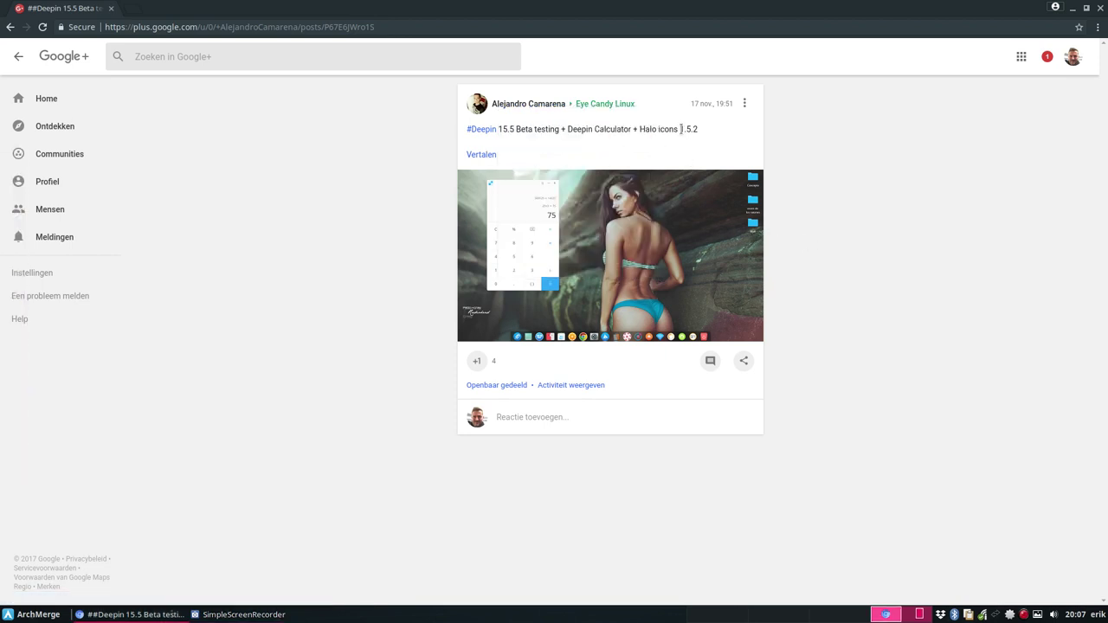
- Give the Deepin beta post a +1 and highlight the text "Halo icons 1.5.2" in it
left_click_drag(680, 128, 704, 138)
left_click(476, 361)
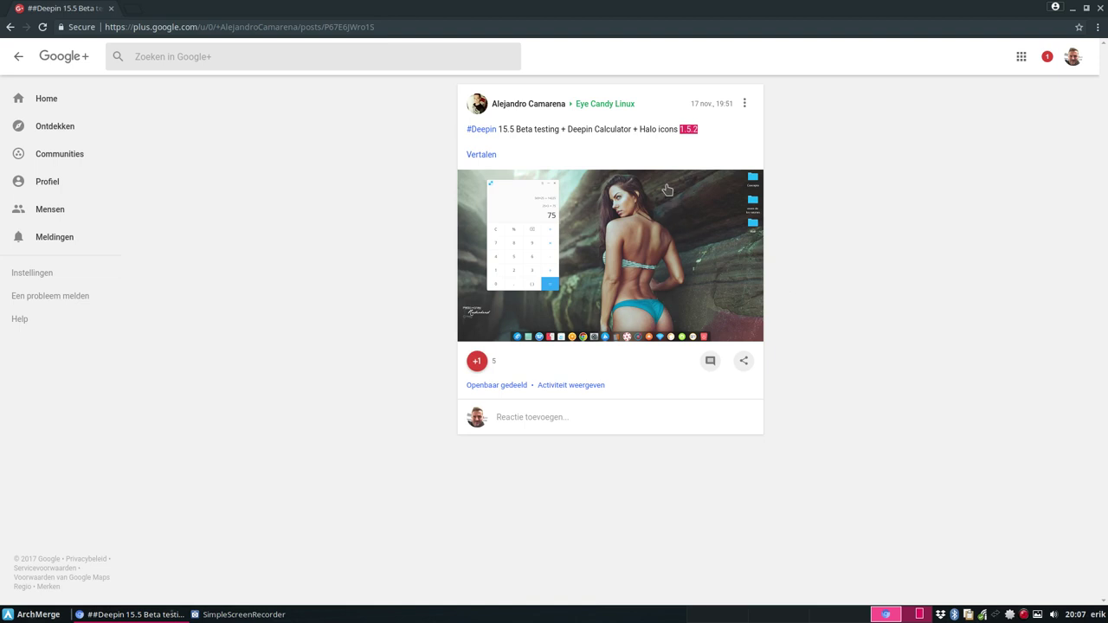
left_click_drag(639, 129, 694, 130)
left_click(644, 129)
left_click_drag(640, 129, 702, 138)
- Search the AUR for halo icons with packer in a terminal, check the packaged version, and close the terminal
key("ctrl+alt+t")
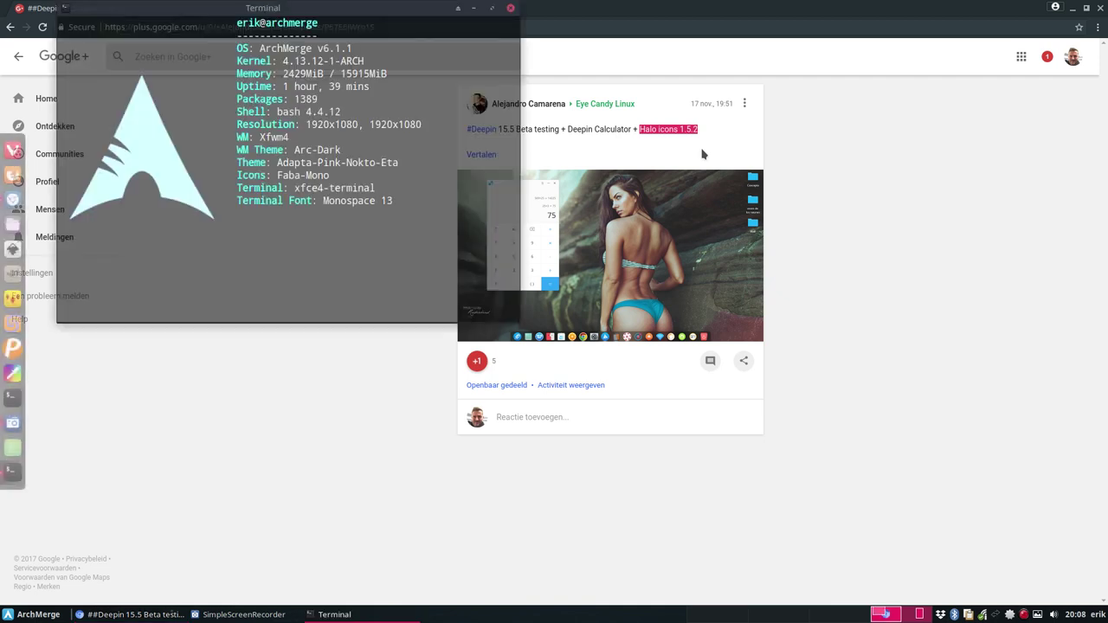
left_click_drag(346, 19, 585, 130)
type("pa")
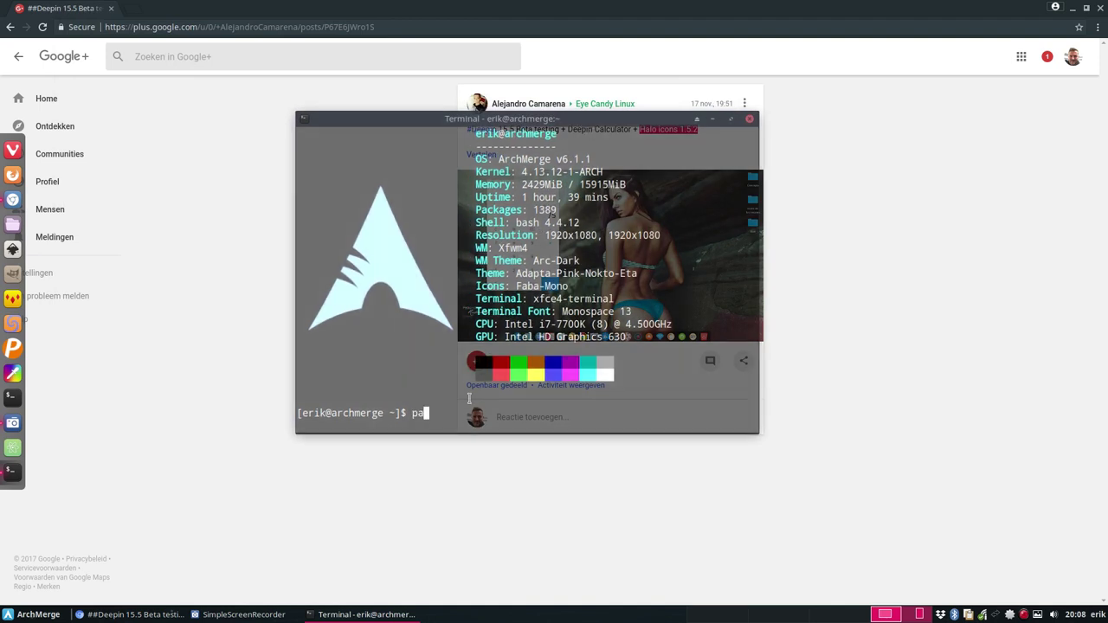
type("cker halo icons")
key("Return")
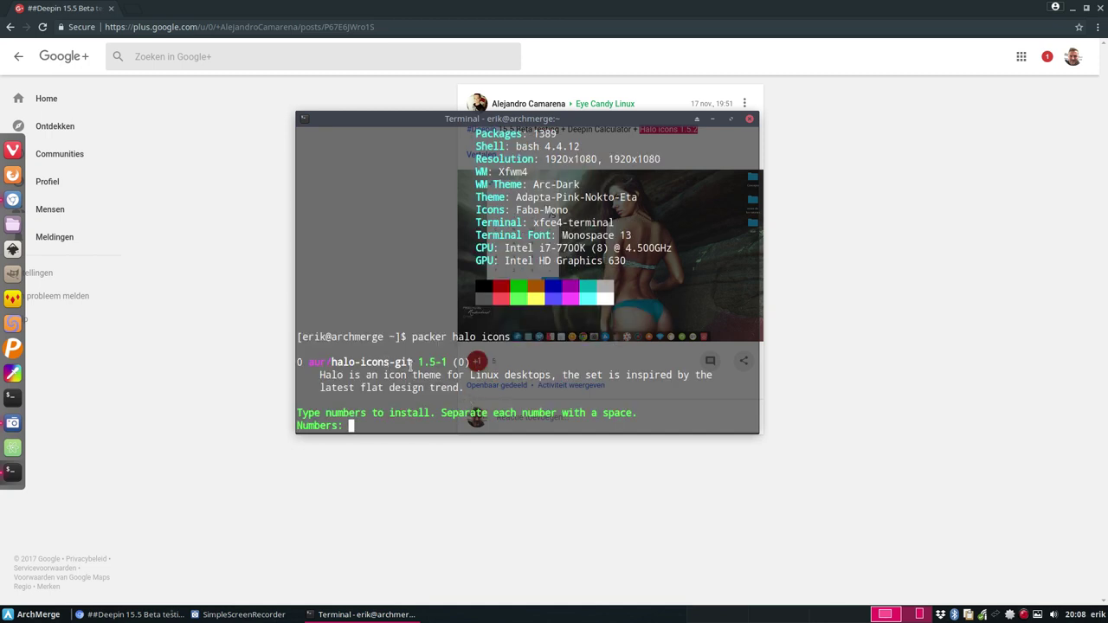
left_click_drag(418, 362, 444, 361)
left_click_drag(625, 122, 637, 126)
left_click(760, 124)
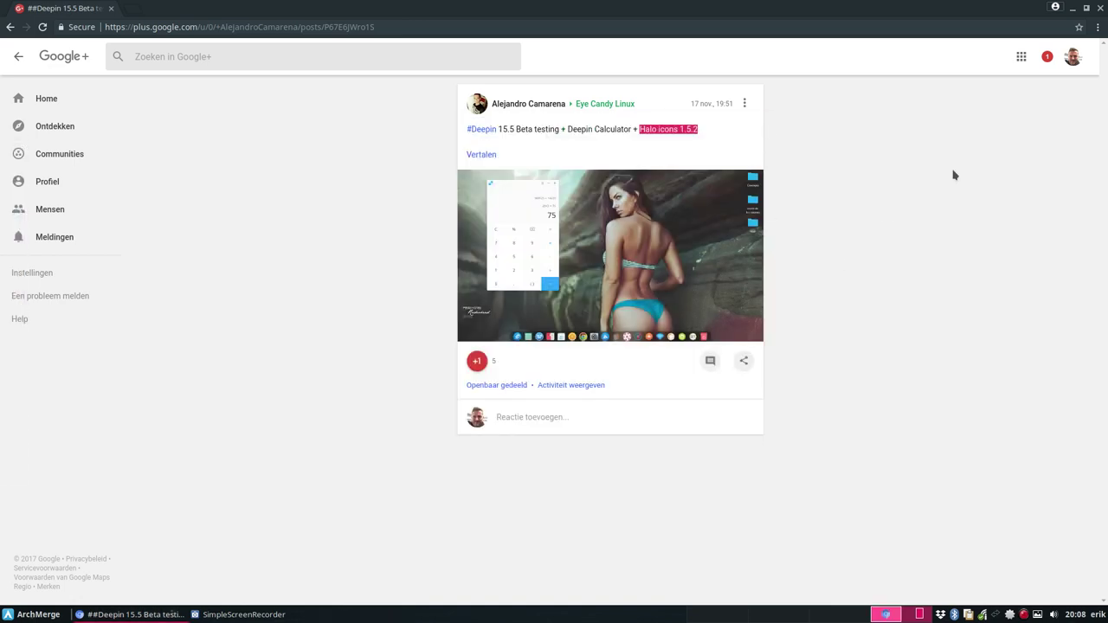
- Minimize the browser and open the HALO-ICONS-GIT folder from Dropbox in the file manager
left_click(1073, 8)
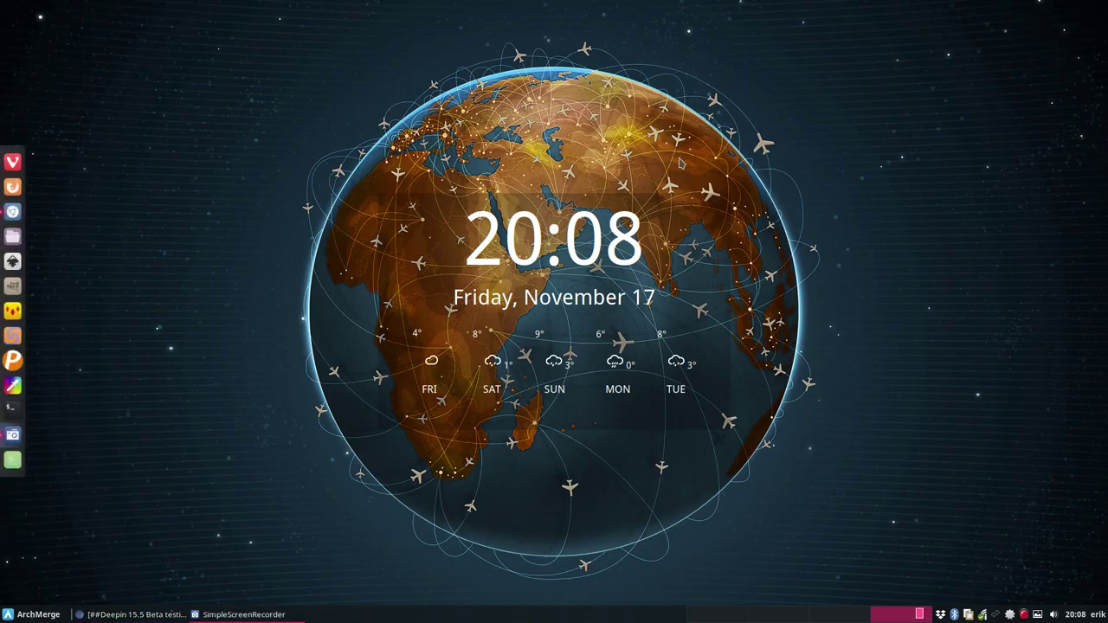
left_click(13, 235)
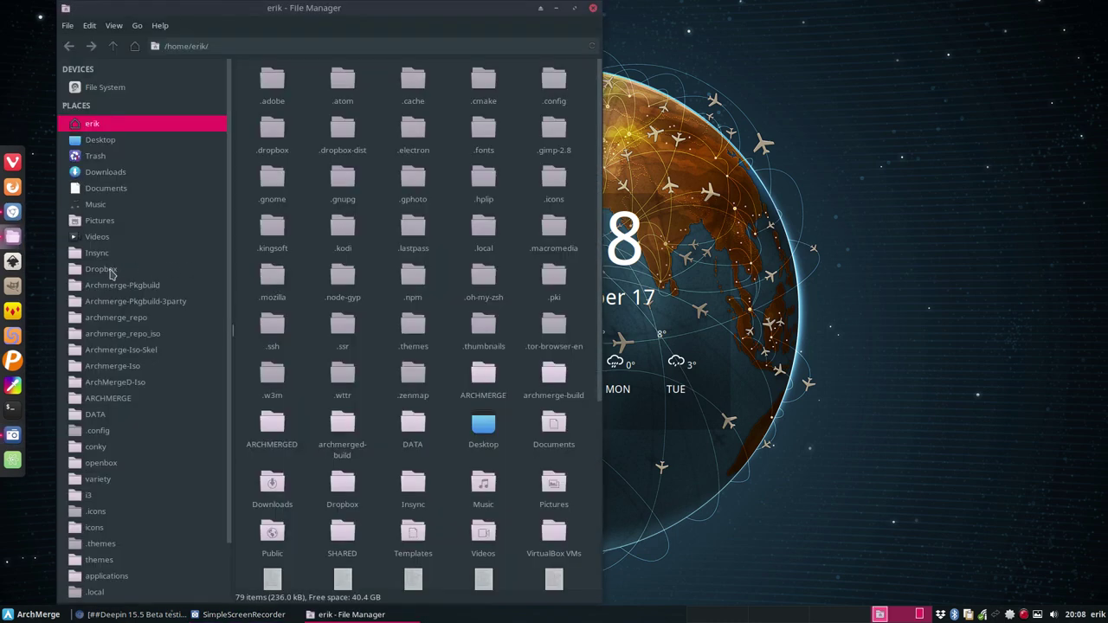
left_click(101, 269)
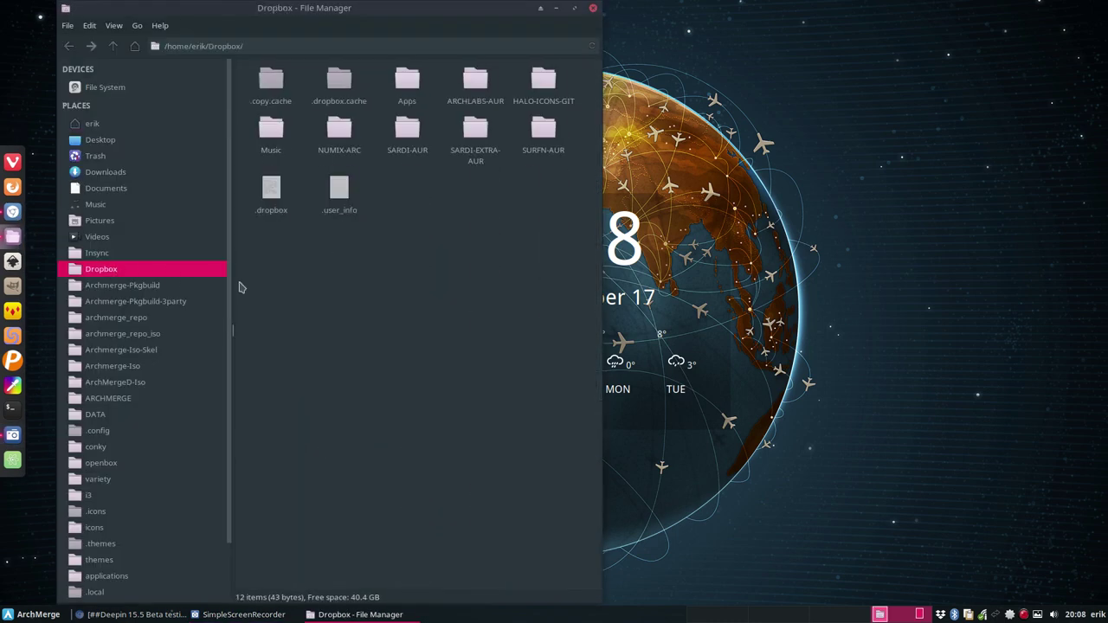
left_click(545, 81)
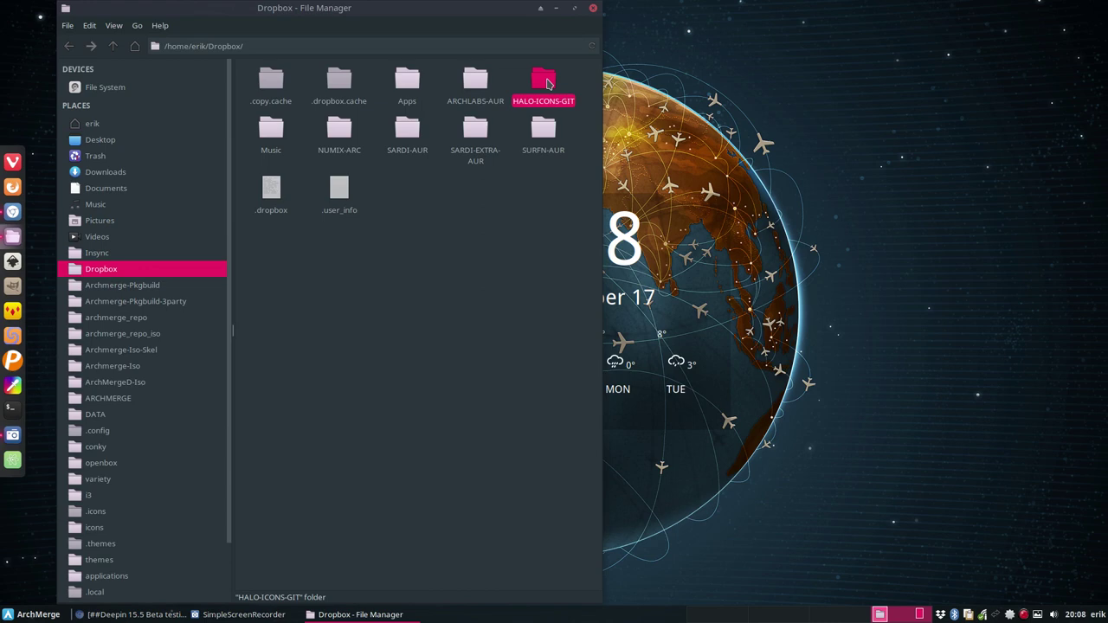
double_click(545, 81)
left_click_drag(248, 138, 468, 106)
left_click(385, 200)
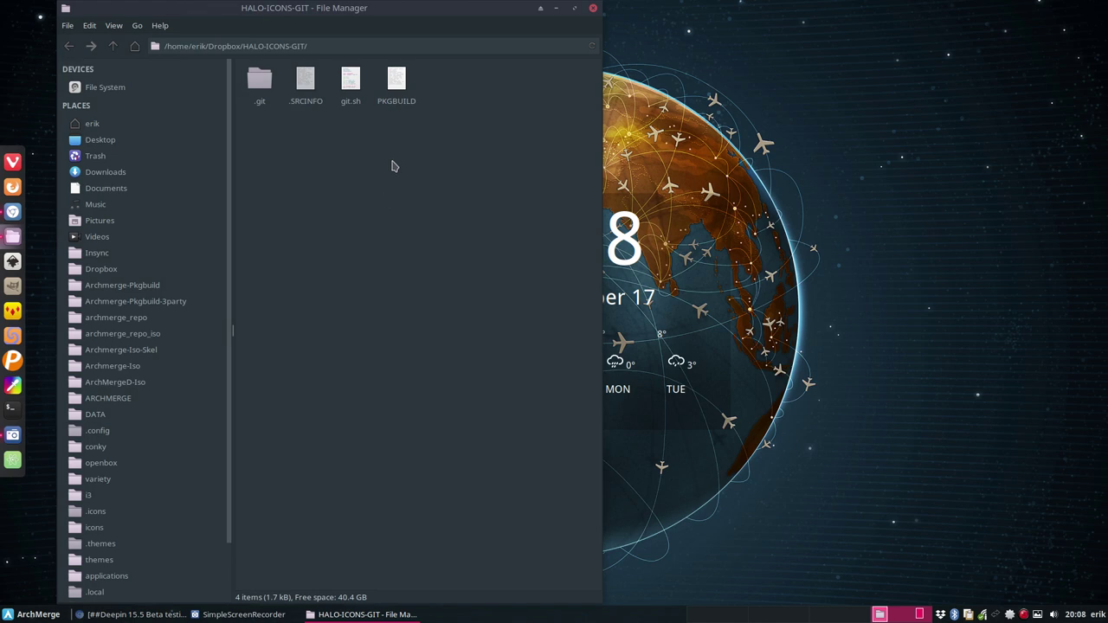
- Open the ARCHMERGE folder in a new tab beside HALO-ICONS-GIT and switch between both, ending on ARCHMERGE
left_click(123, 400)
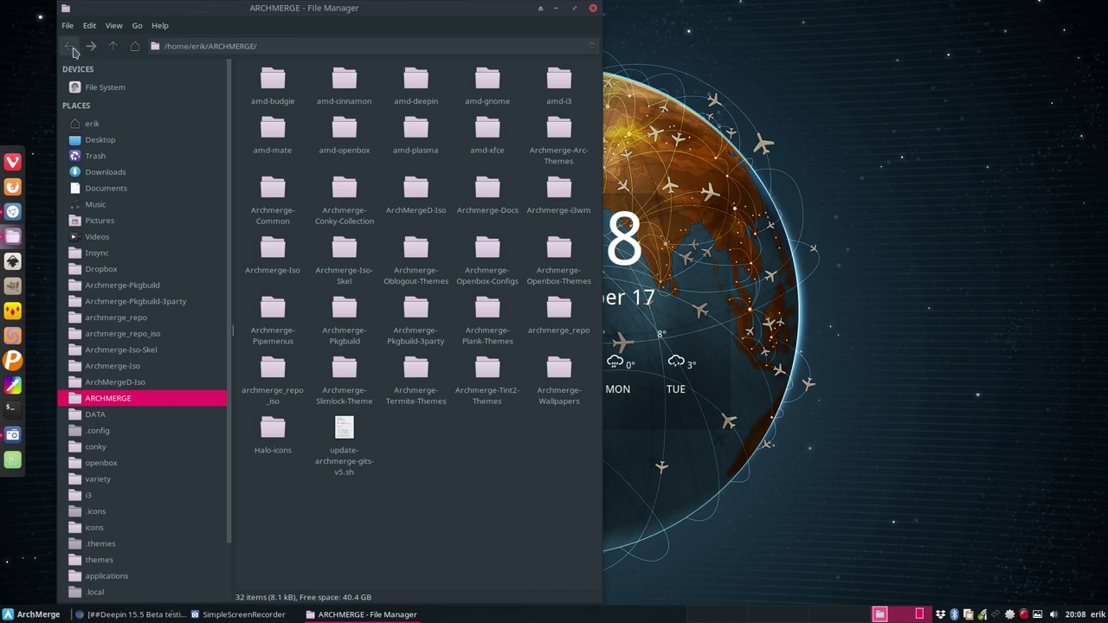
left_click(69, 50)
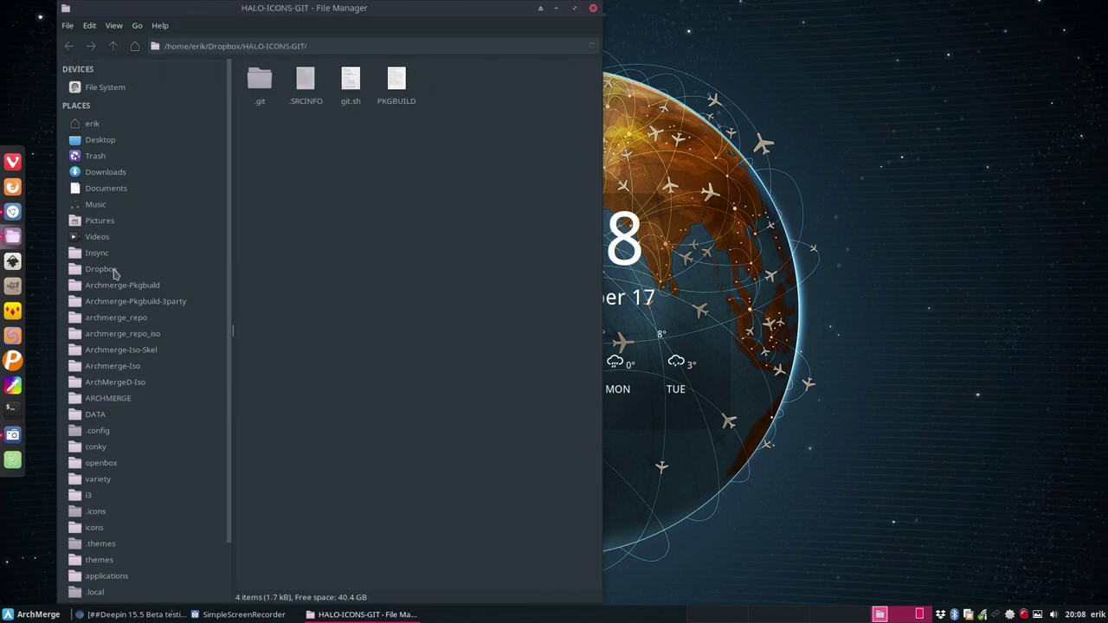
right_click(121, 403)
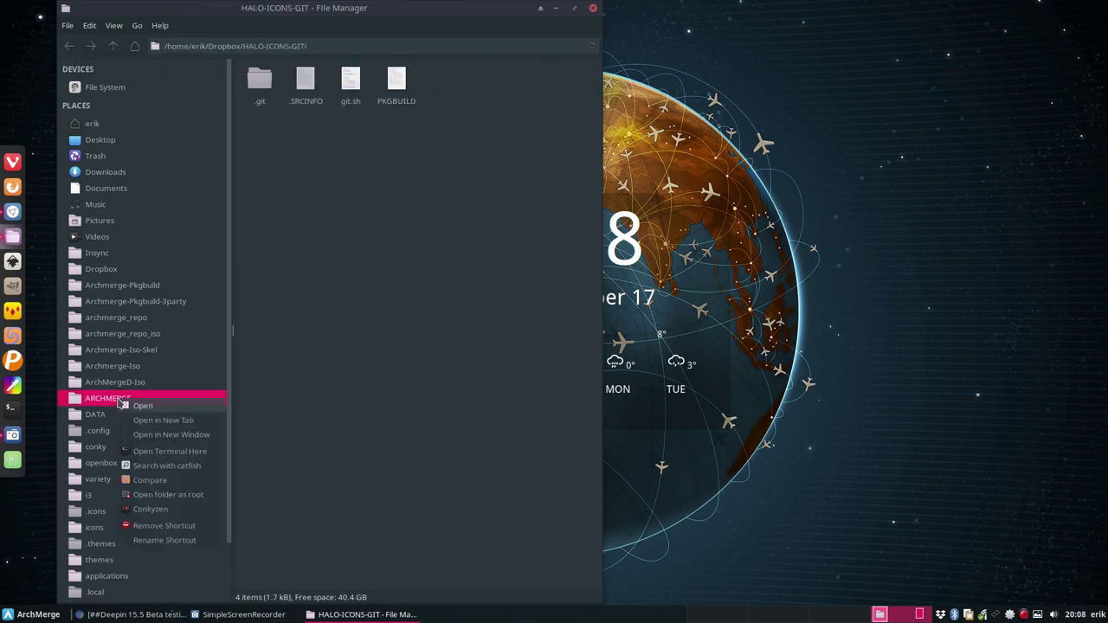
left_click(185, 427)
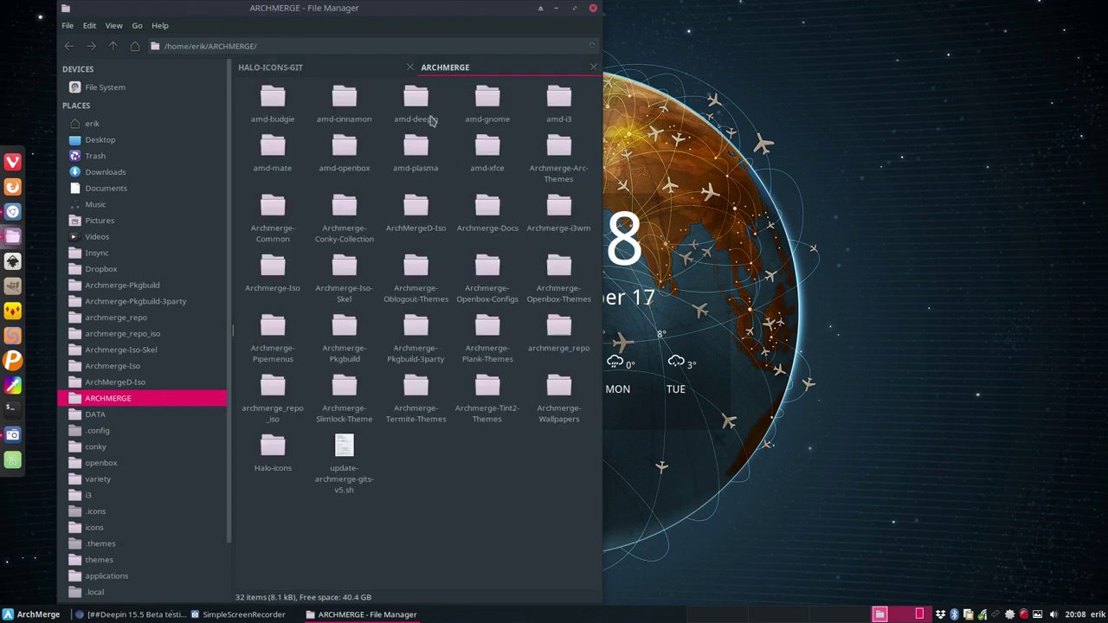
left_click(336, 69)
left_click(455, 69)
left_click(355, 71)
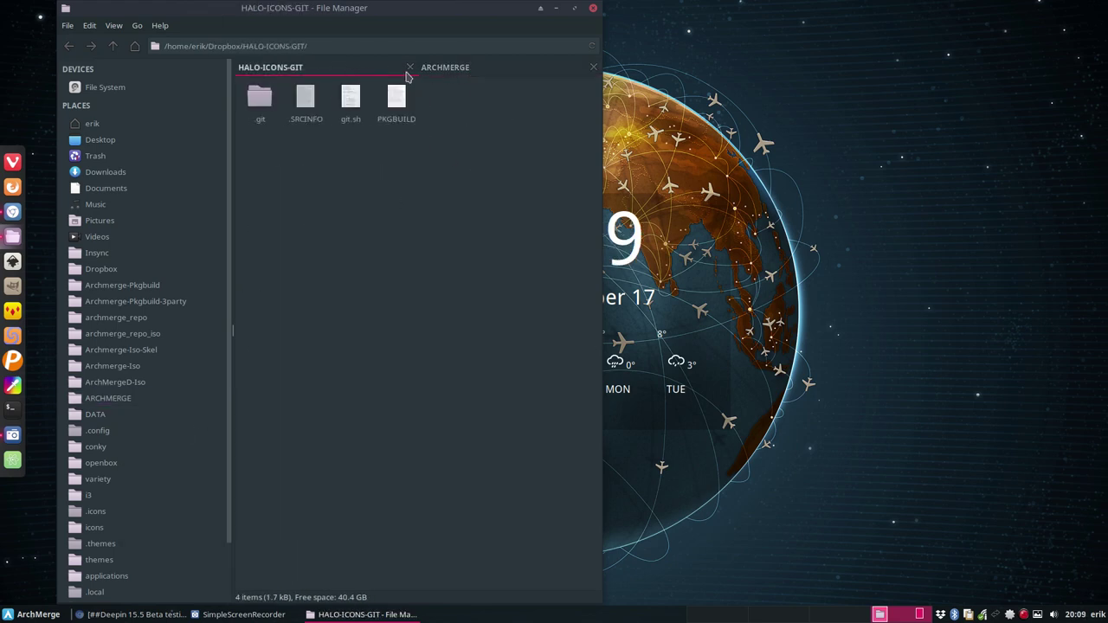
left_click(445, 71)
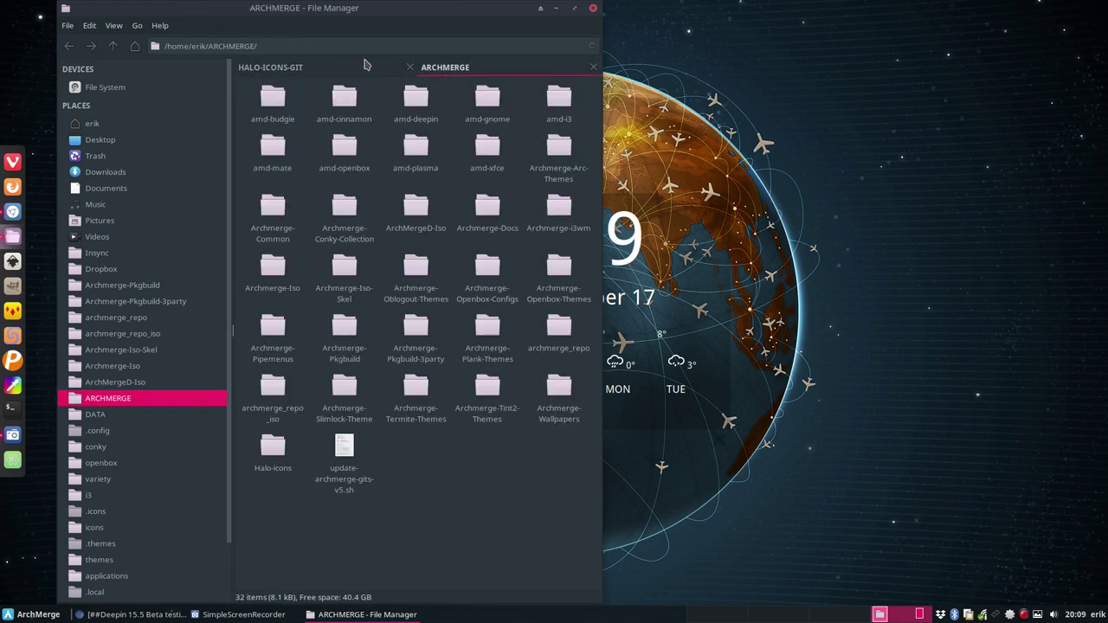
- View the file manager's About information and close it
left_click(160, 25)
left_click(178, 59)
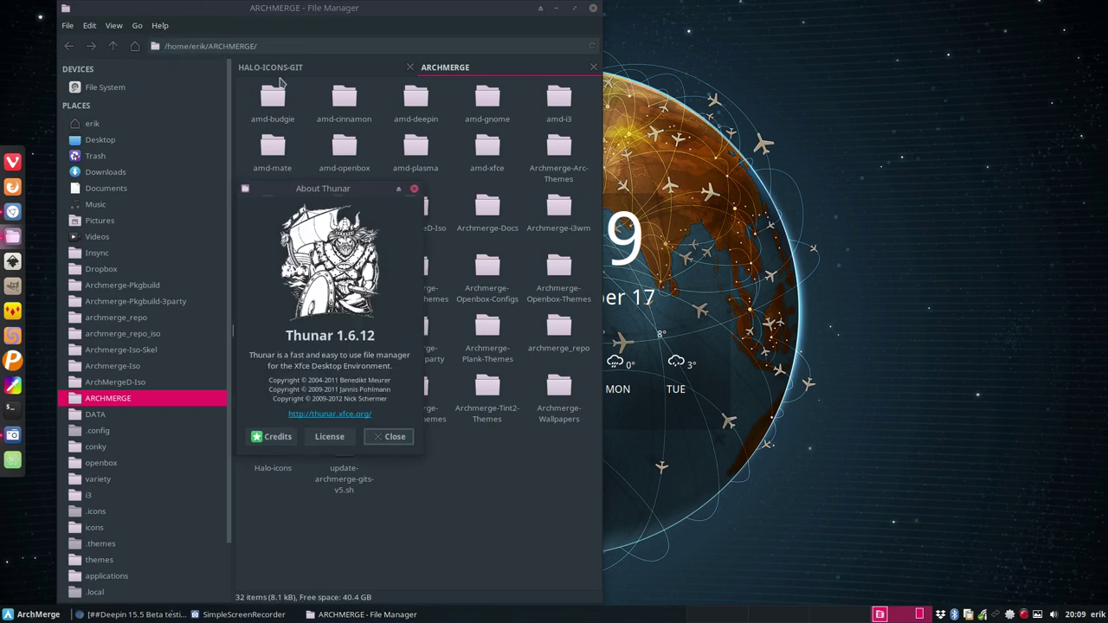
left_click(414, 189)
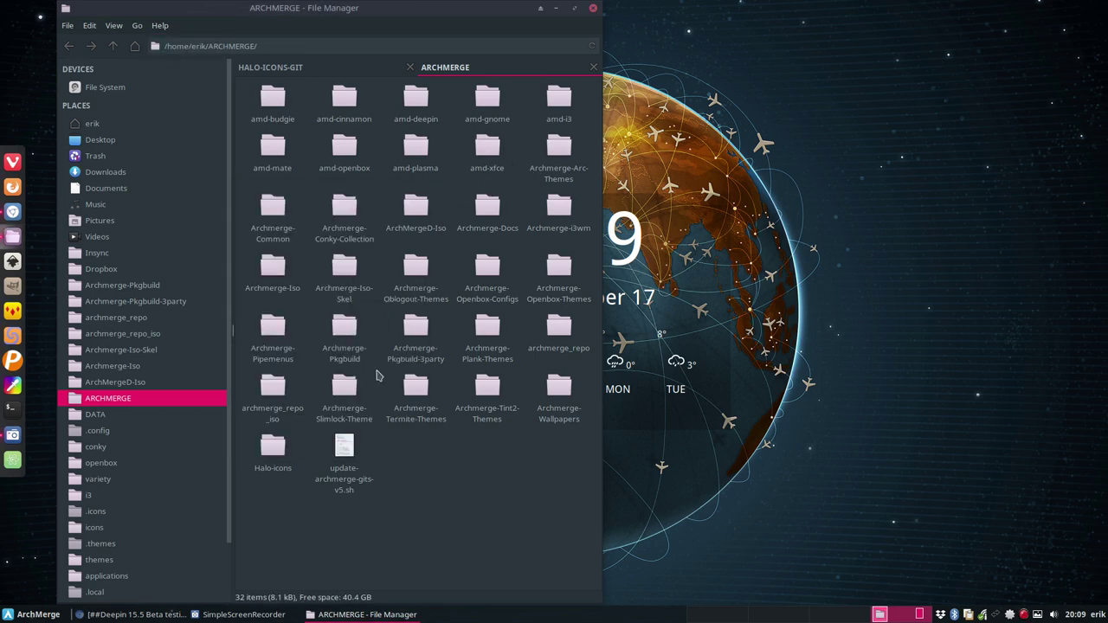
- Open the Halo-icons folder, look inside its HALO subfolder, and return to Halo-icons
double_click(275, 457)
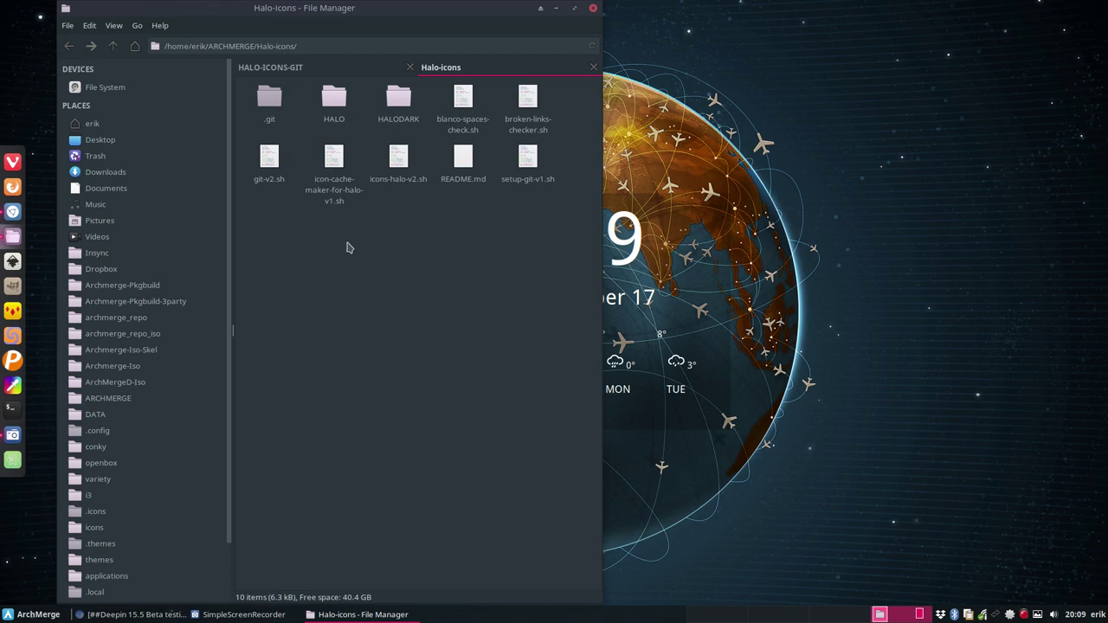
double_click(334, 102)
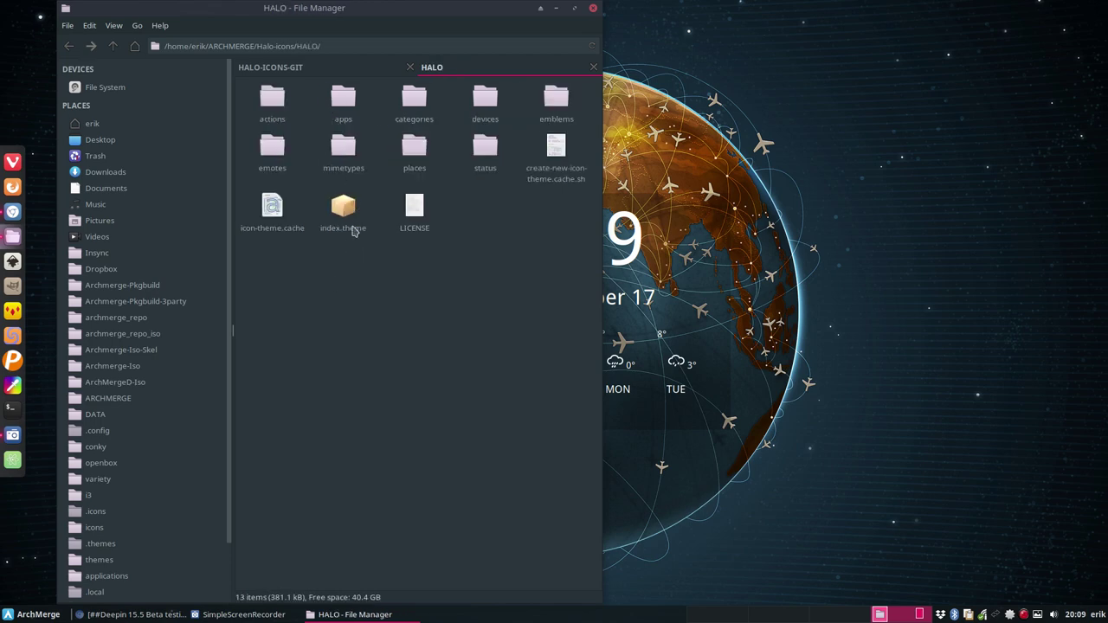
left_click(113, 47)
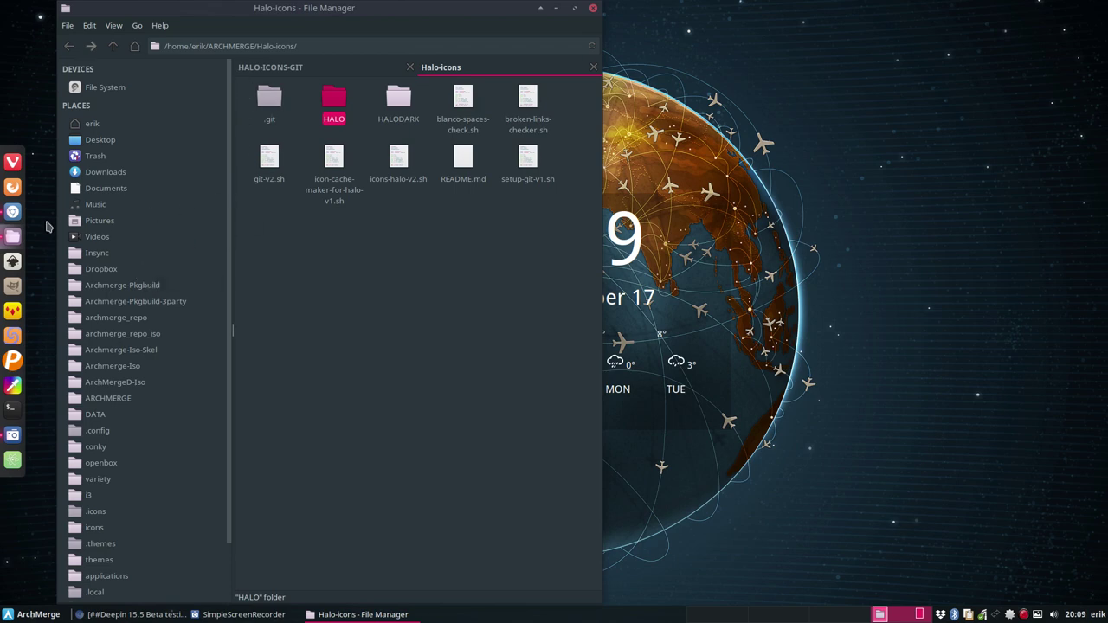
- Switch to the browser, open github.com/archmergelinux in a new tab, and look through its repository list
left_click(17, 235)
left_click(12, 212)
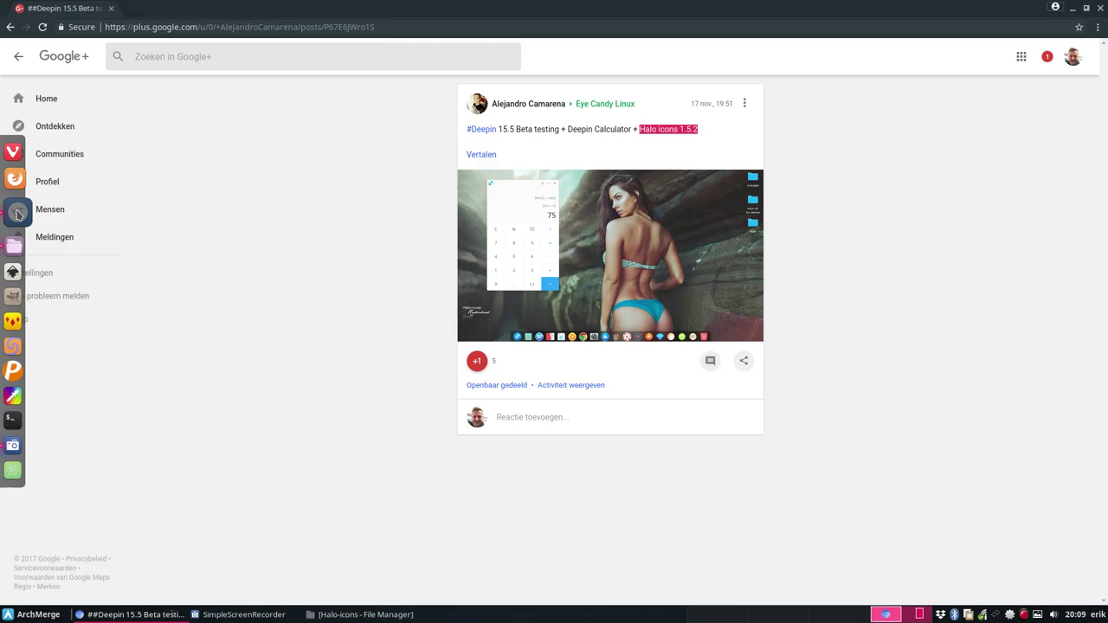
left_click(129, 8)
type("github.com")
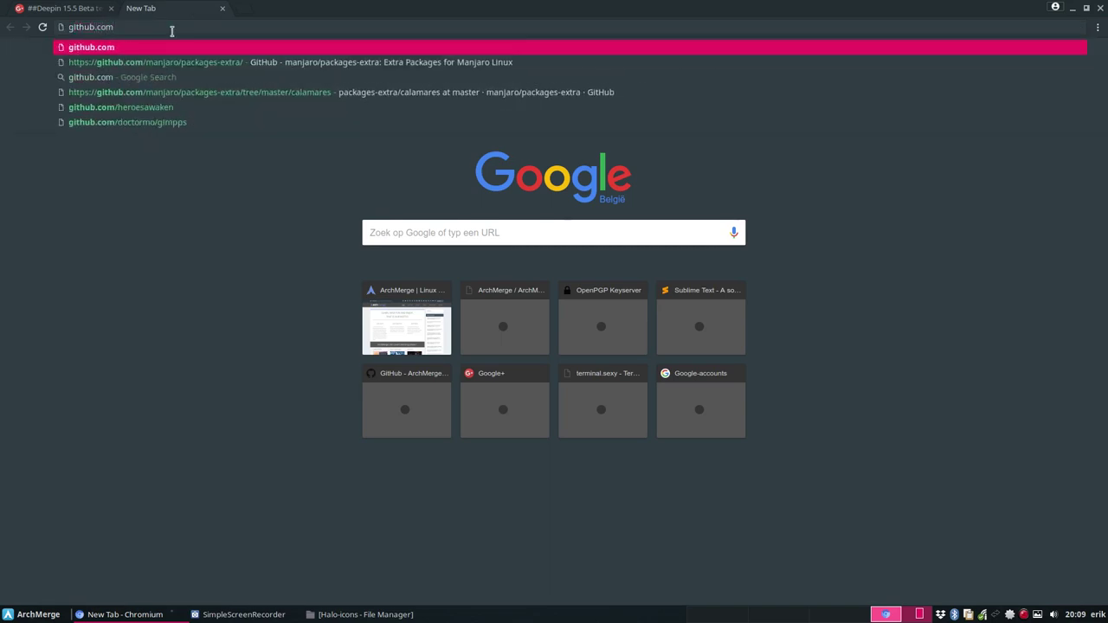
type("/")
type("archme")
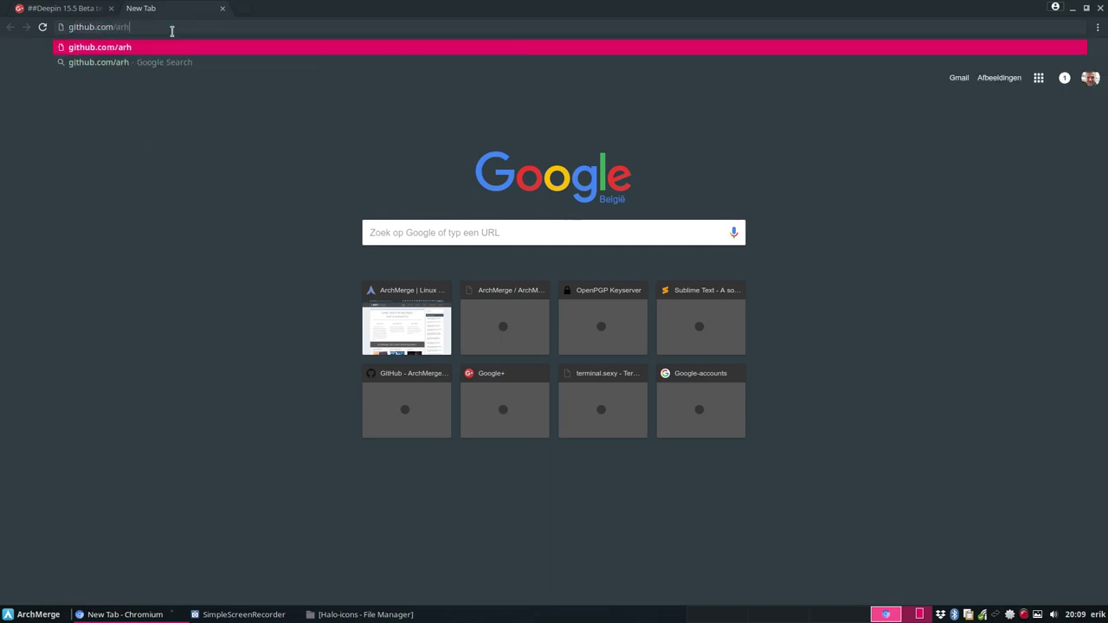
type("rge")
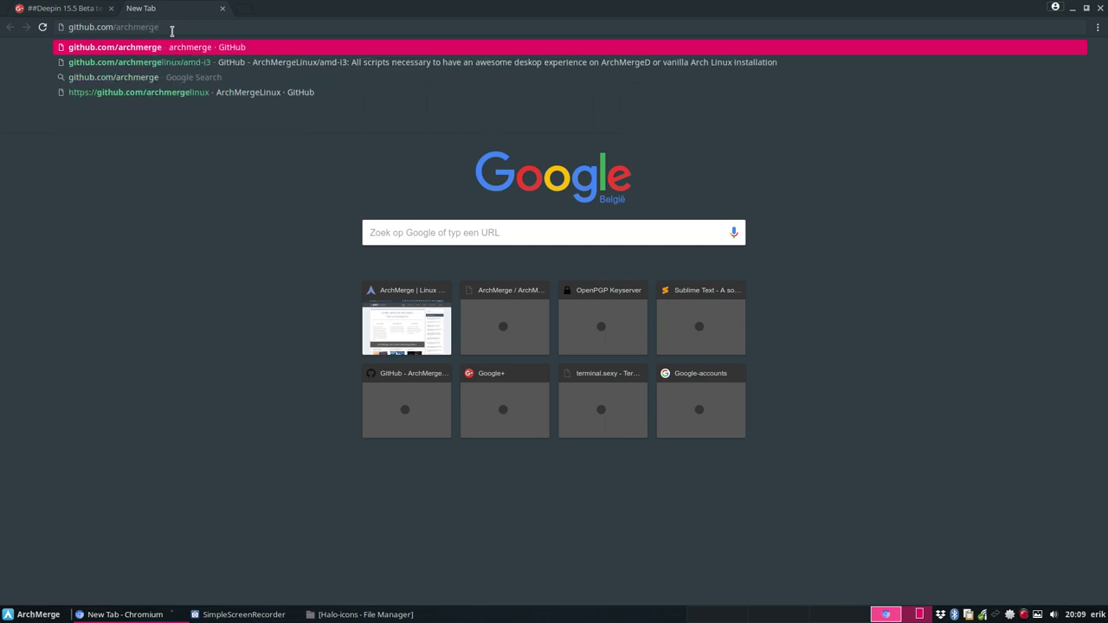
type("linux")
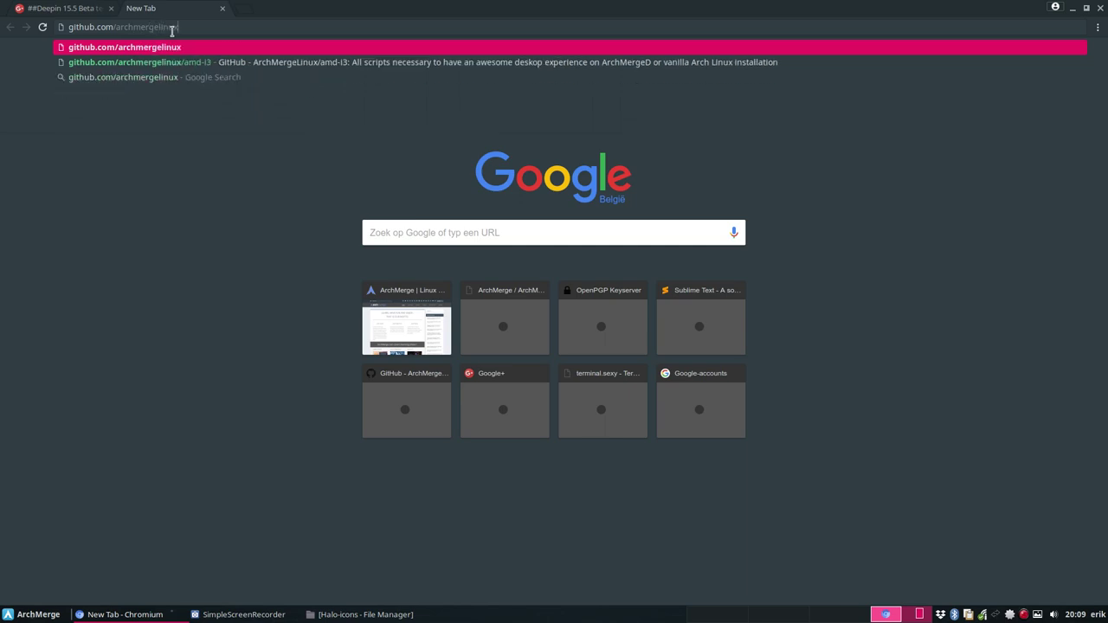
key("Return")
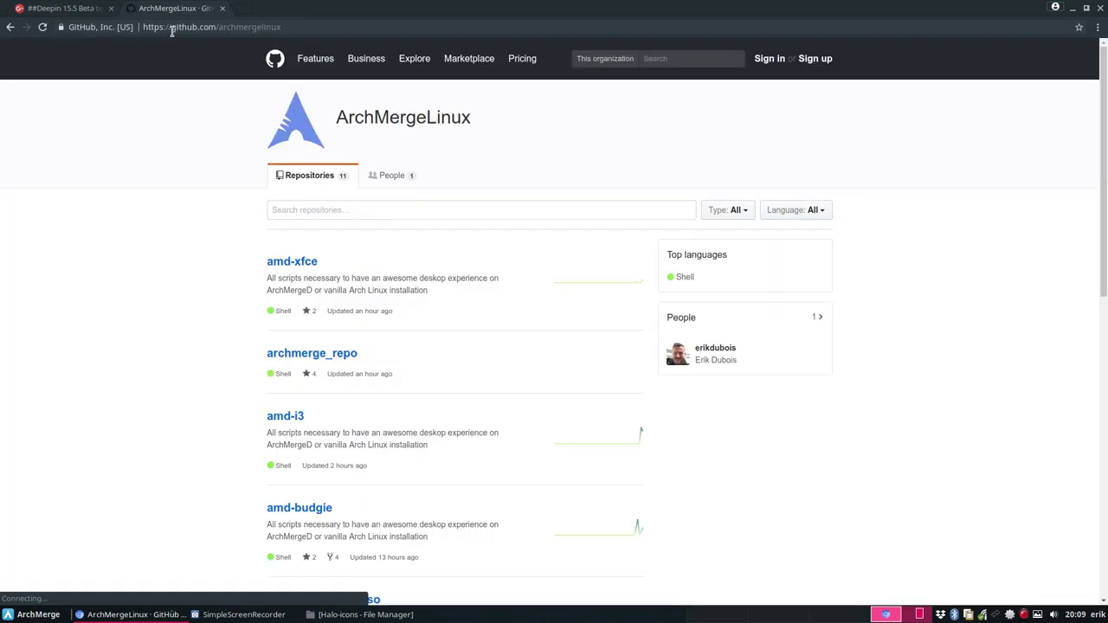
scroll(203, 421, "down", 12)
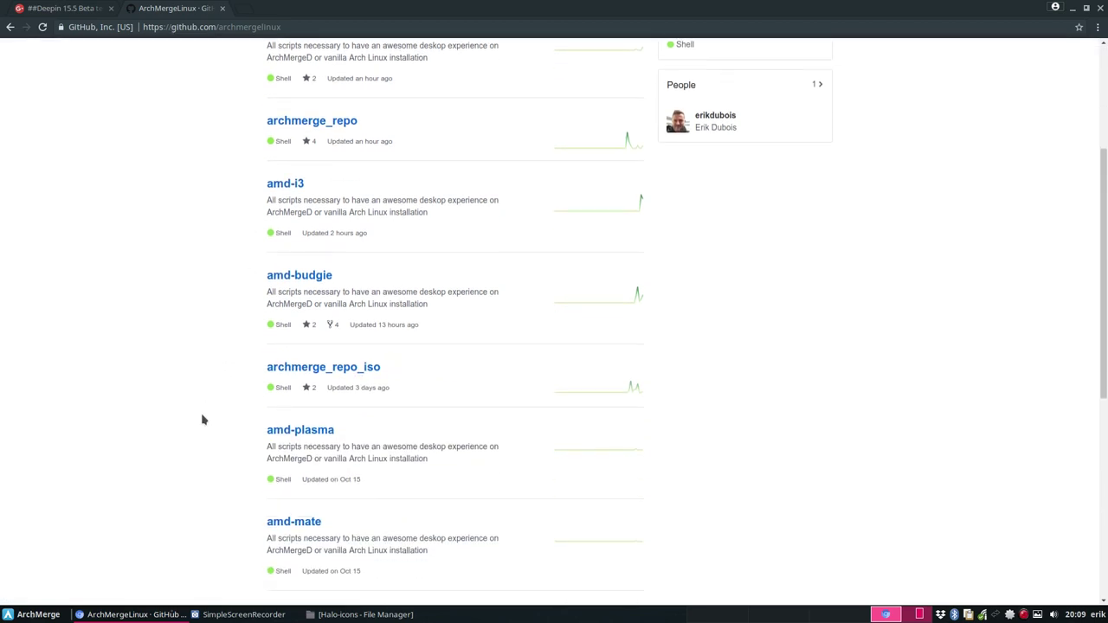
scroll(202, 420, "down", 3)
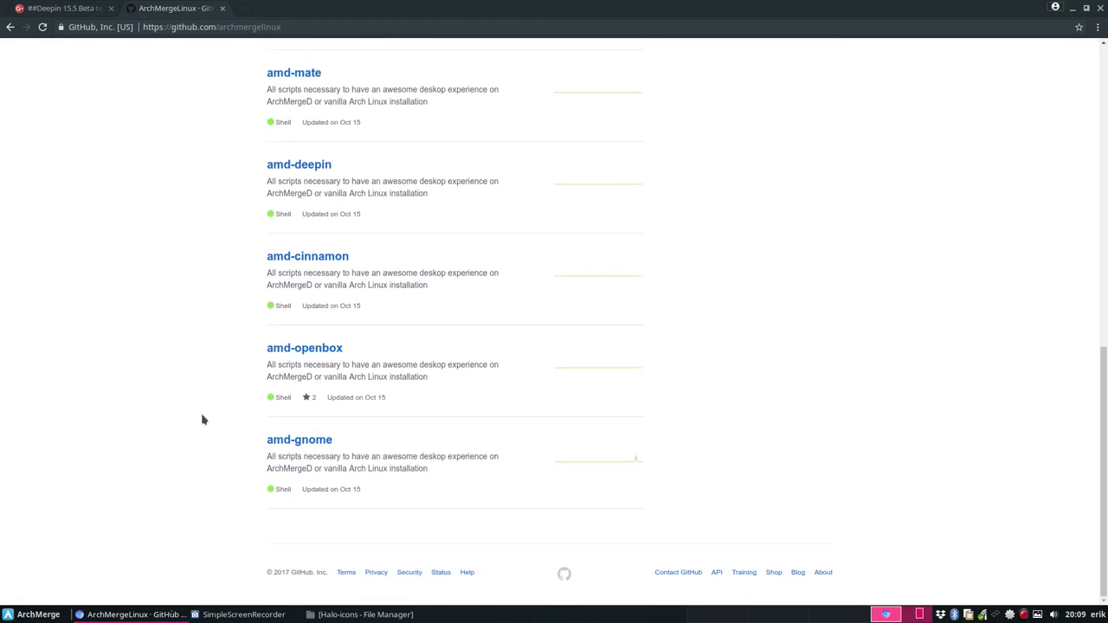
scroll(202, 421, "up", 15)
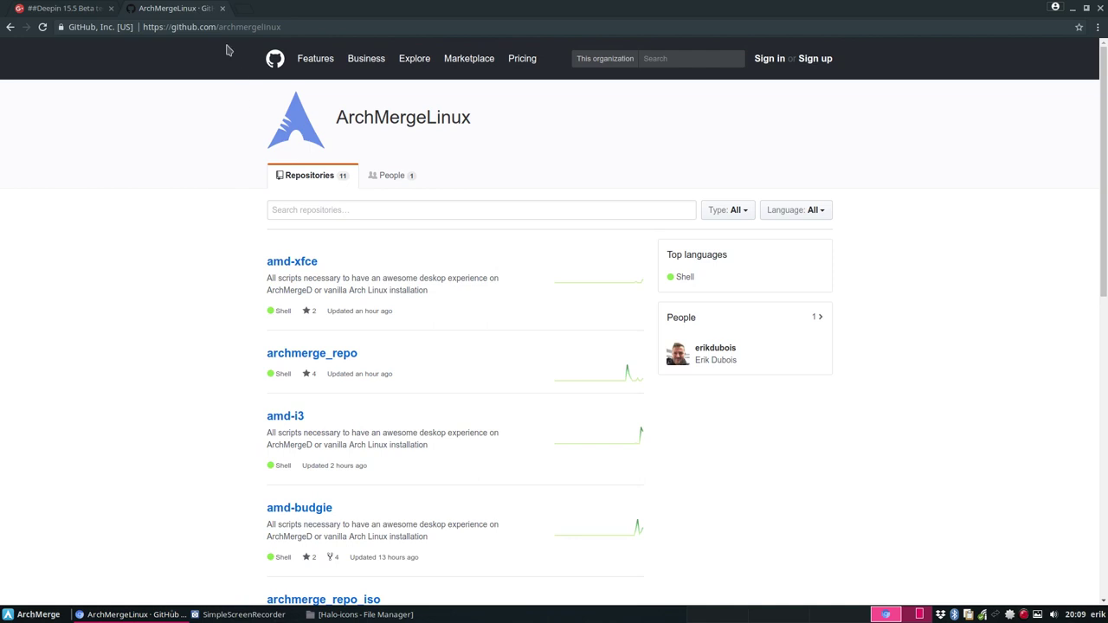
- Go to github.com/archmerge, open its Halo-icons repository, and dismiss the sign-up banner
left_click_drag(258, 27, 333, 27)
key("BackSpace")
key("Return")
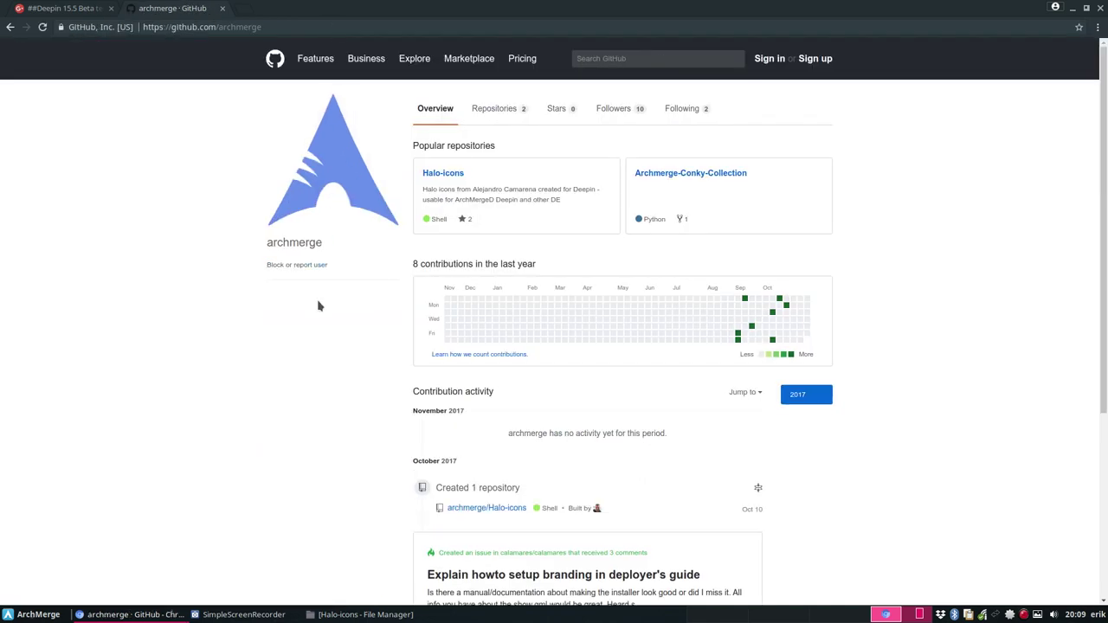
left_click(501, 110)
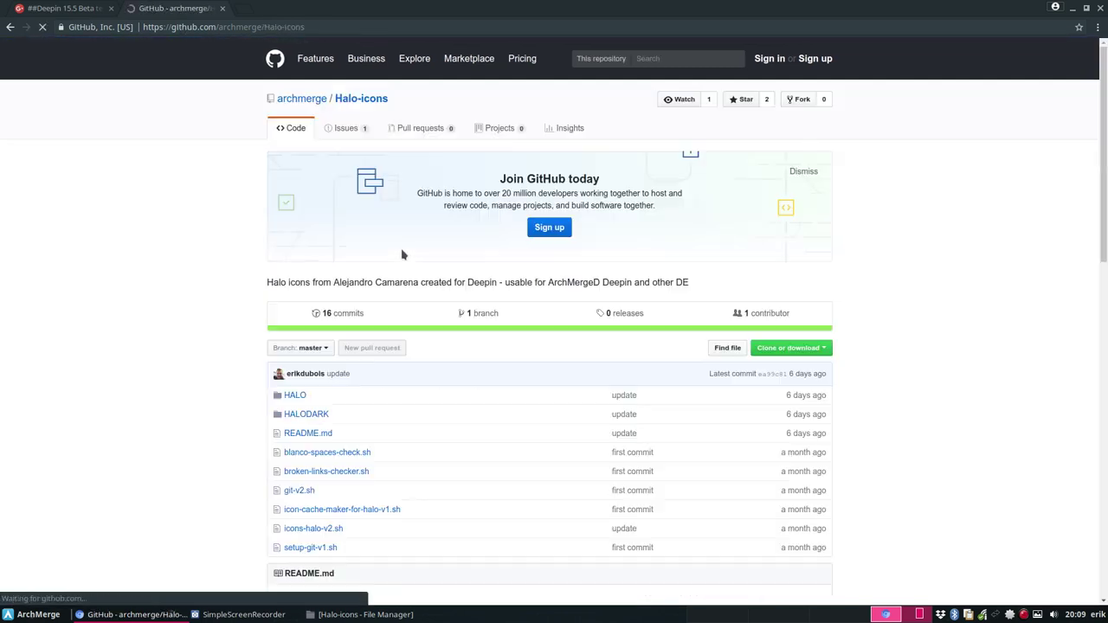
left_click(803, 171)
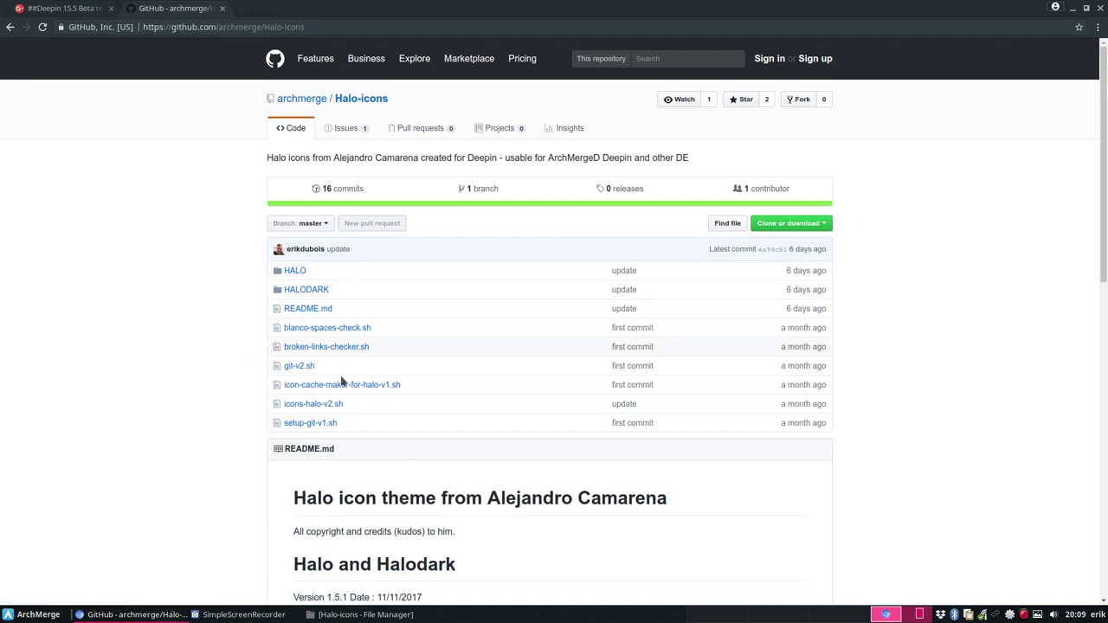
- Minimize the browser and bring back the file manager showing the Halo-icons folder
left_click(1071, 9)
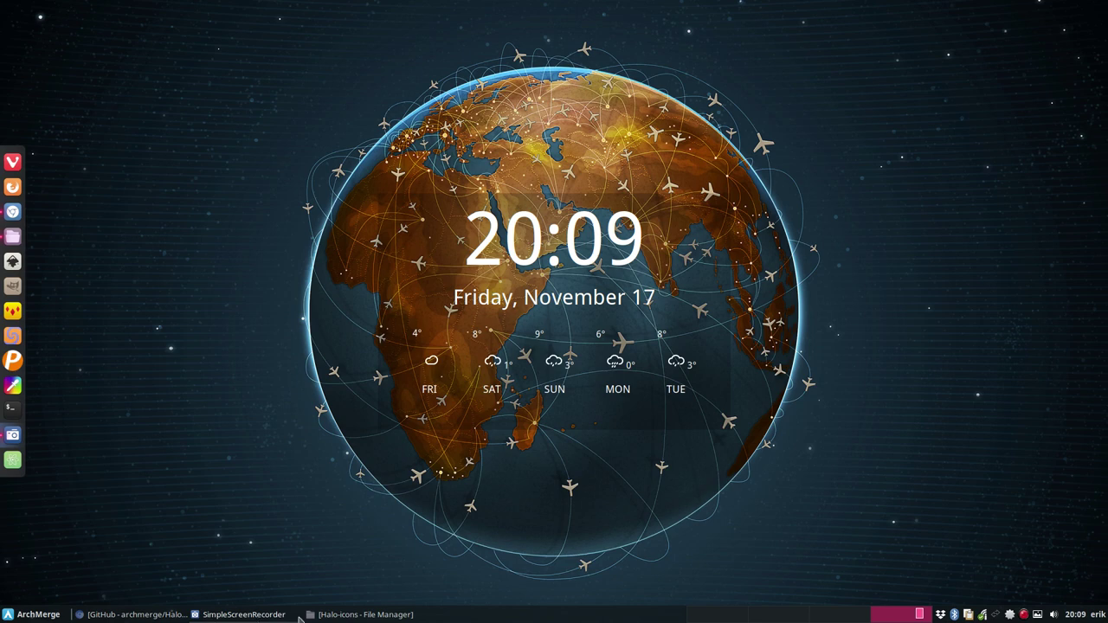
left_click(364, 615)
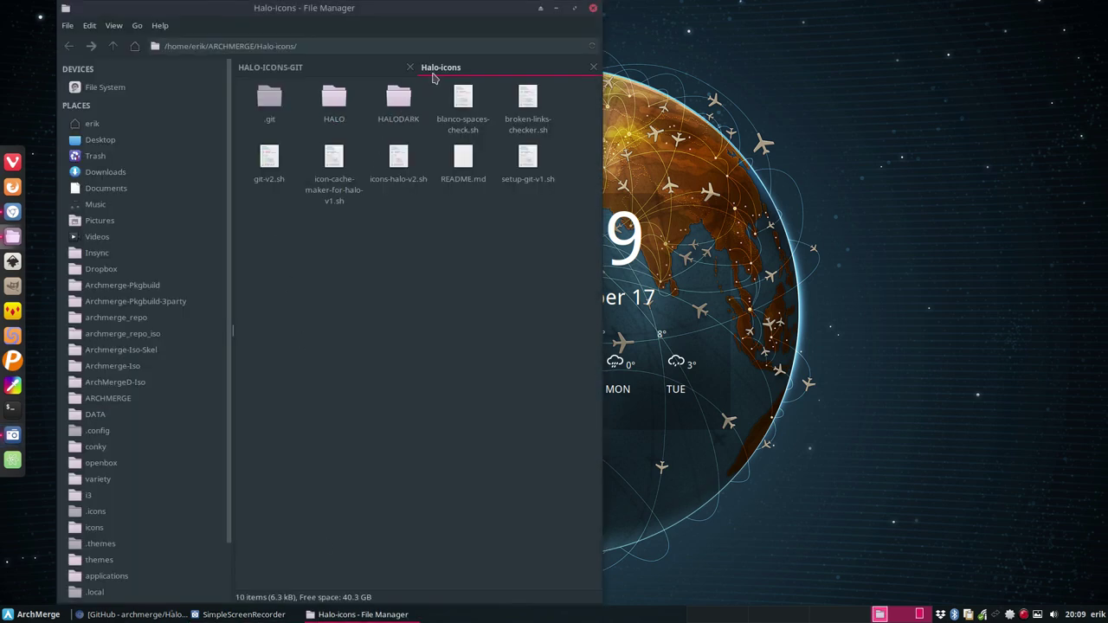
left_click(334, 99)
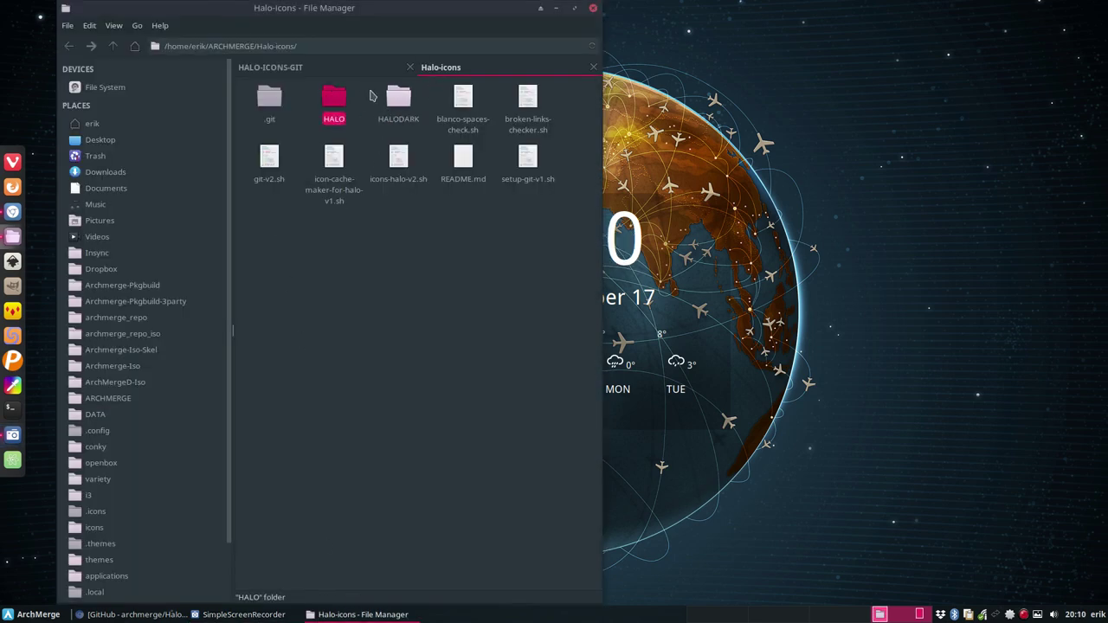
left_click(398, 97)
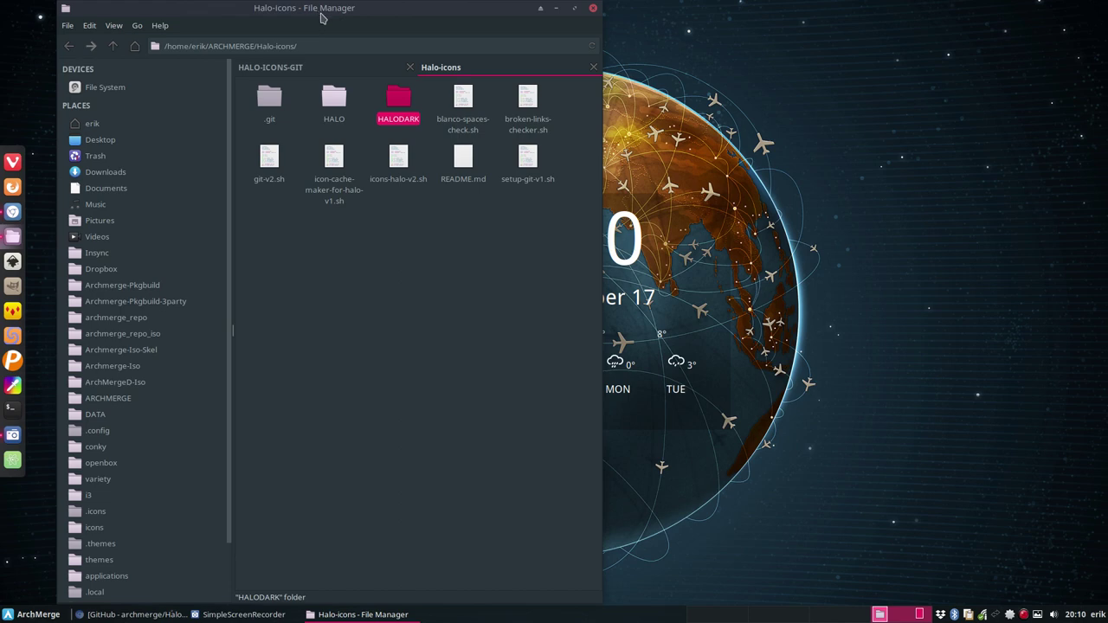
left_click(464, 161)
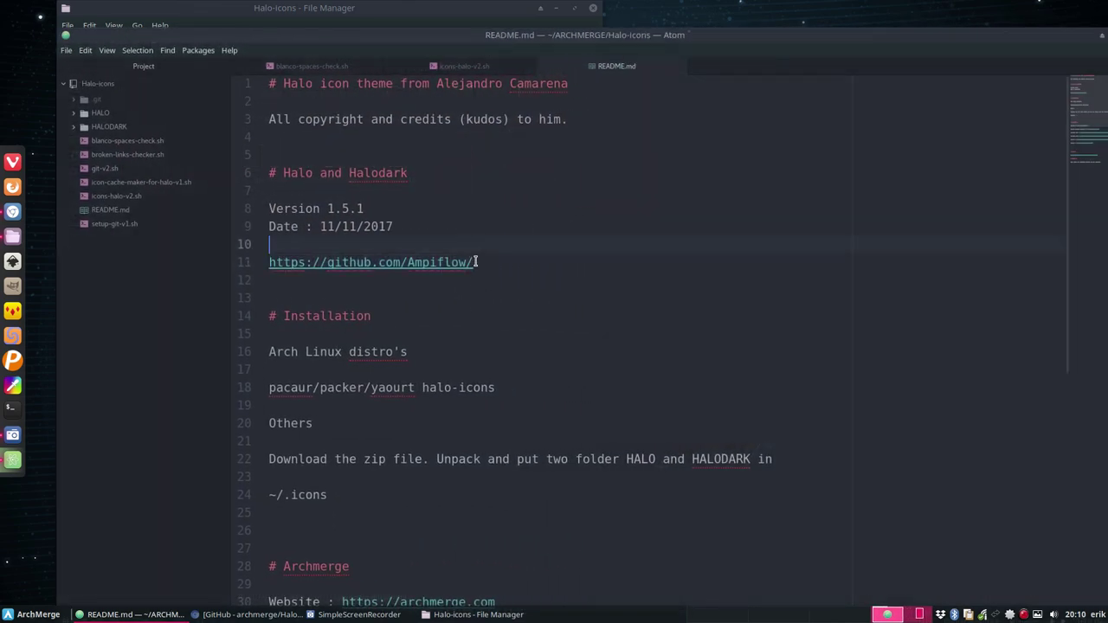
left_click_drag(475, 262, 195, 265)
key("ctrl+c")
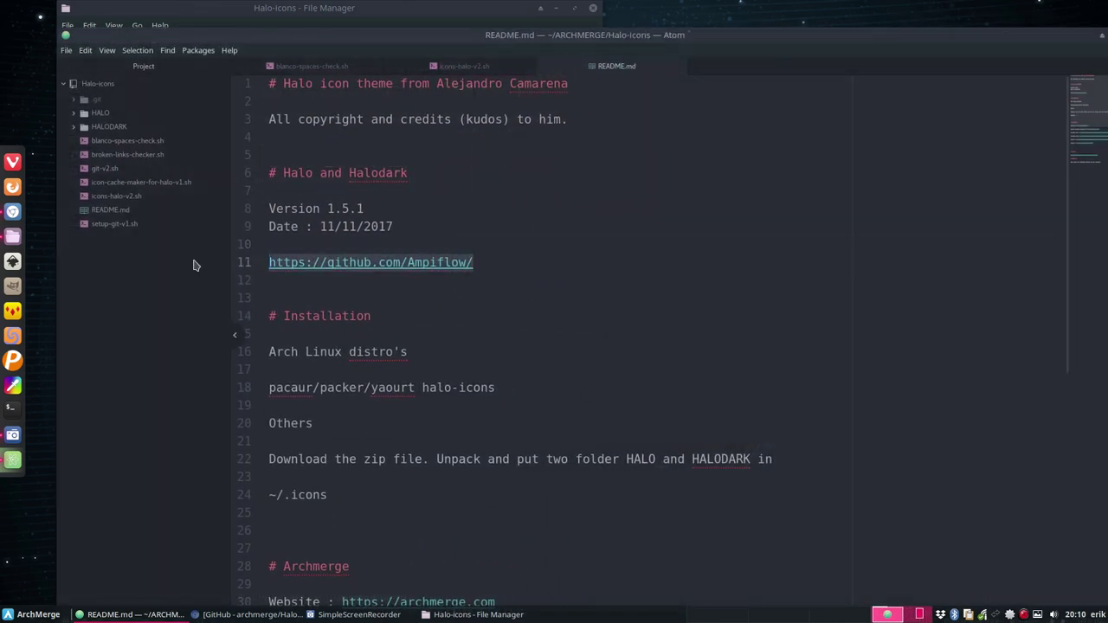
key("ctrl+q")
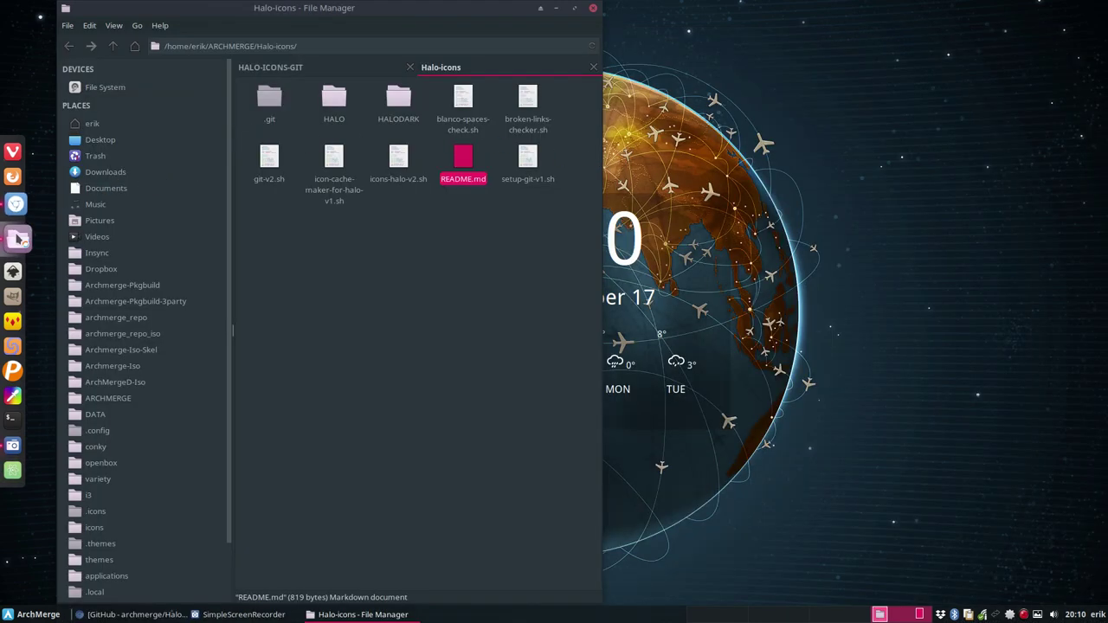
- Switch to the browser and open the copied address github.com/Ampiflow/ in a new tab
left_click(12, 211)
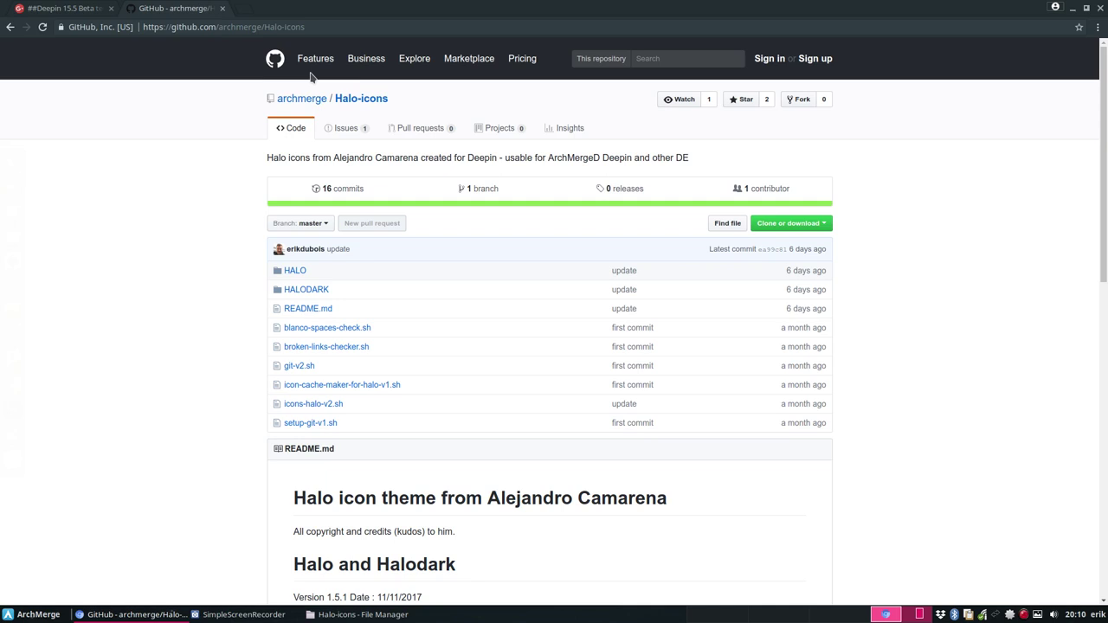
left_click(243, 9)
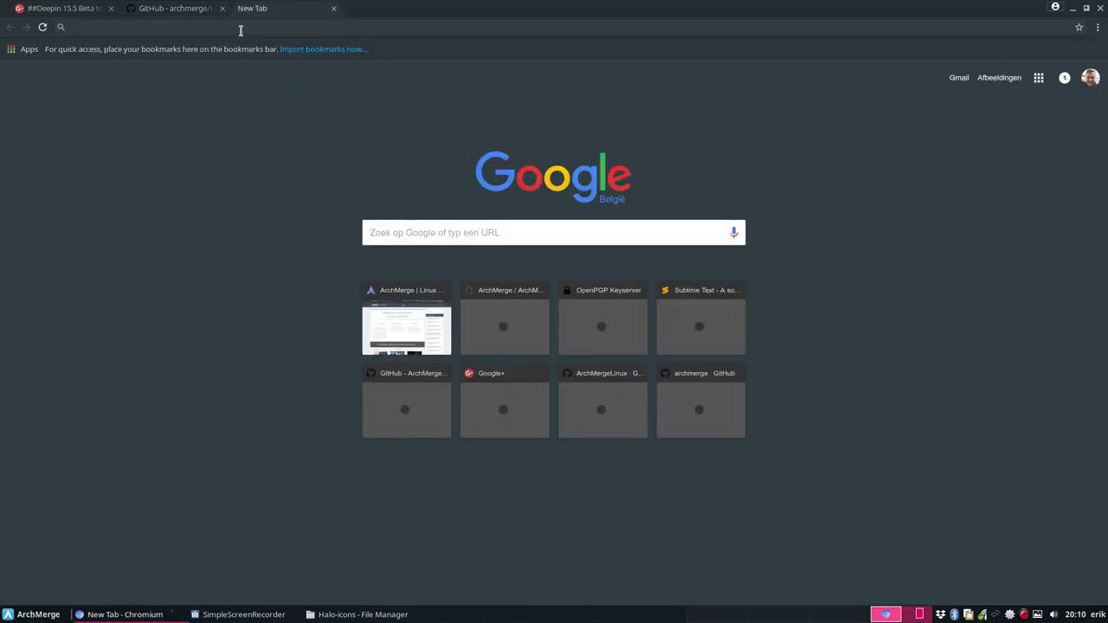
key("ctrl+v")
key("Return")
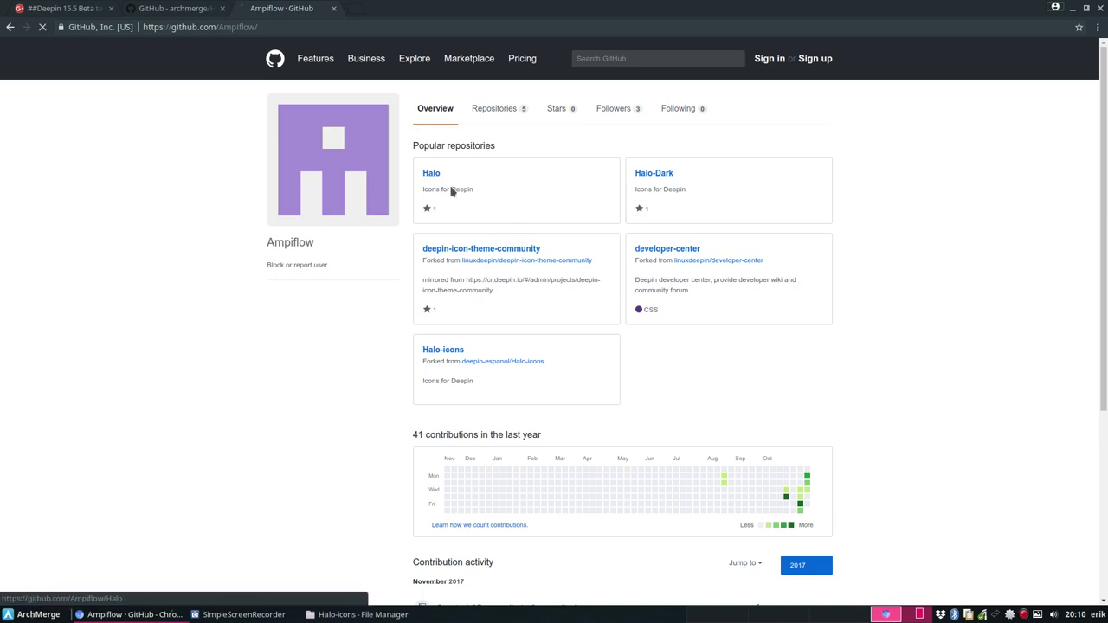
- Open Ampiflow's Halo repository and download it as a ZIP archive
left_click(431, 174)
left_click(816, 219)
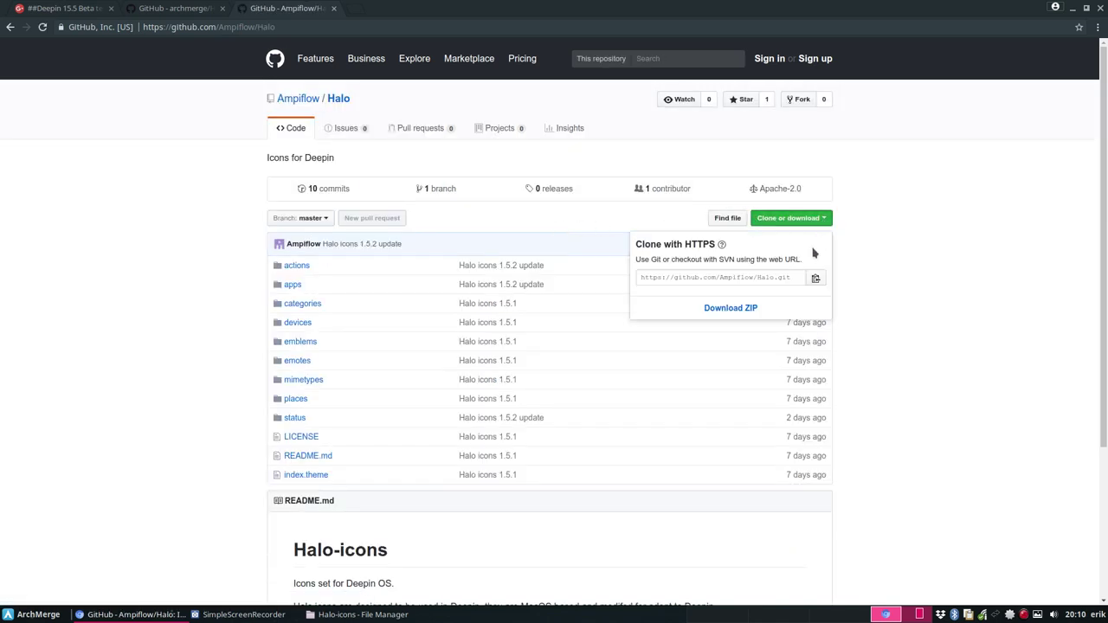
left_click(725, 317)
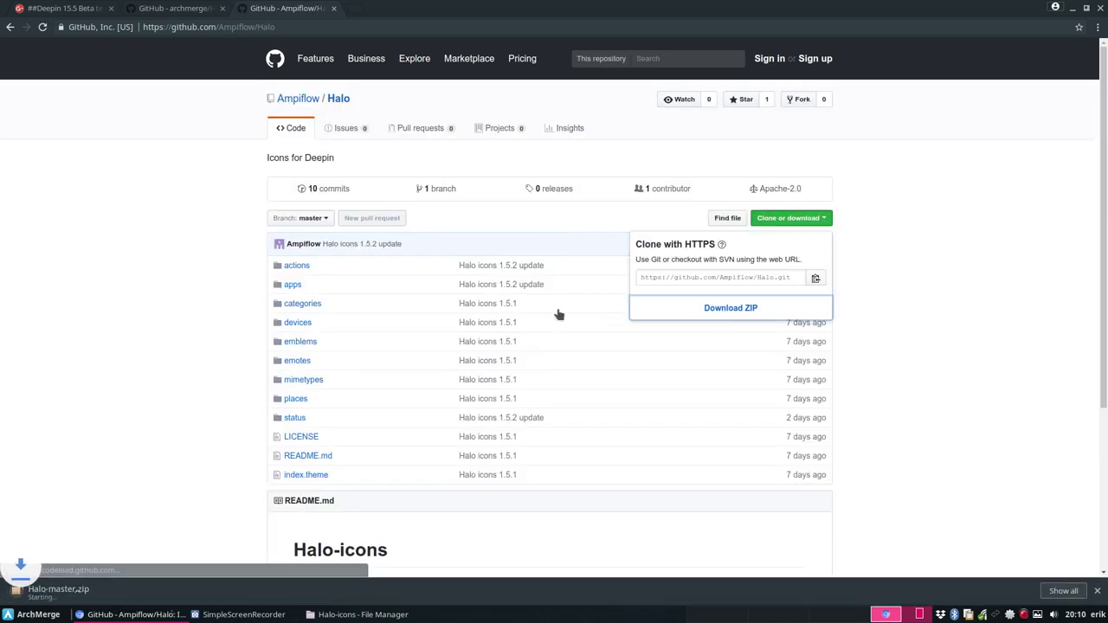
- Return to the Ampiflow profile, open the Halo-Dark repository, and download it as a ZIP archive
left_click(10, 29)
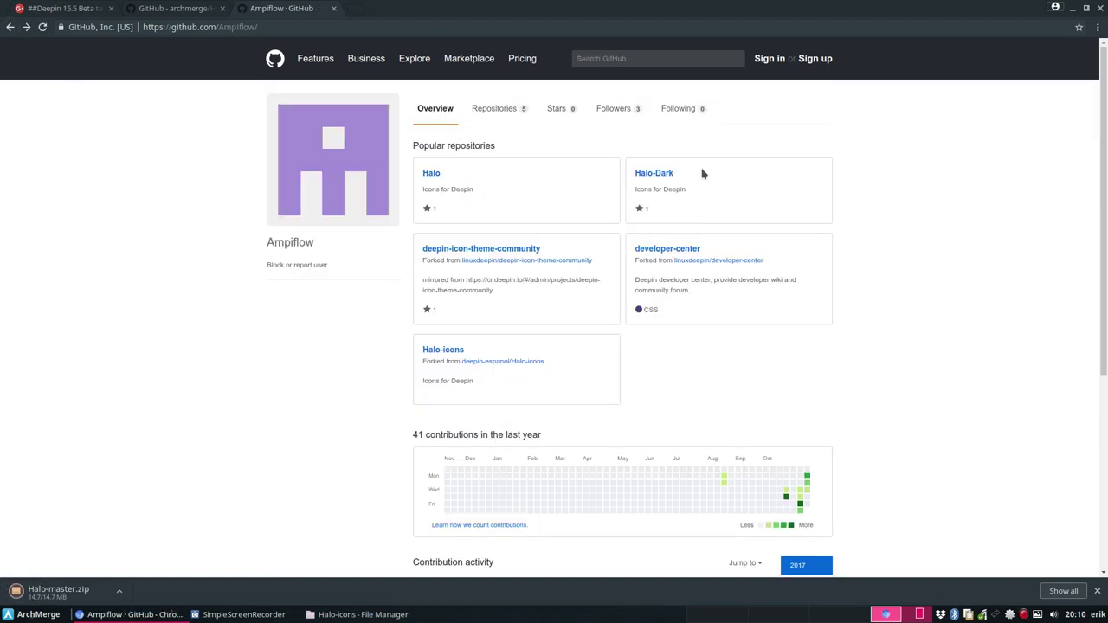
left_click(658, 179)
left_click(790, 219)
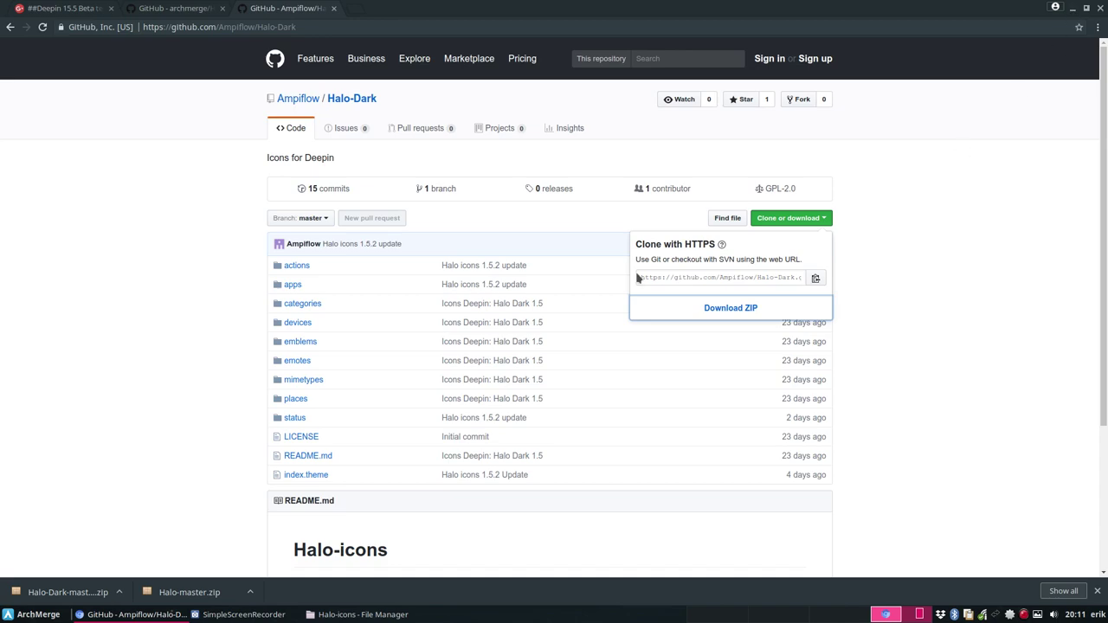
- Minimize the browser, open the Downloads folder in a new file manager tab, and widen the window
left_click(1071, 9)
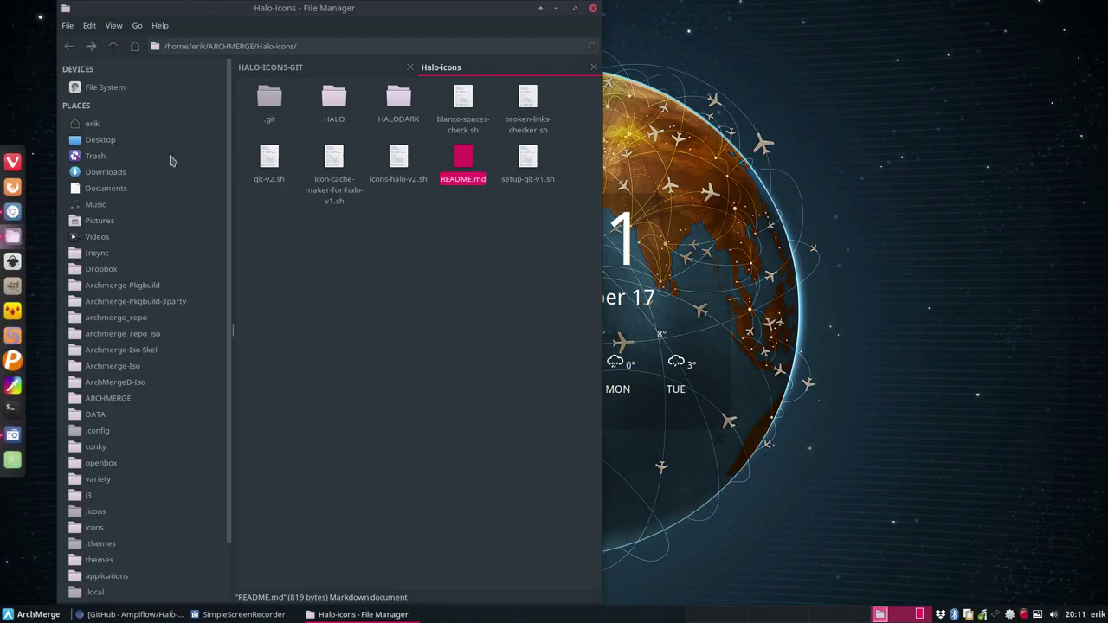
right_click(105, 175)
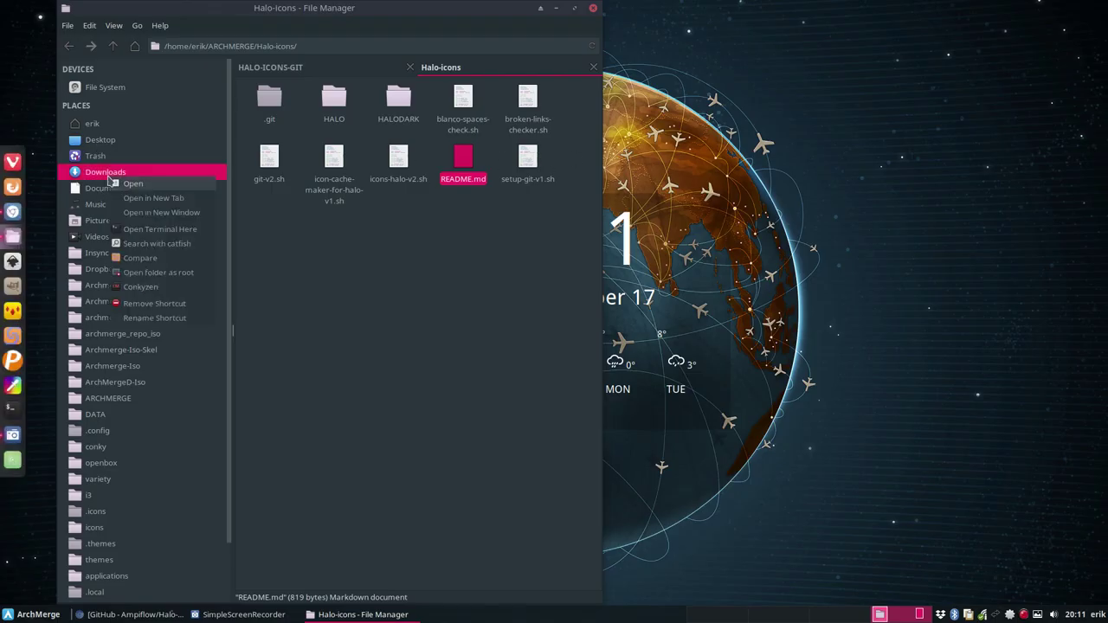
left_click(149, 200)
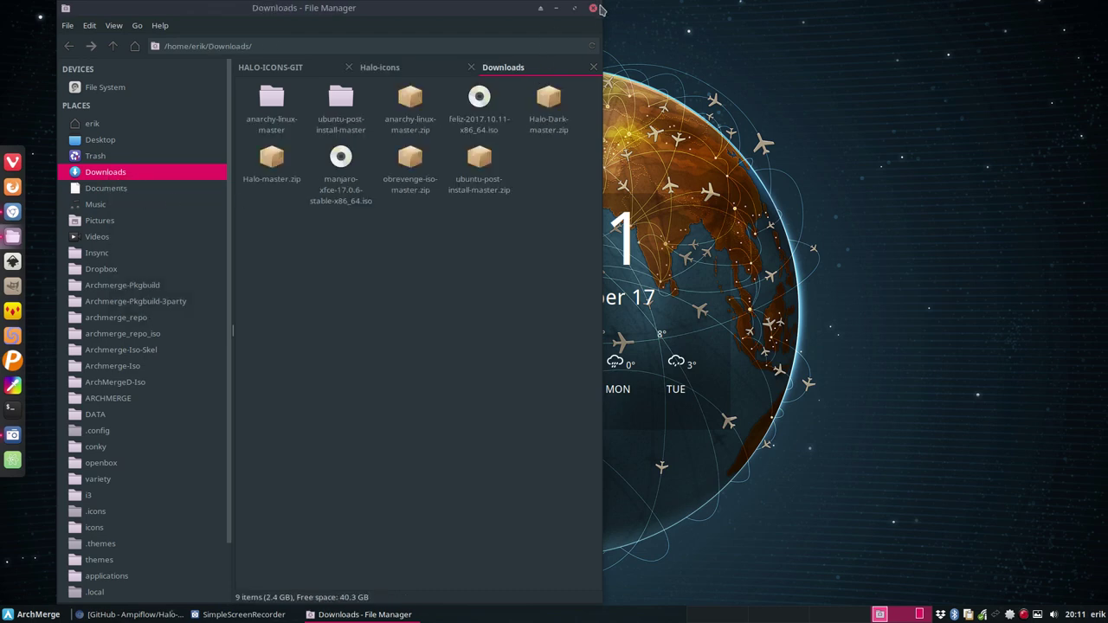
left_click_drag(597, 20, 857, 22)
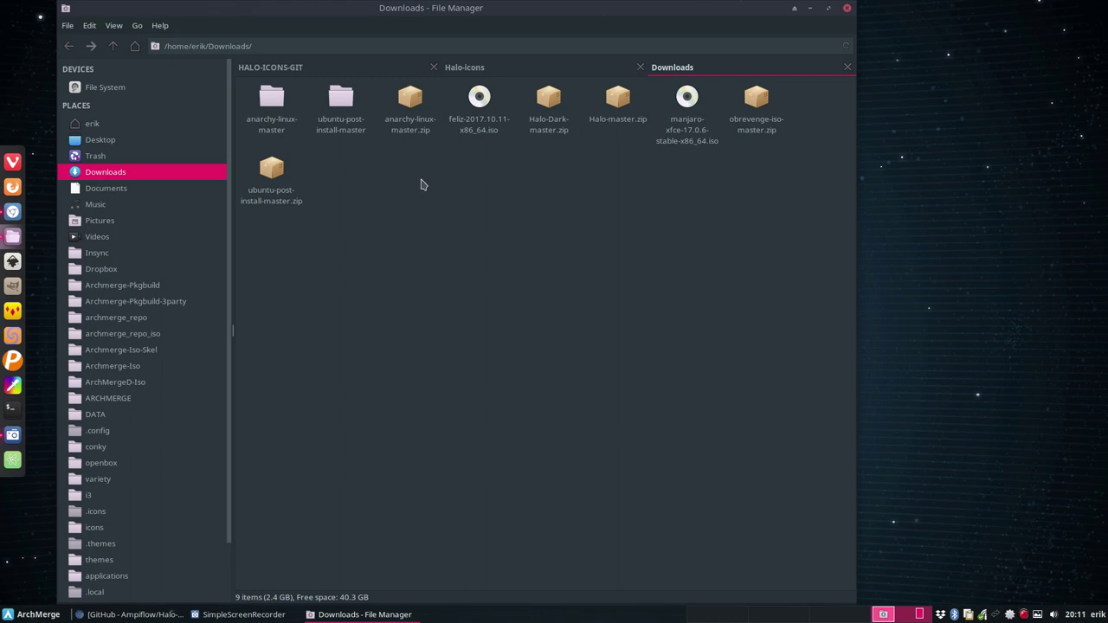
- Move Halo-Dark-master.zip and Halo-master.zip from Downloads to the Desktop folder
left_click(548, 118)
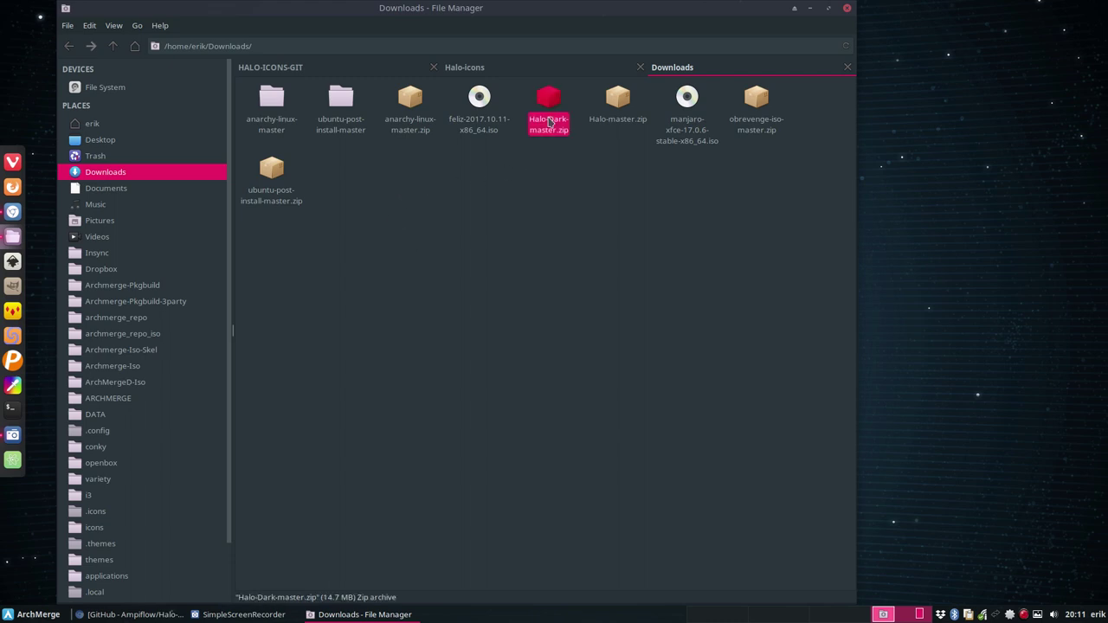
left_click(616, 131)
right_click(616, 96)
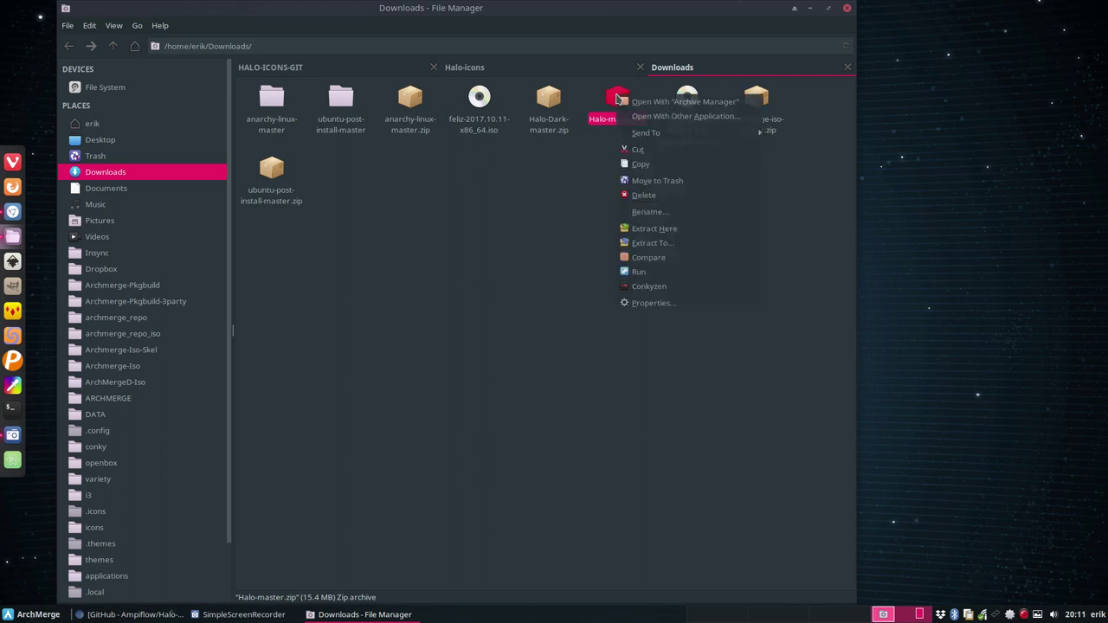
left_click_drag(546, 155, 621, 104)
right_click(623, 100)
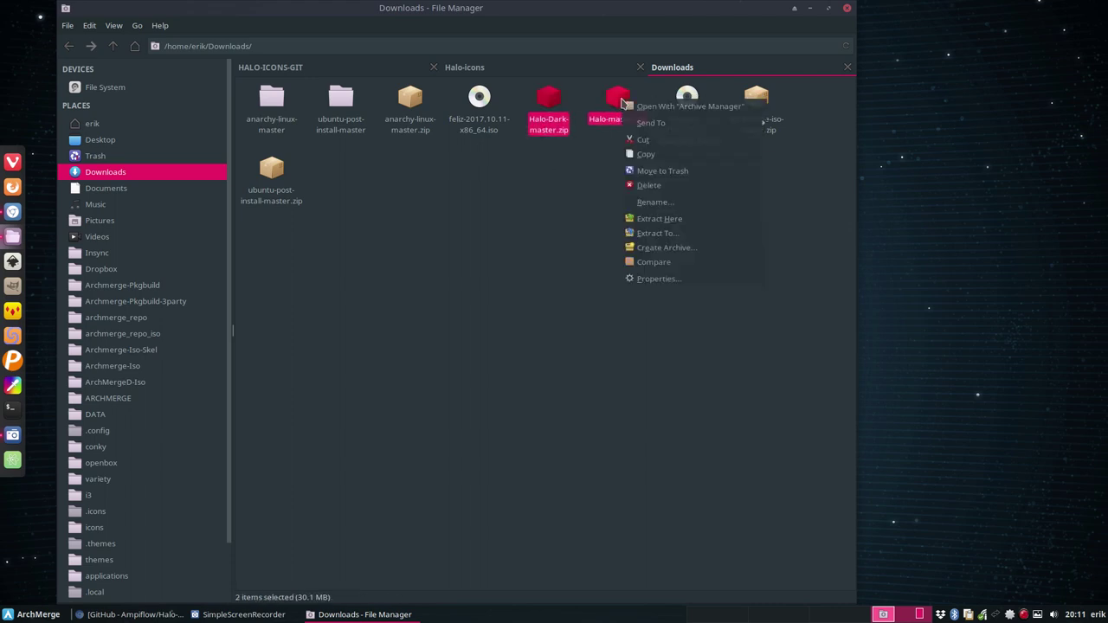
left_click(643, 141)
left_click(100, 141)
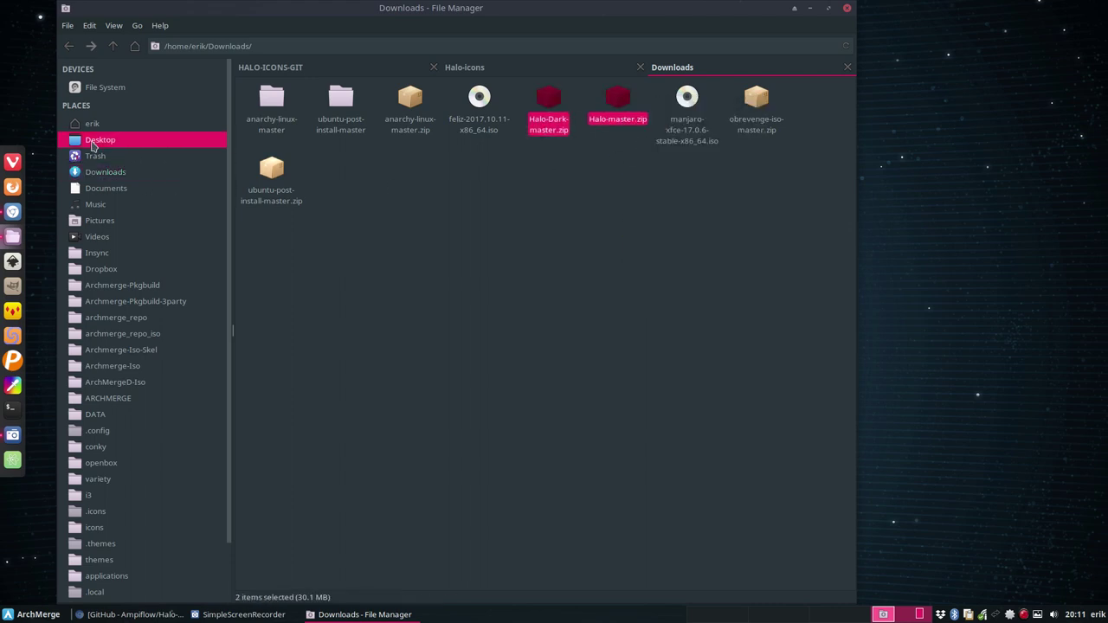
right_click(394, 162)
left_click(418, 196)
left_click(465, 237)
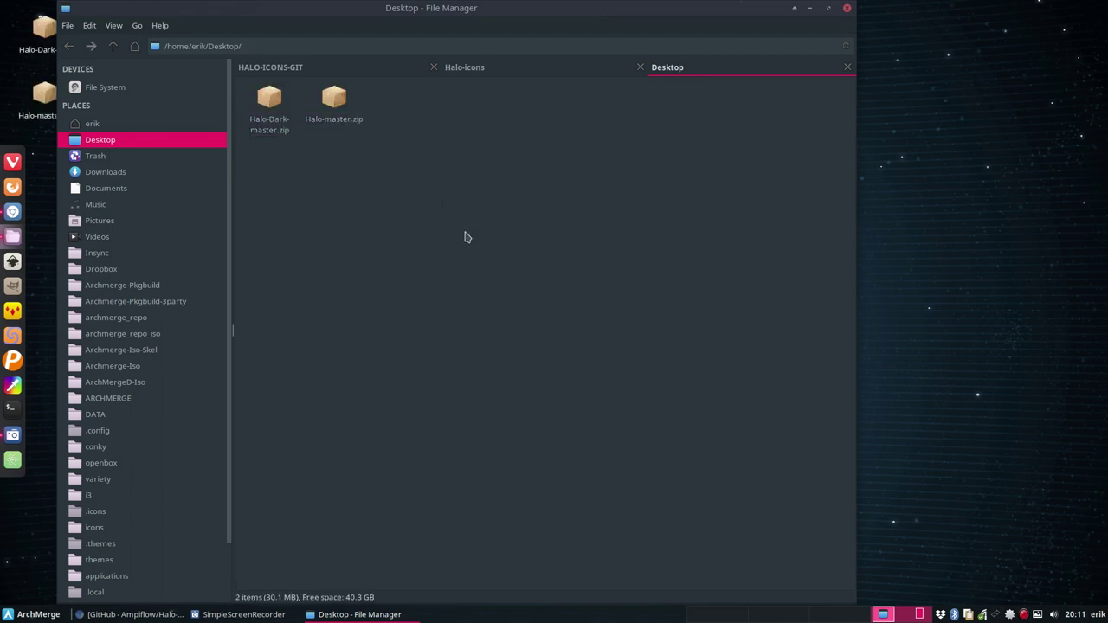
- Extract Halo-Dark-master.zip and Halo-master.zip in place in the Desktop folder
right_click(271, 105)
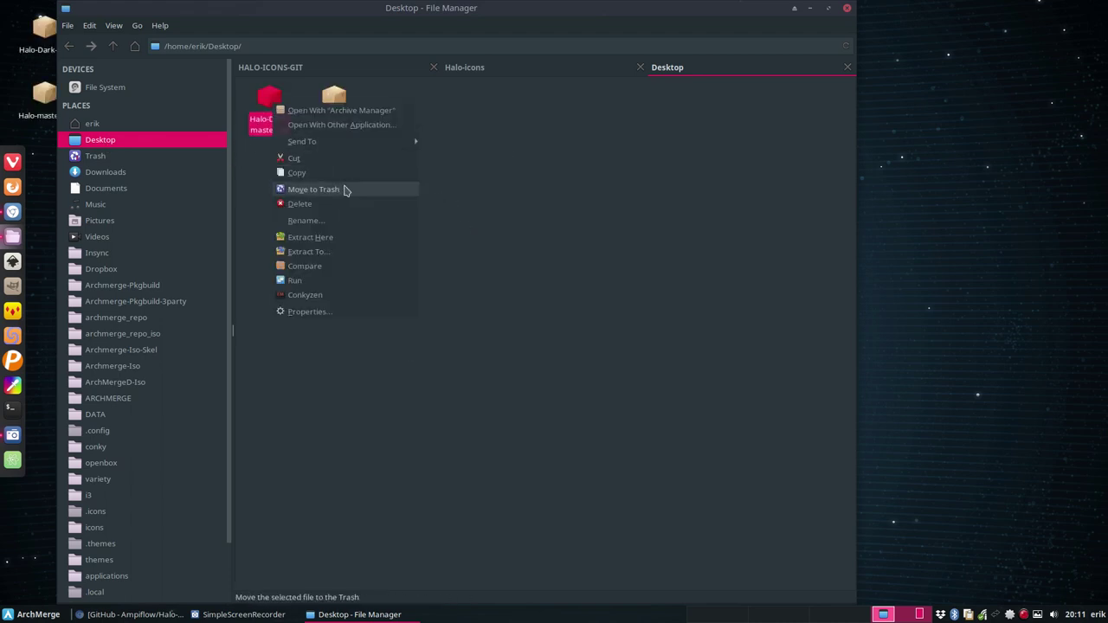
left_click(359, 242)
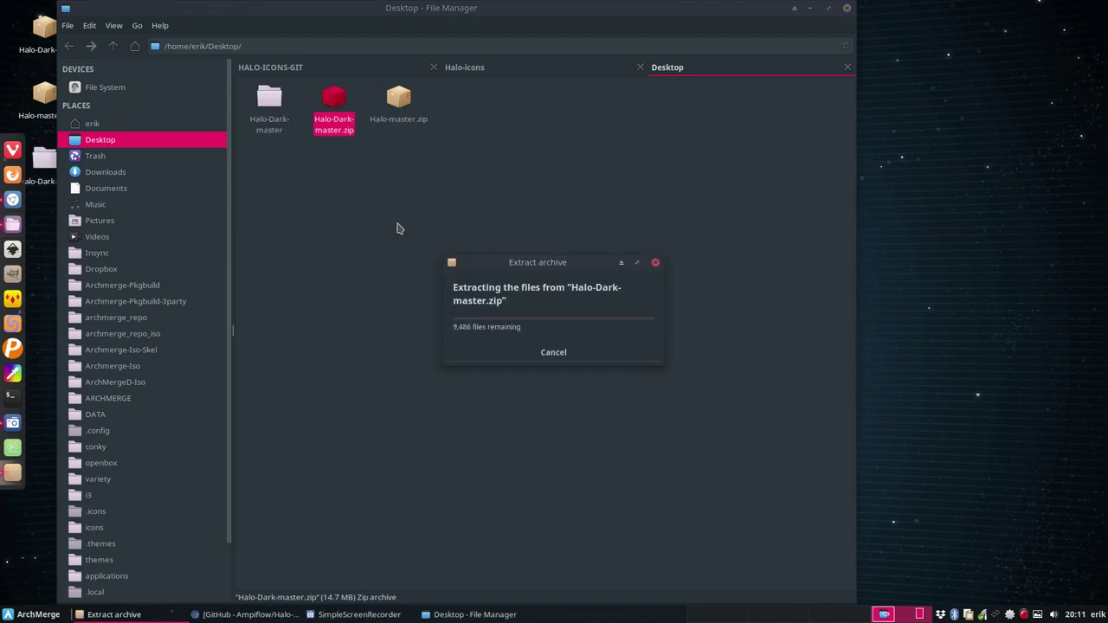
left_click(396, 104)
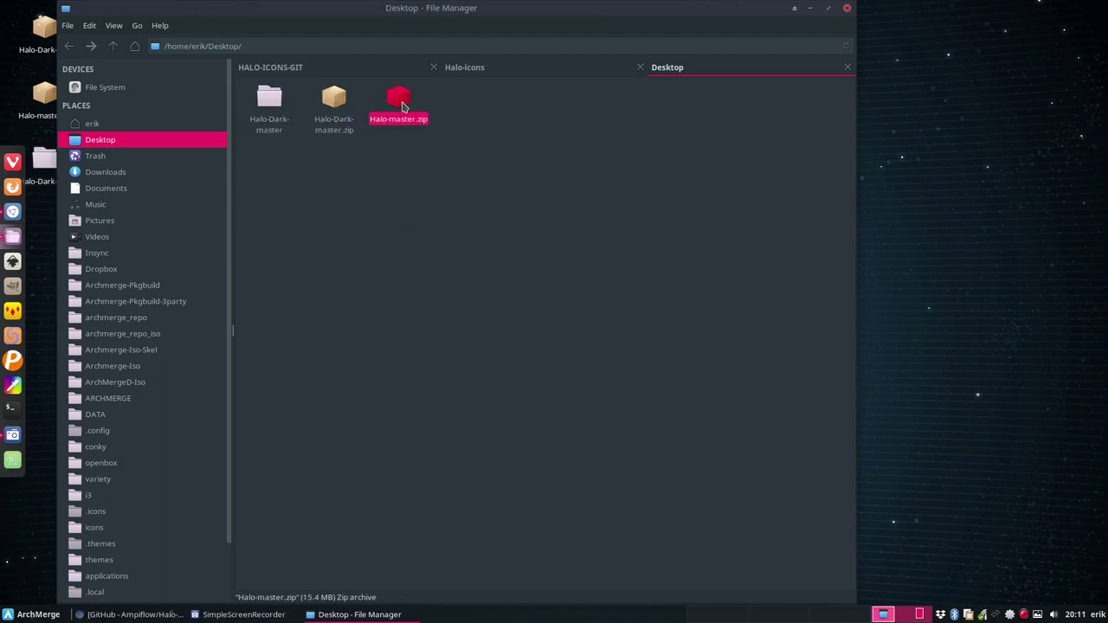
right_click(400, 101)
left_click(457, 245)
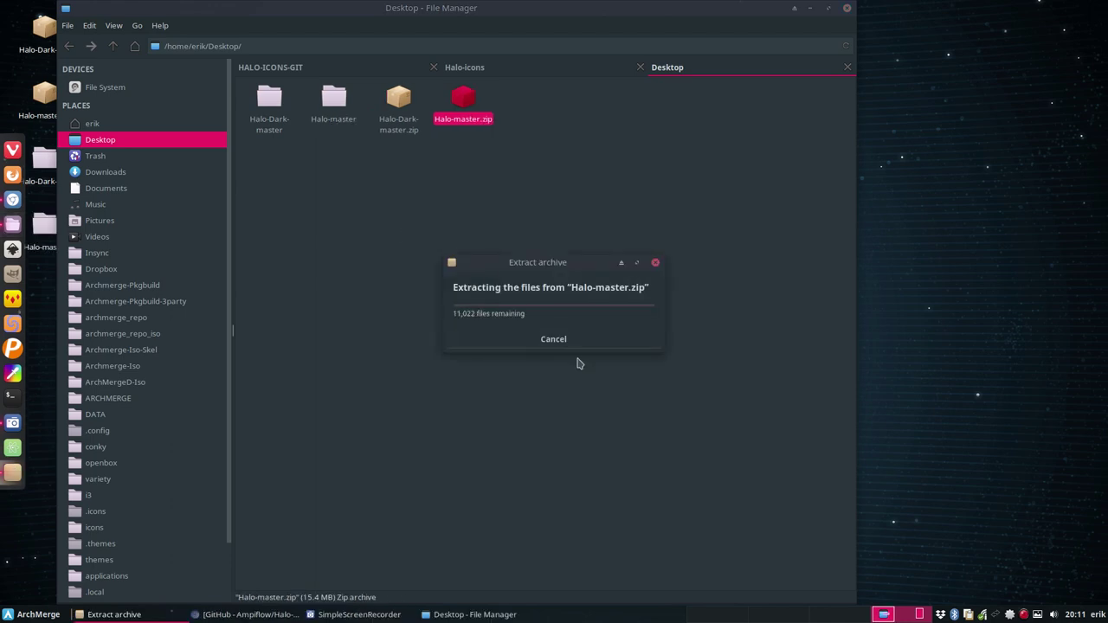
left_click(366, 168)
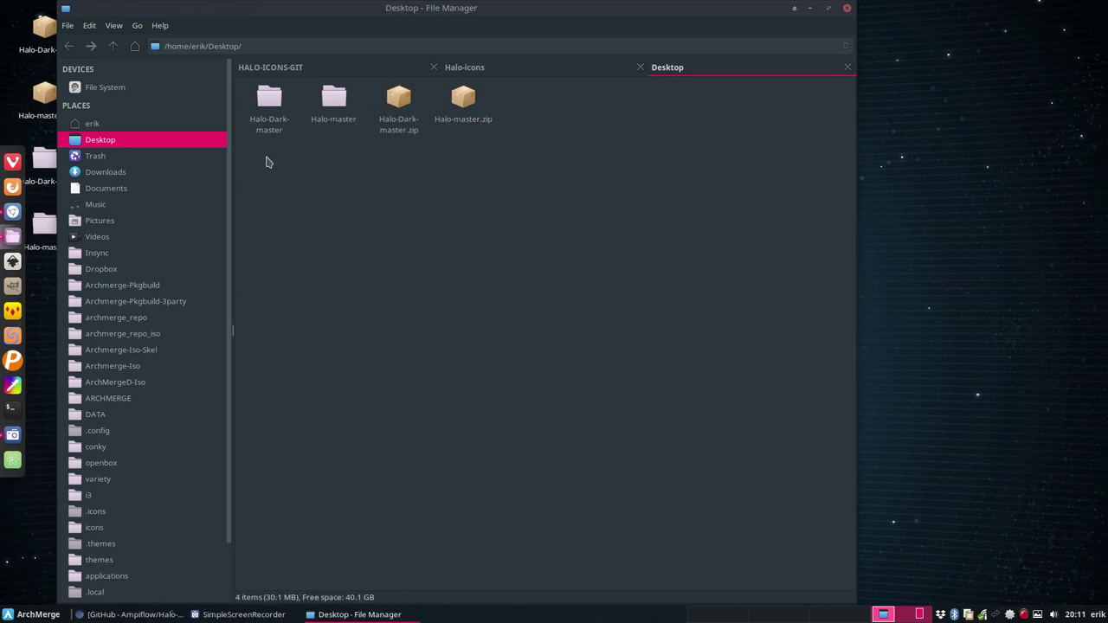
- Check the combined size of the extracted Halo-Dark-master and Halo-master folders in their properties, and close the dialog
left_click_drag(256, 161, 332, 111)
right_click(334, 116)
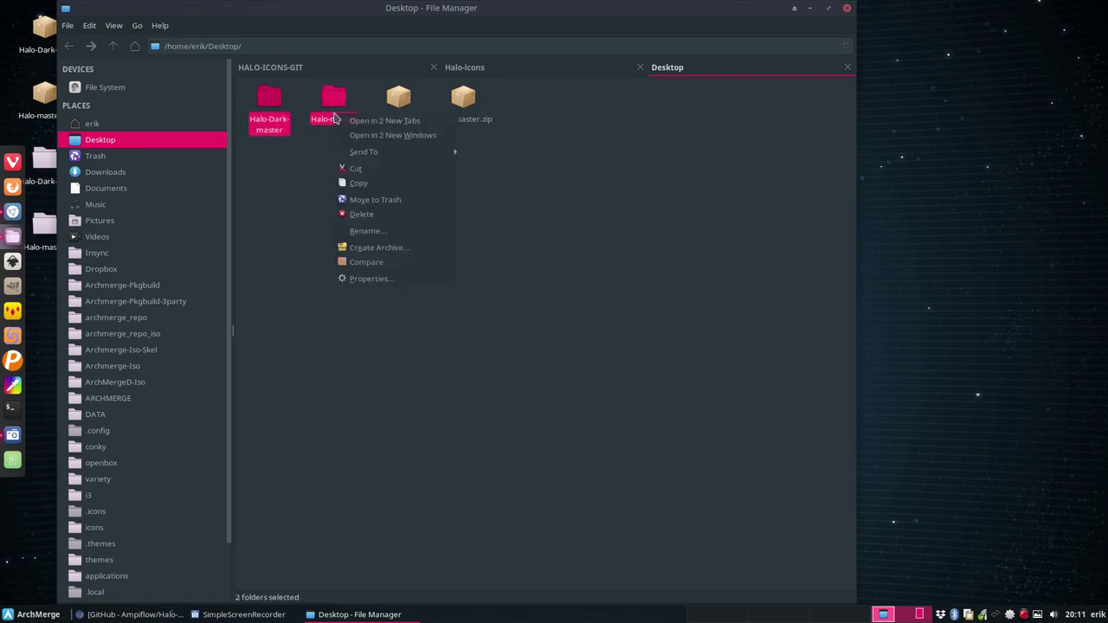
left_click(365, 278)
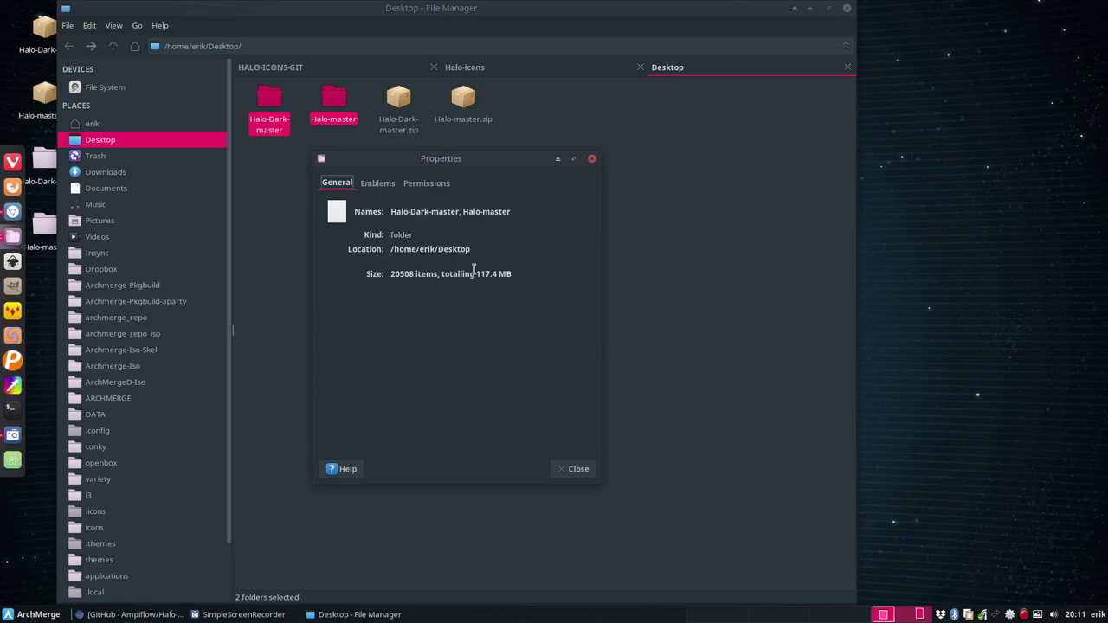
left_click_drag(475, 273, 508, 274)
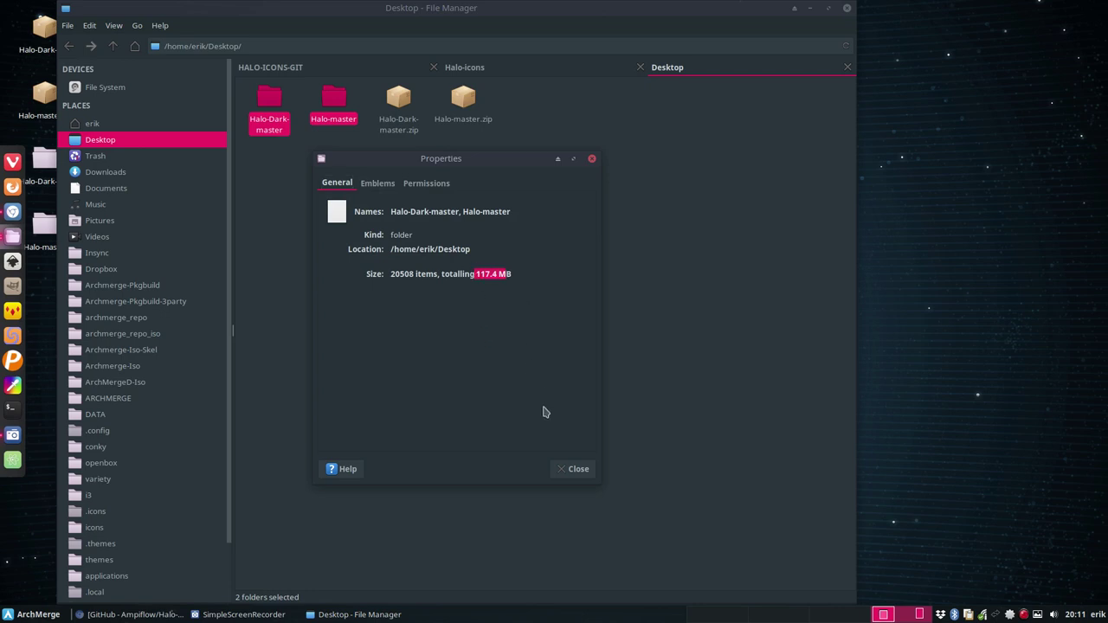
left_click(565, 470)
left_click(471, 175)
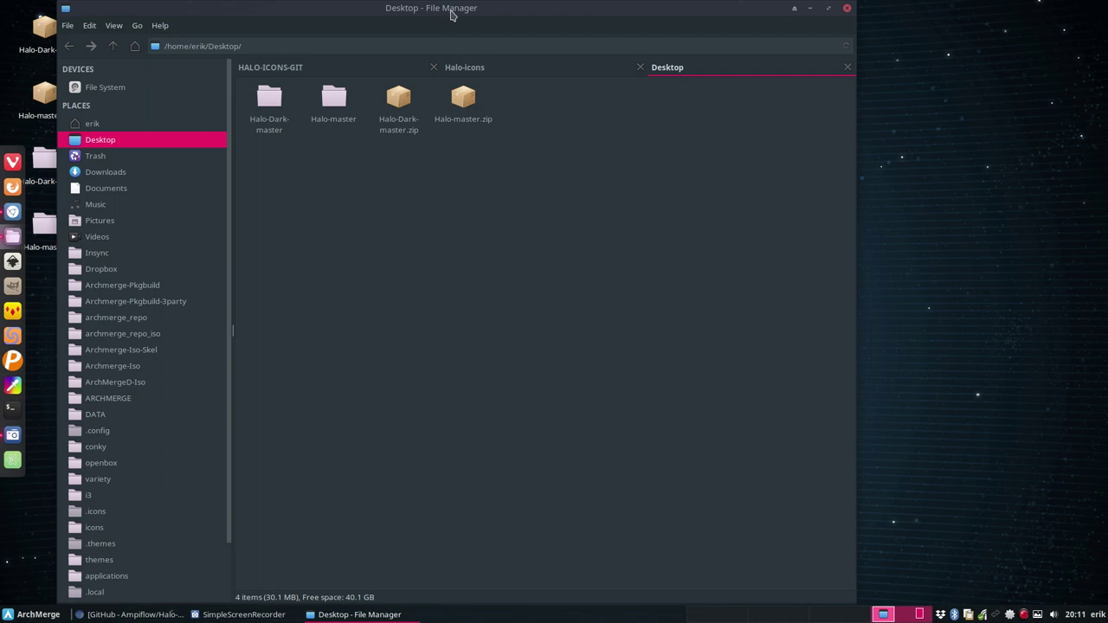
- Move the file manager clear of the desktop icons and look at the extracted folders alongside HALO in Halo-icons
left_click_drag(451, 15, 670, 12)
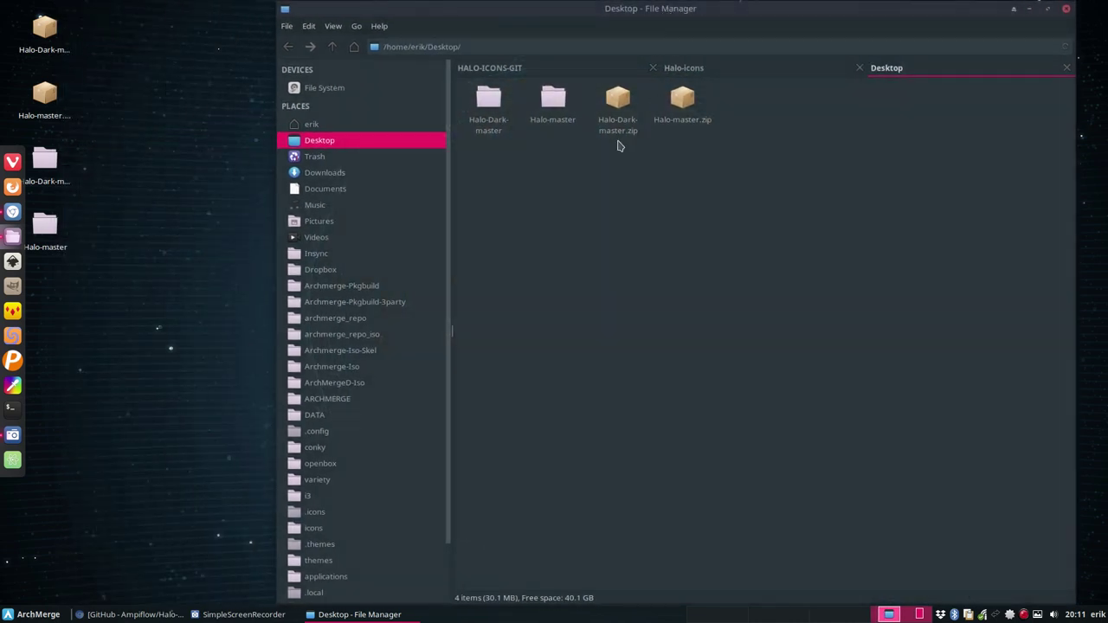
left_click(488, 99)
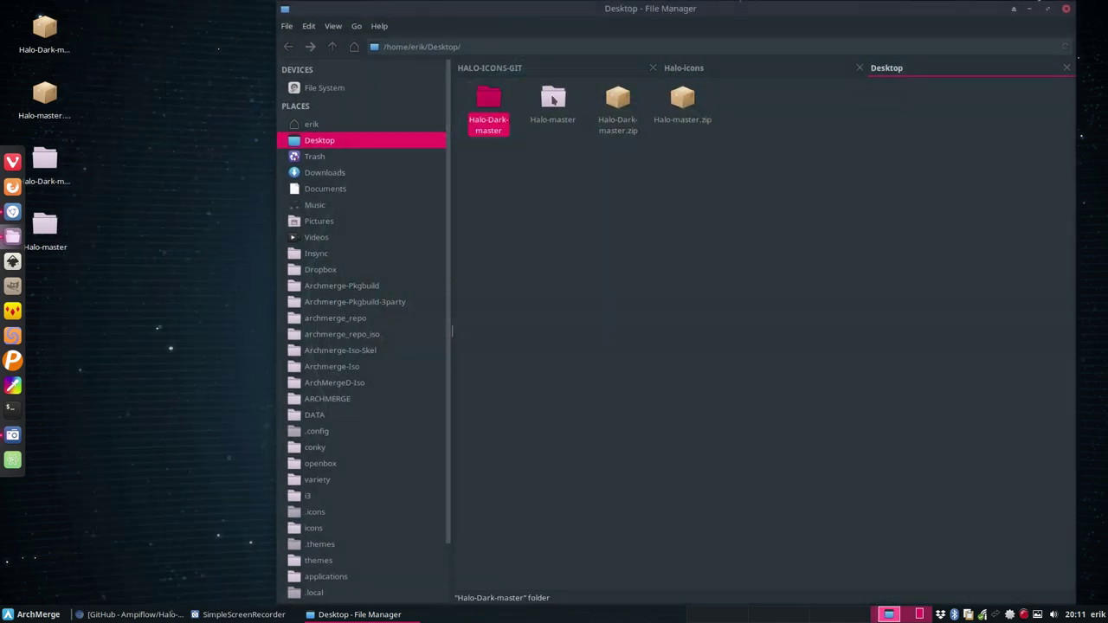
left_click(689, 71)
left_click(553, 99)
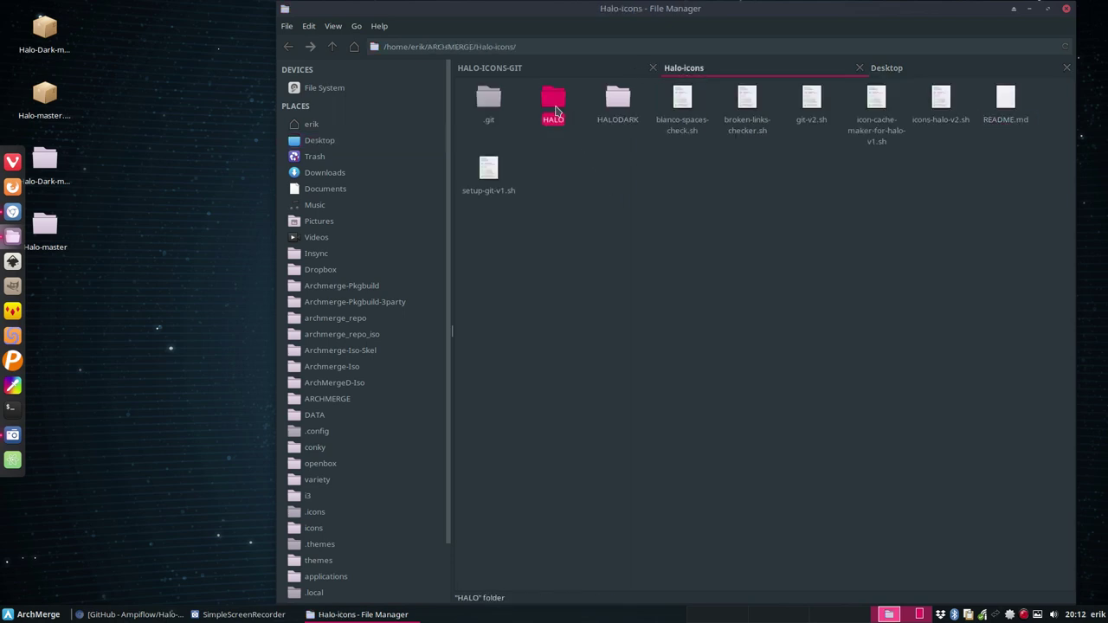
- Switch to Meld and set ARCHMERGE/Halo-icons/HALO as the second folder of a new directory comparison
left_click_drag(743, 11, 774, 10)
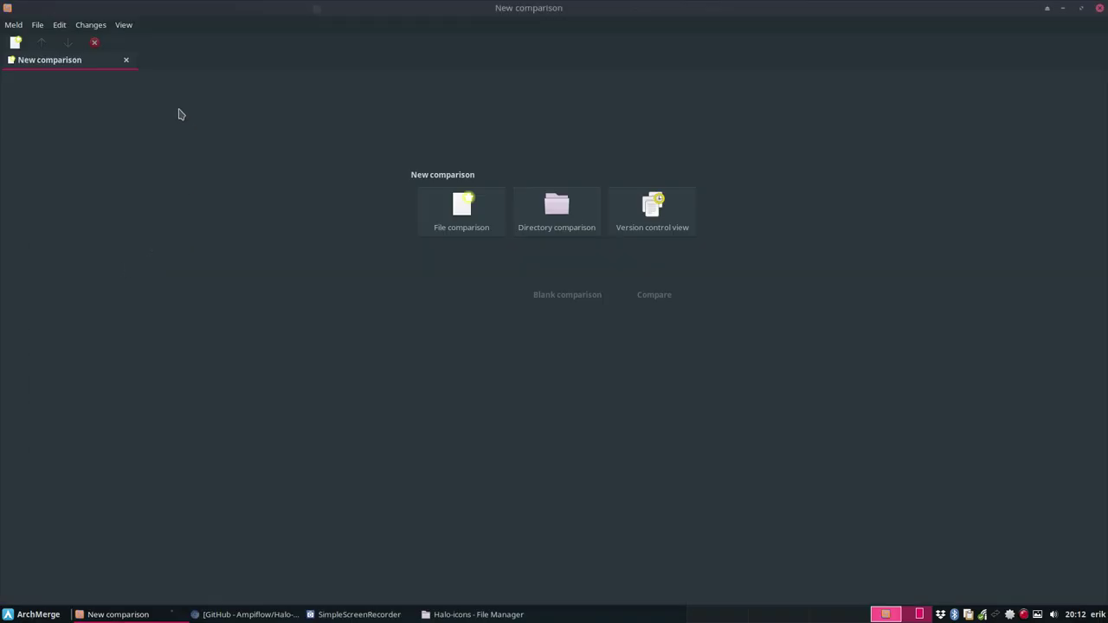
left_click(11, 25)
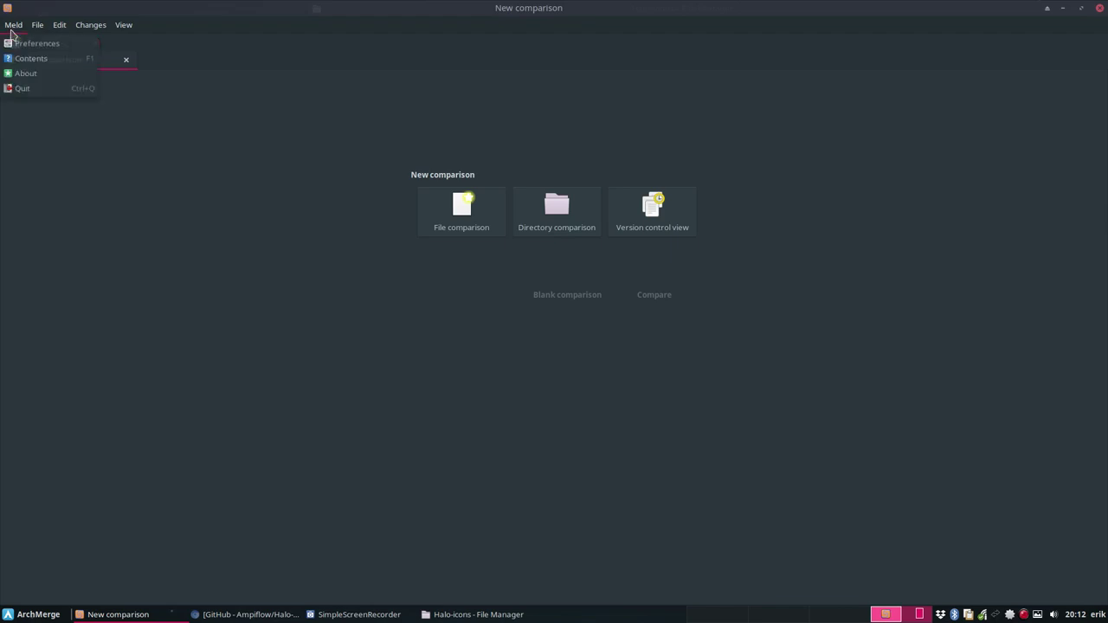
left_click(437, 207)
left_click(557, 206)
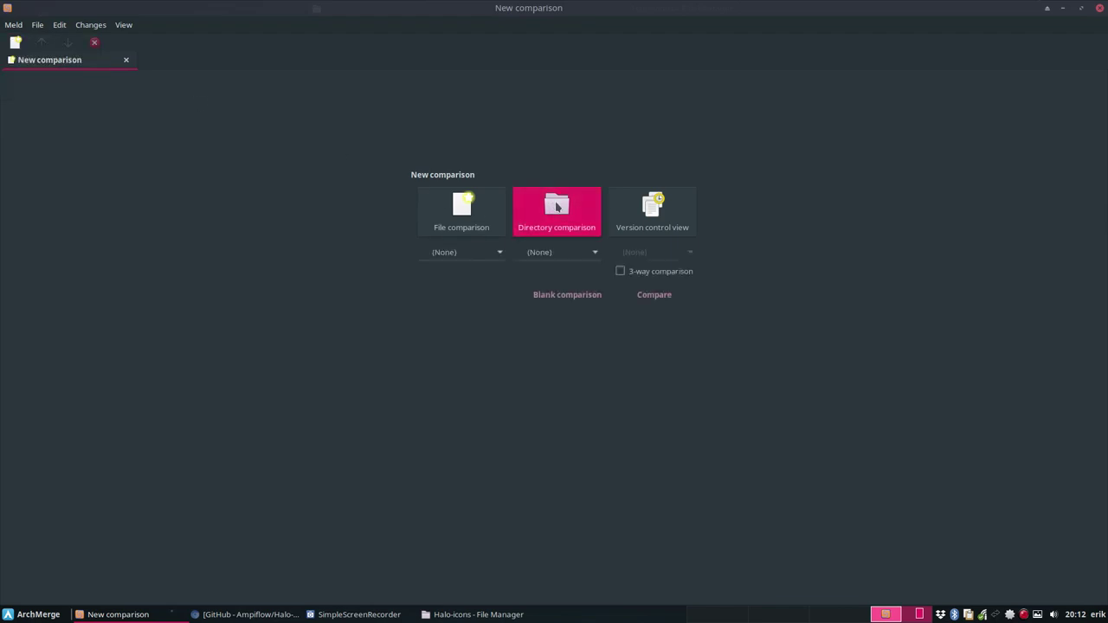
left_click(573, 252)
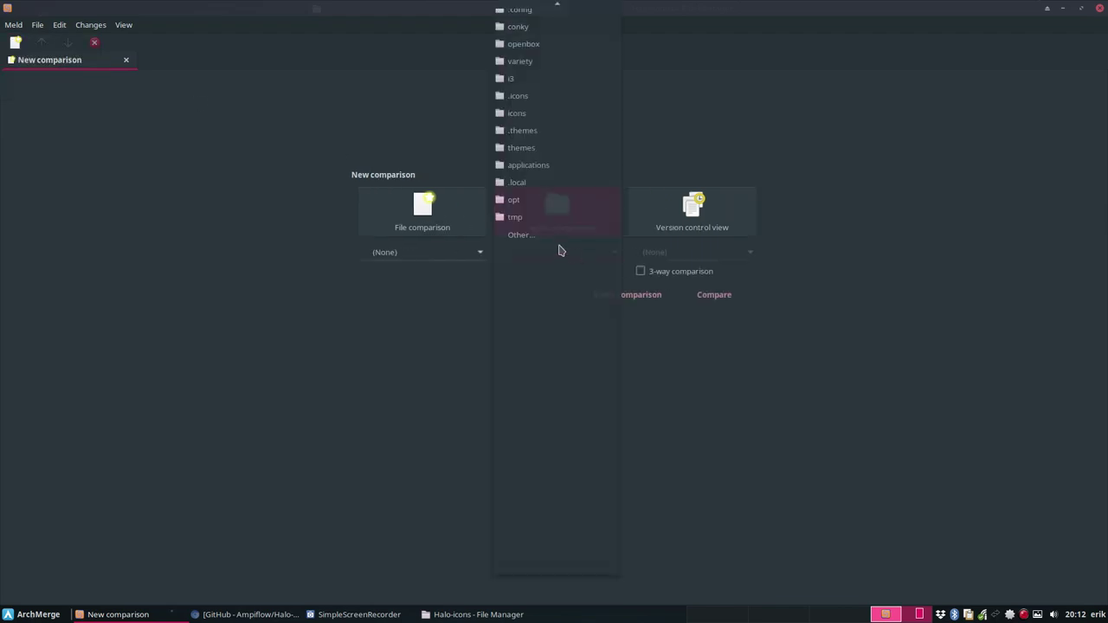
left_click(519, 235)
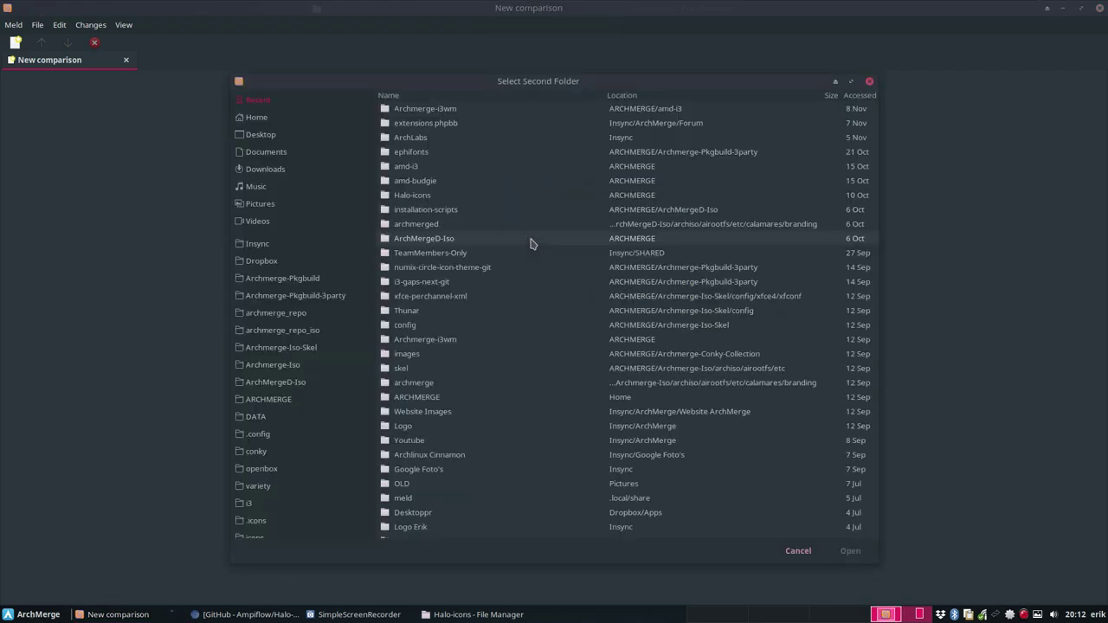
left_click(280, 401)
scroll(413, 367, "down", 3)
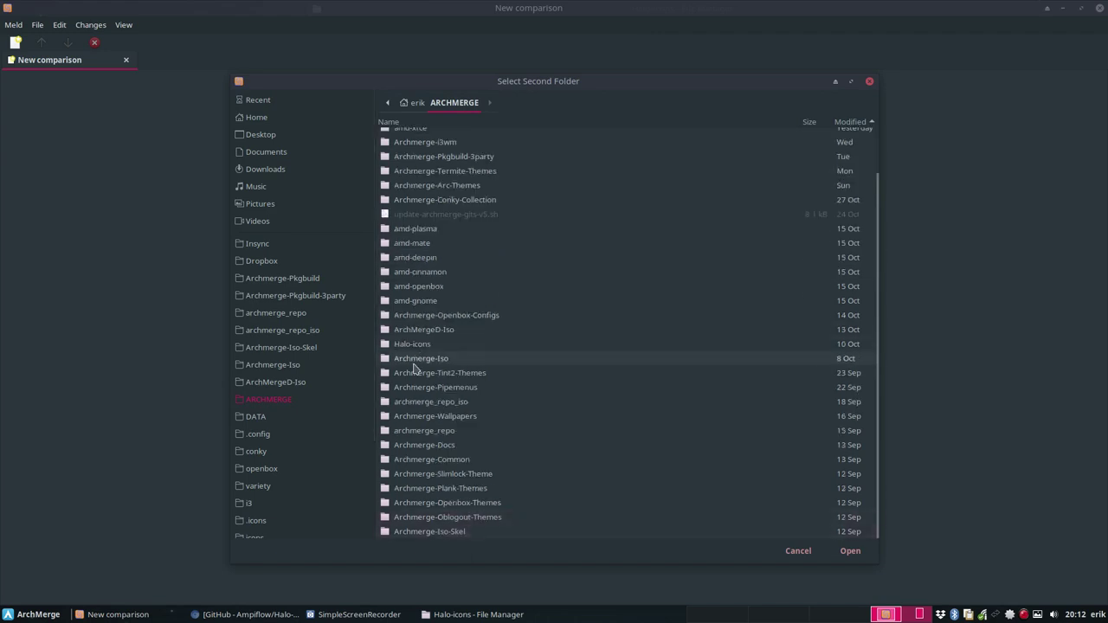
double_click(423, 345)
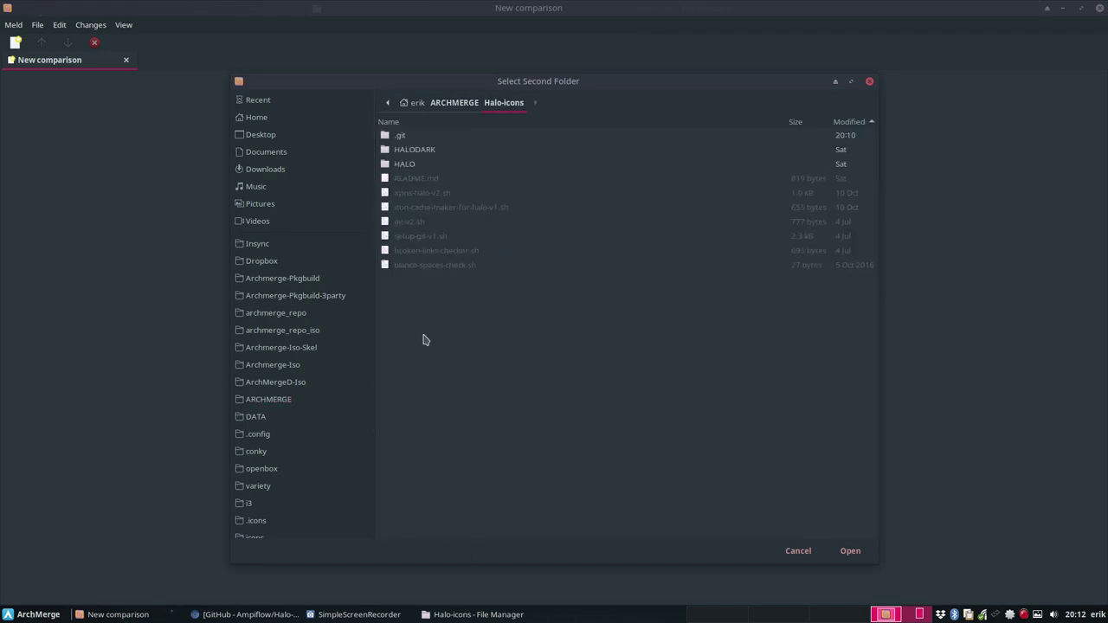
left_click(408, 165)
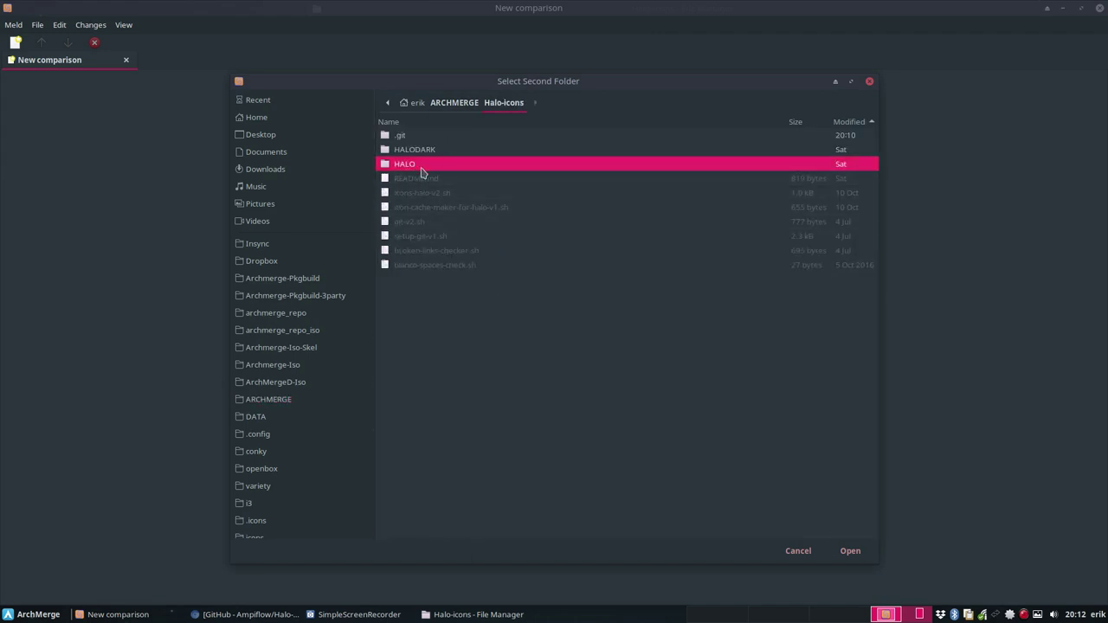
left_click(850, 551)
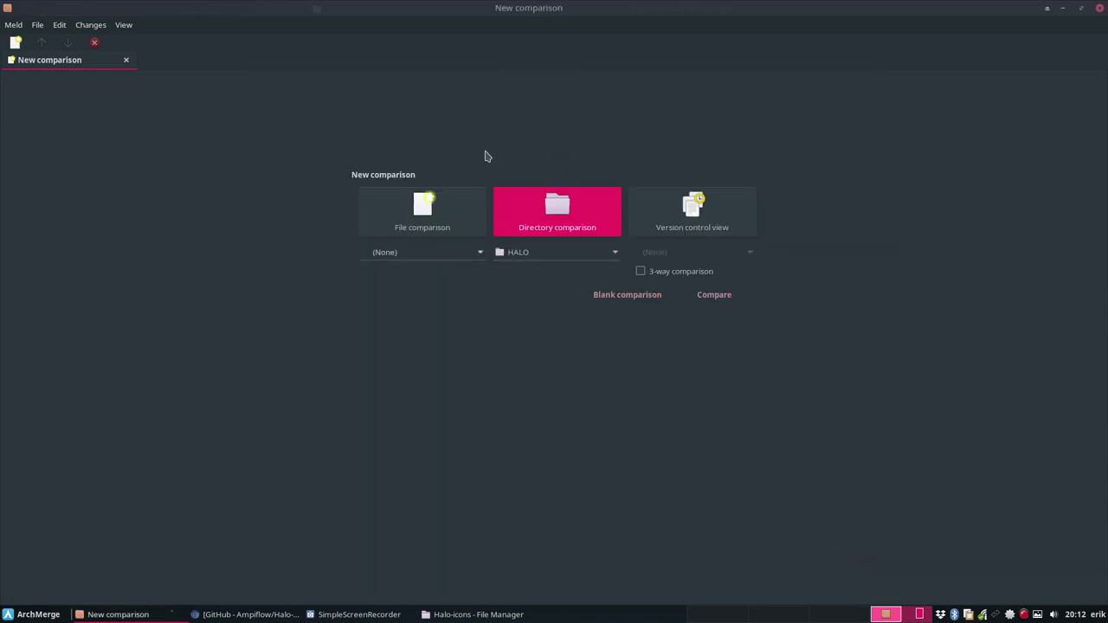
- Set Halo-master from the Desktop as the first folder and run the directory comparison
left_click(386, 252)
left_click(386, 235)
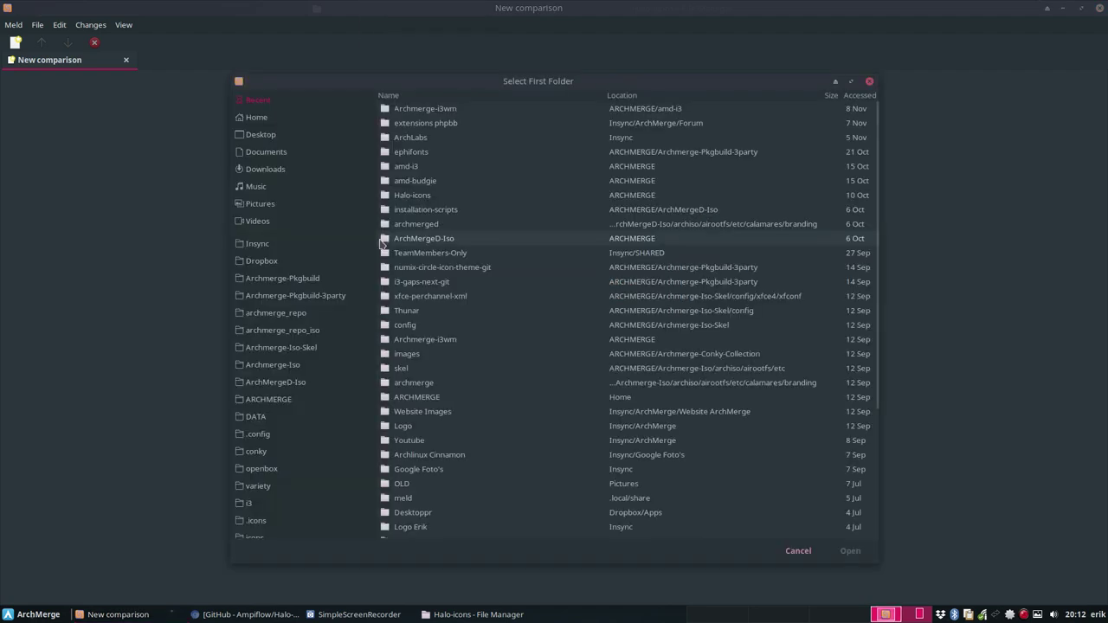
left_click(265, 135)
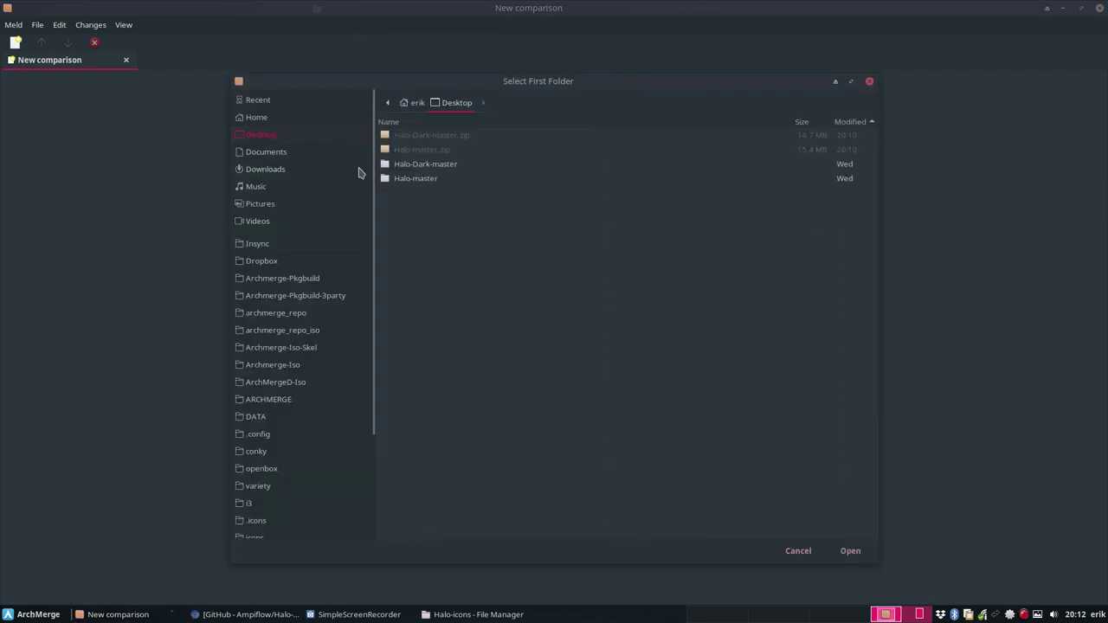
double_click(426, 179)
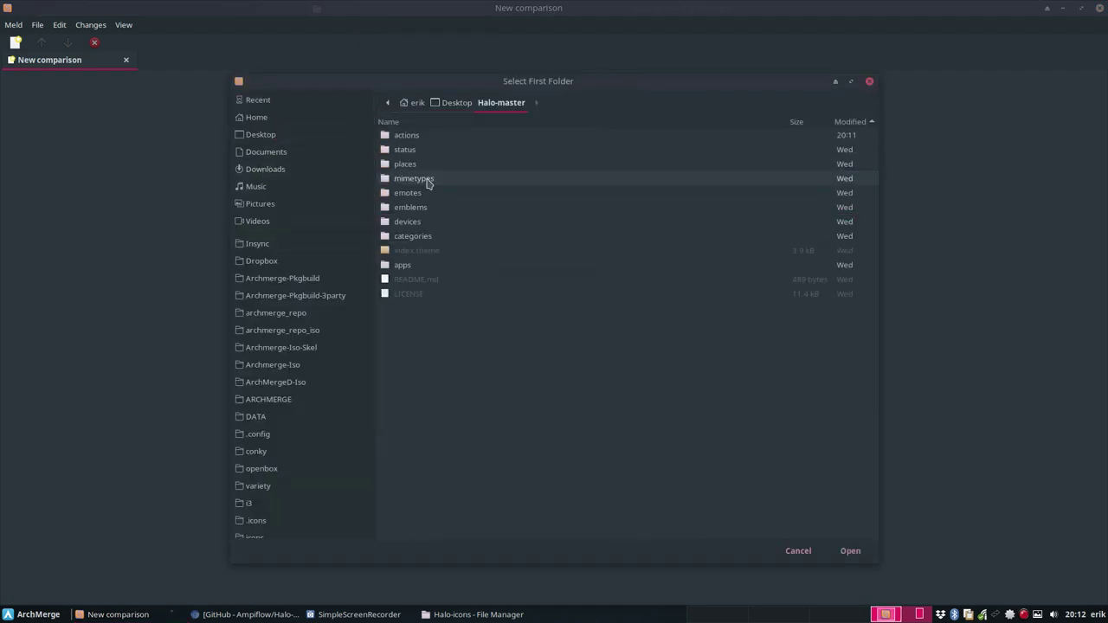
left_click(850, 550)
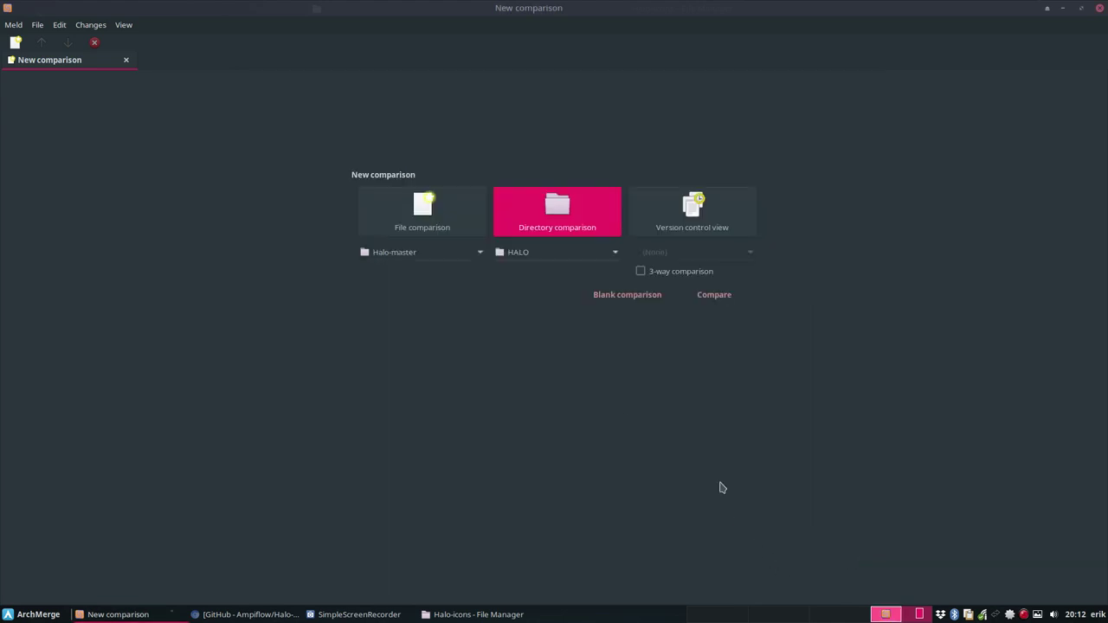
left_click(720, 295)
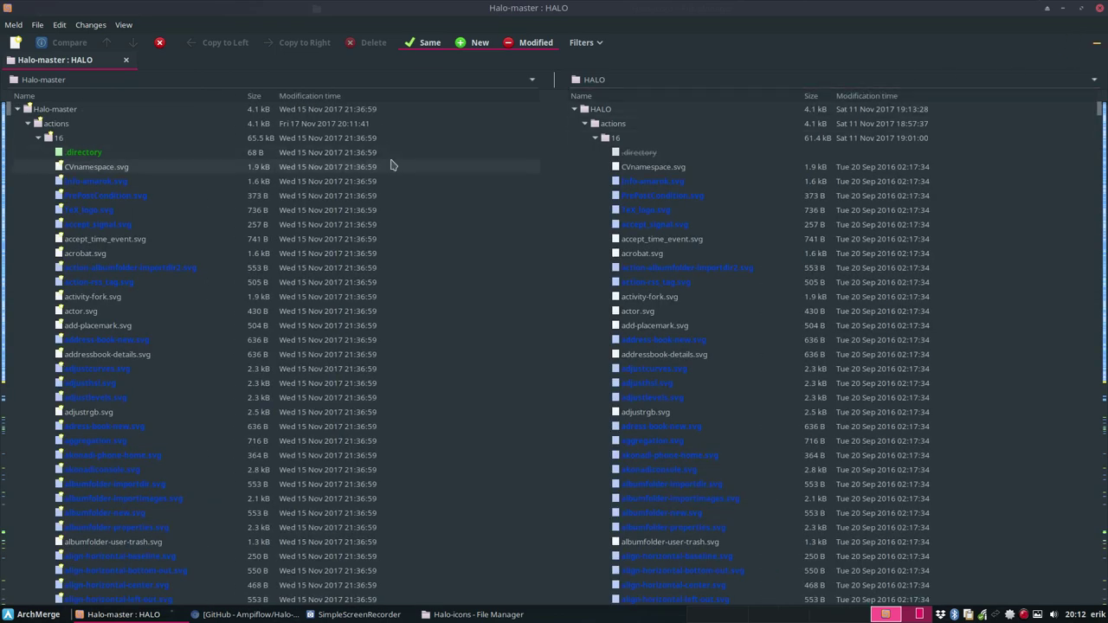
- Compare the two versions of Info-amarok.svg in actions/16, examine their fill colours at the line's end, and close the file comparison
left_click(105, 184)
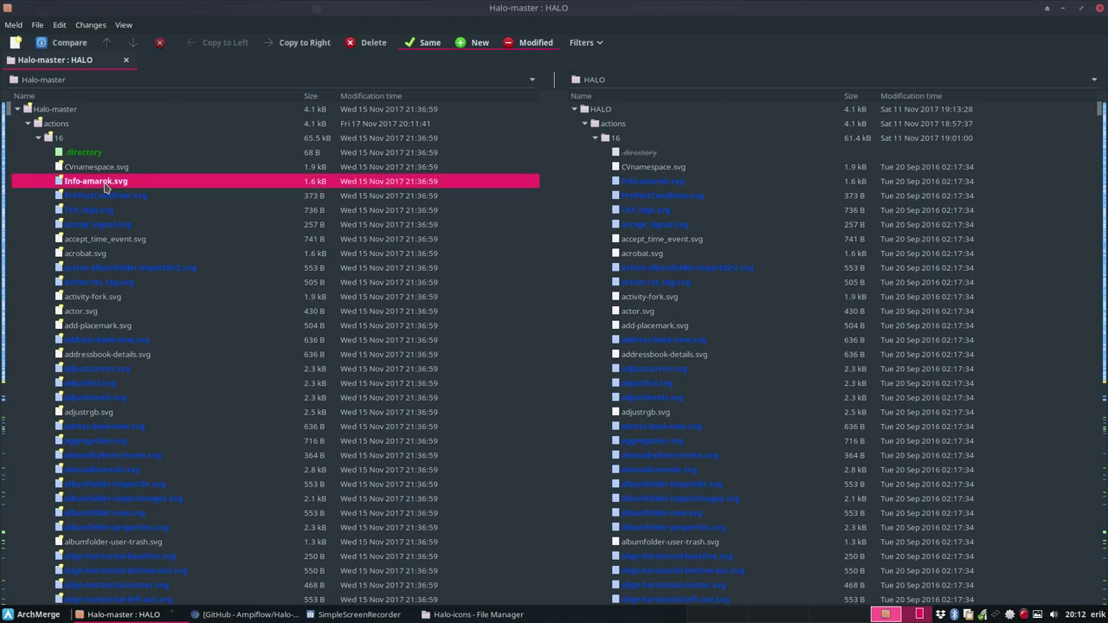
double_click(105, 184)
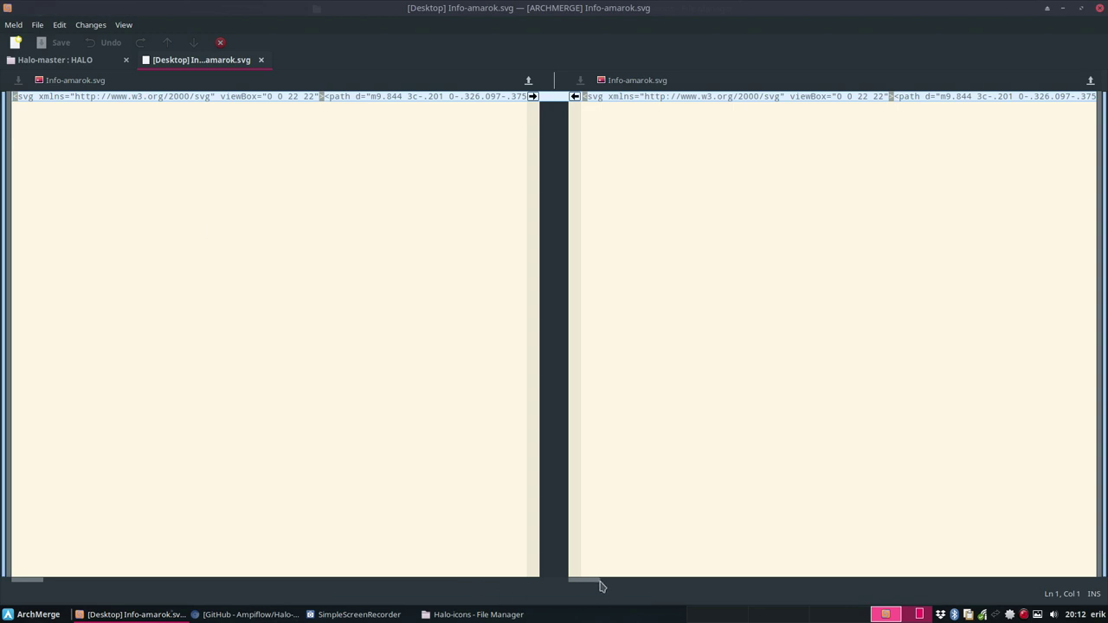
left_click_drag(588, 580, 1082, 579)
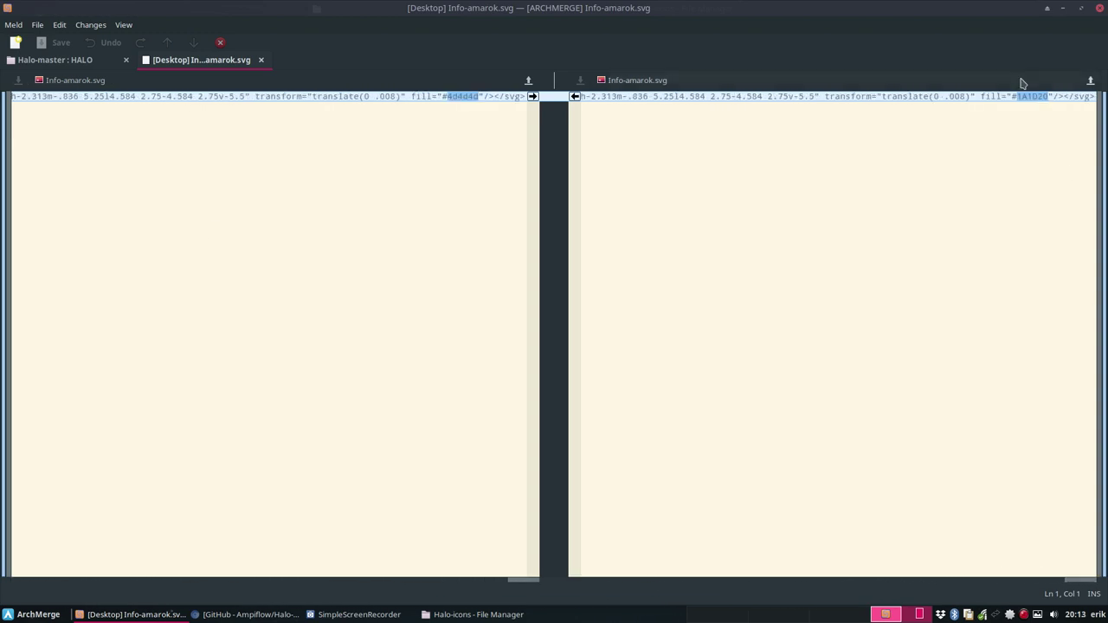
left_click_drag(1013, 96, 1042, 97)
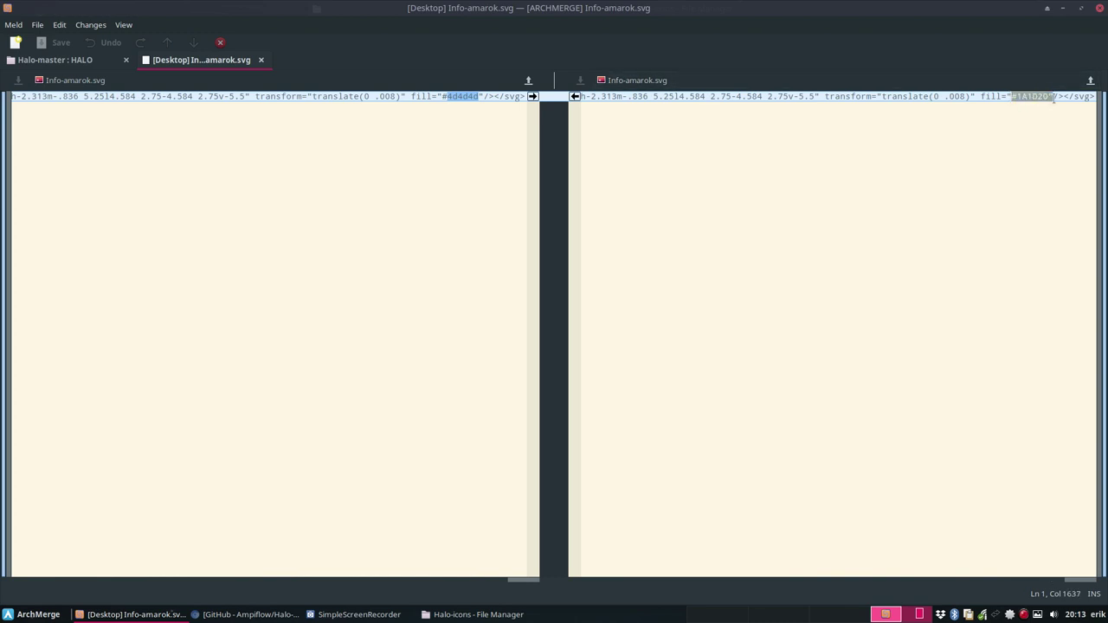
double_click(1046, 96)
left_click(260, 60)
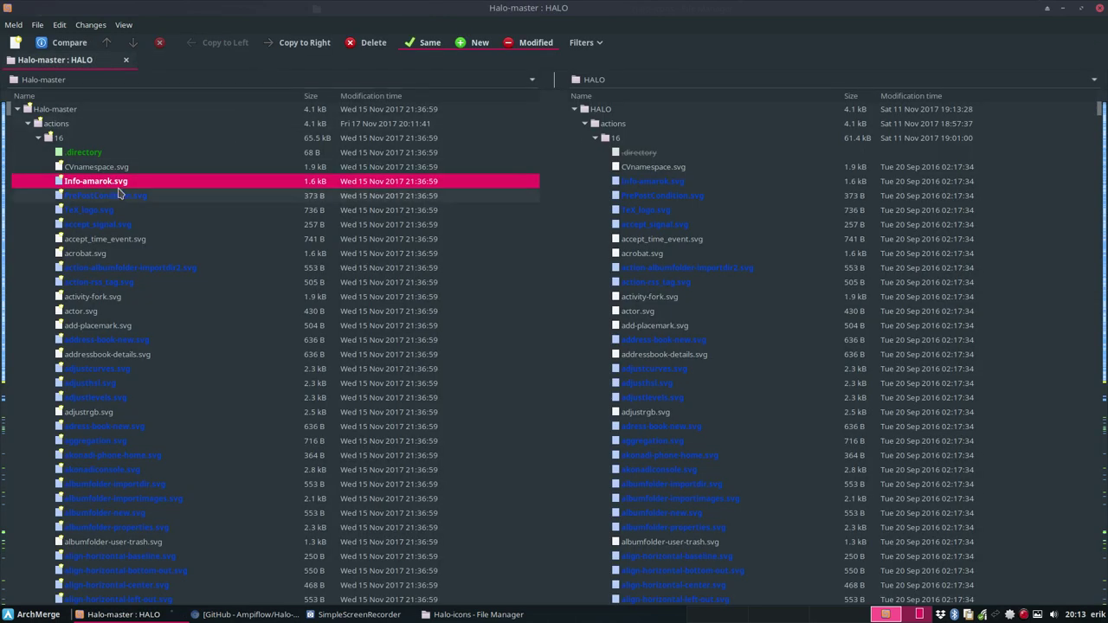
- Copy Info-amarok.svg from Halo-master to HALO and hide identical files in the comparison
right_click(134, 181)
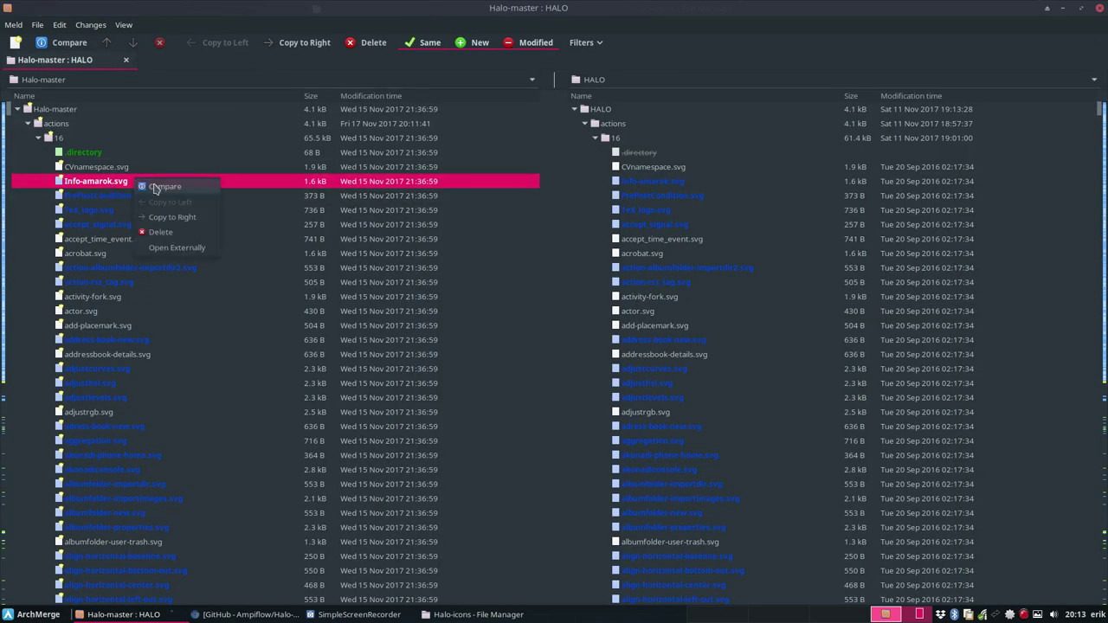
left_click(181, 217)
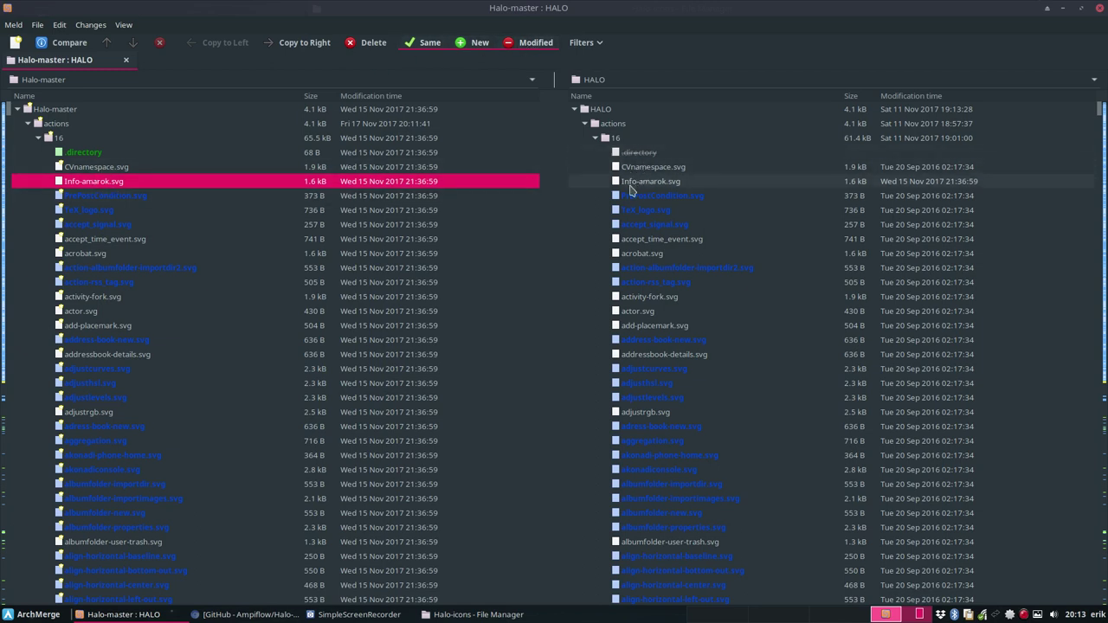
left_click(426, 50)
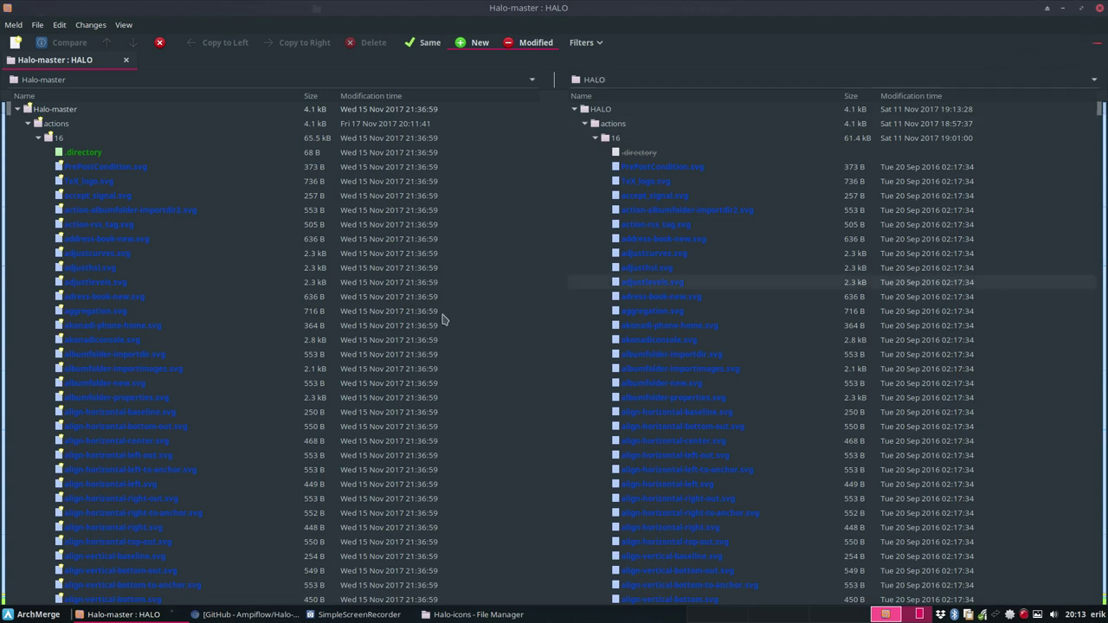
- Copy the modified actions/16 icons from TeX_logo.svg through node-segment-line.svg from Halo-master to HALO
left_click(118, 167)
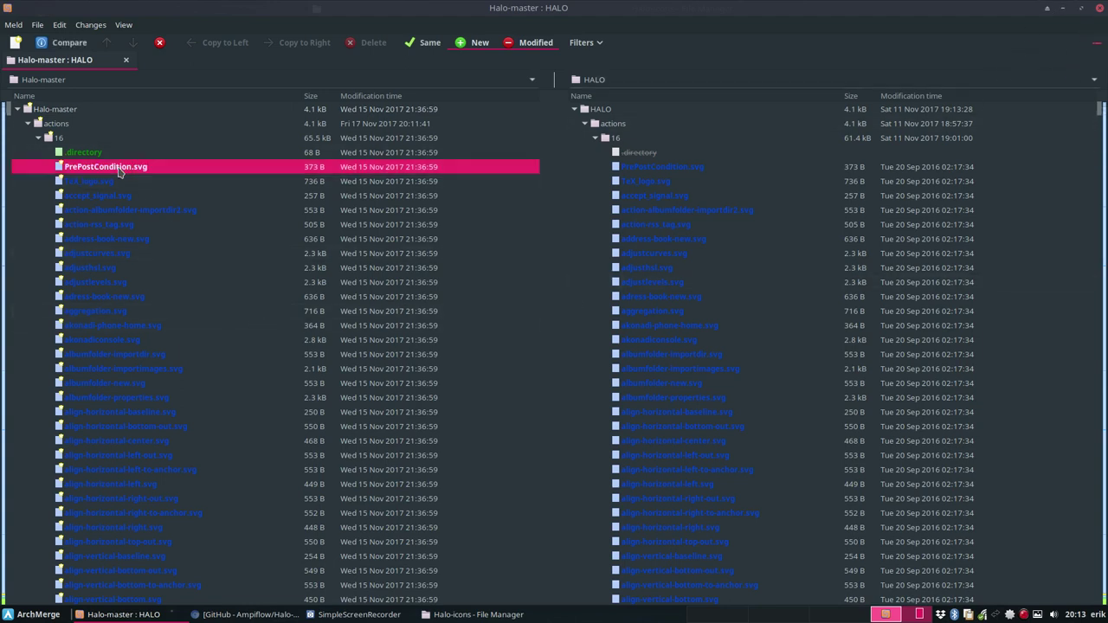
left_click(141, 181)
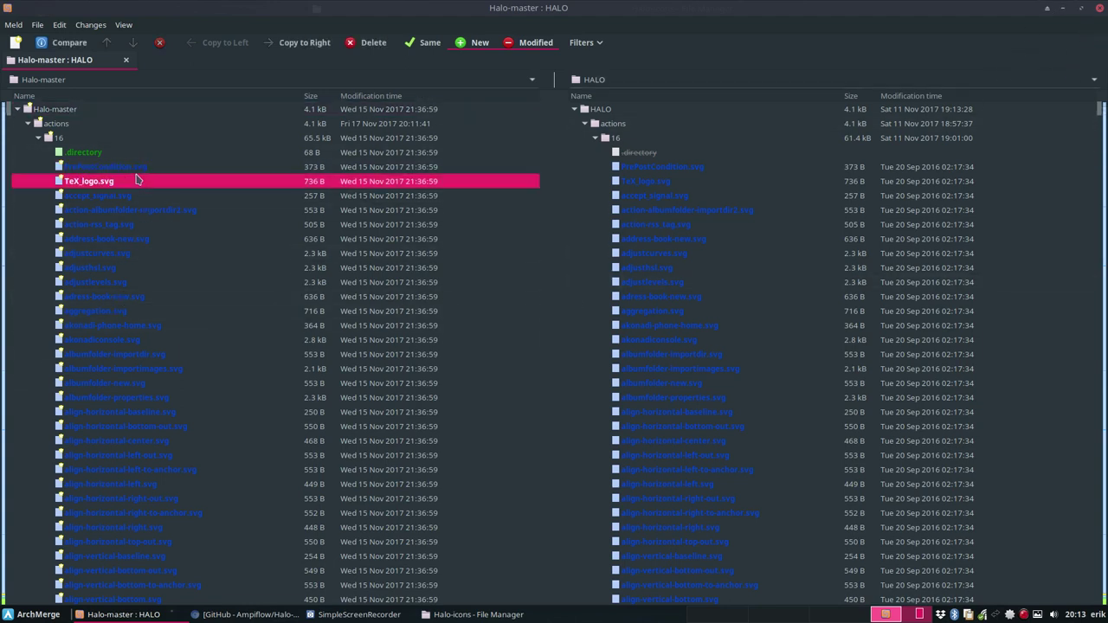
scroll(142, 375, "down", 10)
scroll(138, 392, "down", 10)
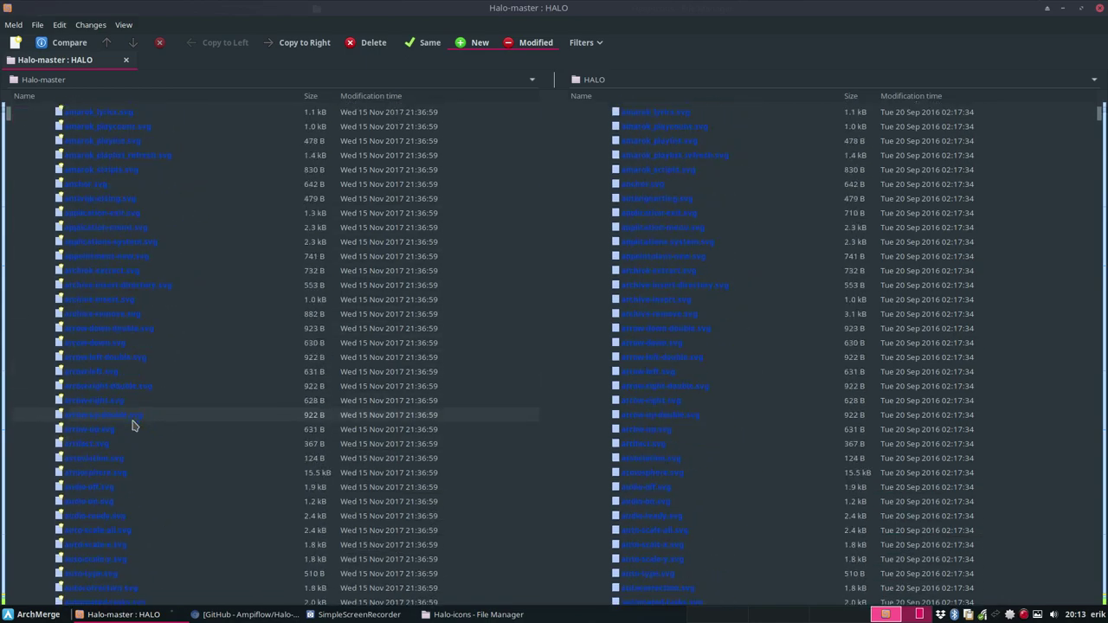
scroll(132, 424, "down", 10)
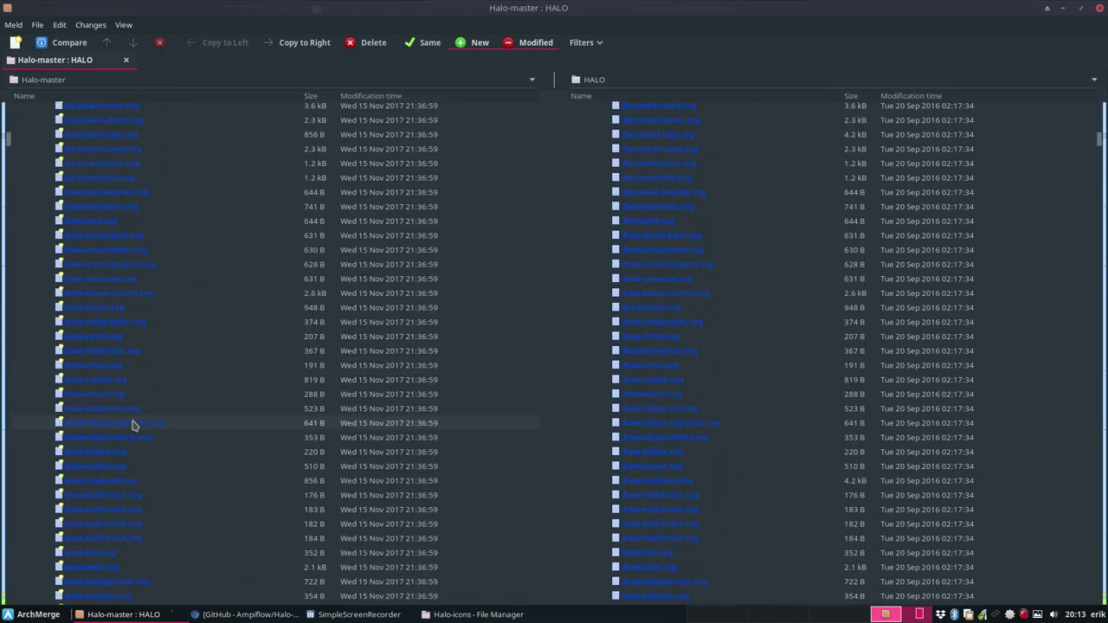
scroll(132, 424, "down", 10)
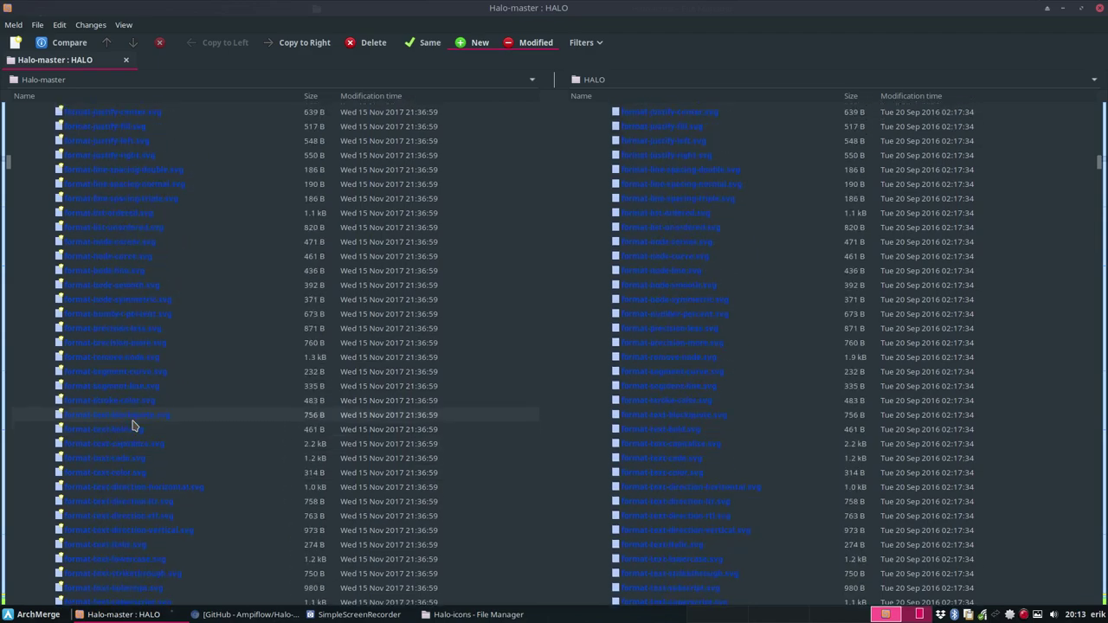
scroll(132, 424, "down", 10)
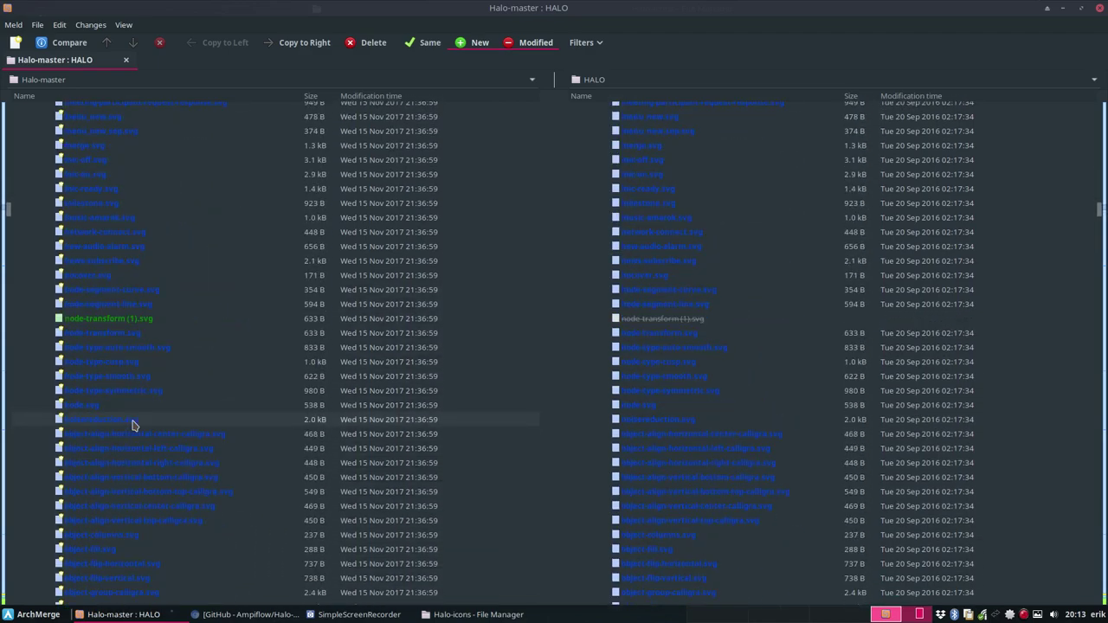
left_click(114, 305, "shift")
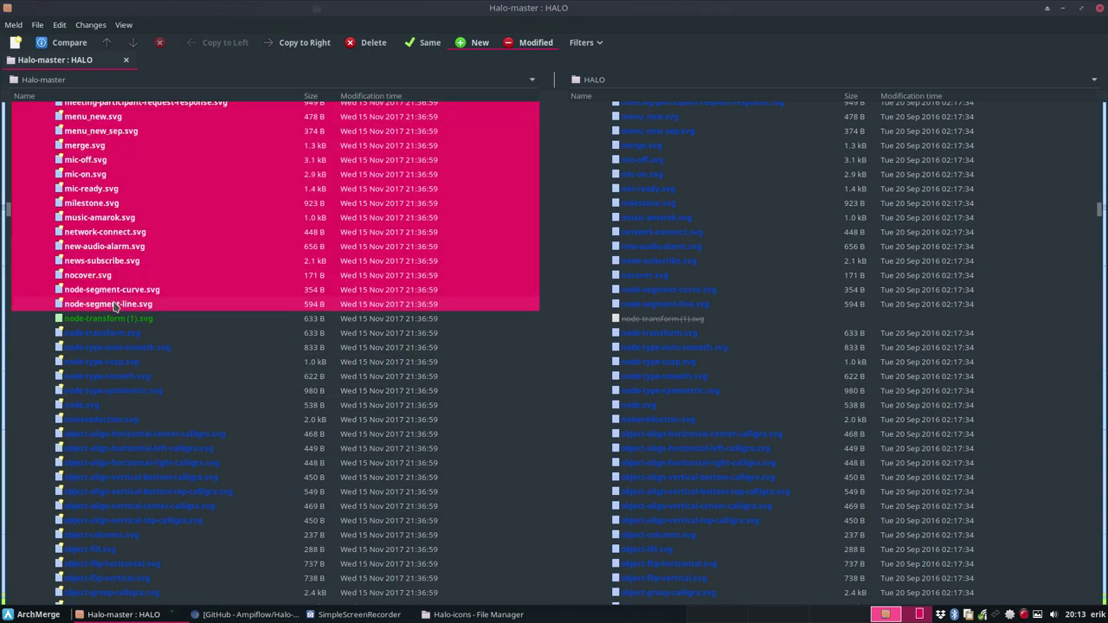
right_click(113, 306)
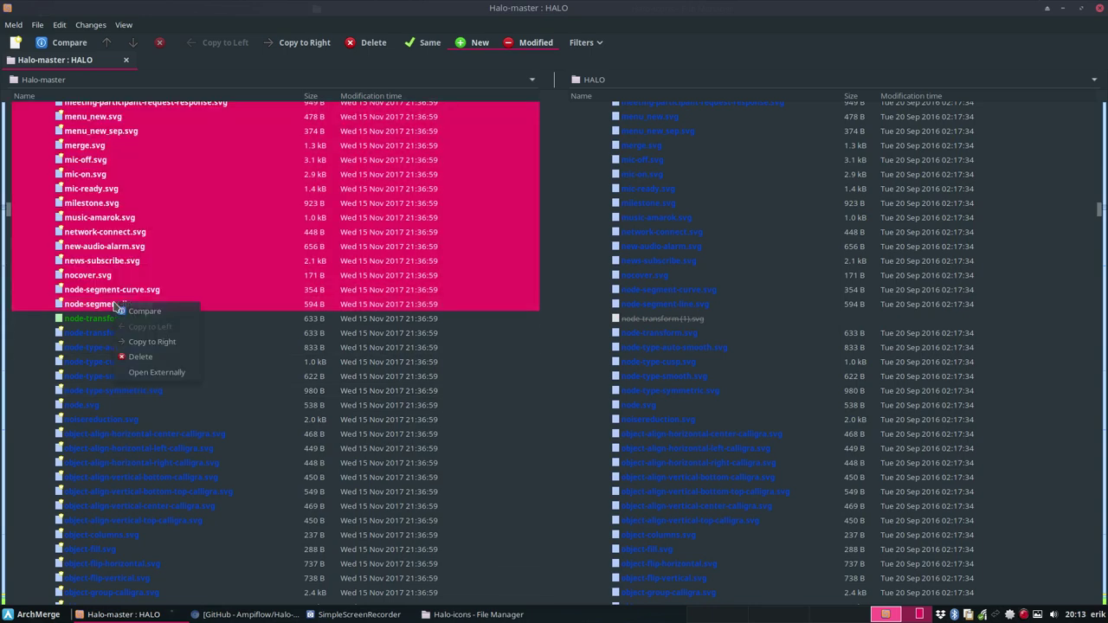
left_click(152, 342)
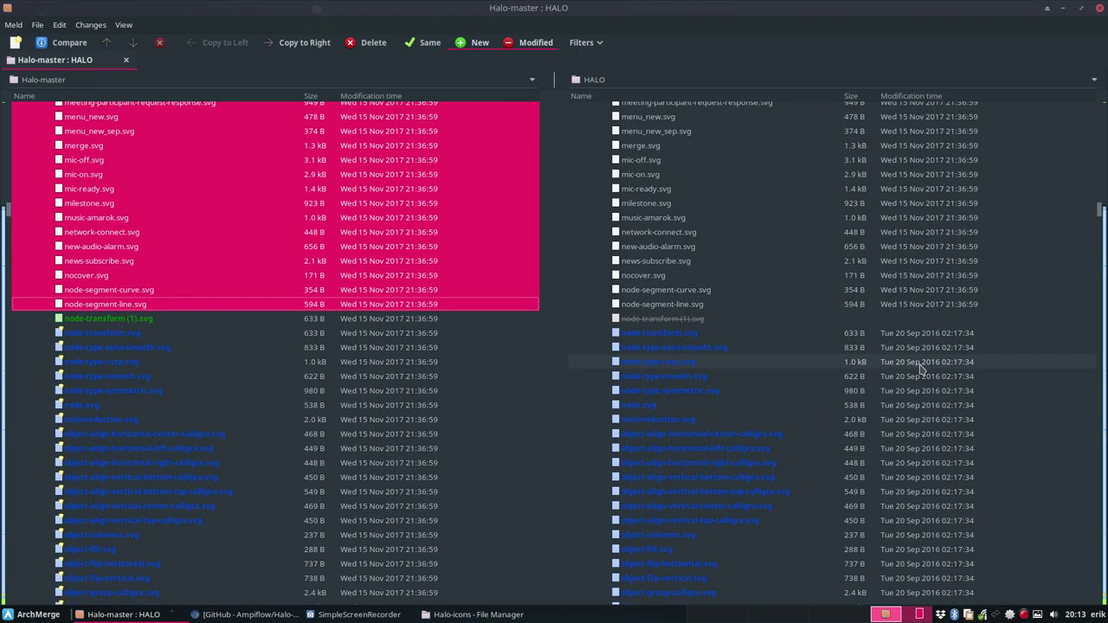
- Copy the modified actions/16 icons from node-transform.svg through zoom.svg from Halo-master to HALO
left_click(682, 320)
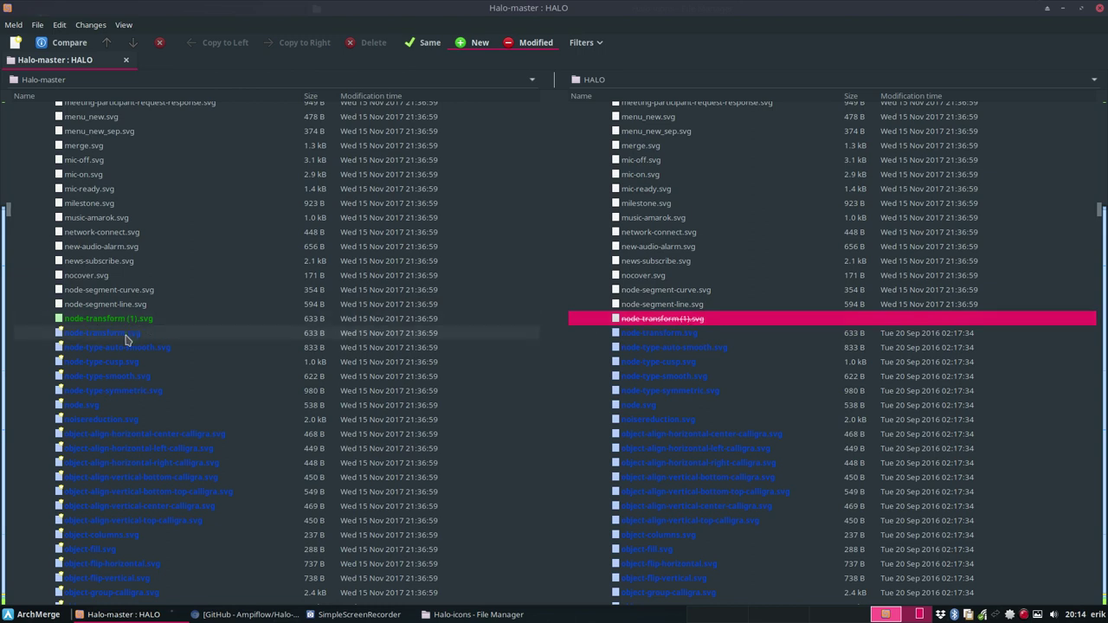
left_click(126, 336)
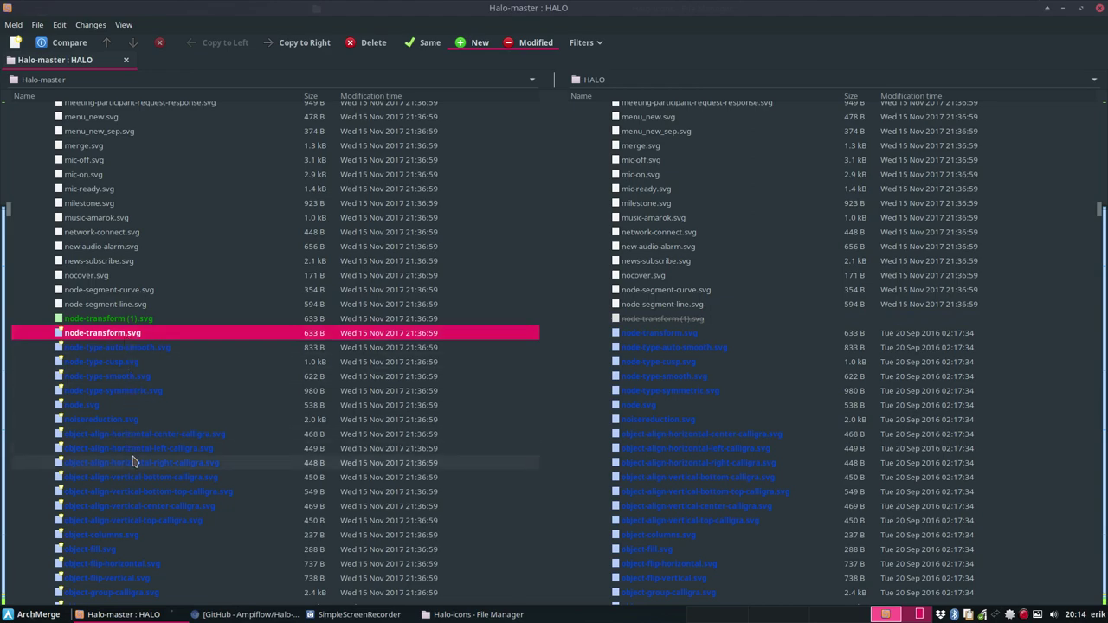
scroll(132, 461, "down", 8)
scroll(132, 461, "down", 10)
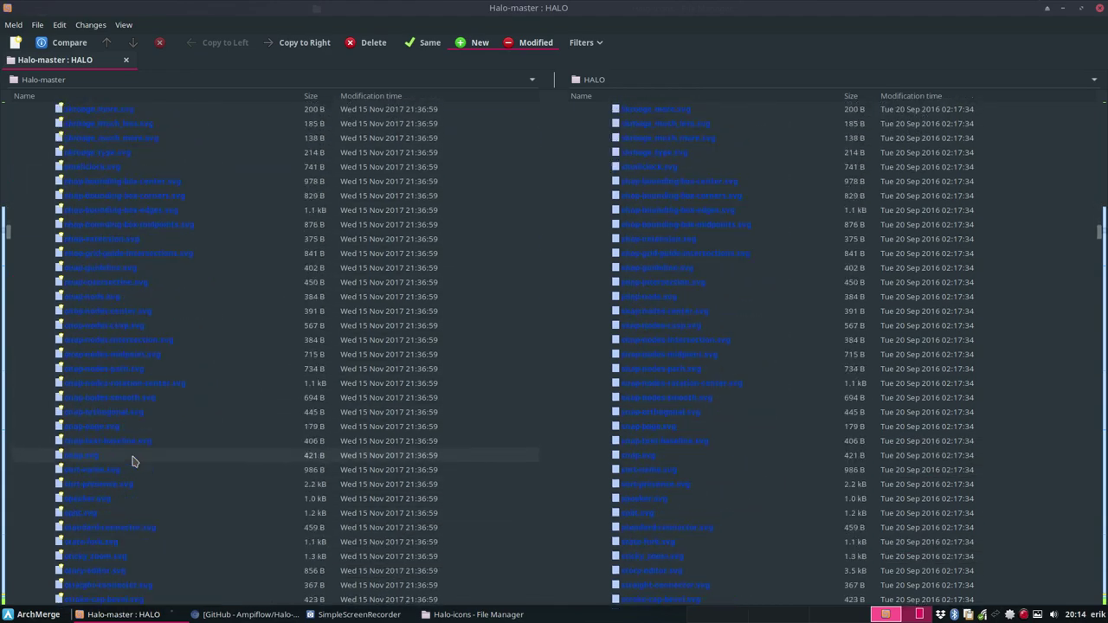
scroll(133, 459, "down", 10)
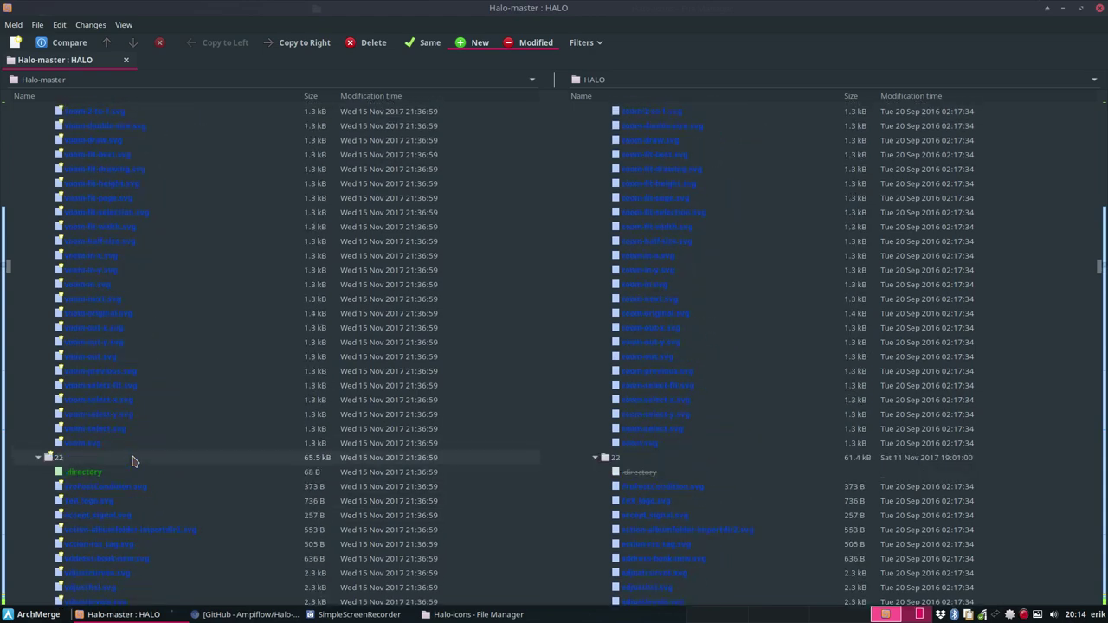
scroll(132, 459, "up", 6)
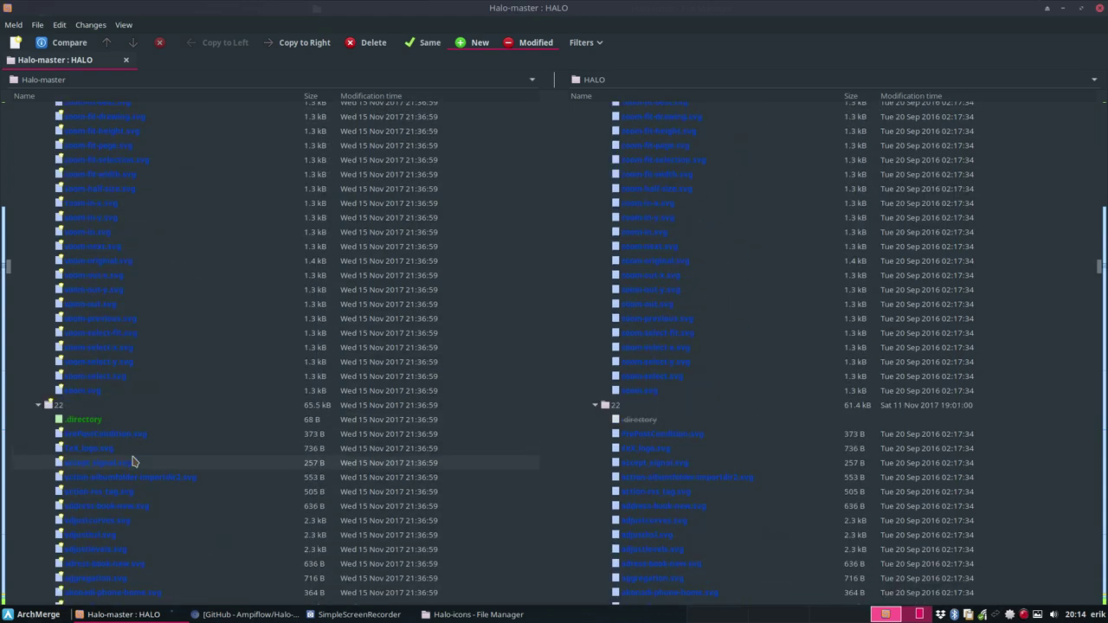
left_click(95, 394, "shift")
right_click(95, 395)
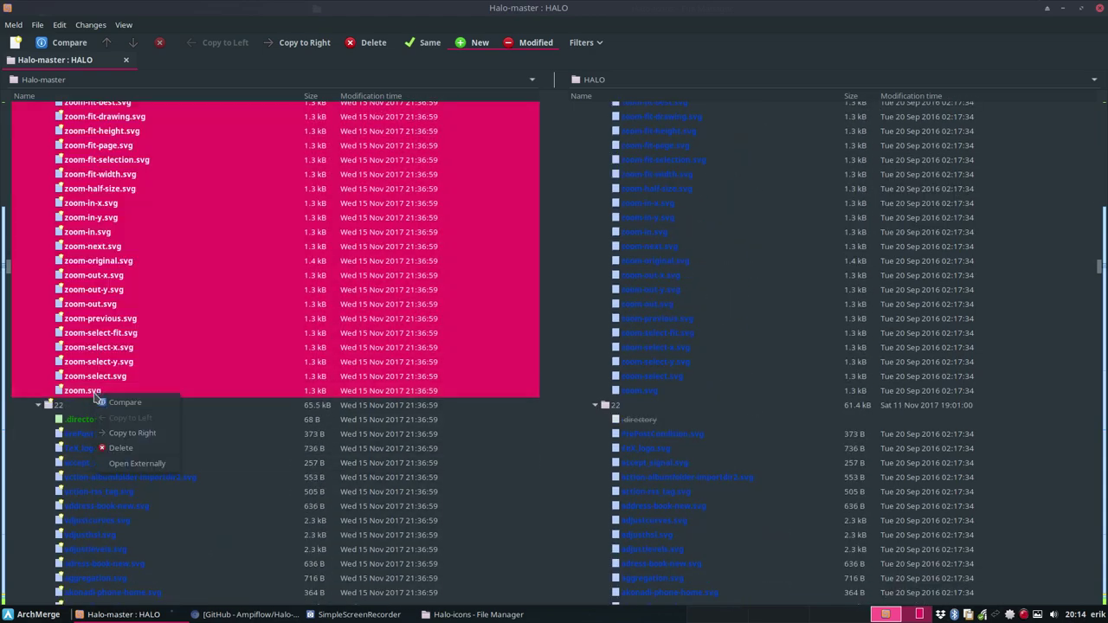
left_click(142, 433)
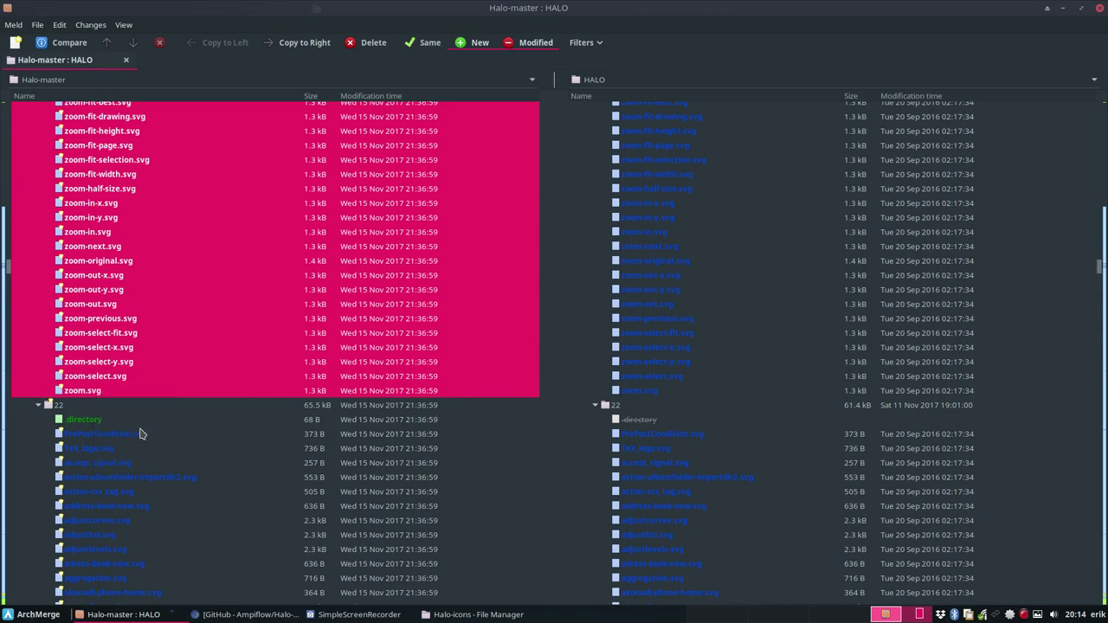
left_click(183, 290)
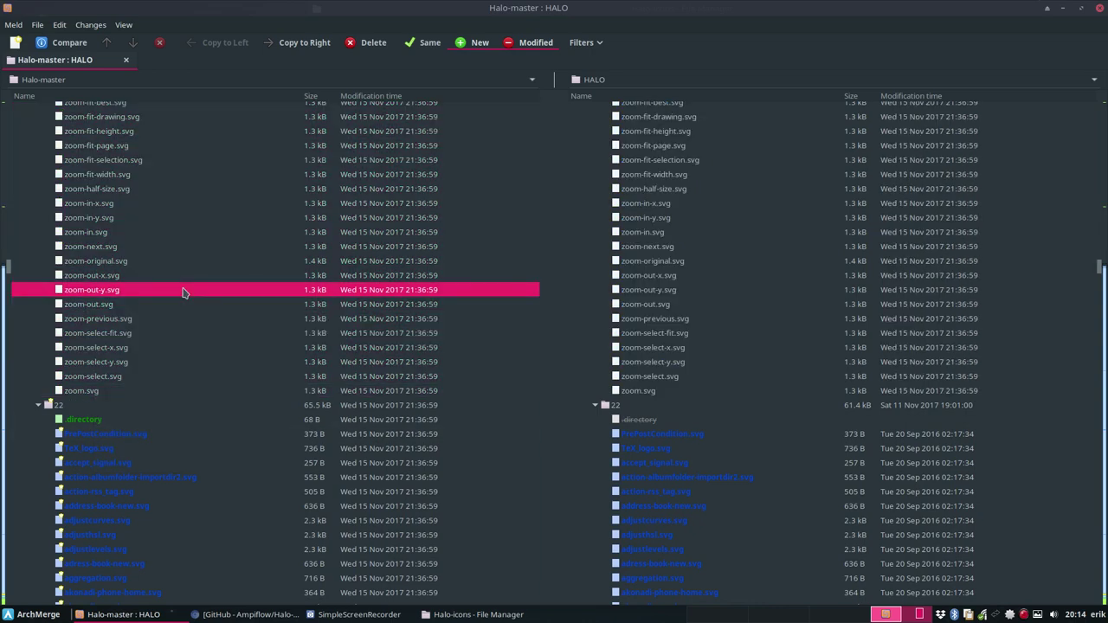
- Copy the modified actions/22 icons from PrePostCondition.svg through node-segment-line.svg from Halo-master to HALO
left_click(106, 438)
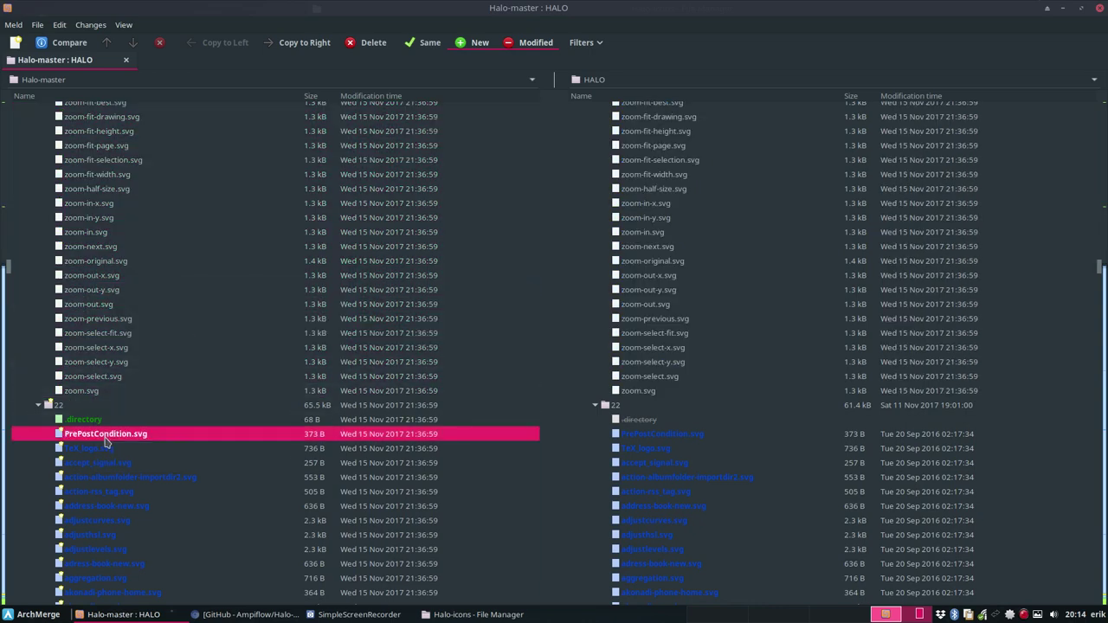
scroll(166, 439, "down", 10)
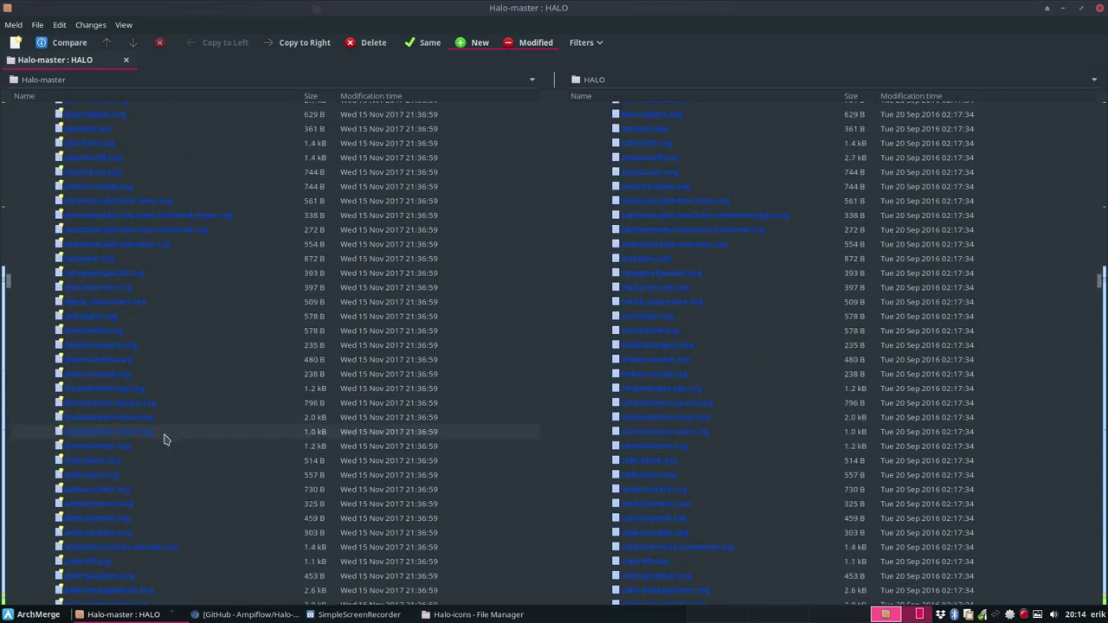
scroll(166, 439, "down", 10)
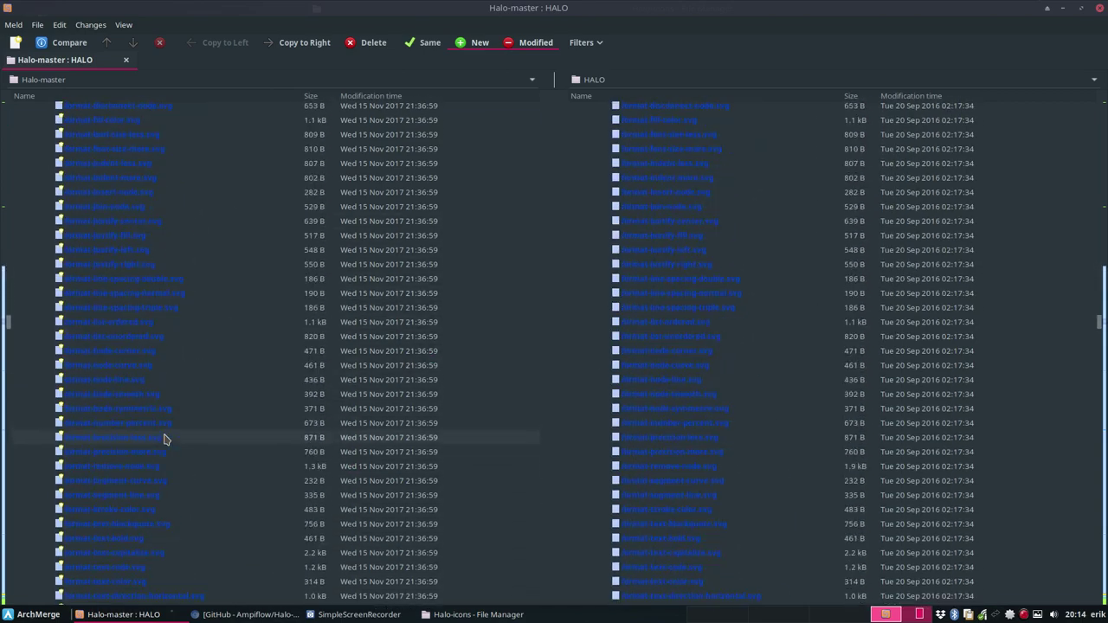
scroll(166, 440, "down", 10)
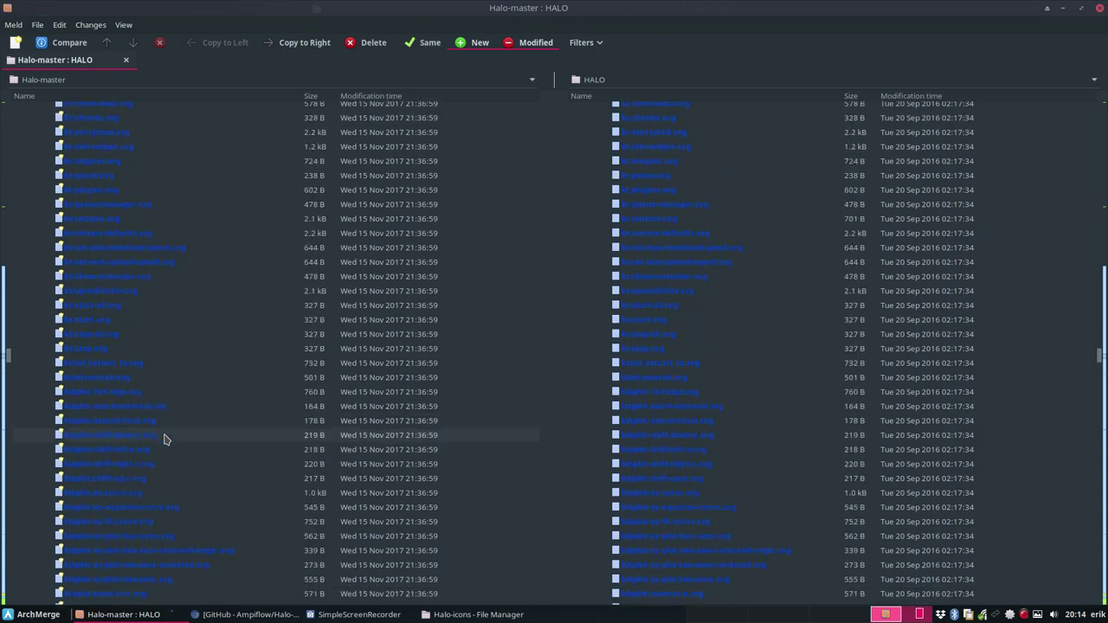
scroll(167, 440, "down", 10)
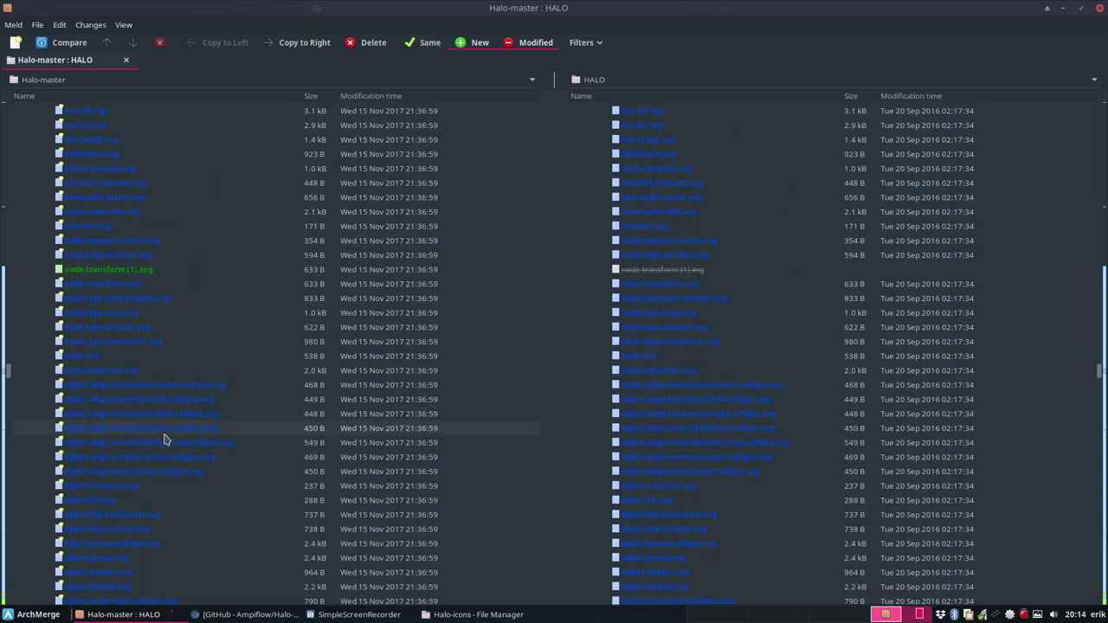
left_click(127, 257, "shift")
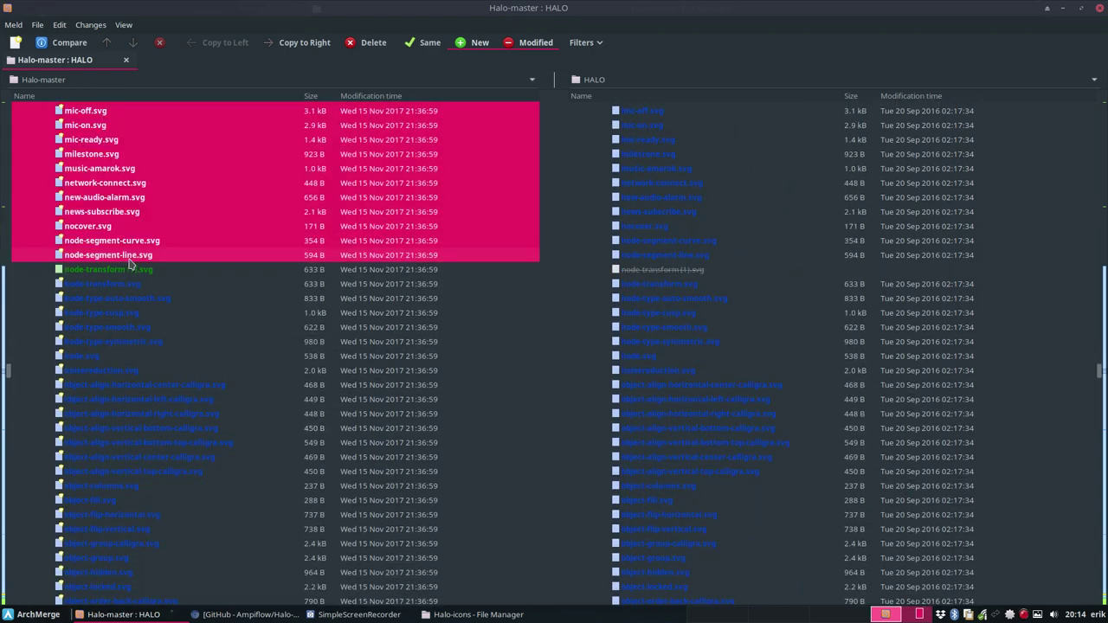
right_click(130, 262)
left_click(182, 299)
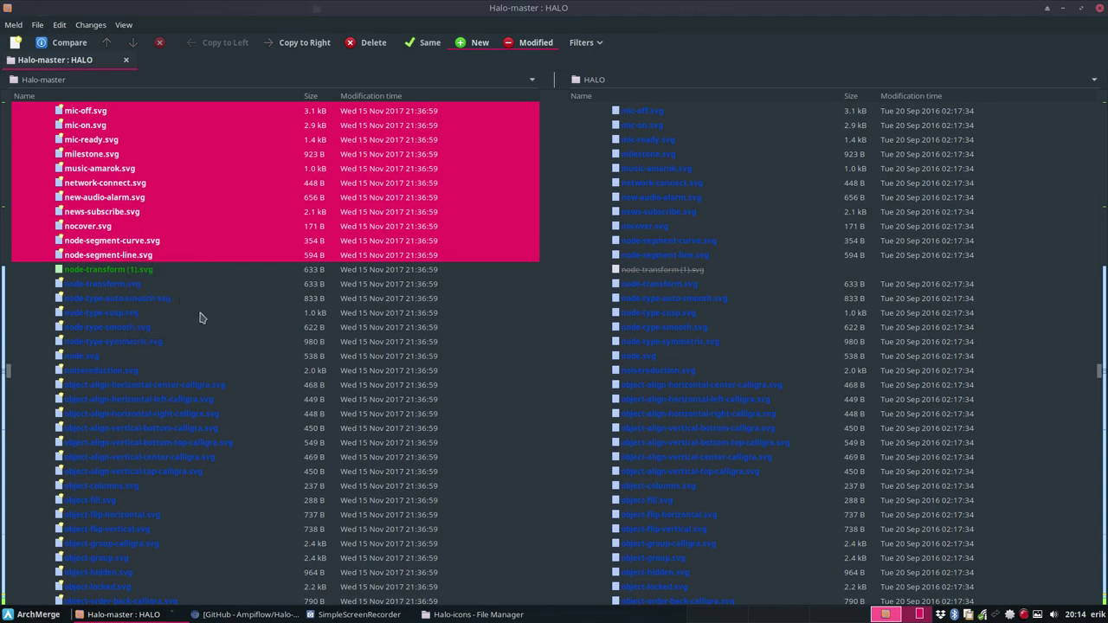
- Compare the two versions of node-transform.svg in actions/22 and close the file comparison
left_click(128, 286)
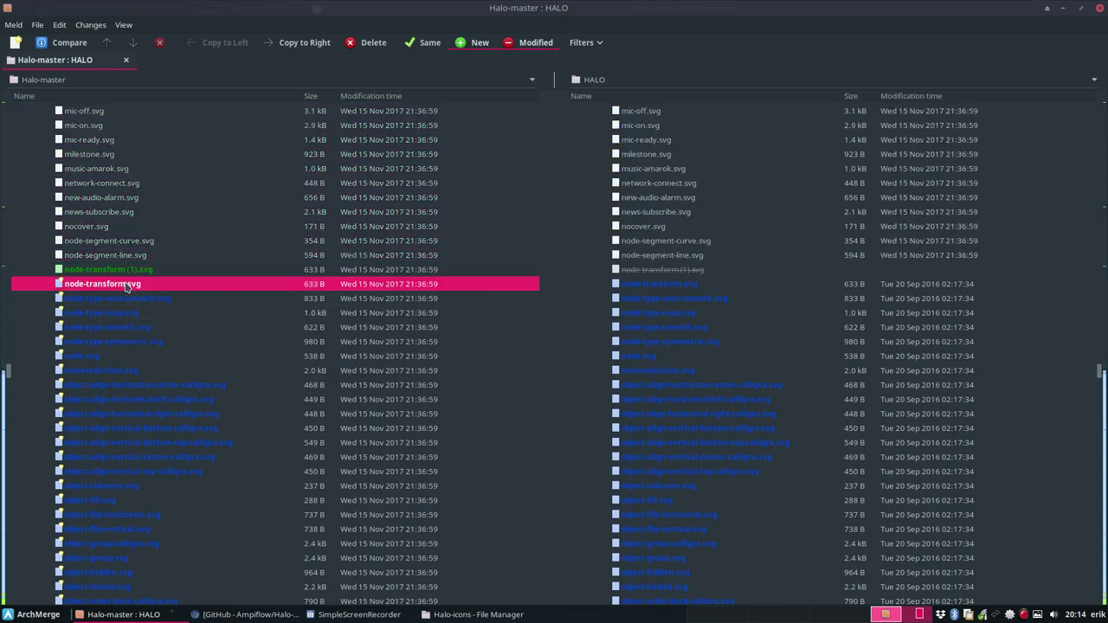
double_click(130, 286)
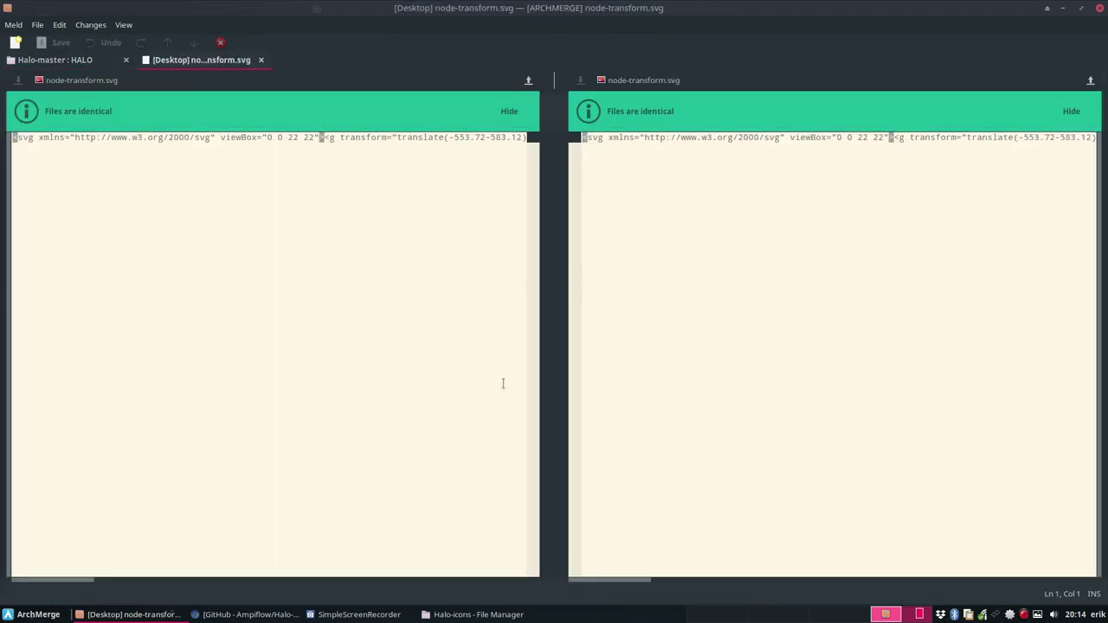
left_click(716, 157)
left_click(260, 60)
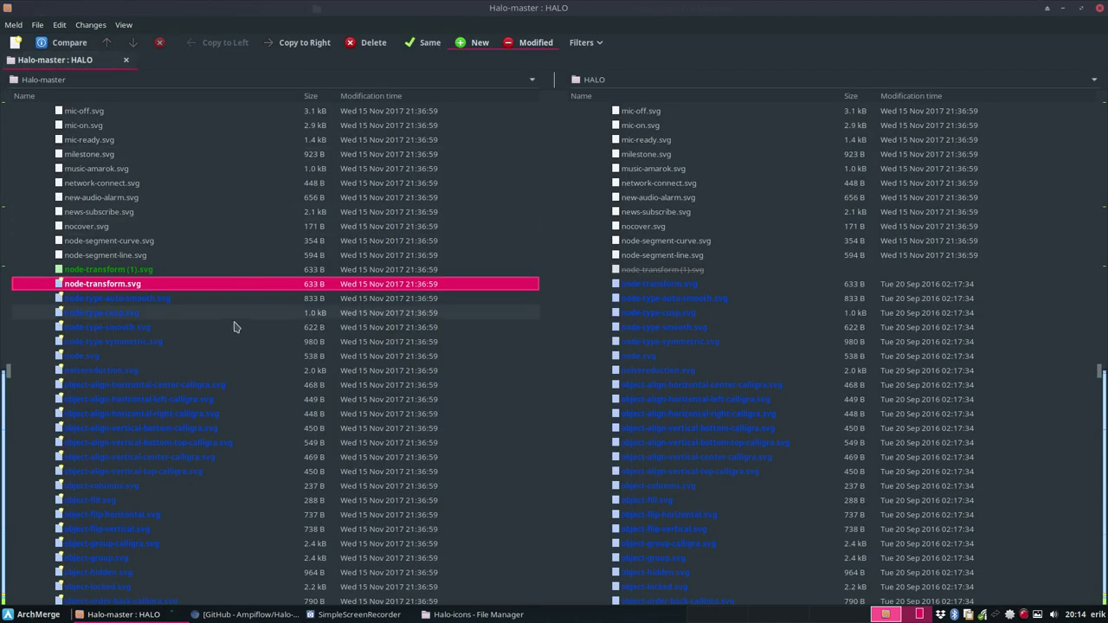
left_click(121, 298)
left_click(158, 285)
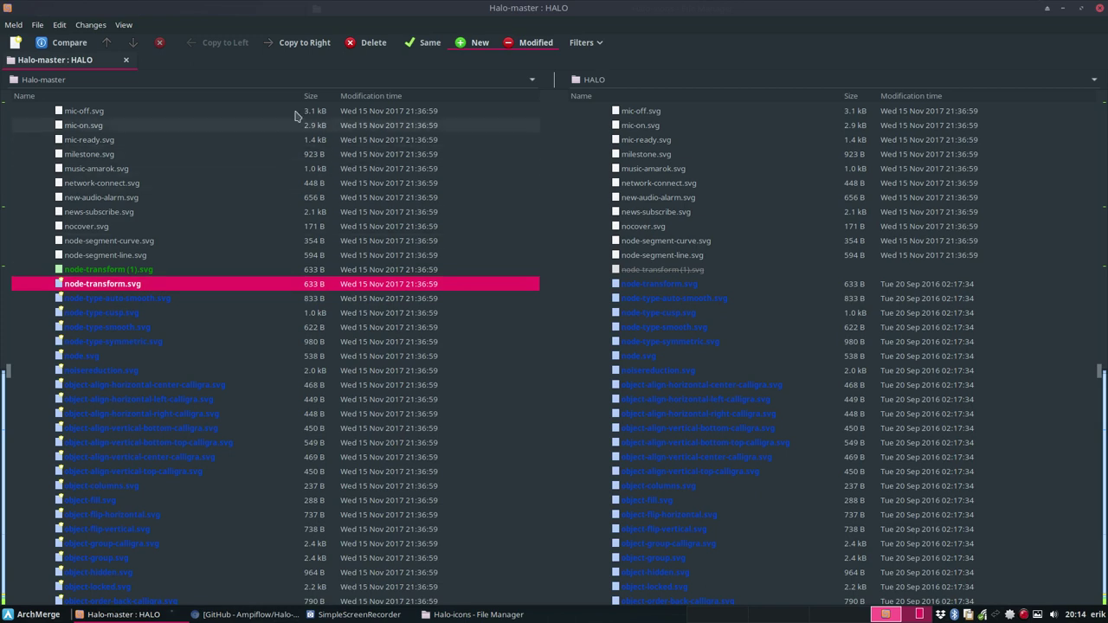
left_click(90, 24)
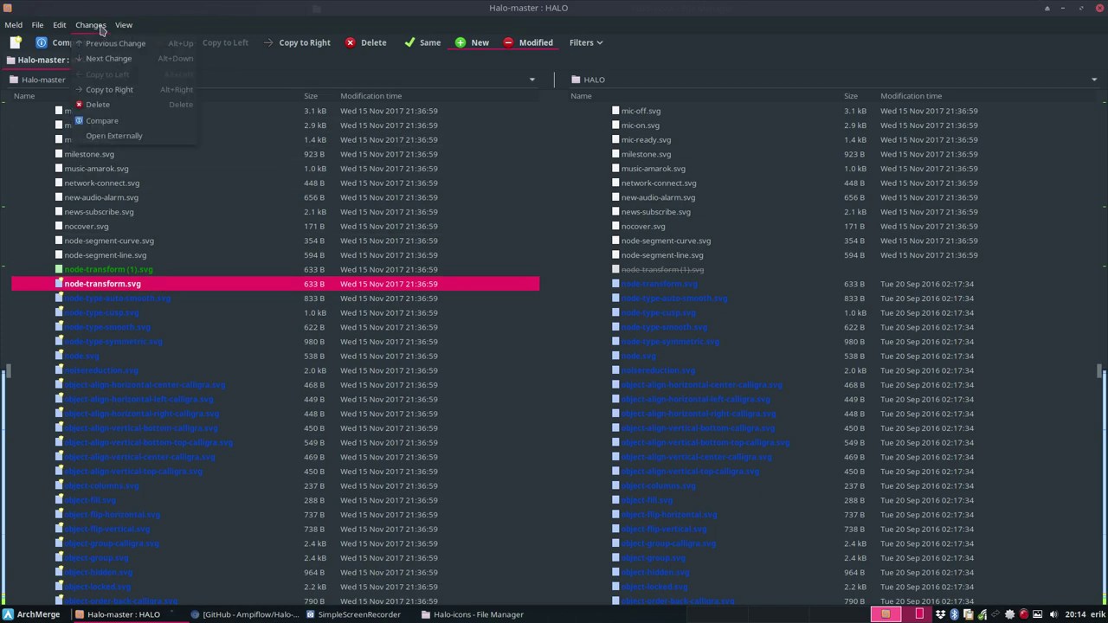
mouse_move(117, 30)
left_click(144, 136)
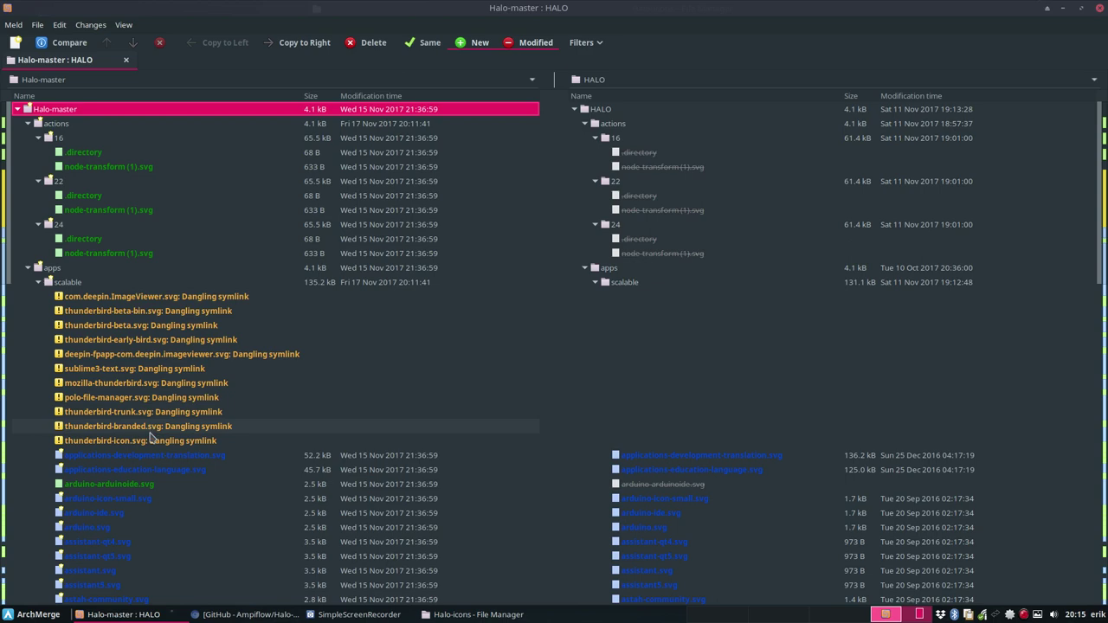
- Copy applications-development-translation.svg and applications-education-language.svg in apps/scalable from Halo-master to HALO
scroll(148, 438, "down", 3)
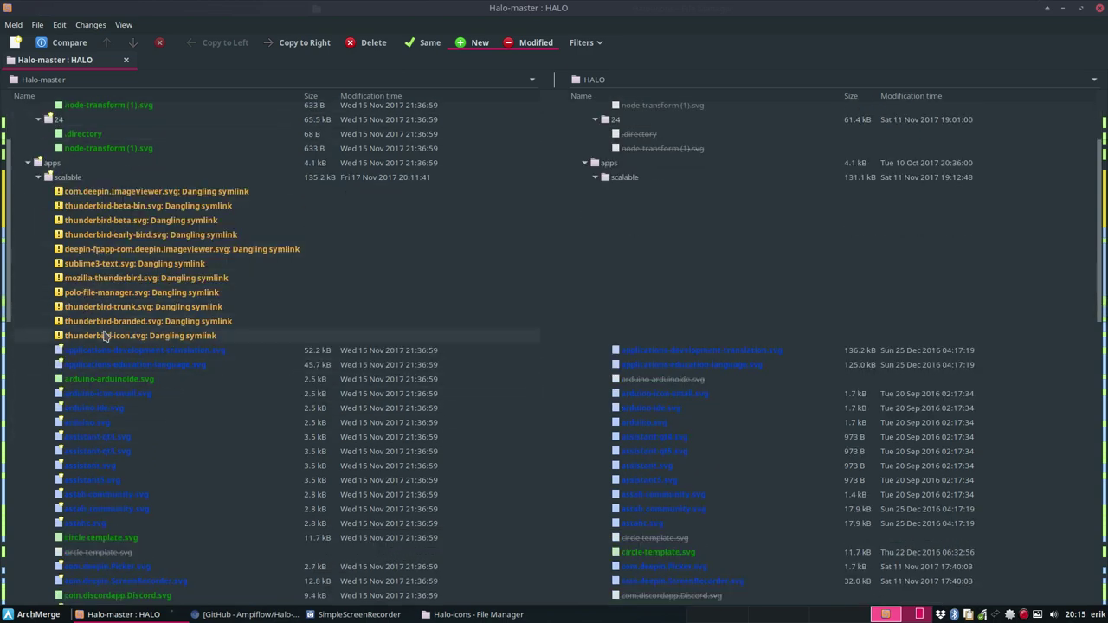
left_click(130, 352)
left_click(135, 366)
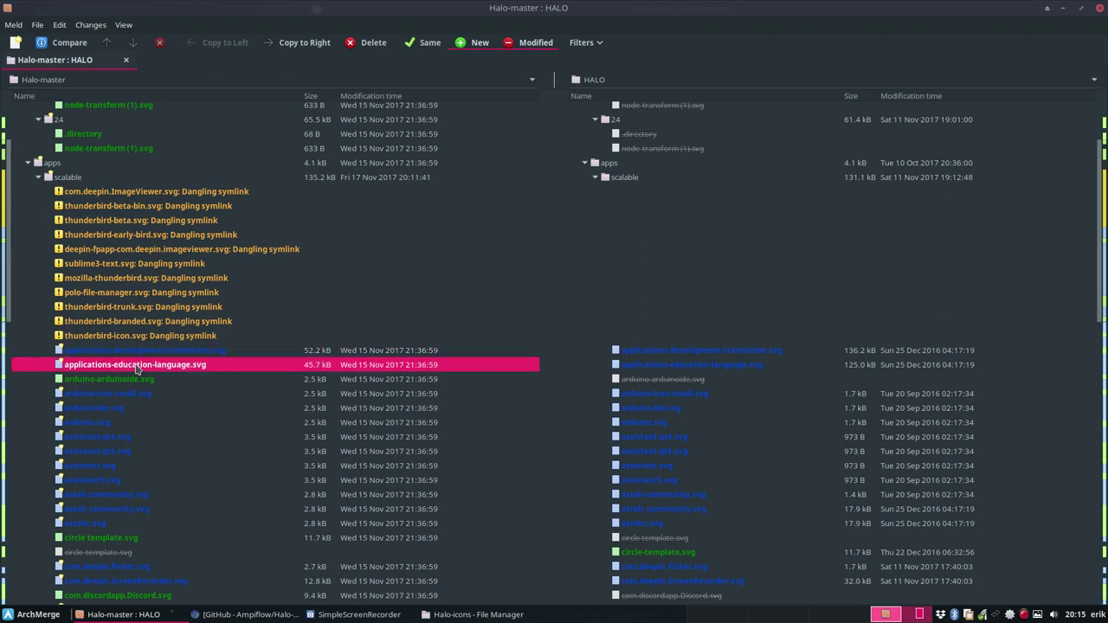
left_click(142, 353, "shift")
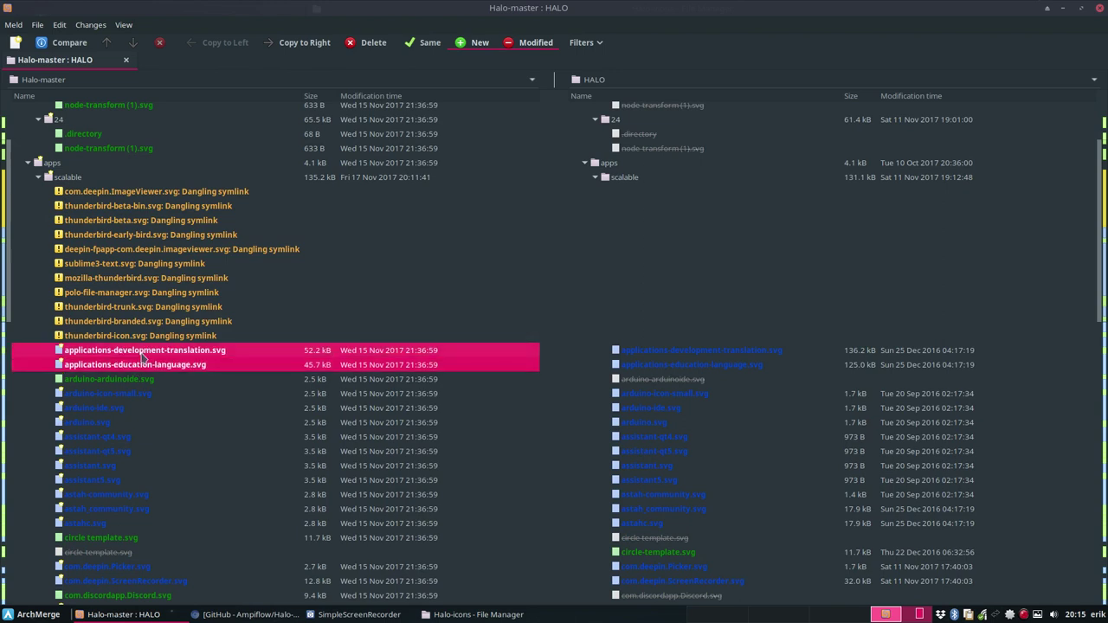
right_click(205, 365)
left_click(249, 402)
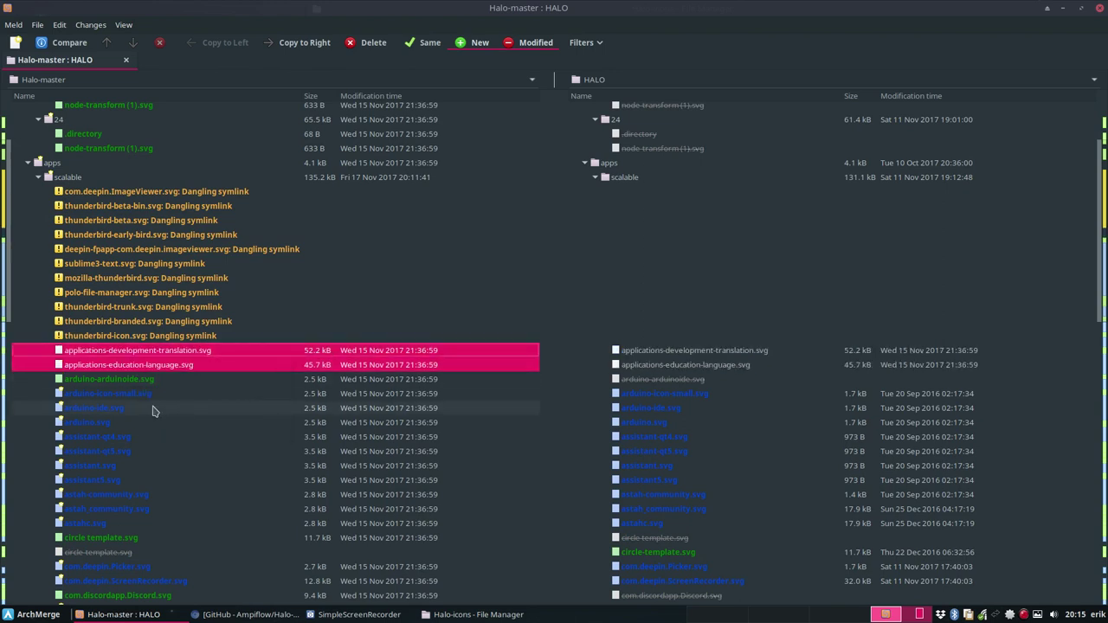
- Copy the new arduino-arduinoide.svg in apps/scalable from Halo-master to HALO
left_click(143, 382)
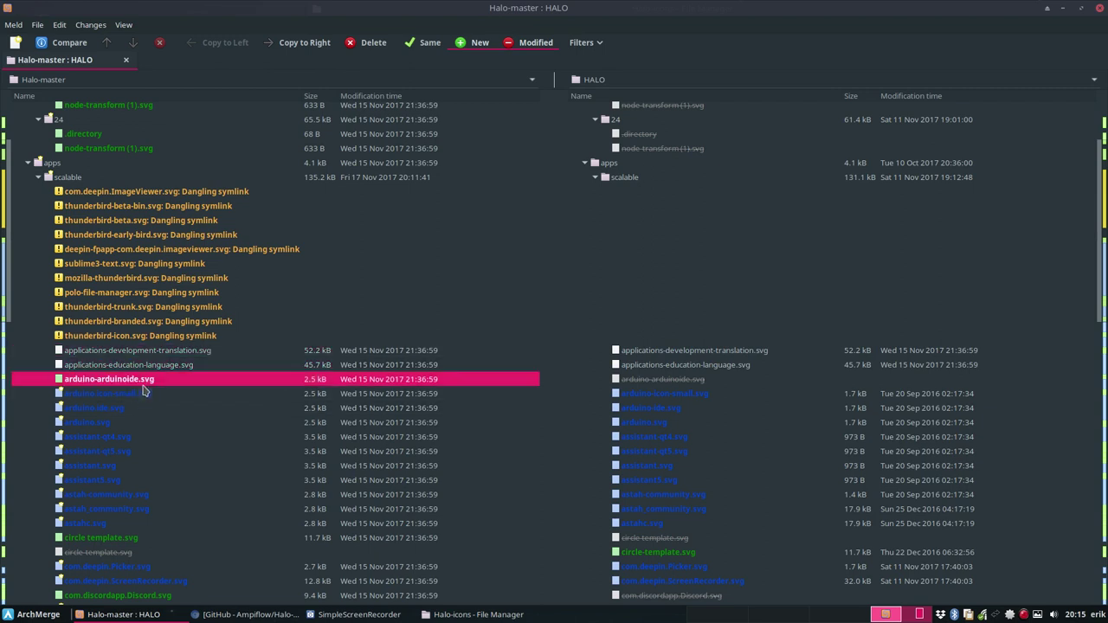
left_click(158, 438)
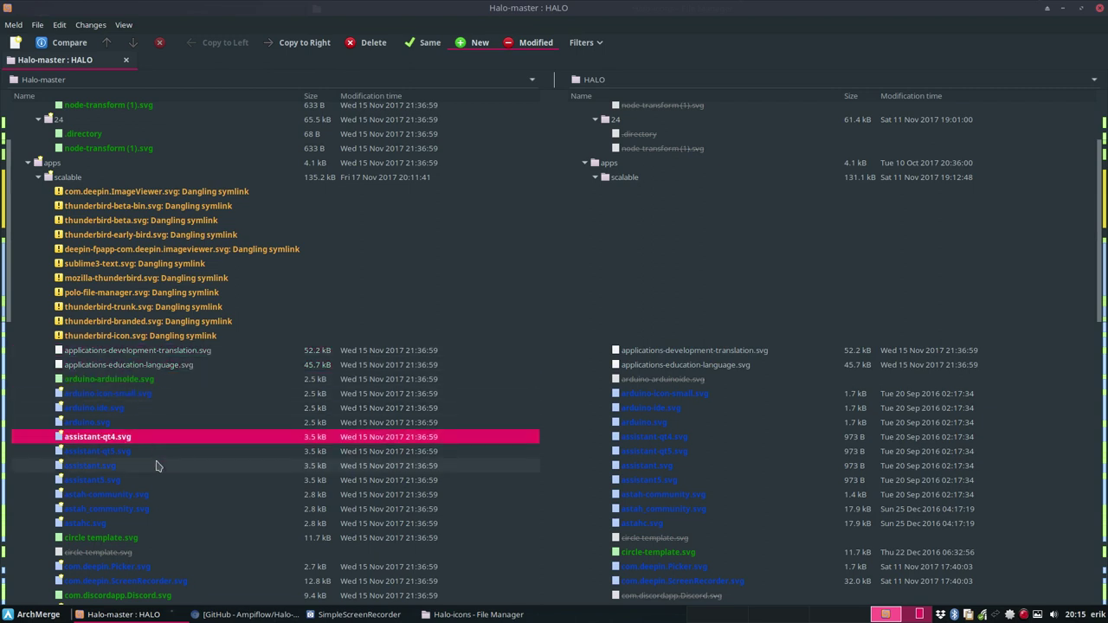
right_click(143, 381)
left_click(180, 419)
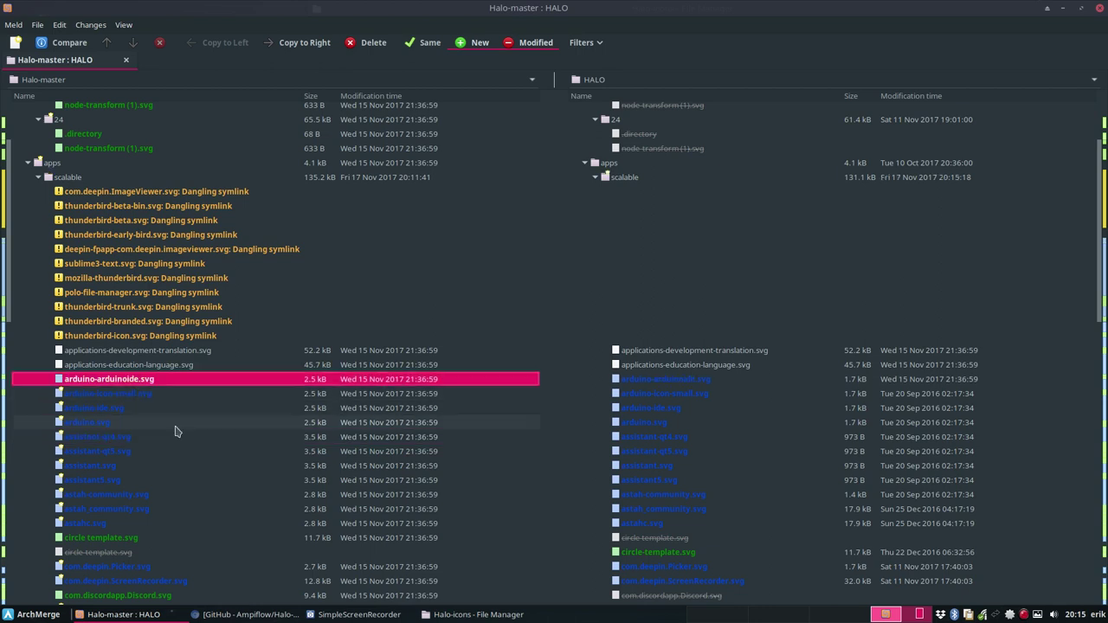
- Copy the modified apps/scalable icons from arduino-icon-small.svg through astahc.svg from Halo-master to HALO
right_click(134, 396)
left_click(114, 517)
left_click(102, 523, "shift")
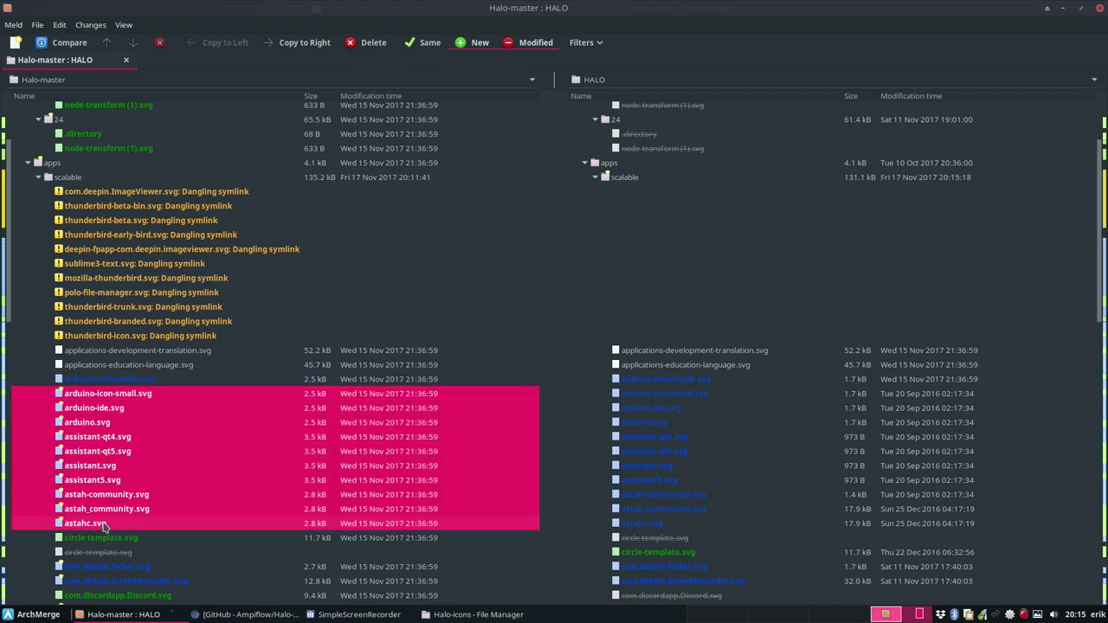
right_click(106, 518)
left_click(148, 553)
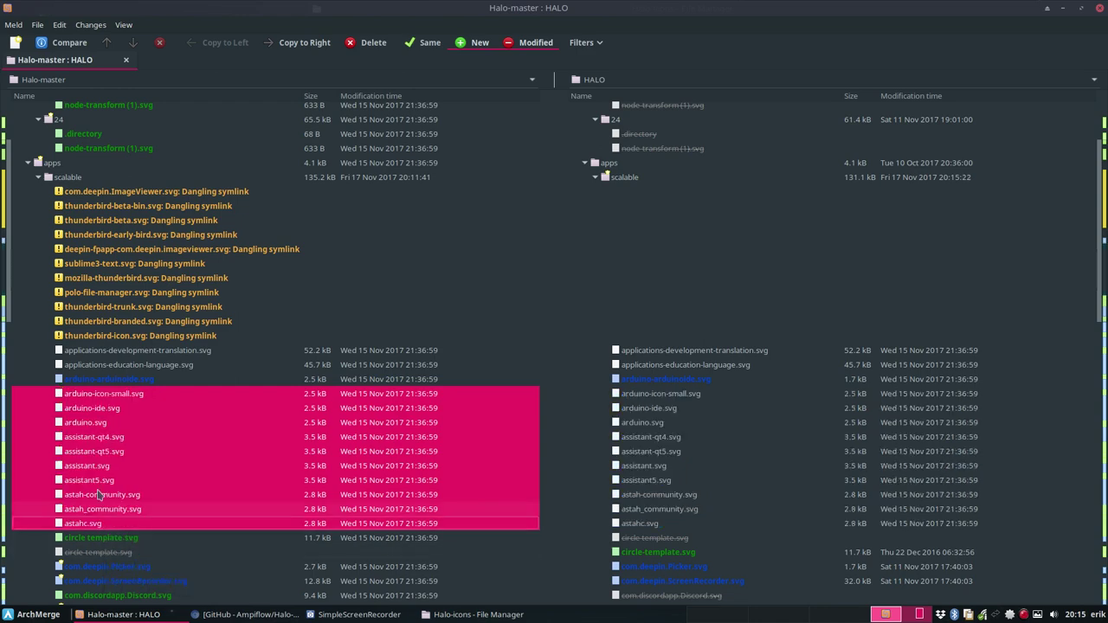
- Check the two differently named circle template entries and copy com.deepin.Picker.svg and com.deepin.ScreenRecorder.svg from Halo-master to HALO
scroll(126, 322, "down", 6)
left_click(102, 275)
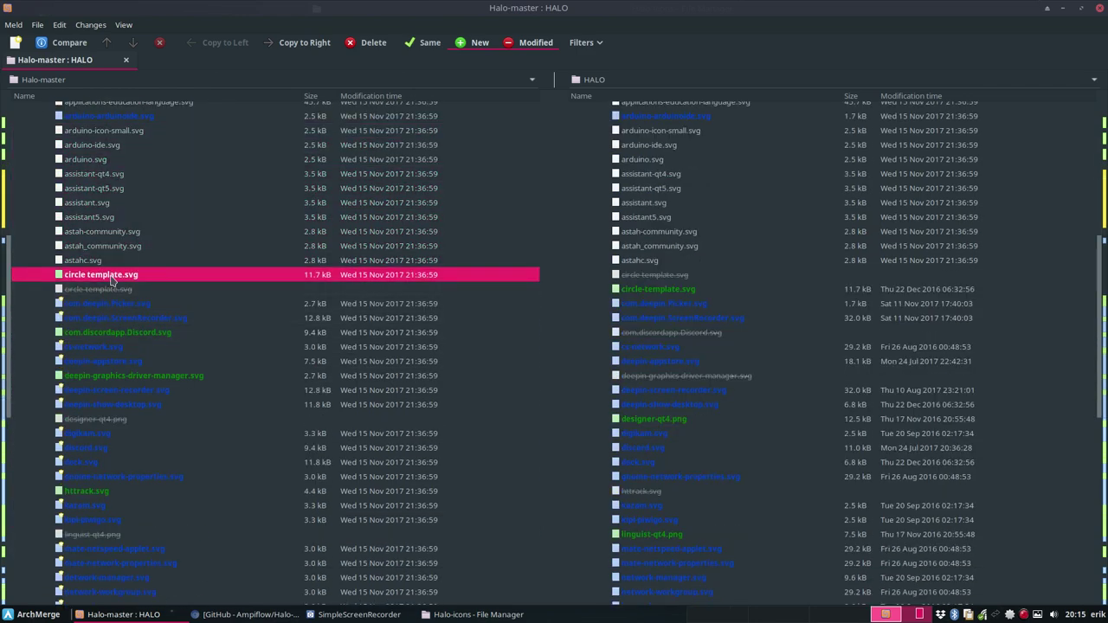
left_click(115, 293)
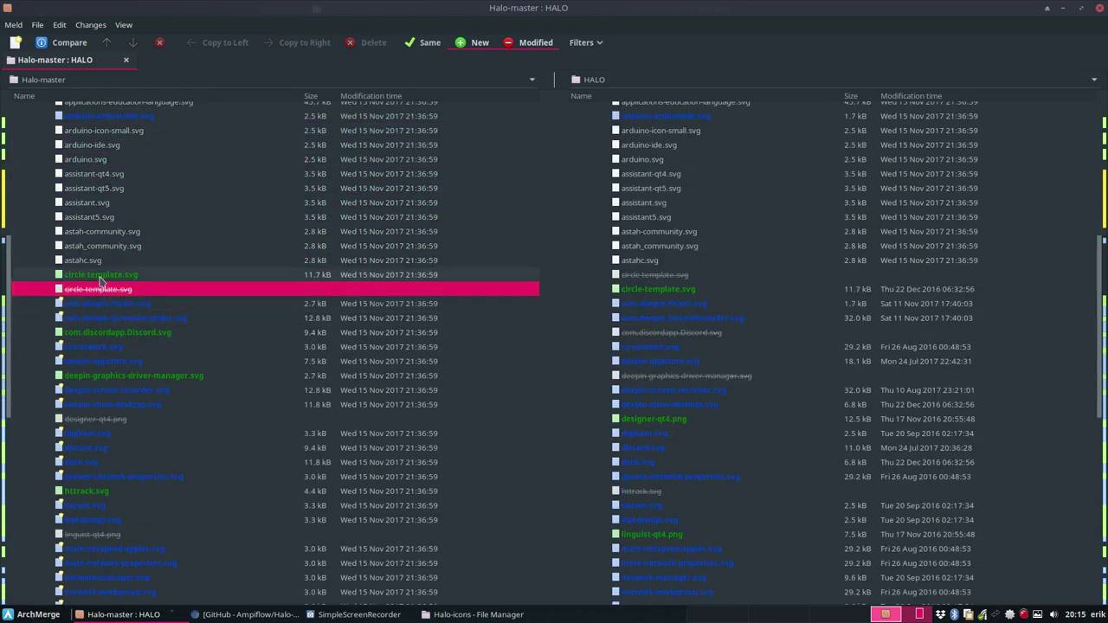
left_click(101, 277)
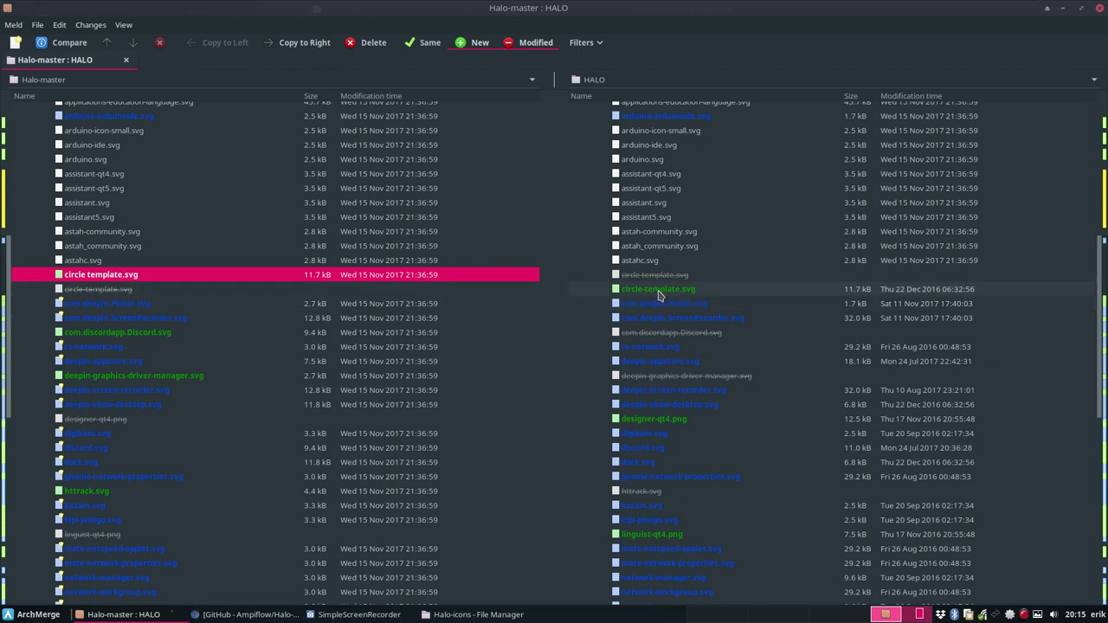
left_click(113, 304)
left_click(119, 317, "shift")
right_click(118, 317)
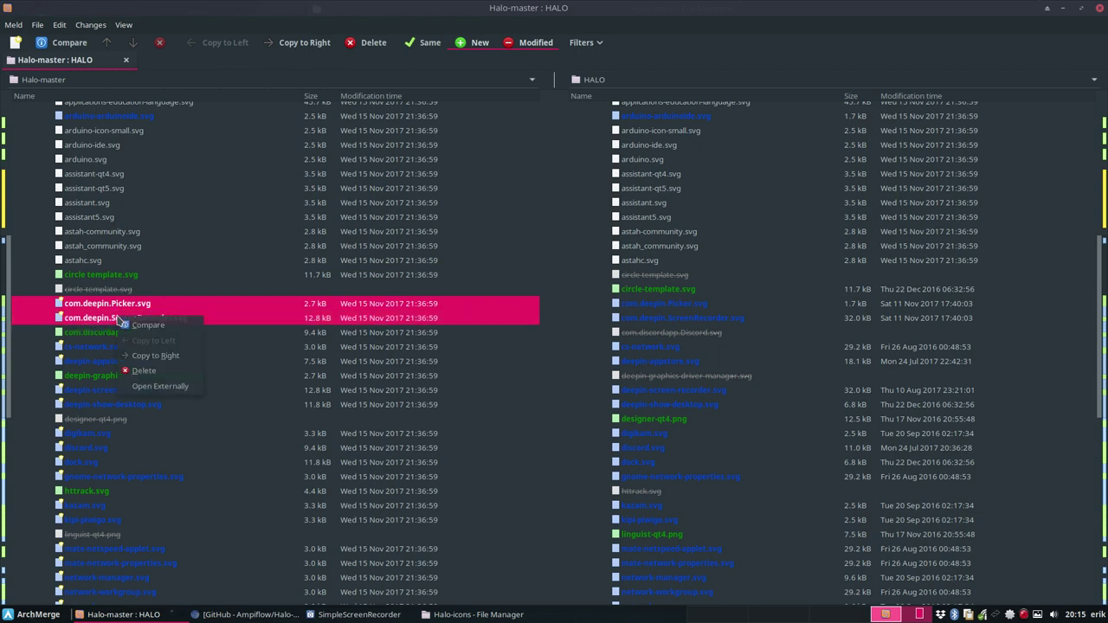
left_click(159, 356)
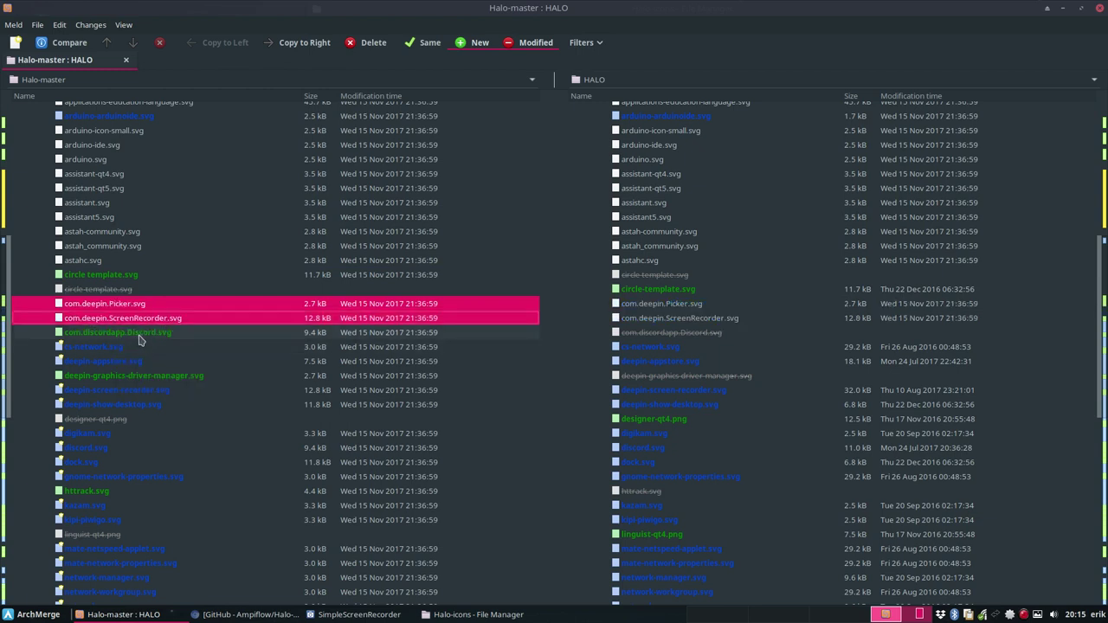
- Copy com.discordapp.Discord.svg and deepin-graphics-driver-manager.svg in apps/scalable from Halo-master to HALO
right_click(141, 335)
left_click(181, 374)
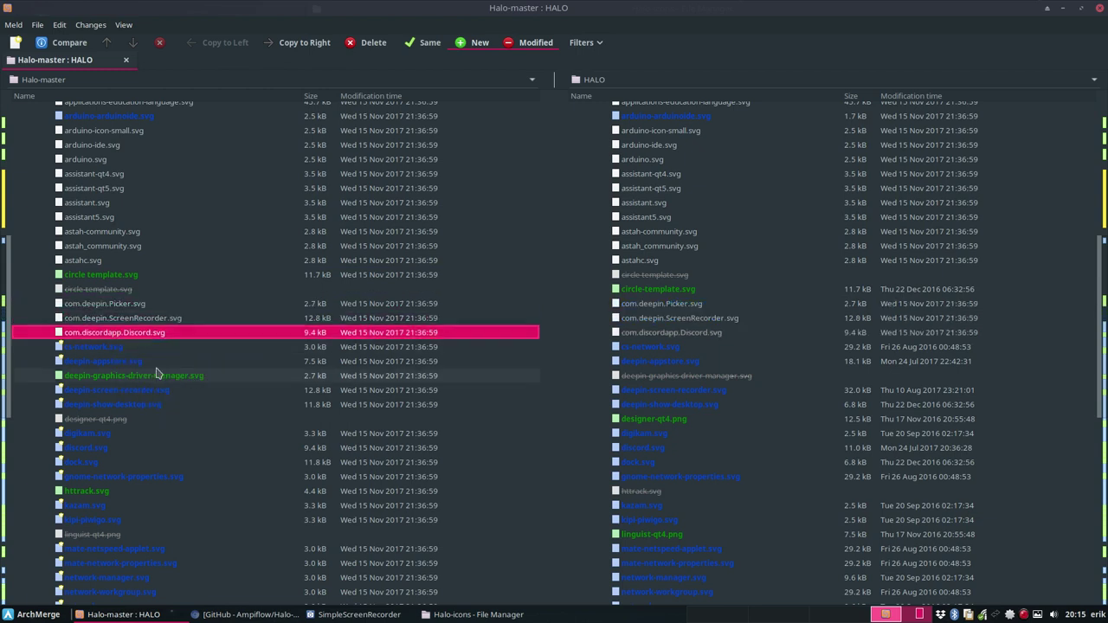
right_click(106, 381)
left_click(171, 419)
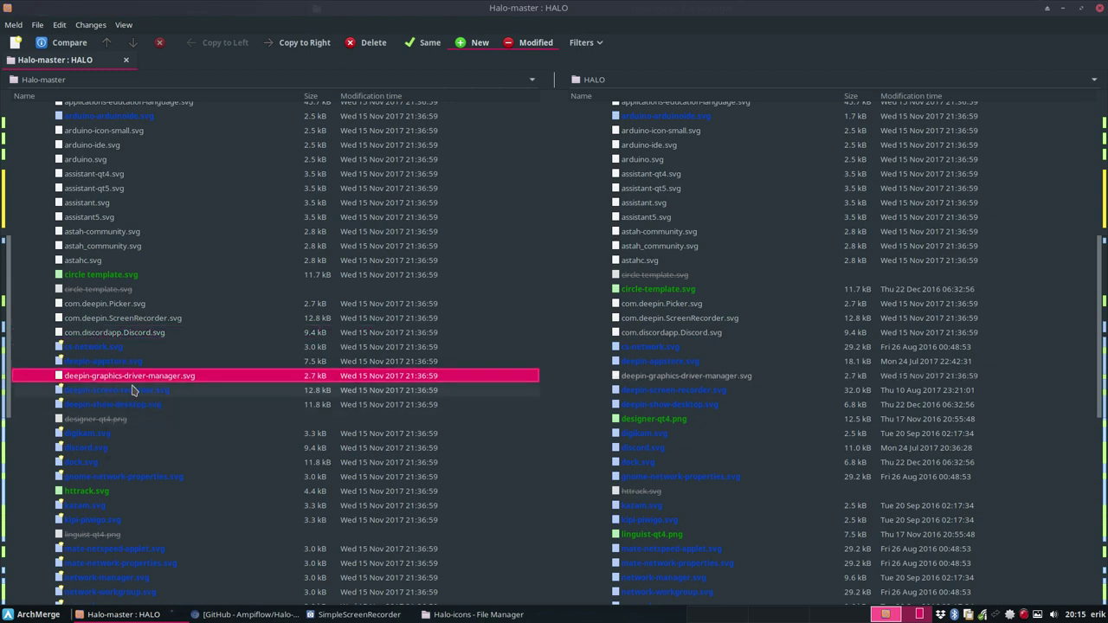
- Copy the modified cs-network.svg and deepin-appstore.svg in apps/scalable from Halo-master to HALO
left_click(120, 364)
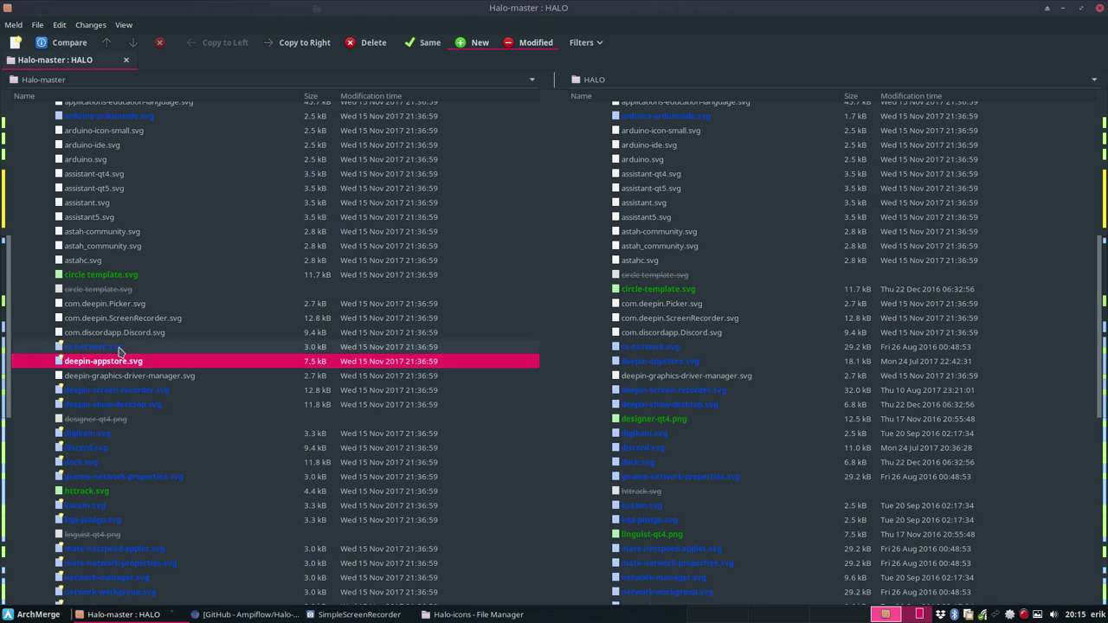
left_click(120, 350)
left_click(121, 362, "ctrl")
right_click(122, 366)
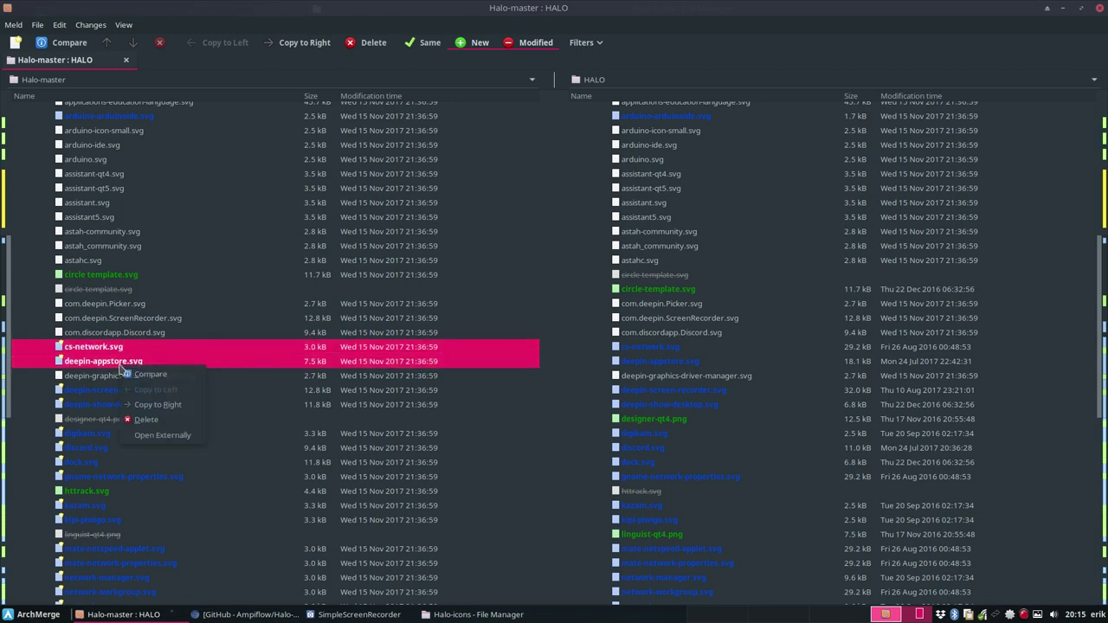
left_click(159, 405)
- Copy the modified deepin-screen-recorder.svg and deepin-show-desktop.svg in apps/scalable from Halo-master to HALO
left_click(108, 390)
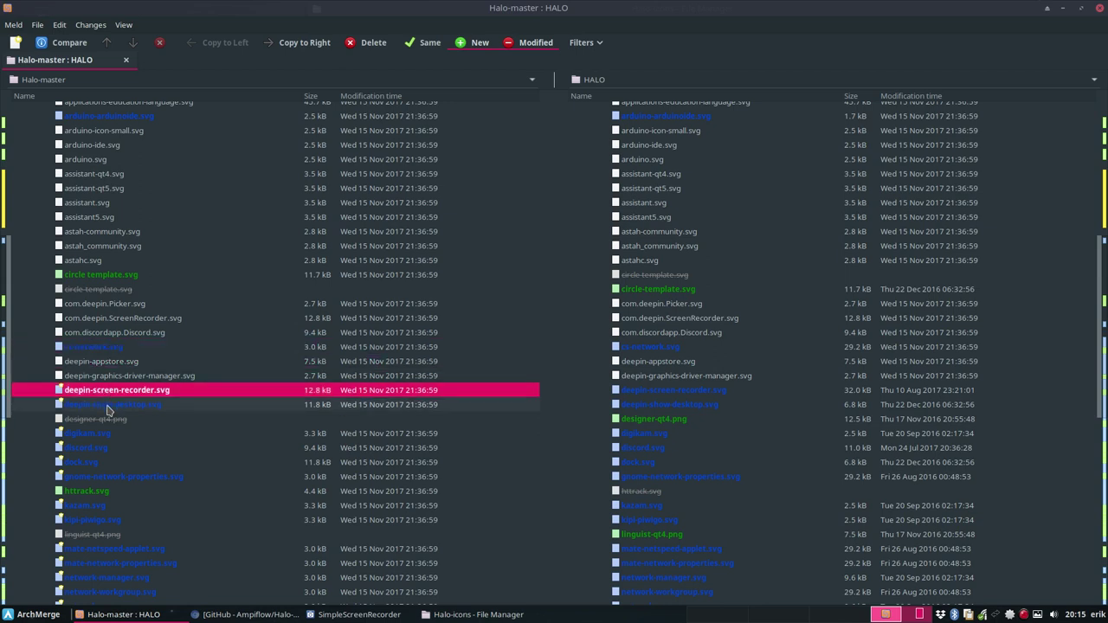
left_click(108, 404, "ctrl")
right_click(108, 405)
left_click(143, 443)
- Copy the modified apps/scalable icons from digikam.svg through gnome-network-properties.svg from Halo-master to HALO
left_click(138, 434)
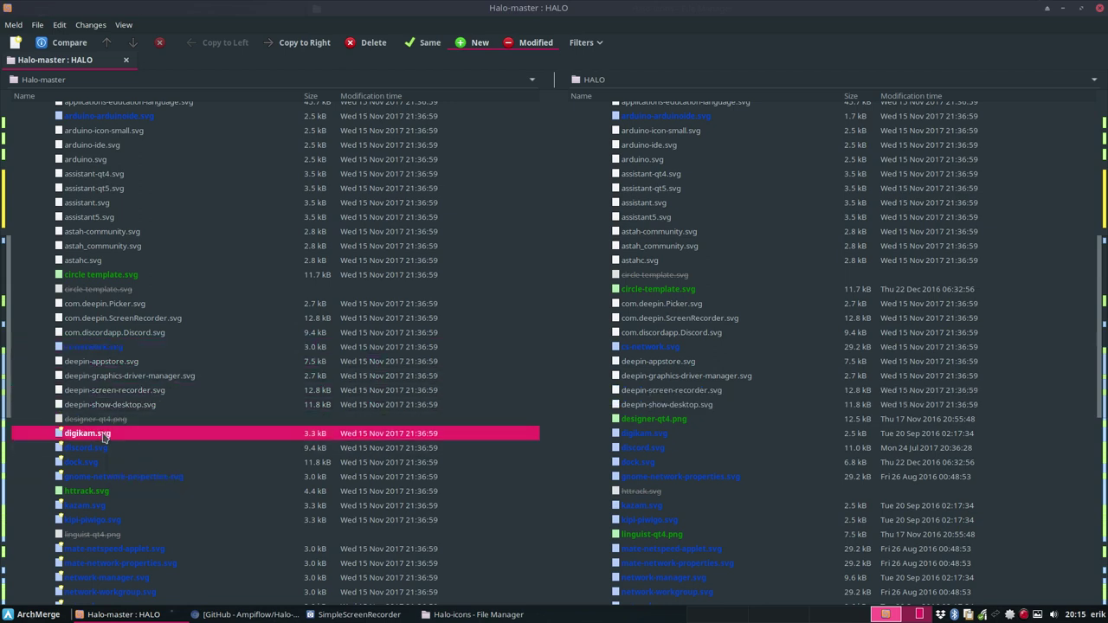
left_click(121, 476, "shift")
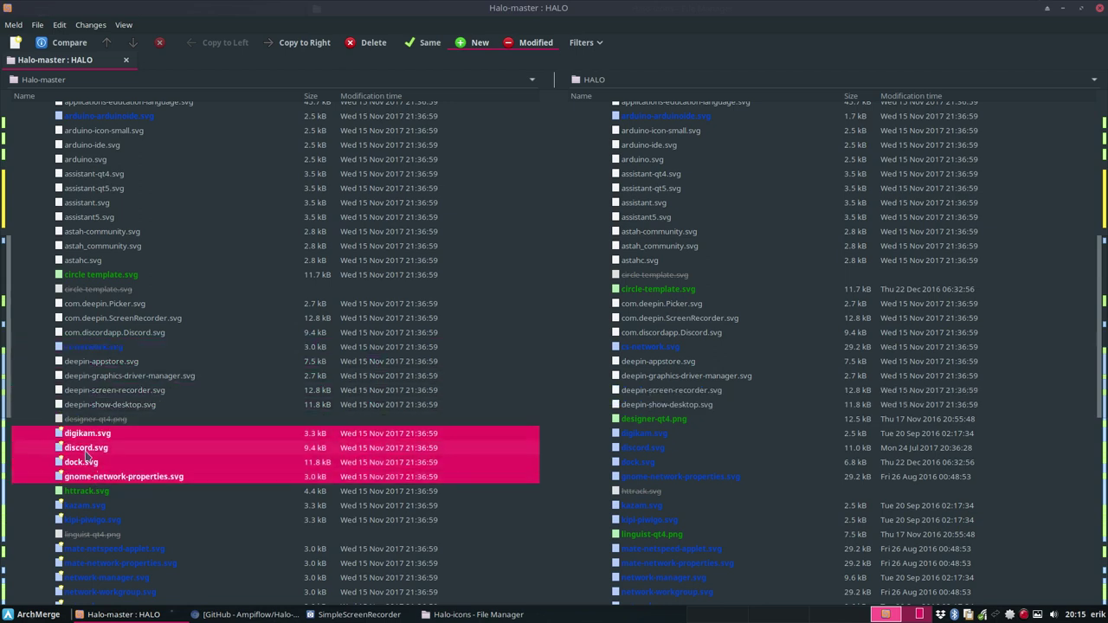
right_click(97, 447)
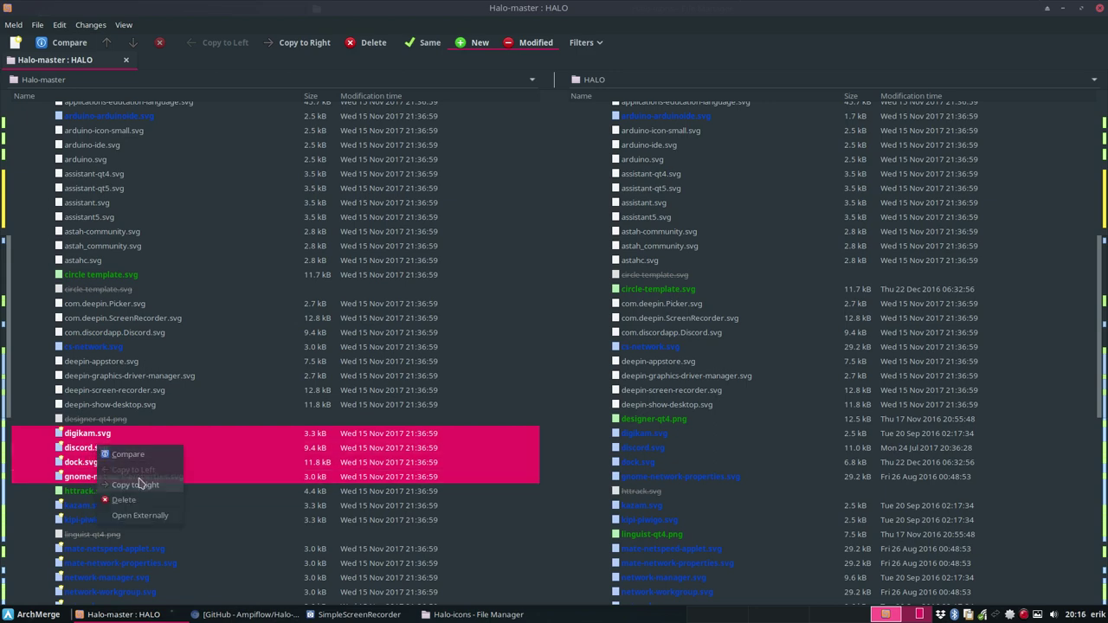
left_click(137, 485)
- Copy the new httrack.svg and the modified kazam.svg and kipi-piwigo.svg in apps/scalable from Halo-master to HALO
scroll(104, 389, "down", 5)
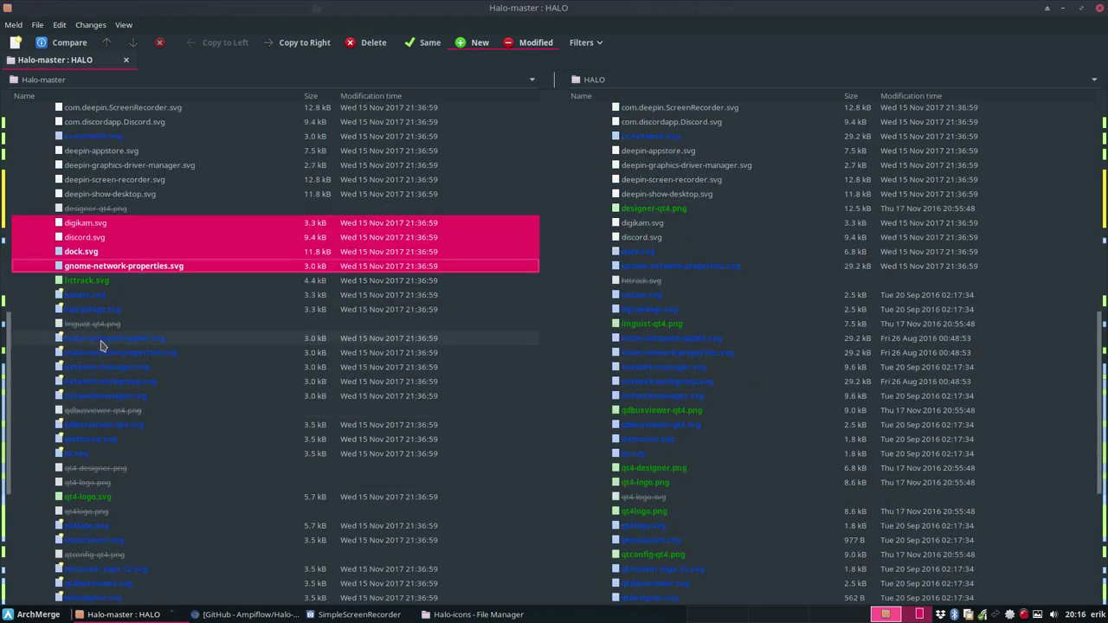
left_click(93, 282)
right_click(93, 283)
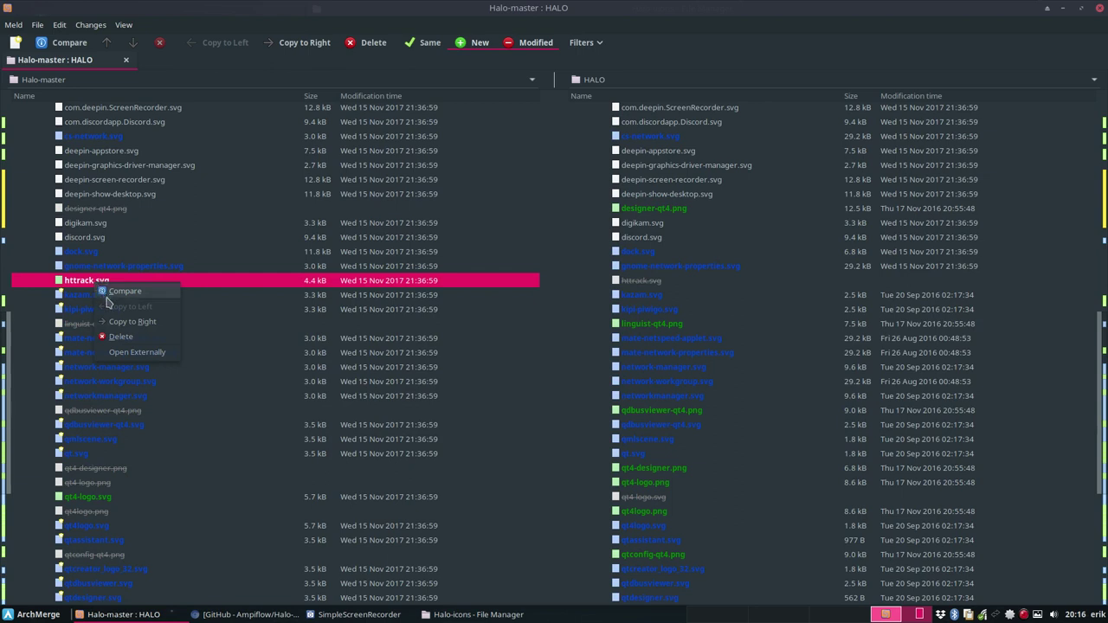
left_click(136, 322)
left_click(97, 295)
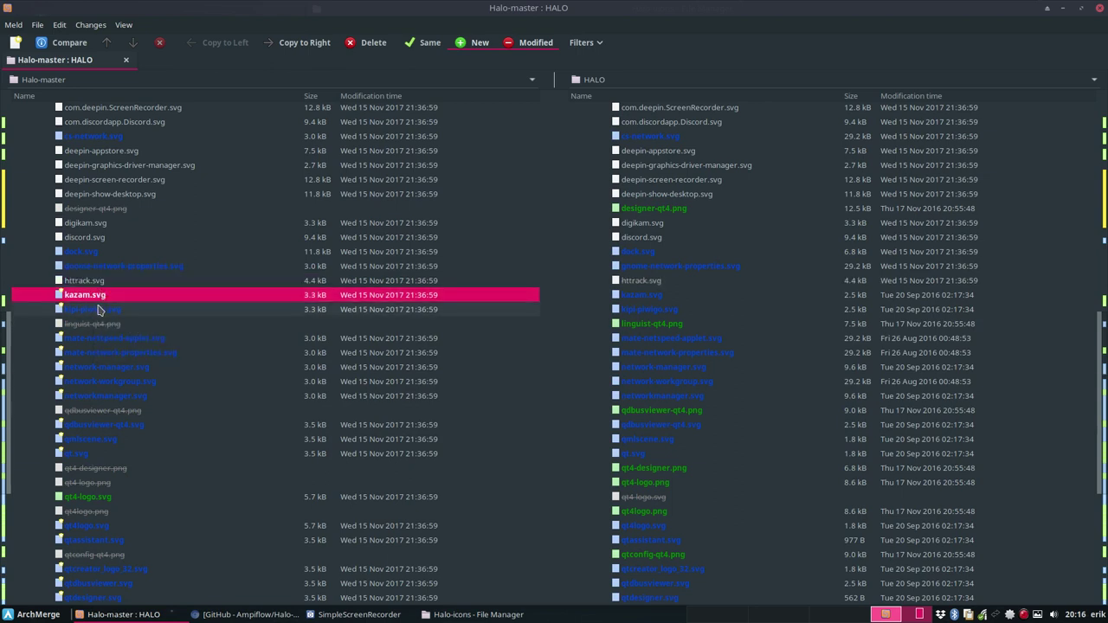
left_click(101, 309, "shift")
right_click(101, 308)
left_click(145, 346)
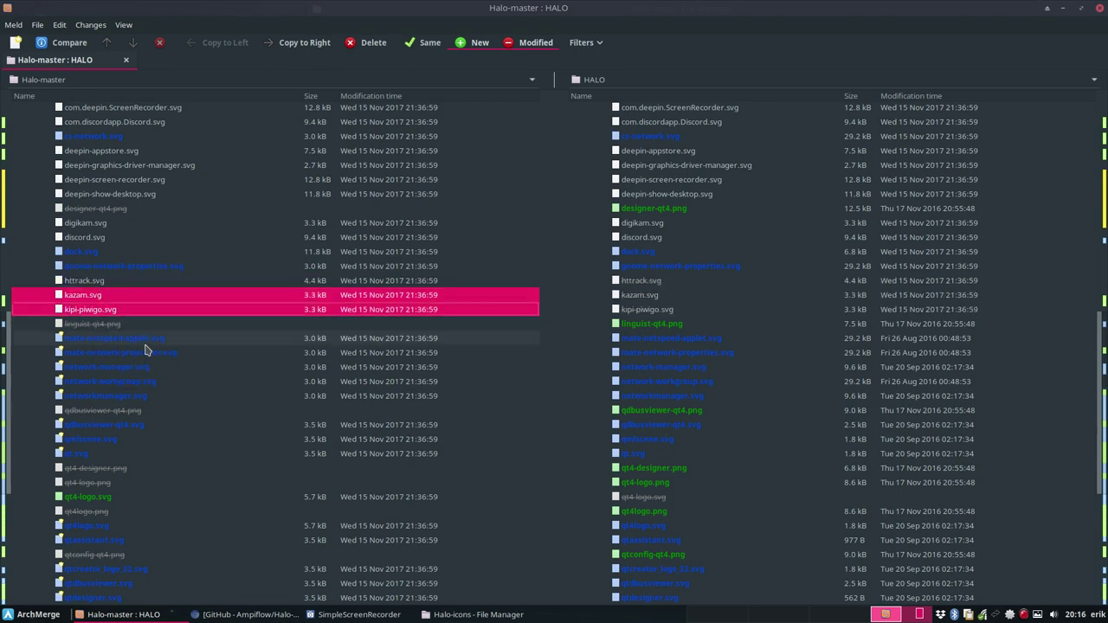
- Copy the modified apps/scalable icons from mate-netspeed-applet.svg through networkmanager.svg from Halo-master to HALO
left_click(622, 327)
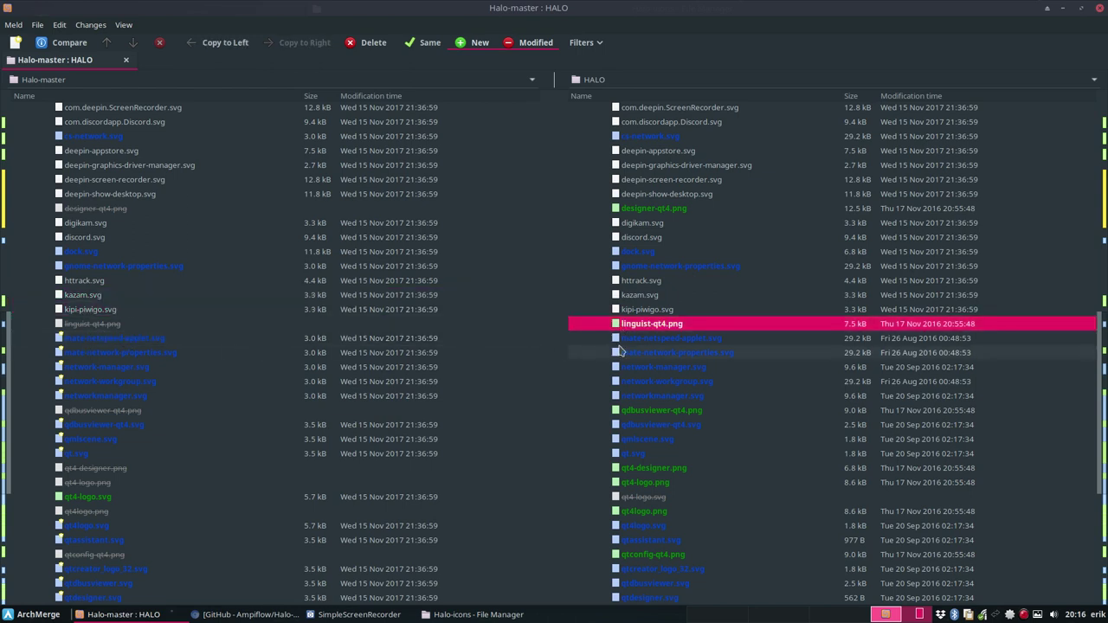
left_click(144, 339)
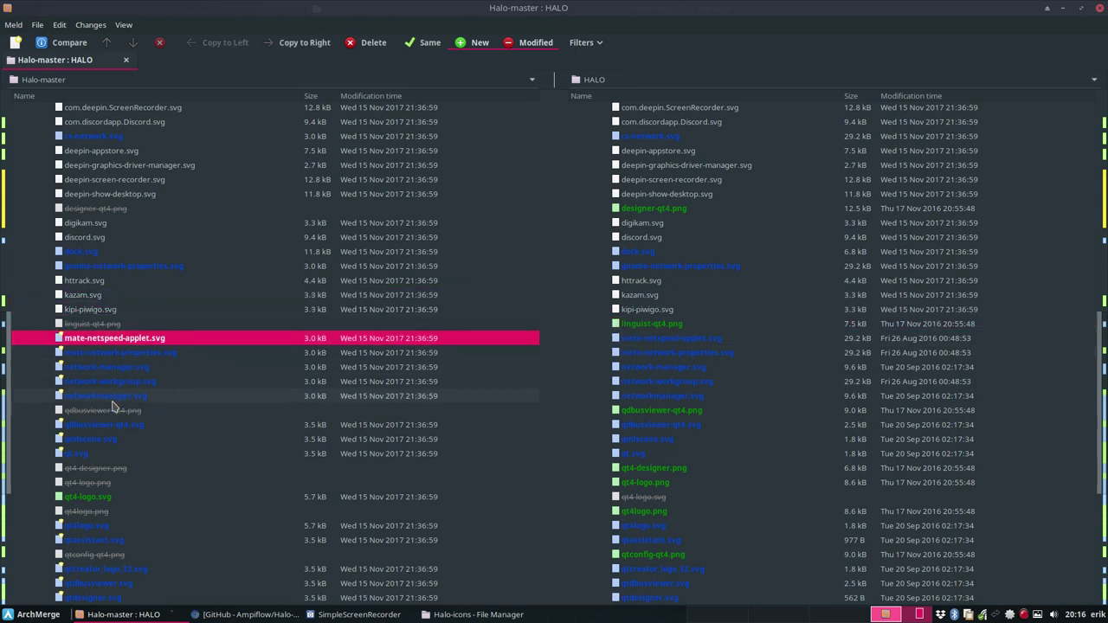
left_click(114, 398, "shift")
right_click(120, 396)
left_click(138, 431)
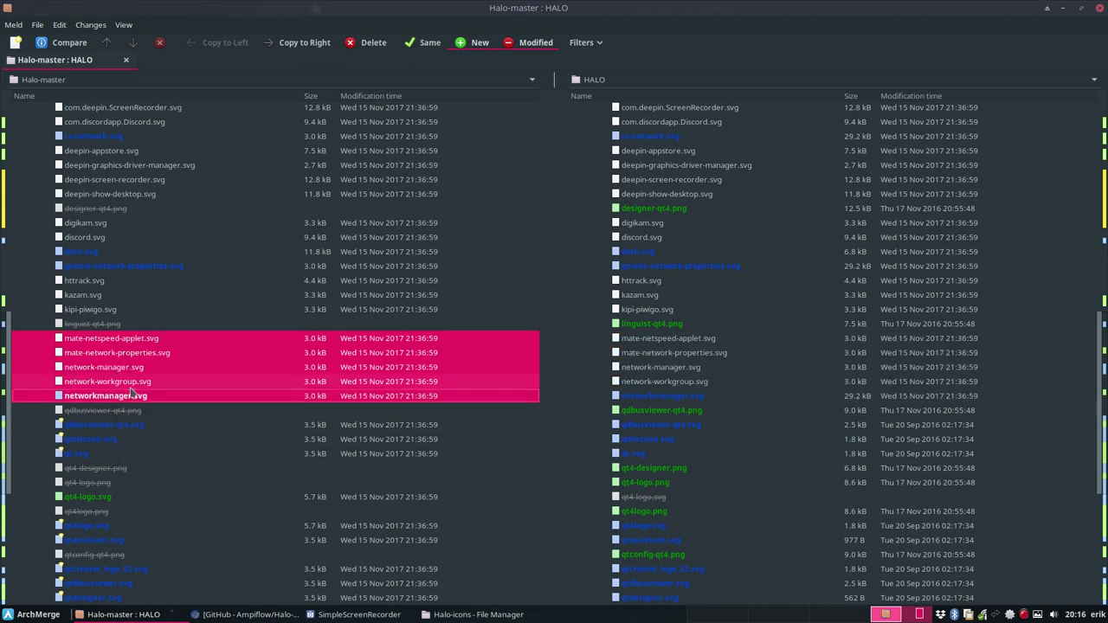
- Copy the modified qdbusviewer-qt4.svg in apps/scalable from Halo-master to HALO
left_click(119, 425)
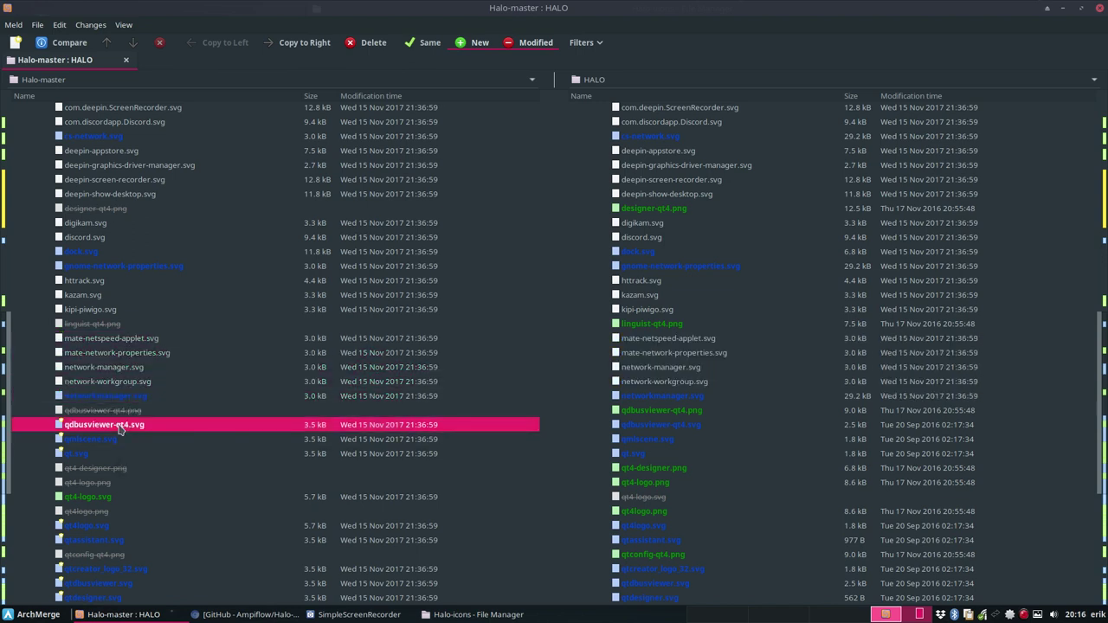
left_click(129, 410)
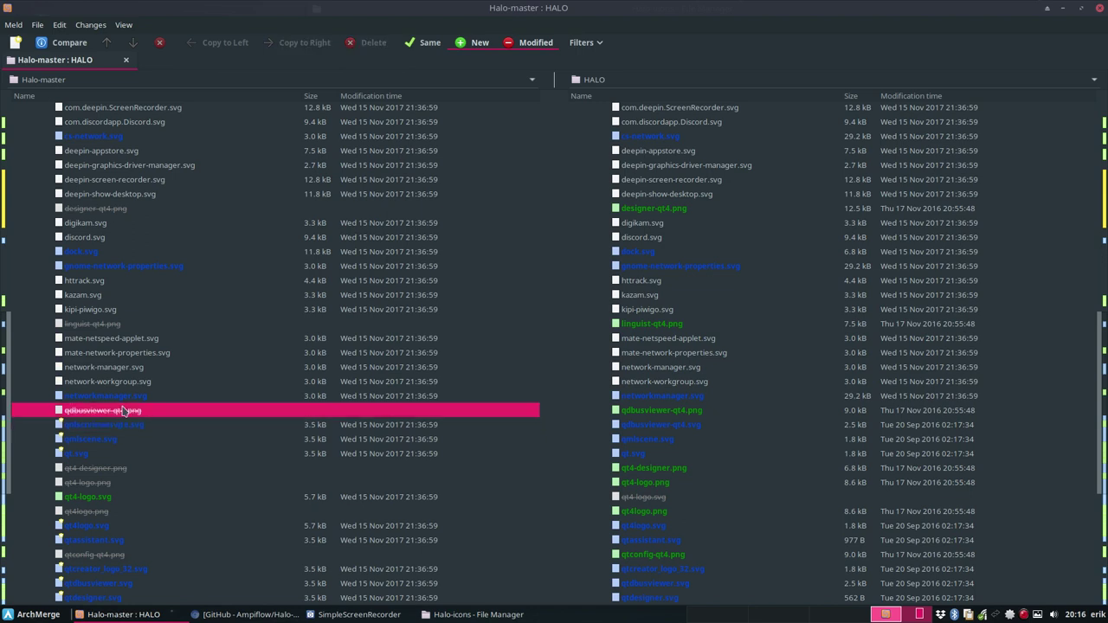
left_click(132, 425)
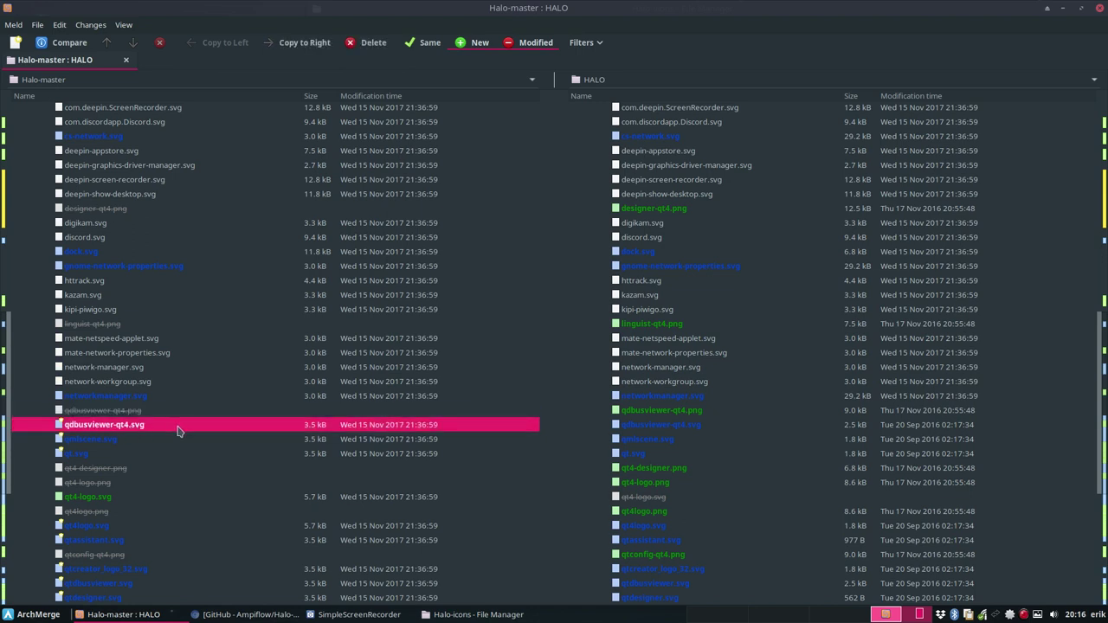
right_click(138, 430)
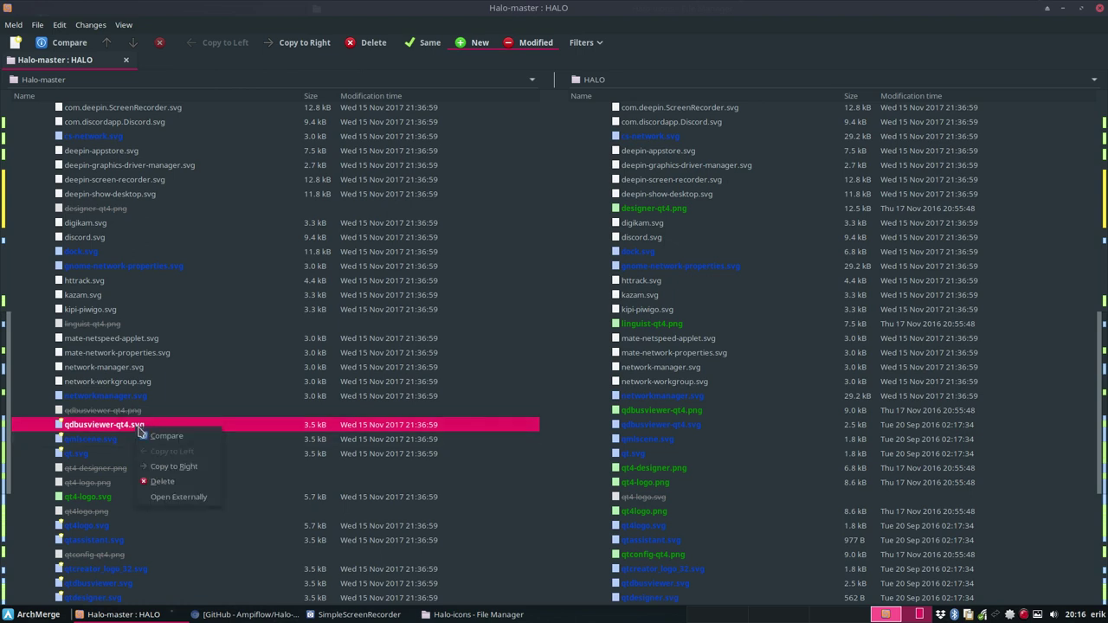
left_click(170, 466)
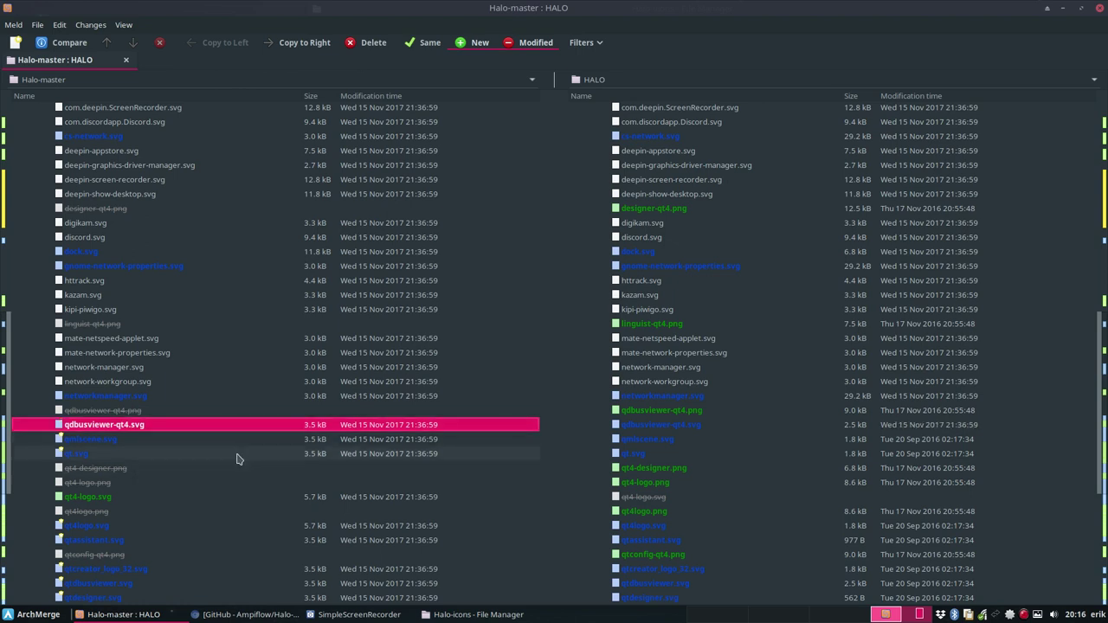
- Copy the still differing networkmanager.svg in apps/scalable from Halo-master to HALO again
left_click(139, 400)
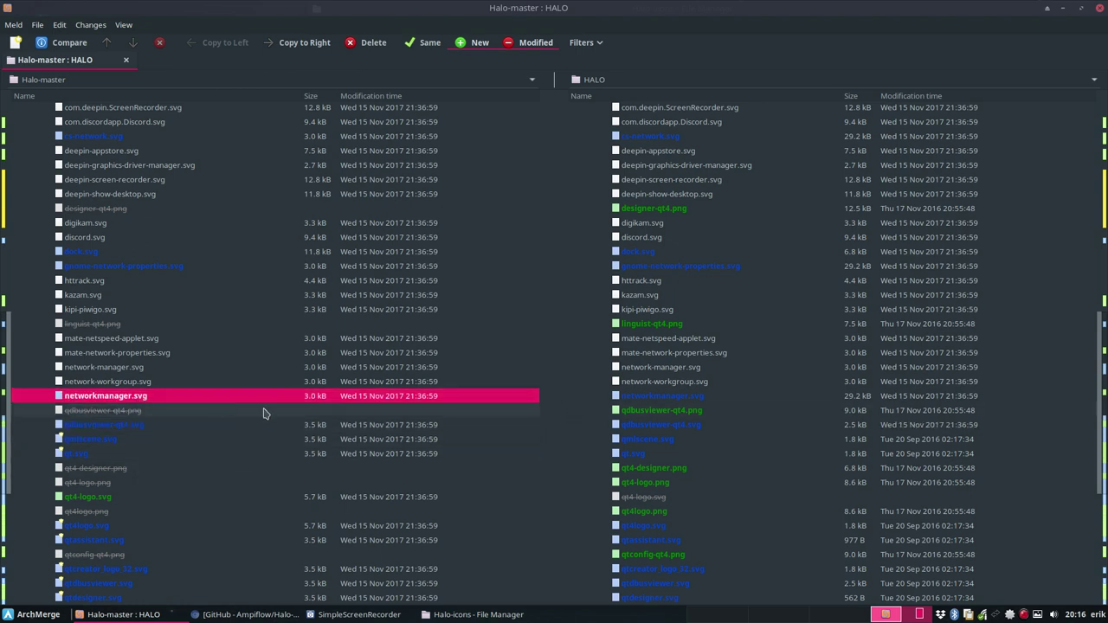
left_click(642, 399)
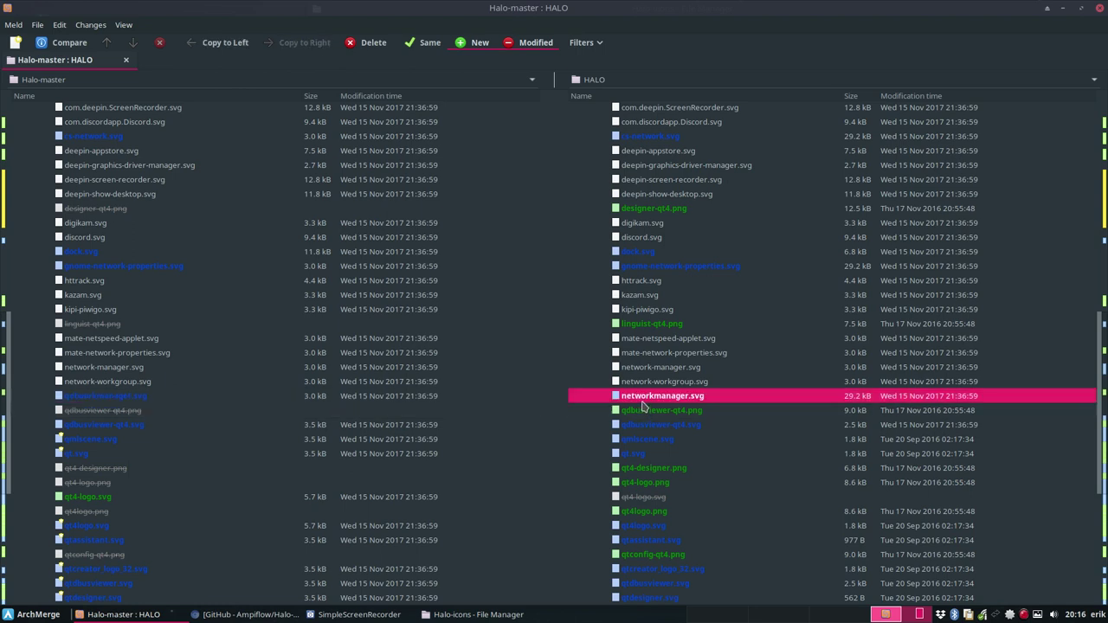
right_click(144, 400)
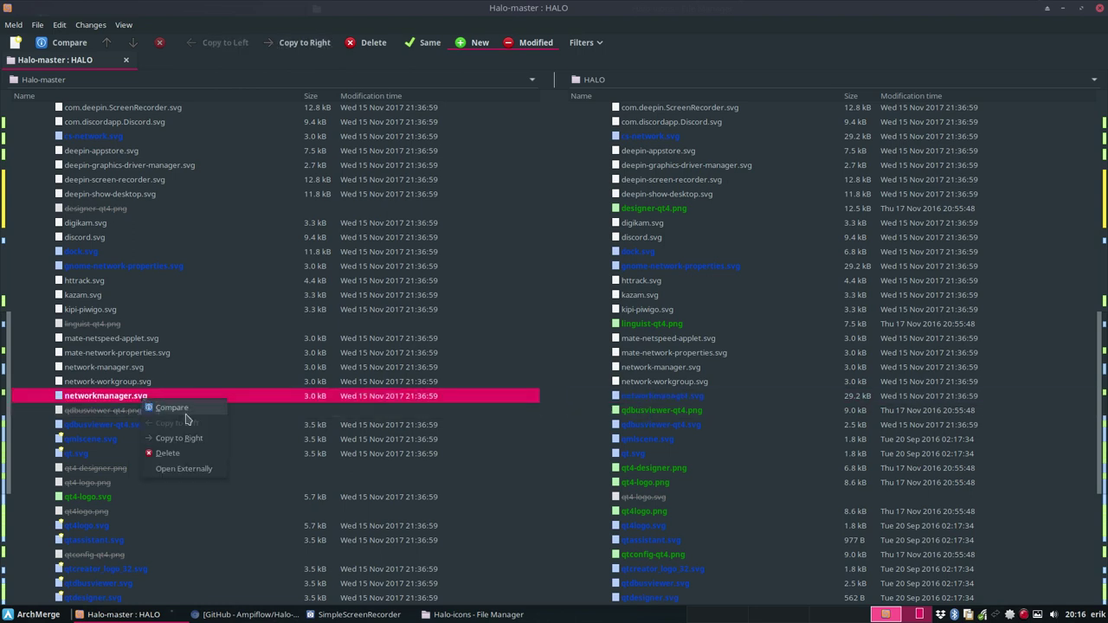
left_click(188, 438)
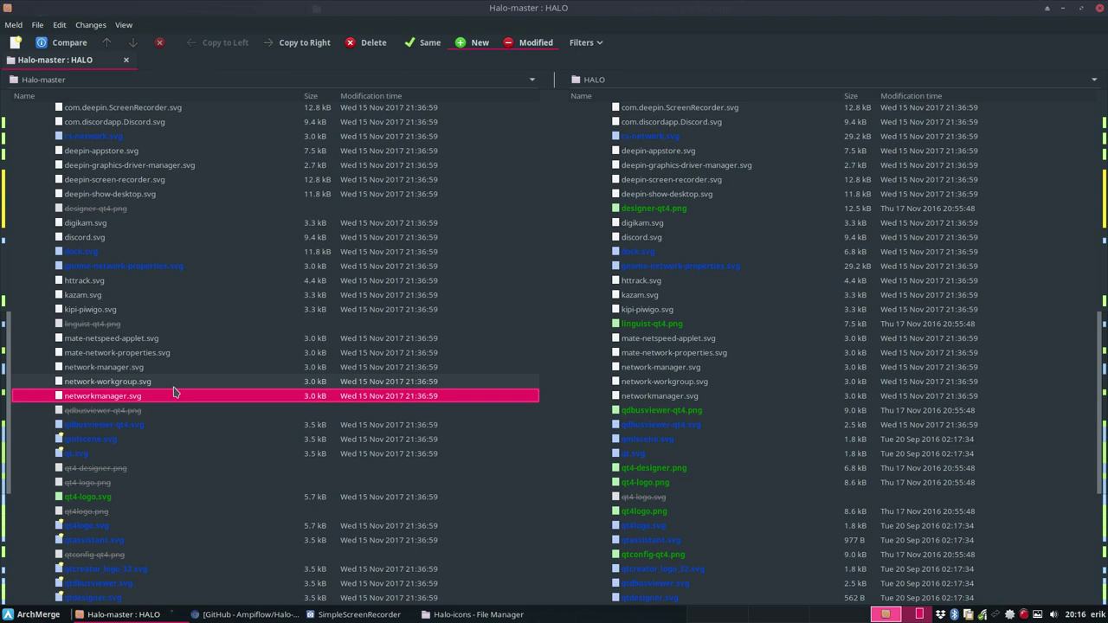
- Copy the still differing gnome-network-properties.svg, dock.svg and cs-network.svg in apps/scalable from Halo-master to HALO again
left_click(149, 278)
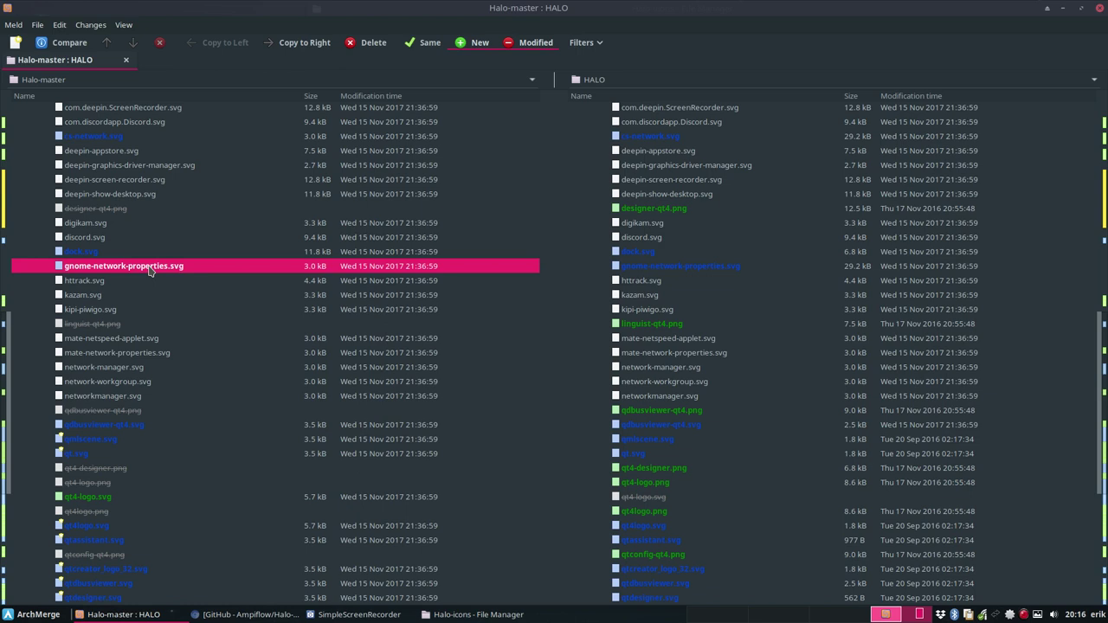
right_click(149, 270)
left_click(211, 309)
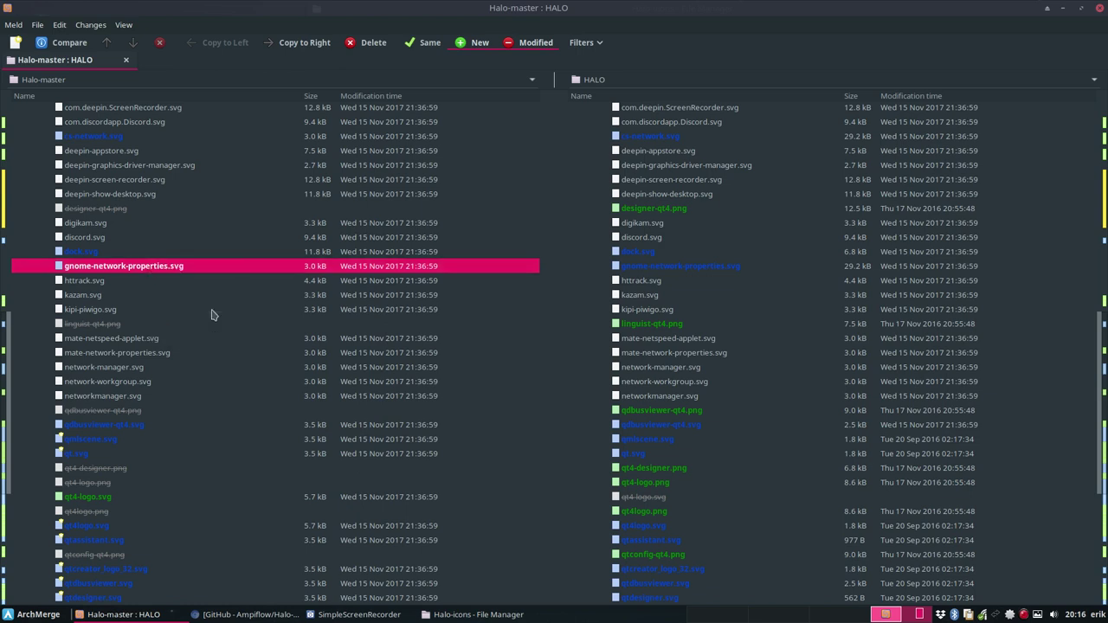
right_click(104, 254)
left_click(141, 293)
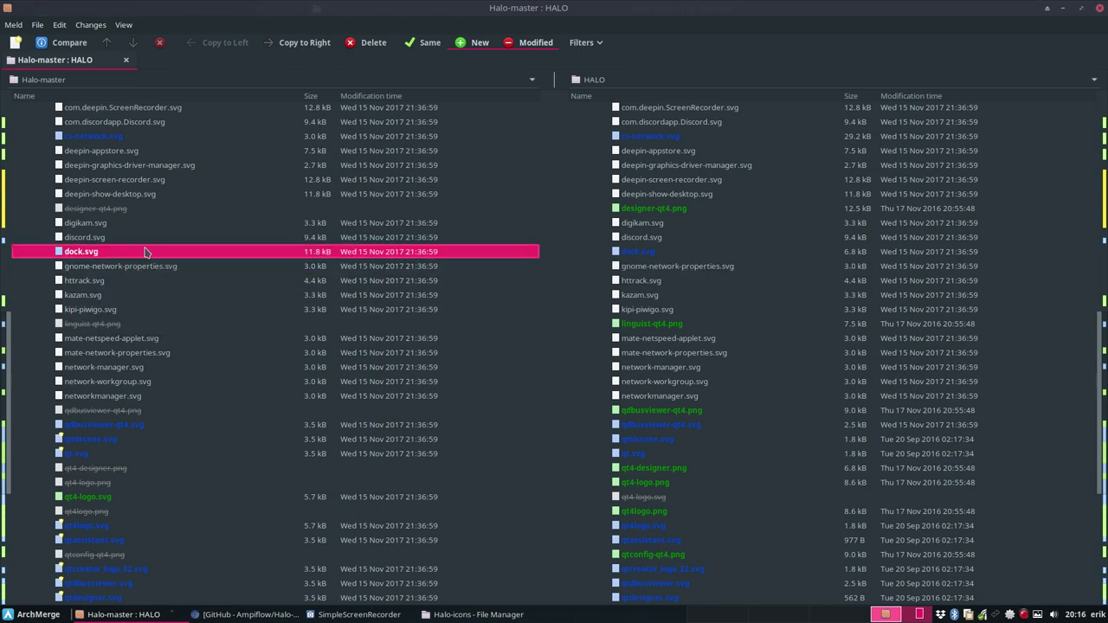
right_click(95, 138)
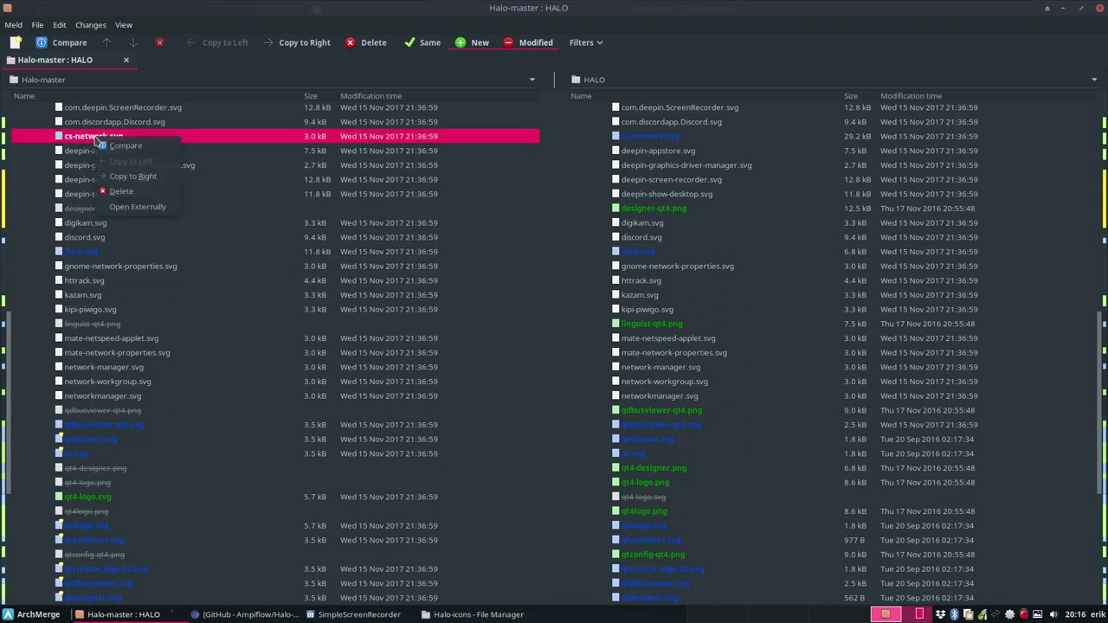
left_click(134, 177)
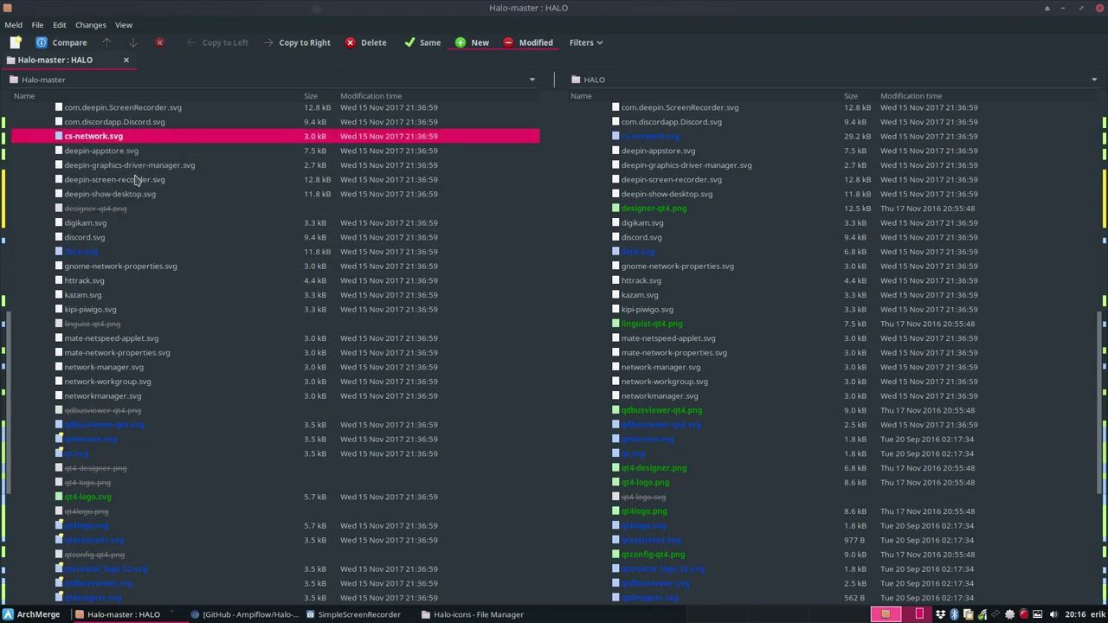
- Refresh the folder comparison between Halo-master and HALO
left_click(92, 25)
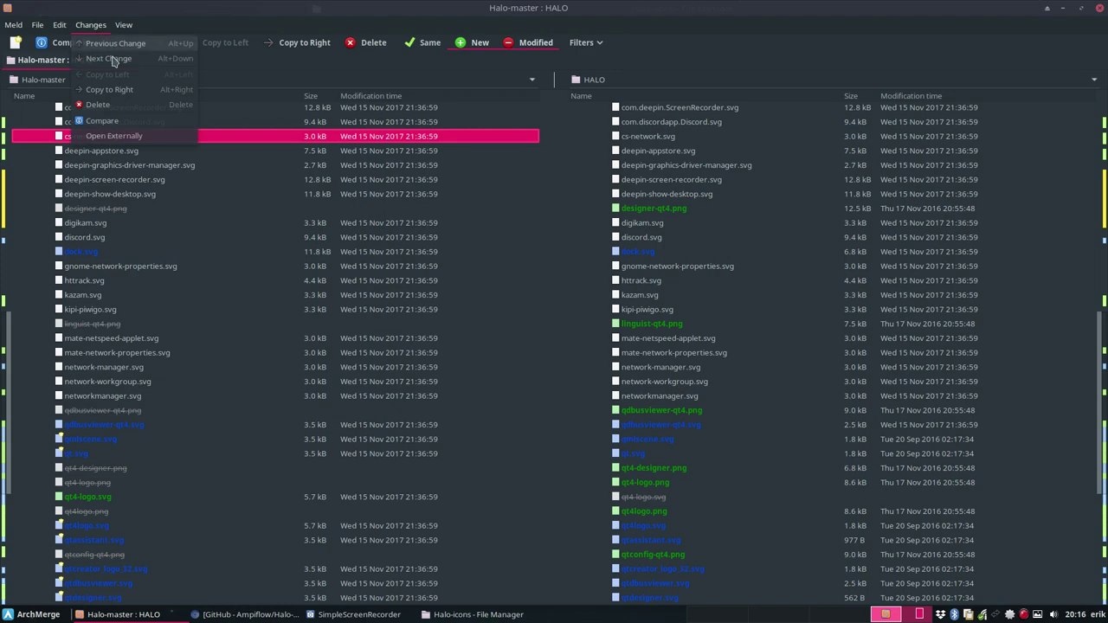
mouse_move(124, 24)
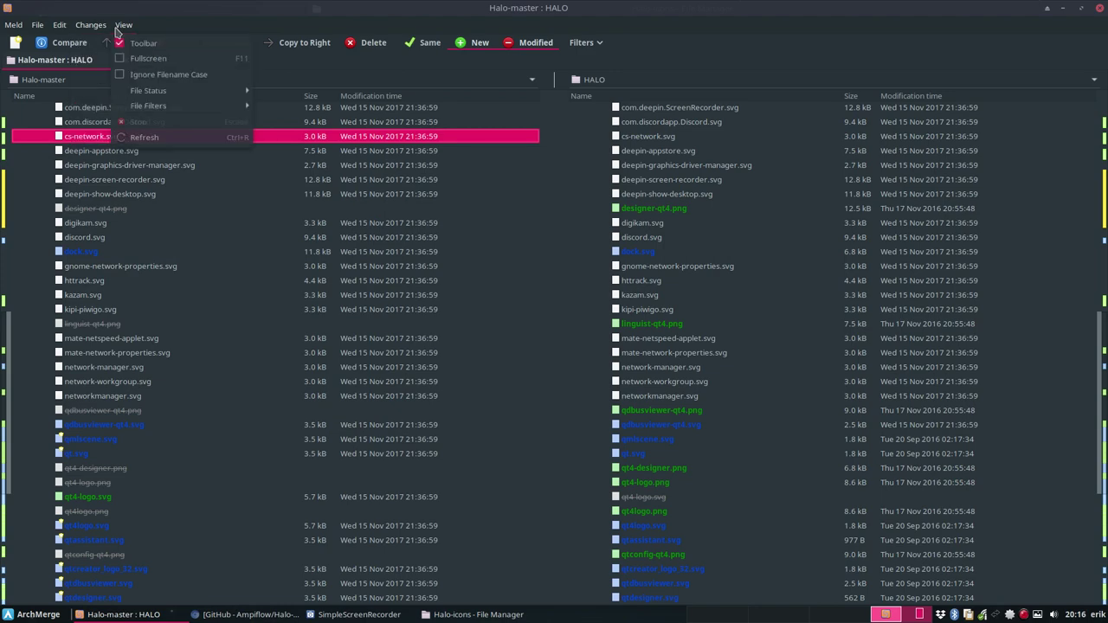
left_click(144, 137)
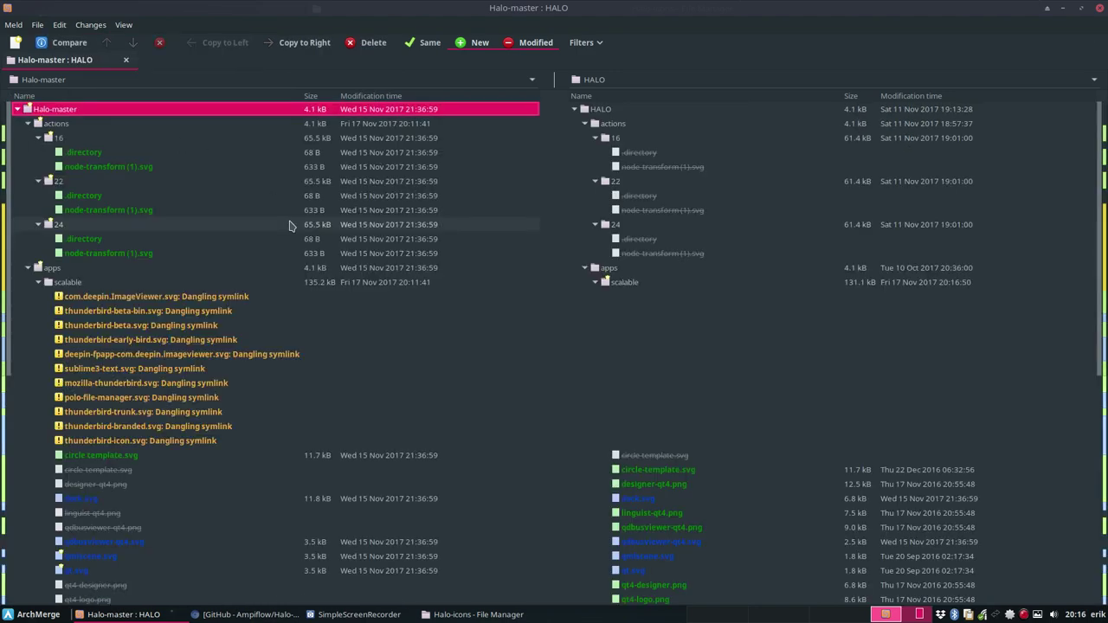
scroll(132, 385, "down", 5)
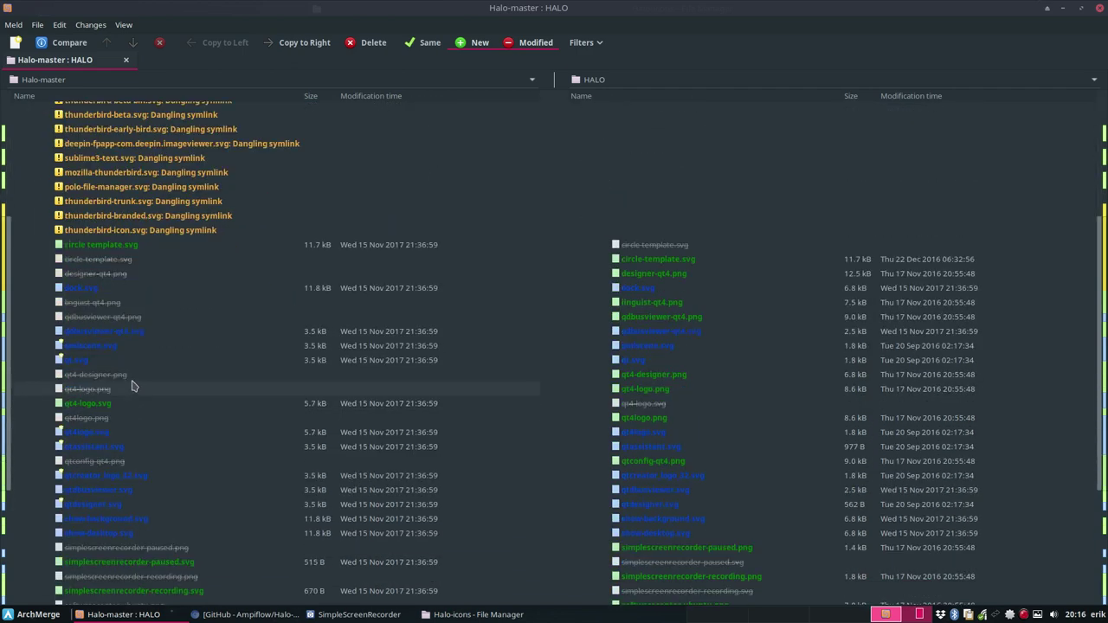
left_click(99, 290)
right_click(99, 290)
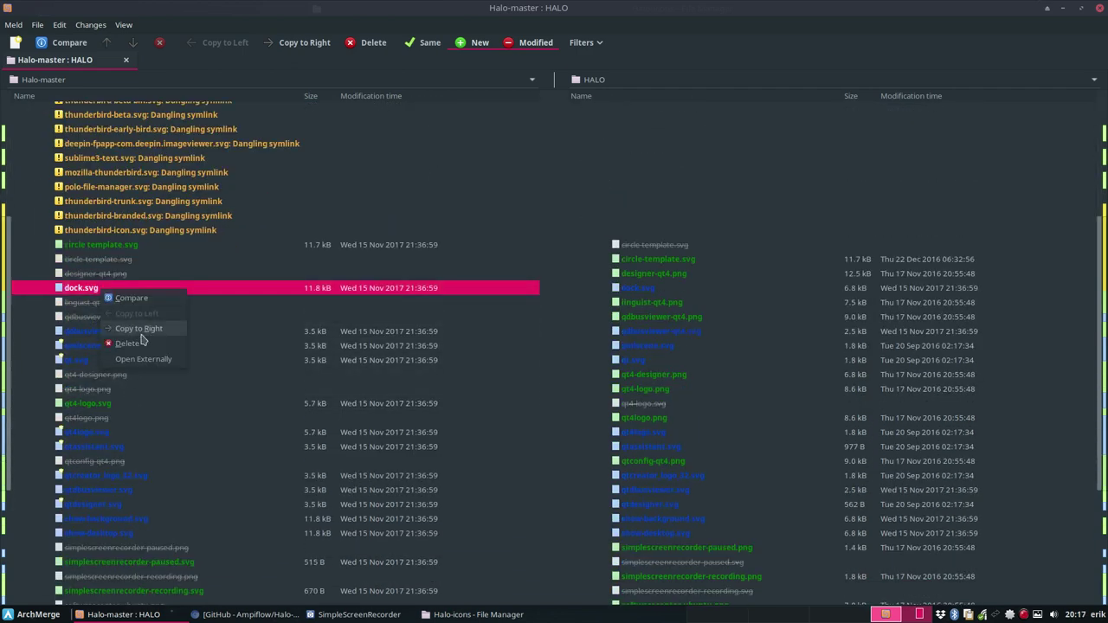
key("Escape")
- Copy qdbusviewer-qt4.svg, qmlscene.svg and qt.svg in apps/scalable from Halo-master to HALO
left_click(110, 336)
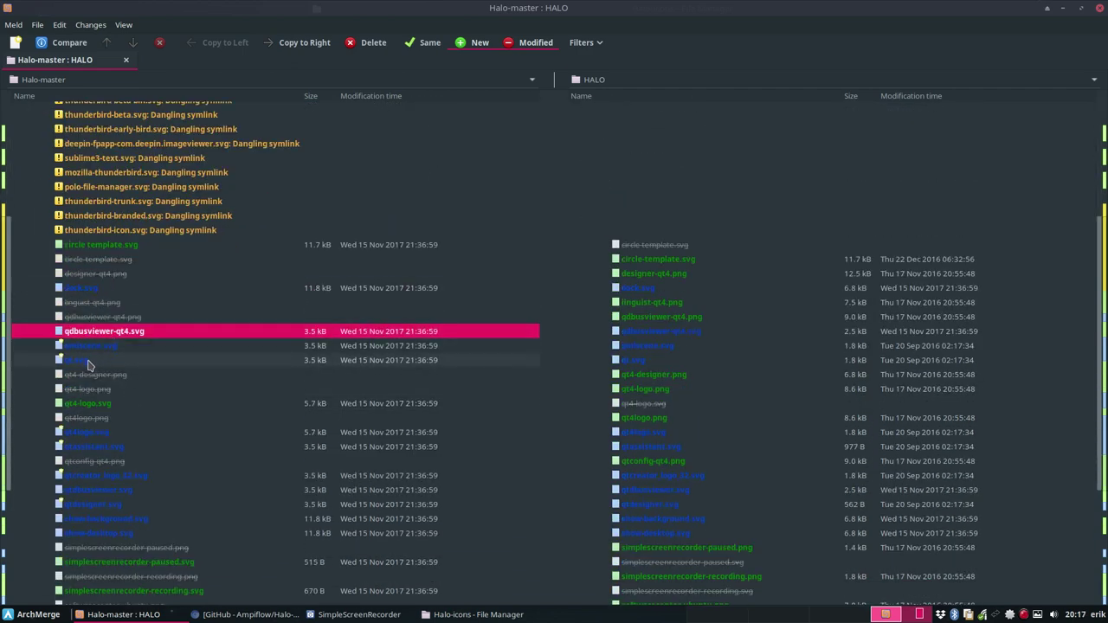
left_click(77, 360)
left_click(108, 345, "shift")
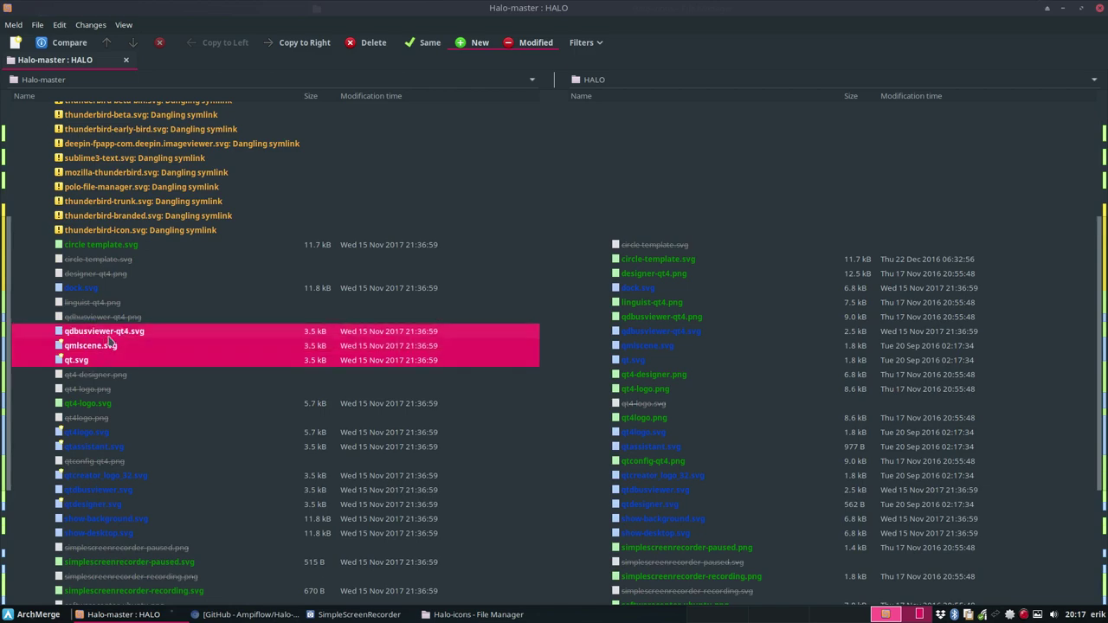
right_click(111, 345)
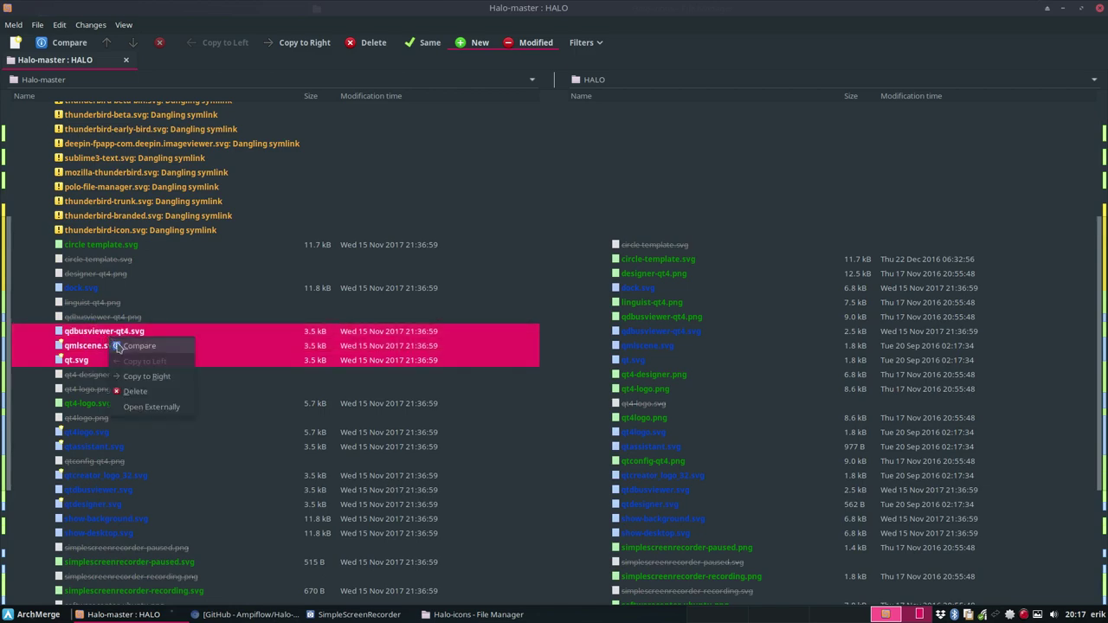
left_click(149, 374)
- Copy qt4-logo.svg, qt4logo.svg and qtassistant.svg in apps/scalable from Halo-master to HALO
left_click(99, 299)
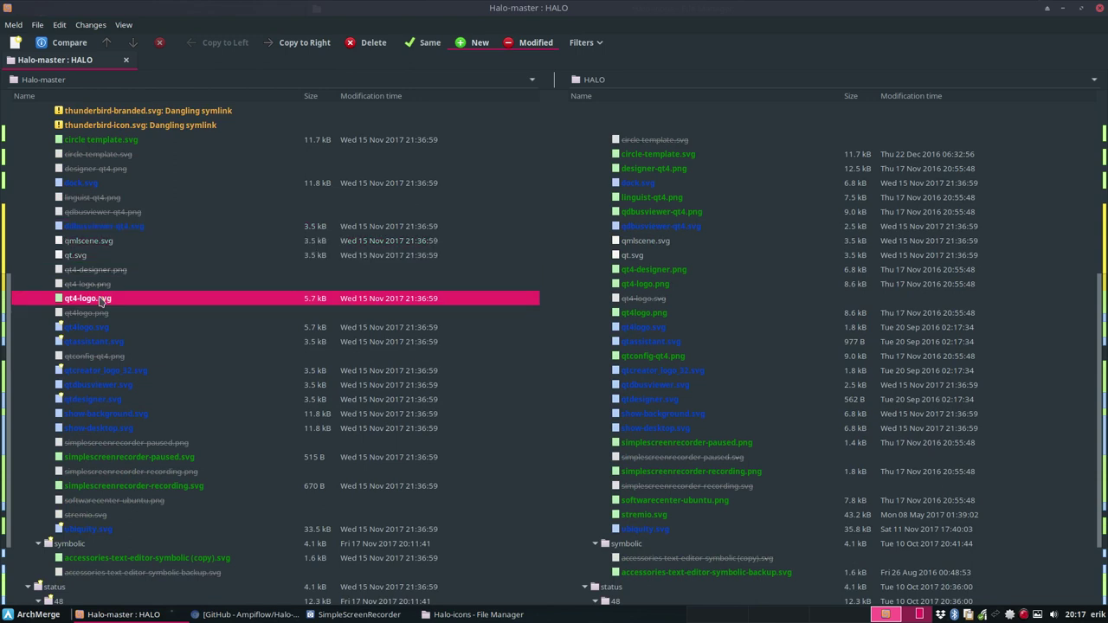
right_click(101, 301)
left_click(148, 337)
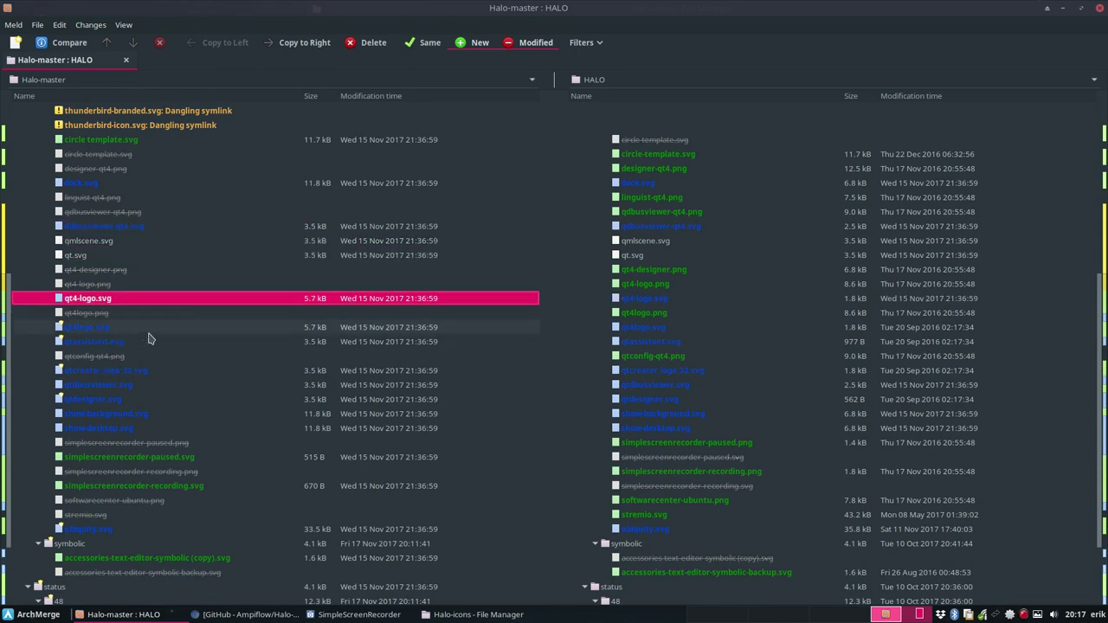
left_click(95, 329)
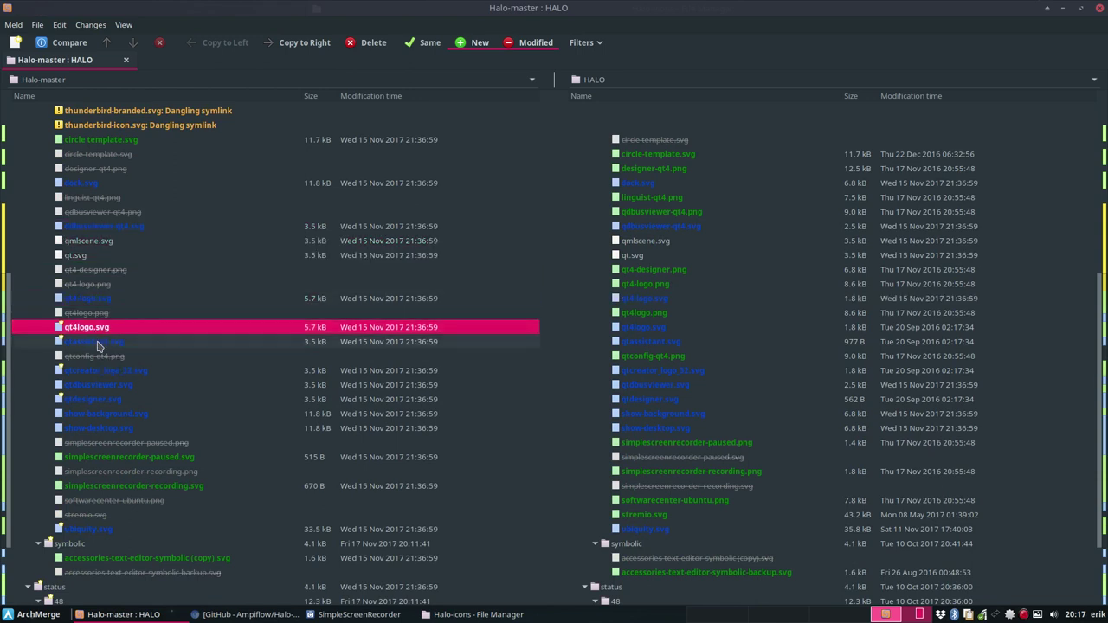
left_click(98, 343)
left_click(95, 328, "shift")
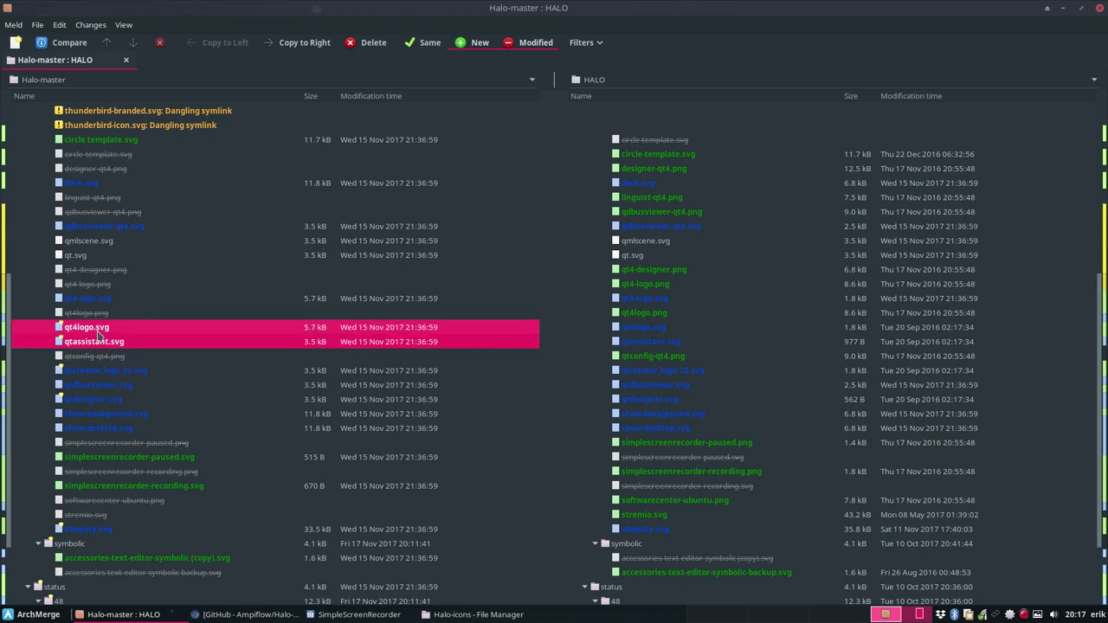
right_click(96, 333)
left_click(138, 371)
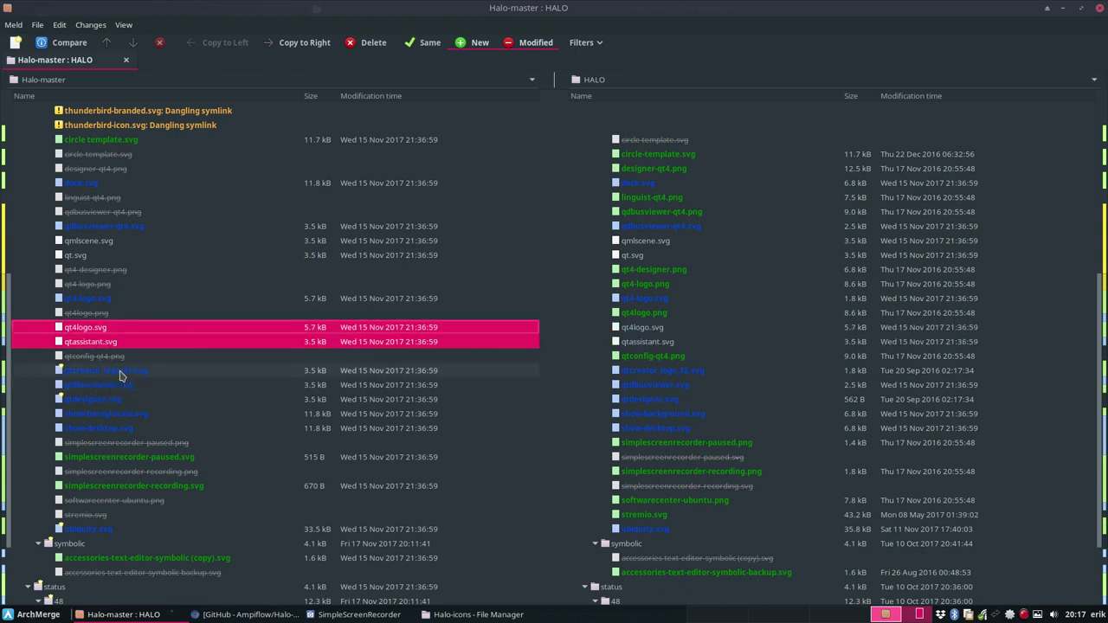
- Copy qtcreator_logo_32.svg, qtdbusviewer.svg, qtdesigner.svg, show-background.svg and show-desktop.svg in apps/scalable from Halo-master to HALO
left_click(112, 370)
left_click(108, 428, "shift")
right_click(124, 432)
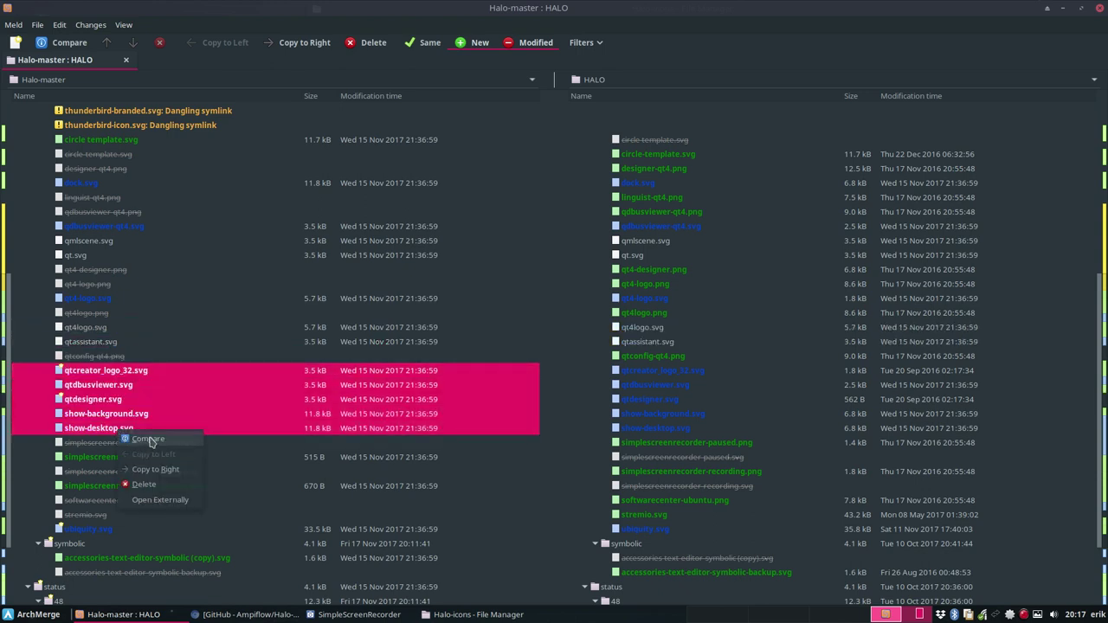
left_click(156, 469)
- Copy simplescreenrecorder-recording.svg from Halo-master to HALO and delete simplescreenrecorder-recording.png from HALO
scroll(108, 392, "down", 2)
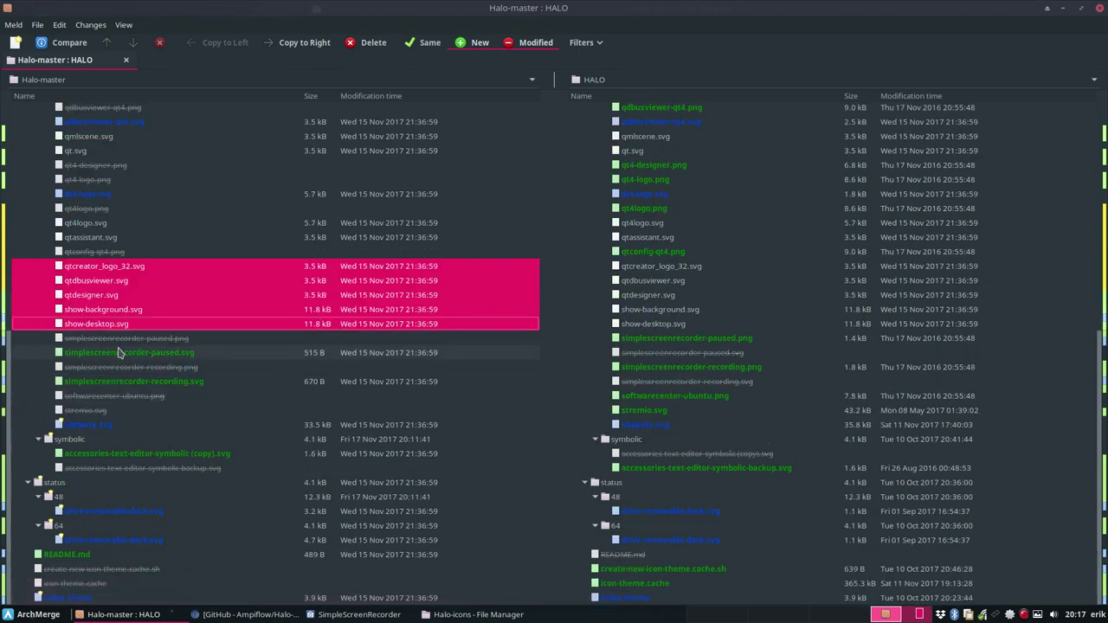
left_click(121, 353)
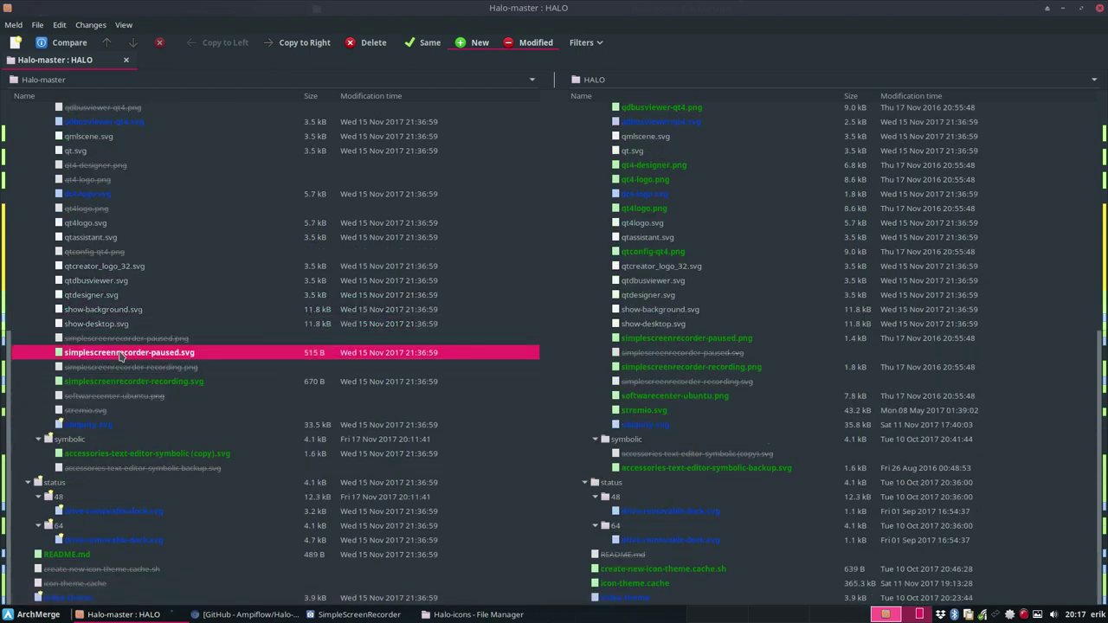
left_click(125, 385)
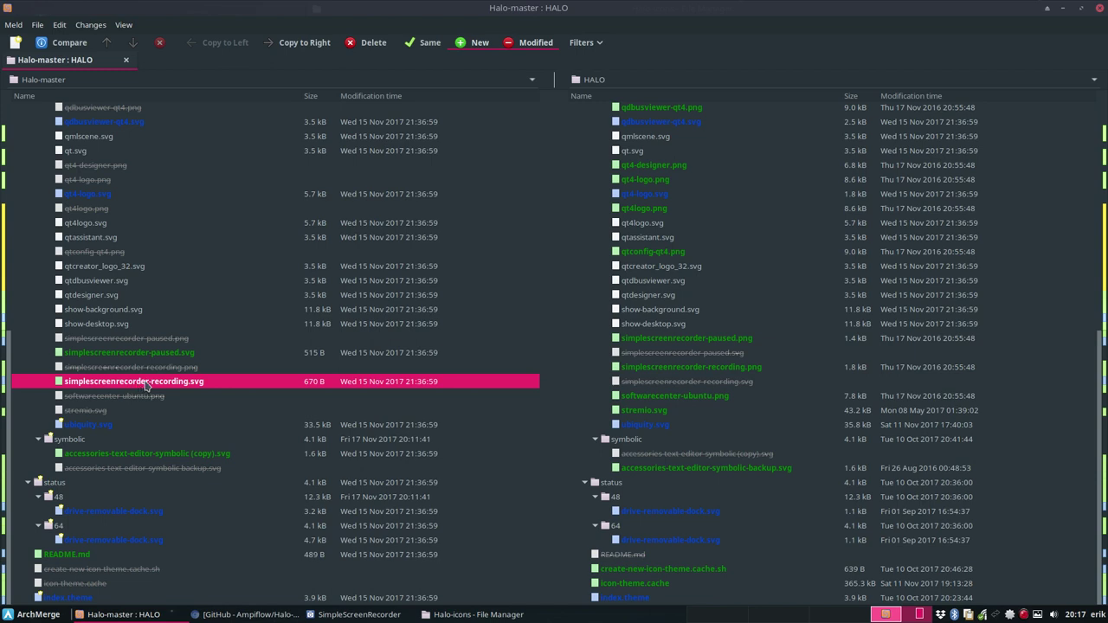
right_click(146, 386)
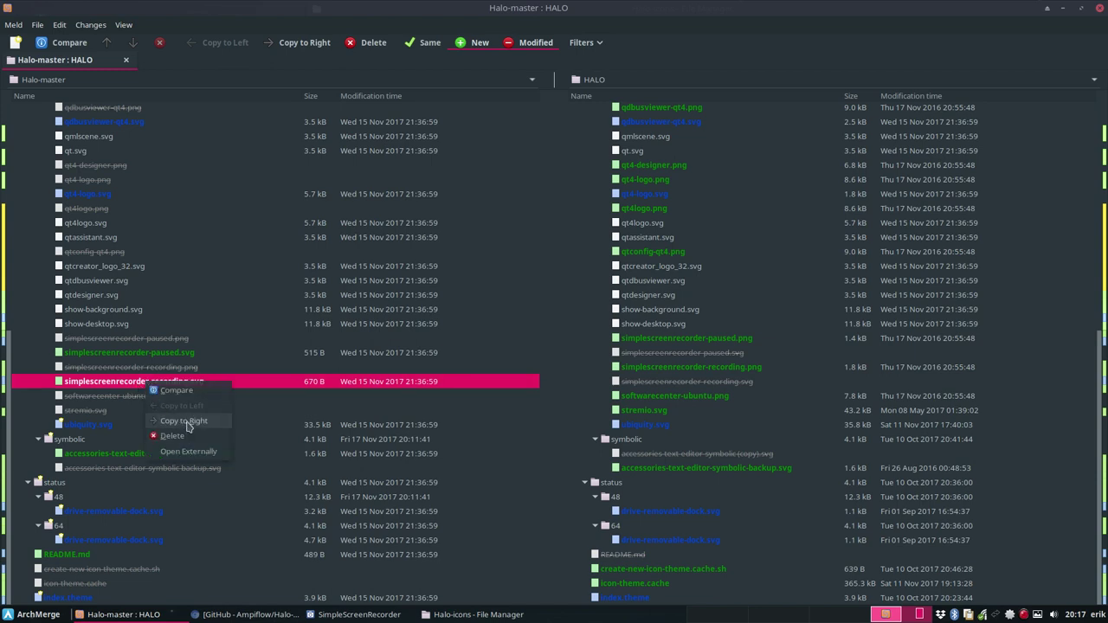
left_click(183, 421)
left_click(706, 381)
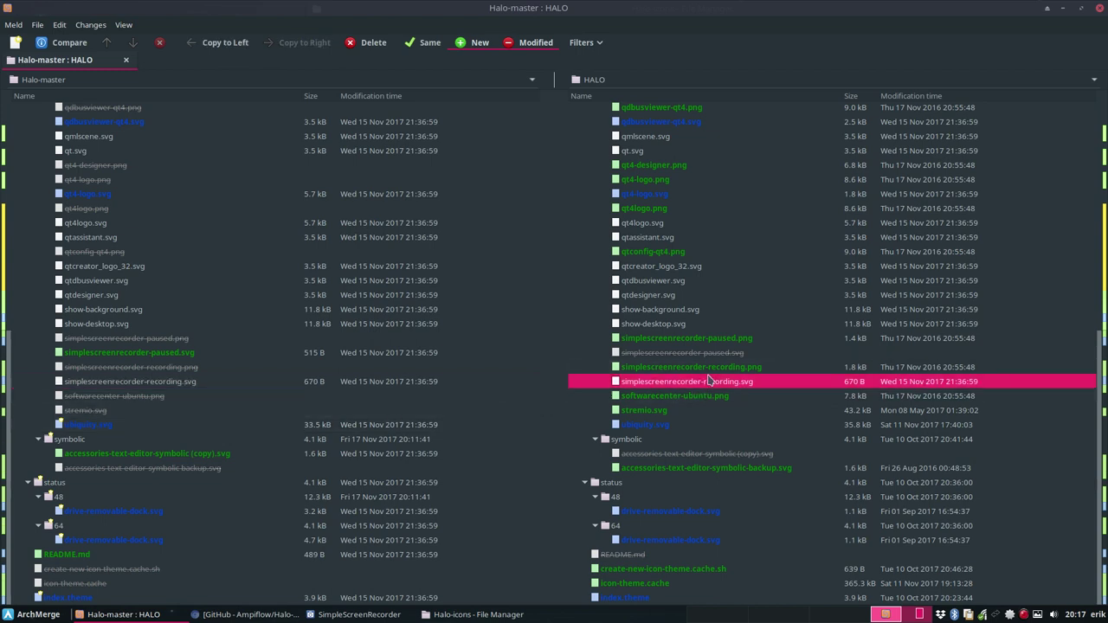
left_click(710, 370)
key("Delete")
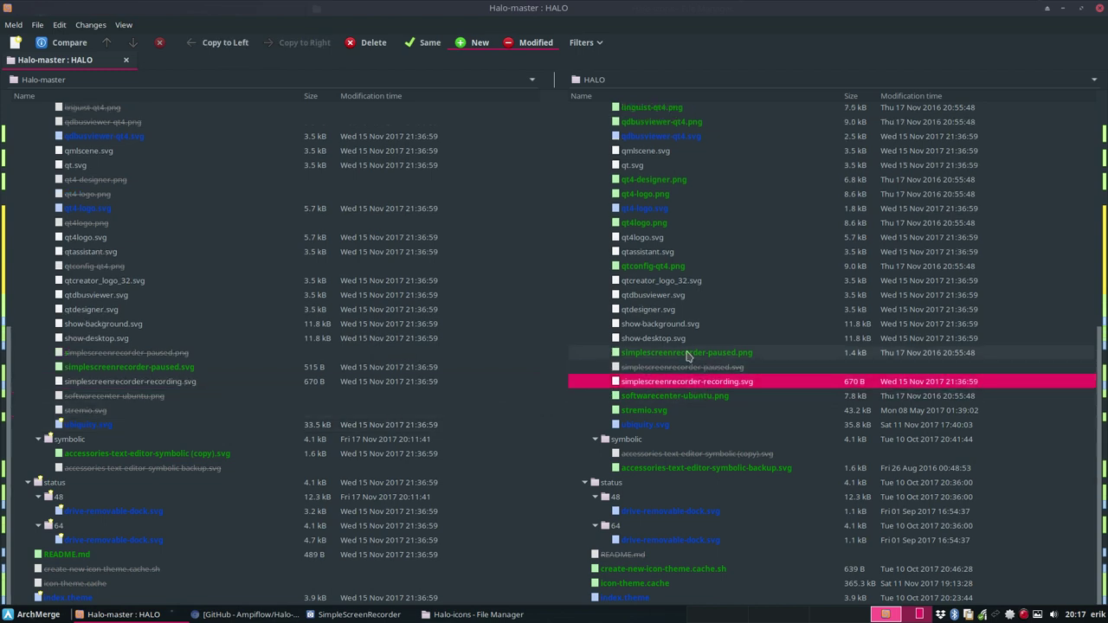
- Copy simplescreenrecorder-paused.svg from Halo-master to HALO and delete simplescreenrecorder-paused.png from HALO
left_click(687, 353)
right_click(171, 368)
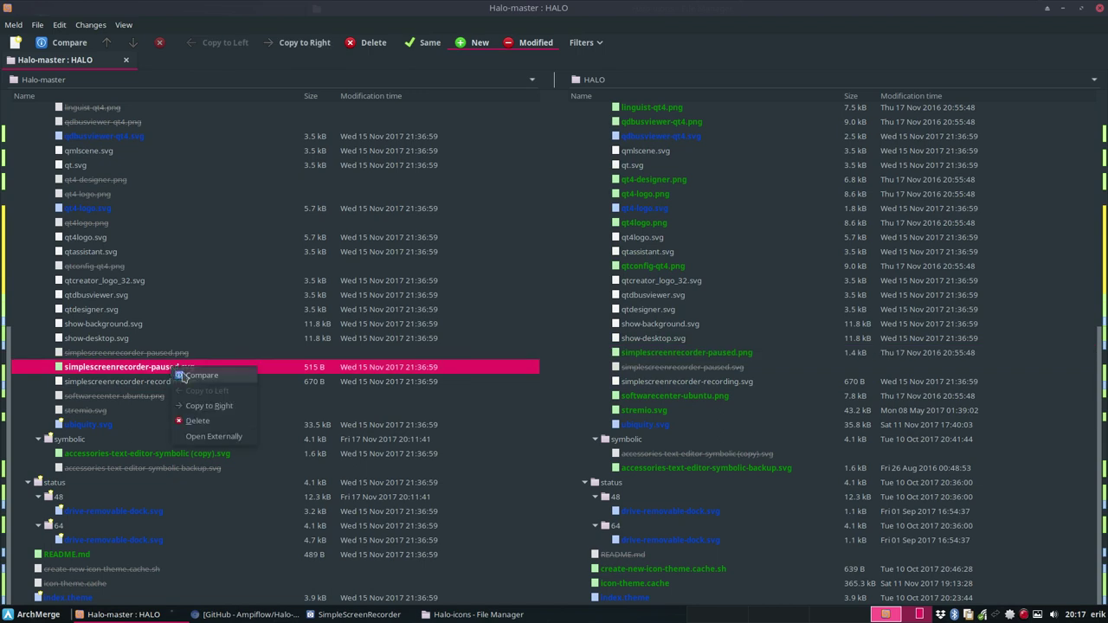
left_click(212, 407)
left_click(726, 354)
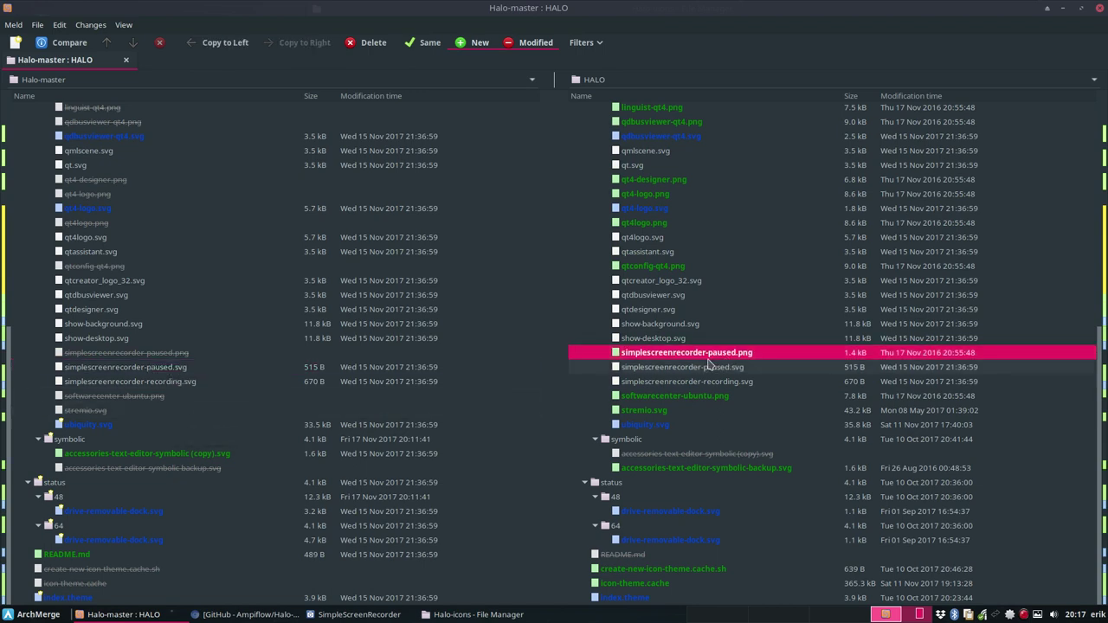
key("Delete")
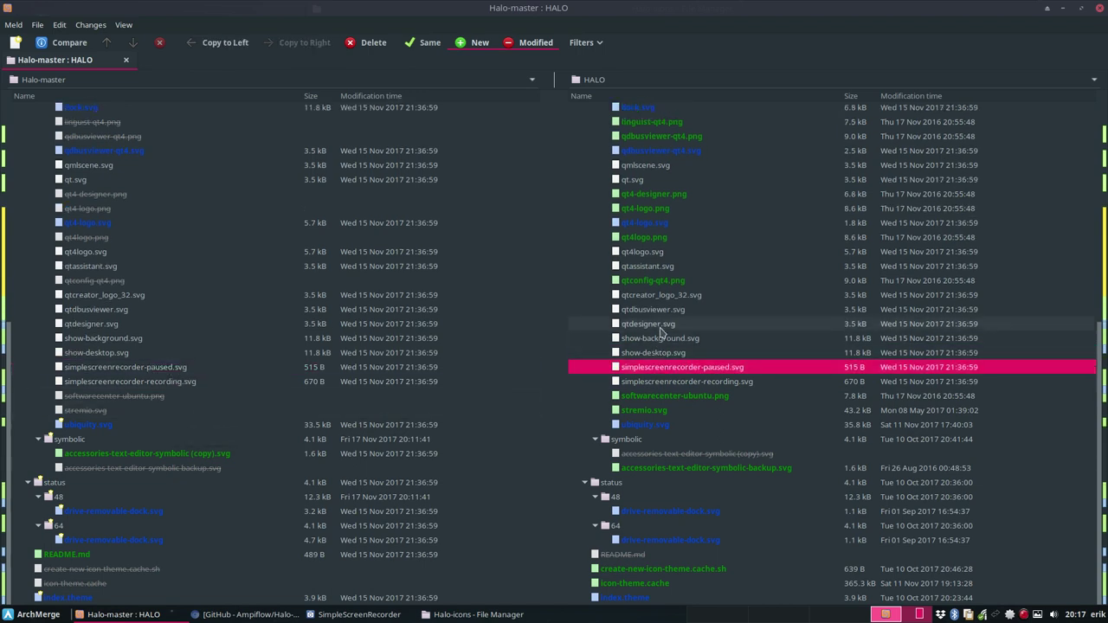
- Copy the still differing qt4-logo.svg, qdbusviewer-qt4.svg and dock.svg in apps/scalable from Halo-master to HALO again
left_click(651, 282)
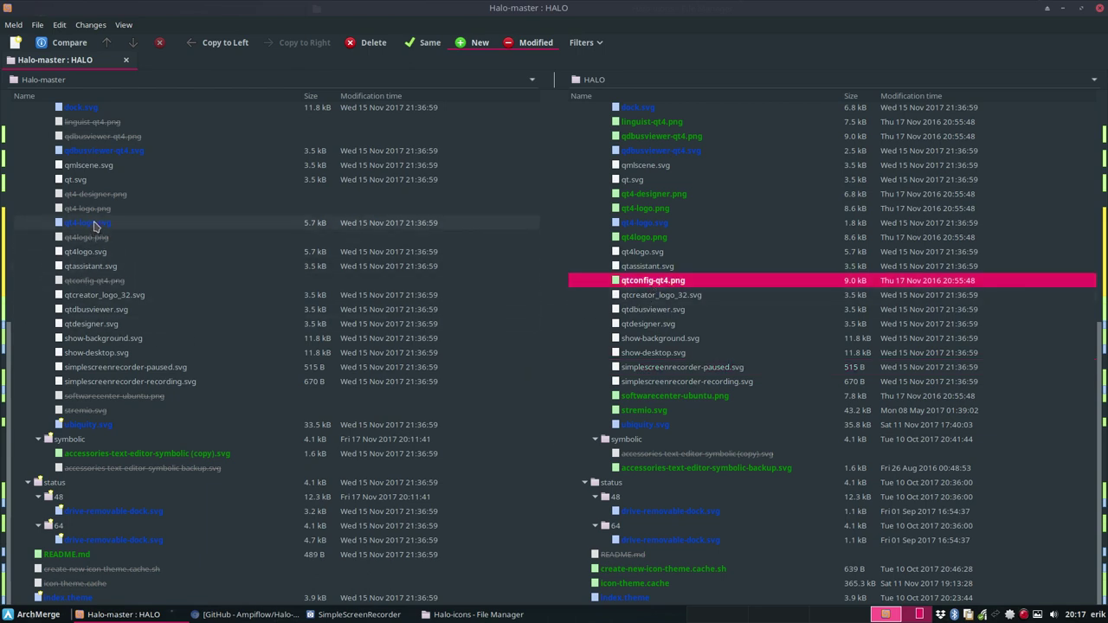
left_click(95, 225)
right_click(95, 225)
left_click(135, 259)
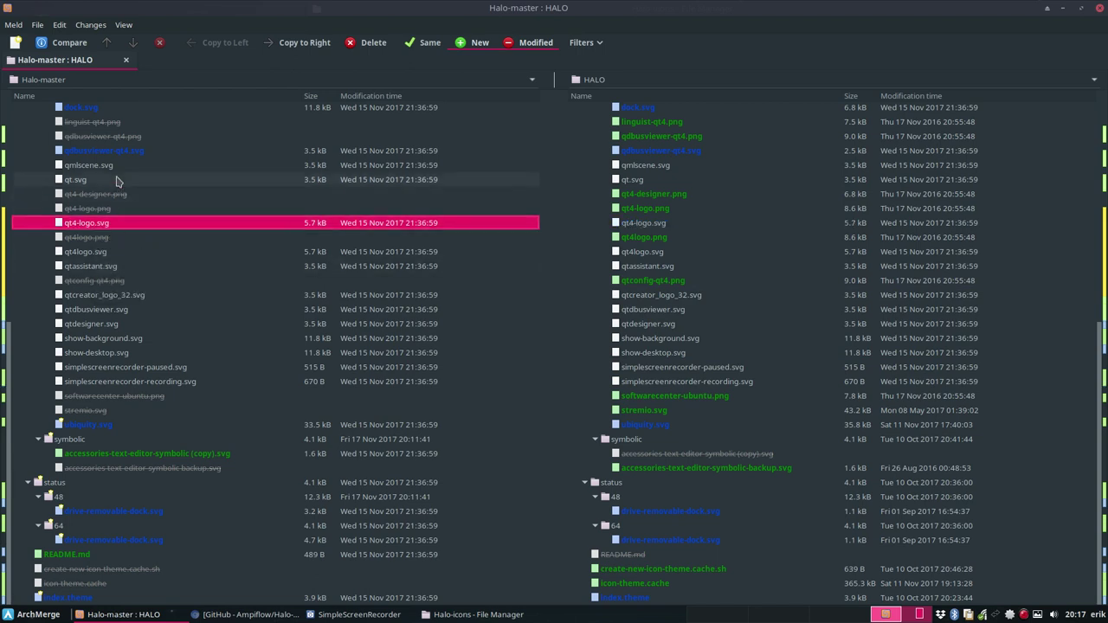
right_click(117, 153)
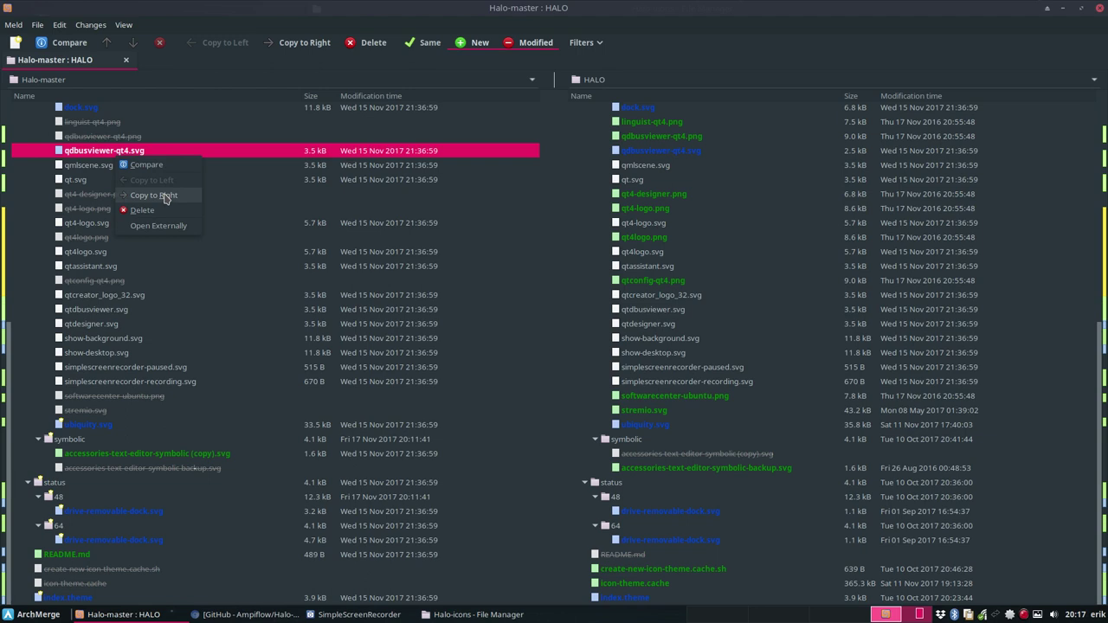
left_click(165, 196)
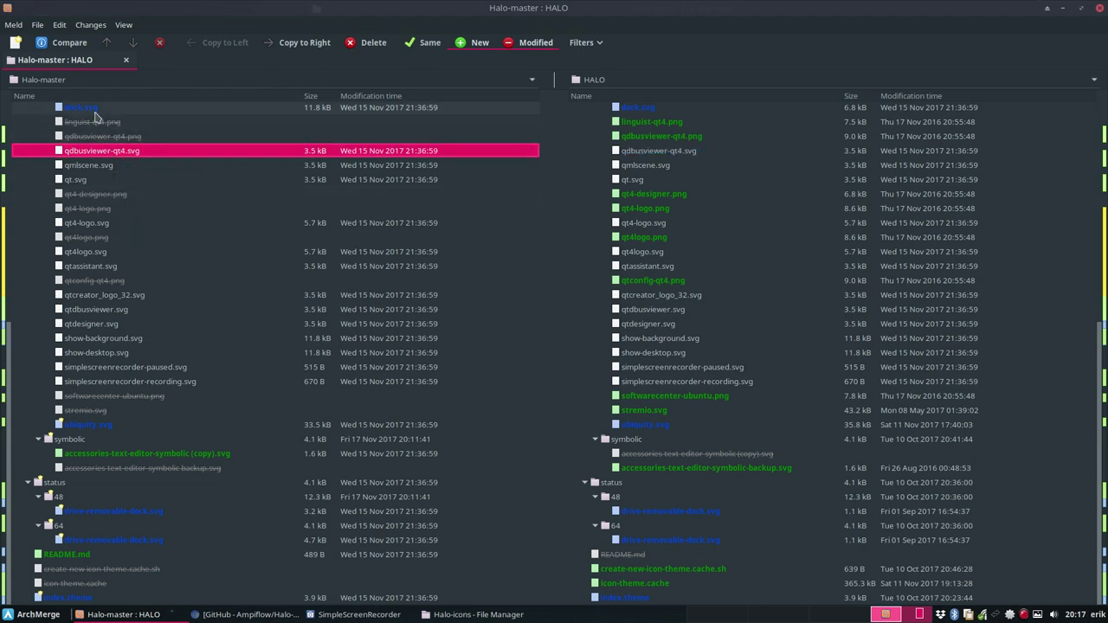
right_click(98, 114)
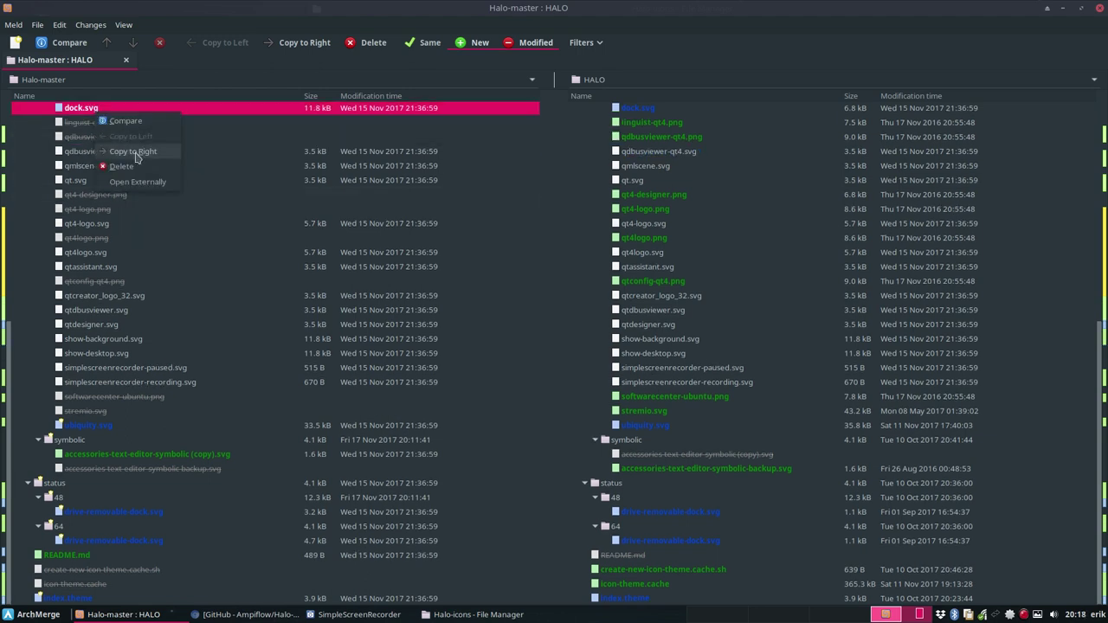
left_click(134, 153)
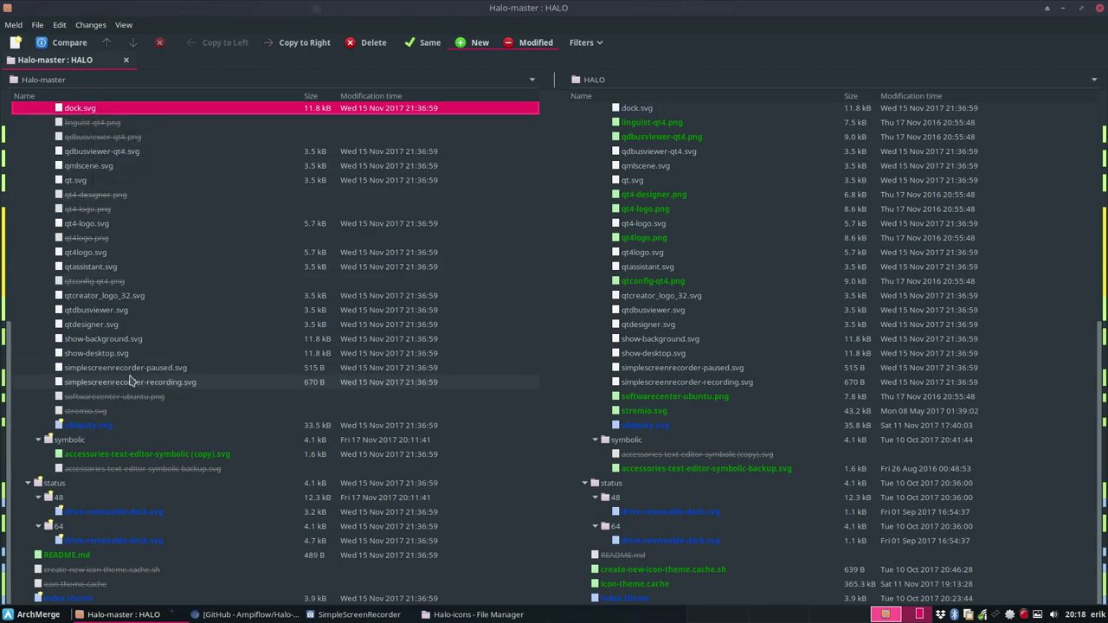
- Copy the modified ubiquity.svg in apps/scalable from Halo-master to HALO
left_click(109, 428)
right_click(112, 429)
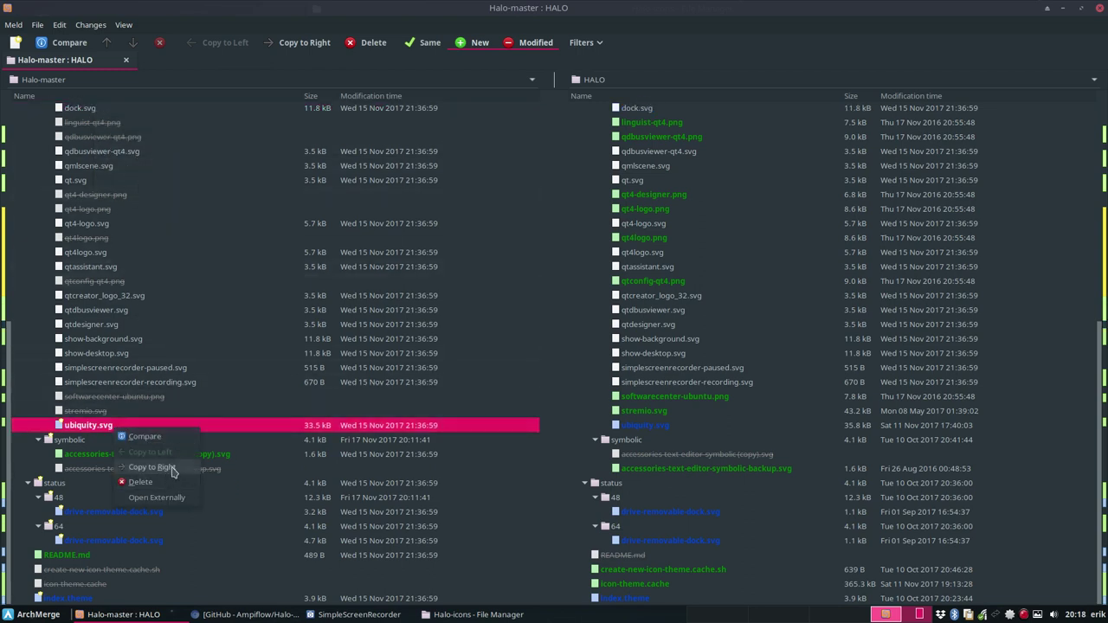
left_click(164, 468)
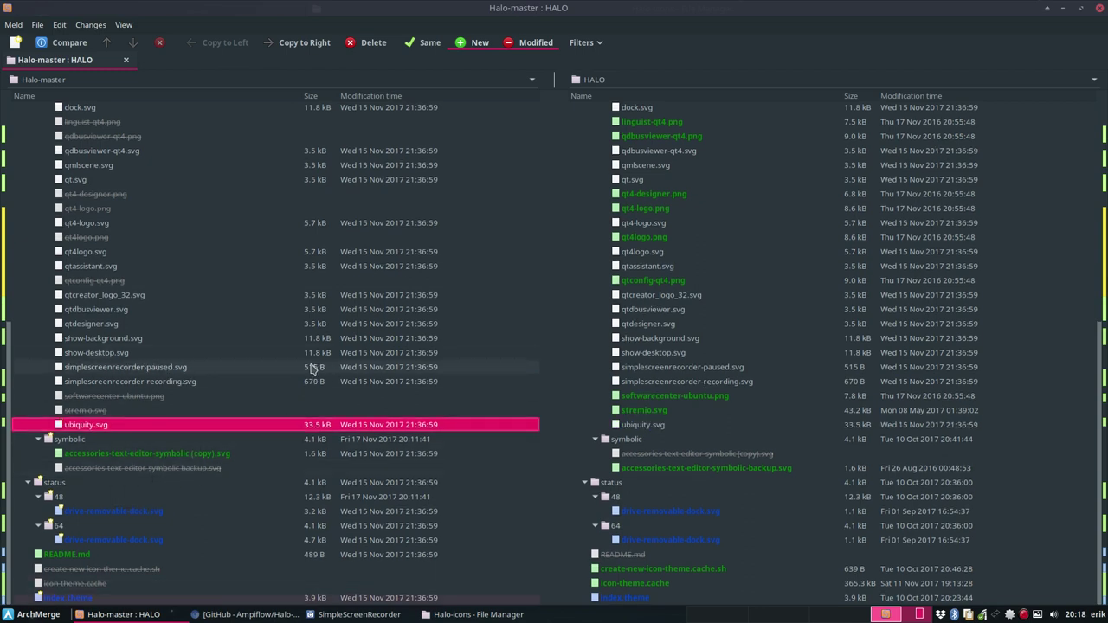
- Copy drive-removable-dock.svg in both status/48 and status/64 from Halo-master to HALO
left_click(162, 456)
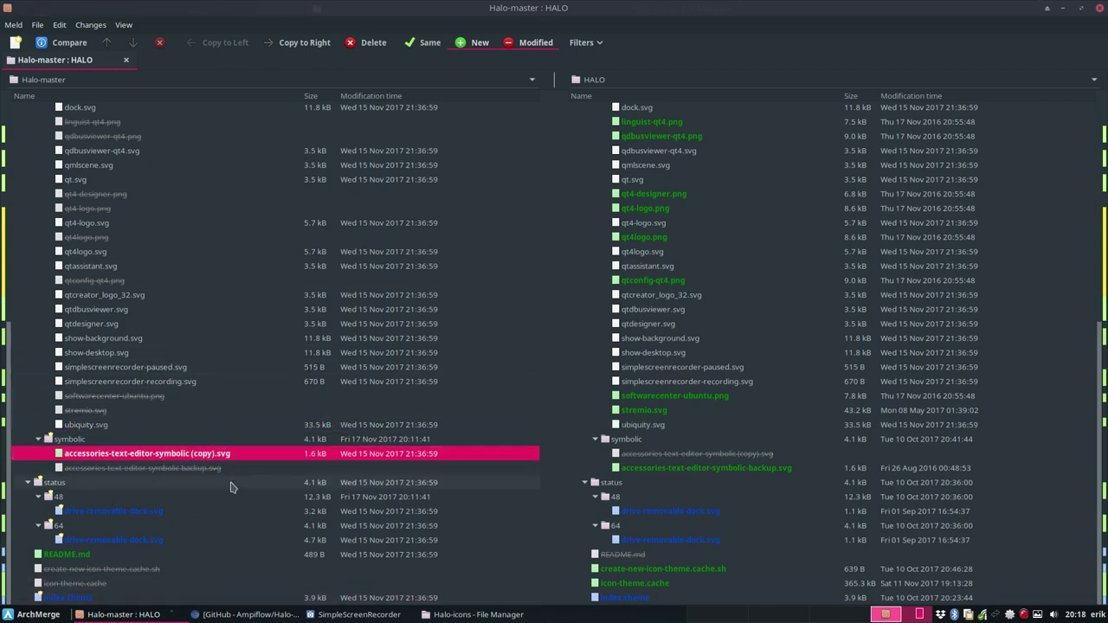
left_click(116, 514)
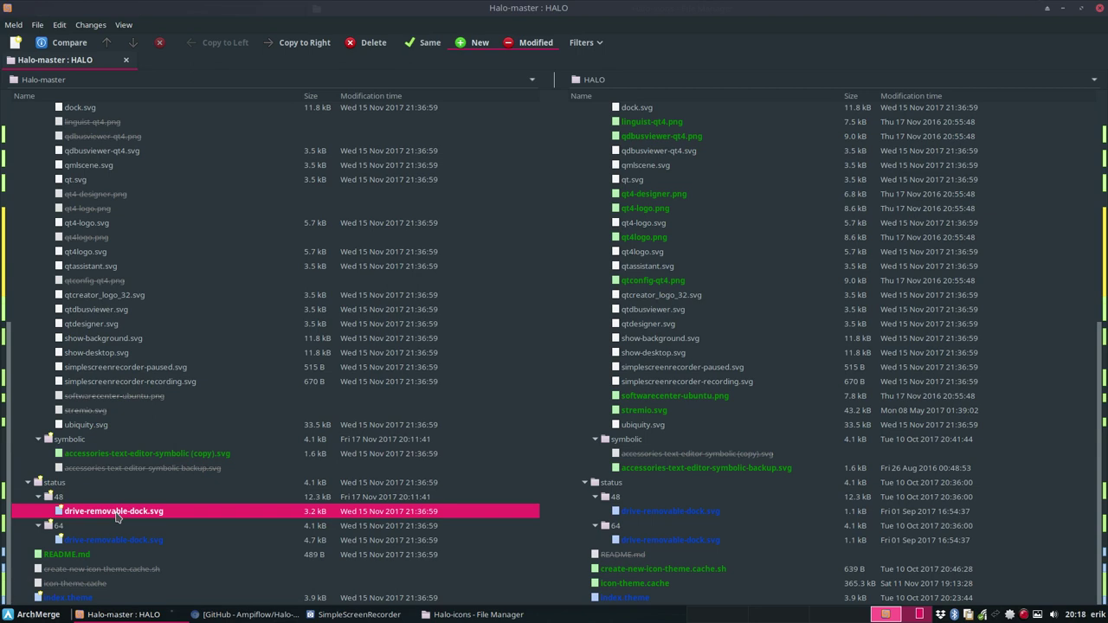
right_click(130, 512)
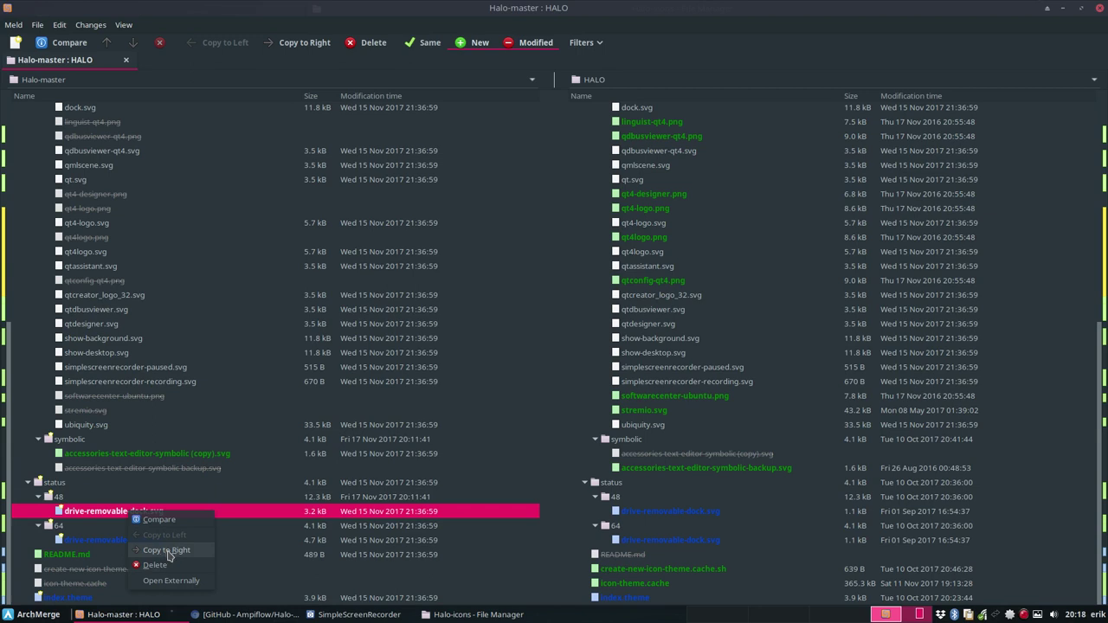
left_click(178, 549)
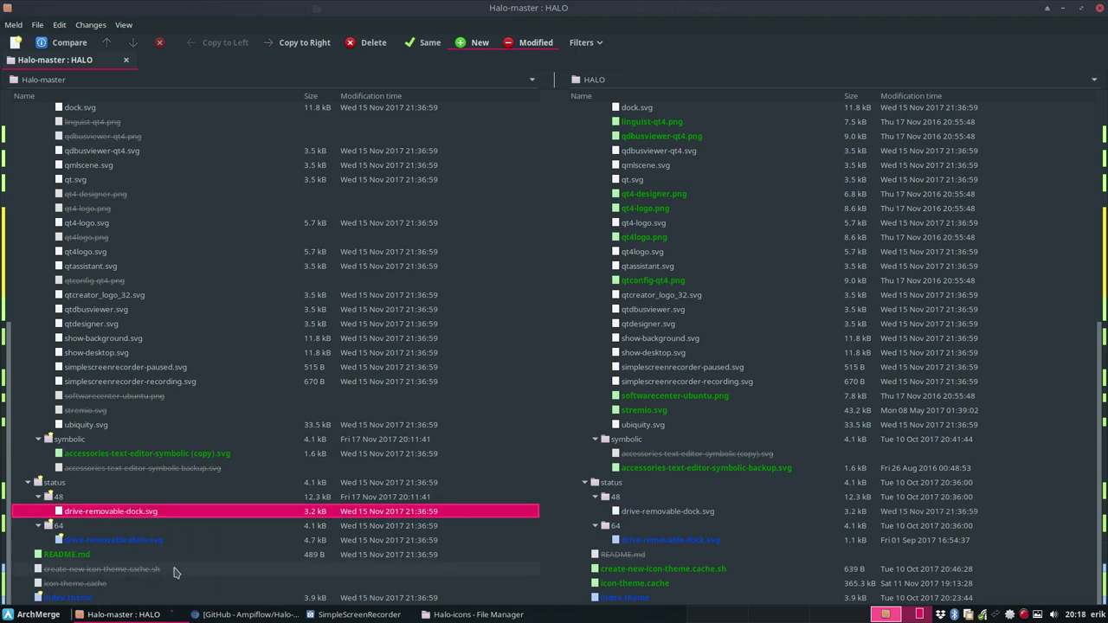
right_click(142, 539)
left_click(178, 502)
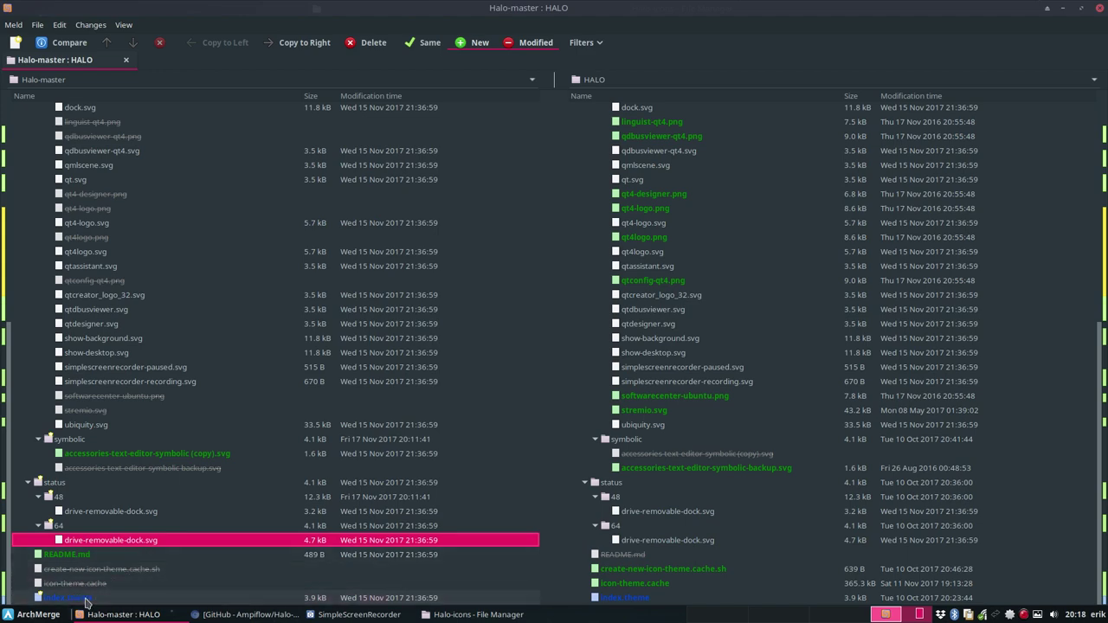
- Open the file comparison of the two index.theme files and examine the Inherits line
double_click(86, 600)
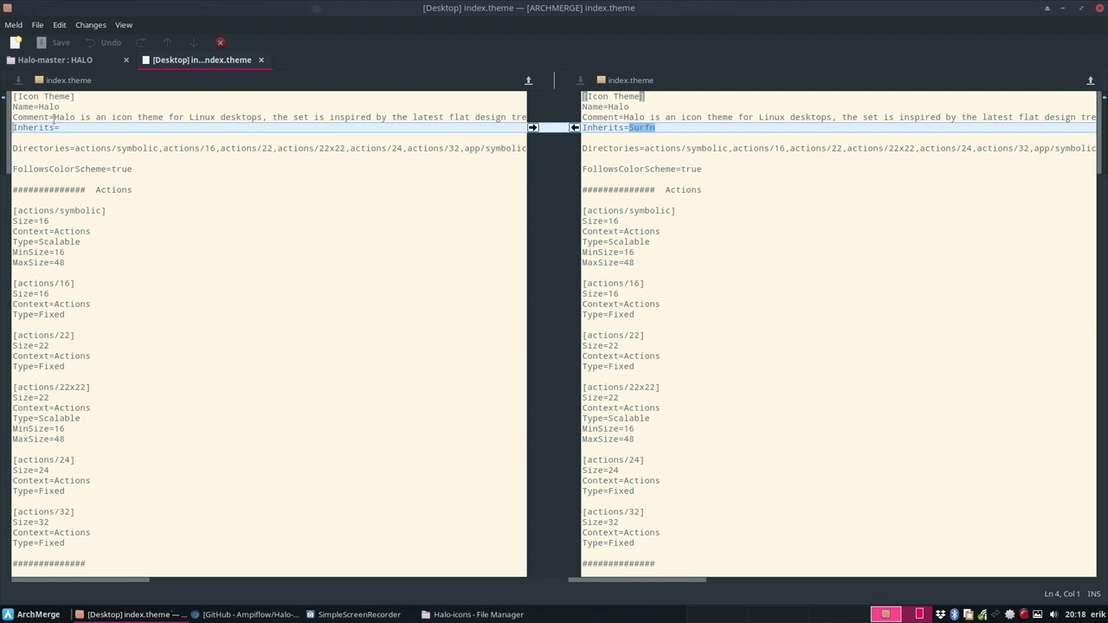
left_click_drag(53, 117, 80, 117)
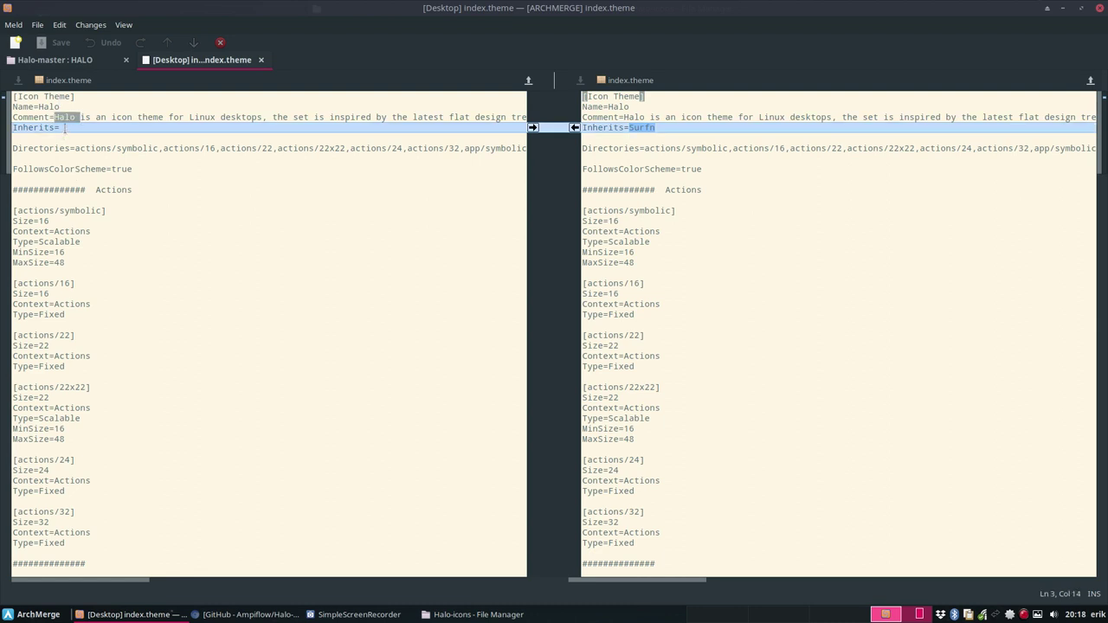
left_click(64, 127)
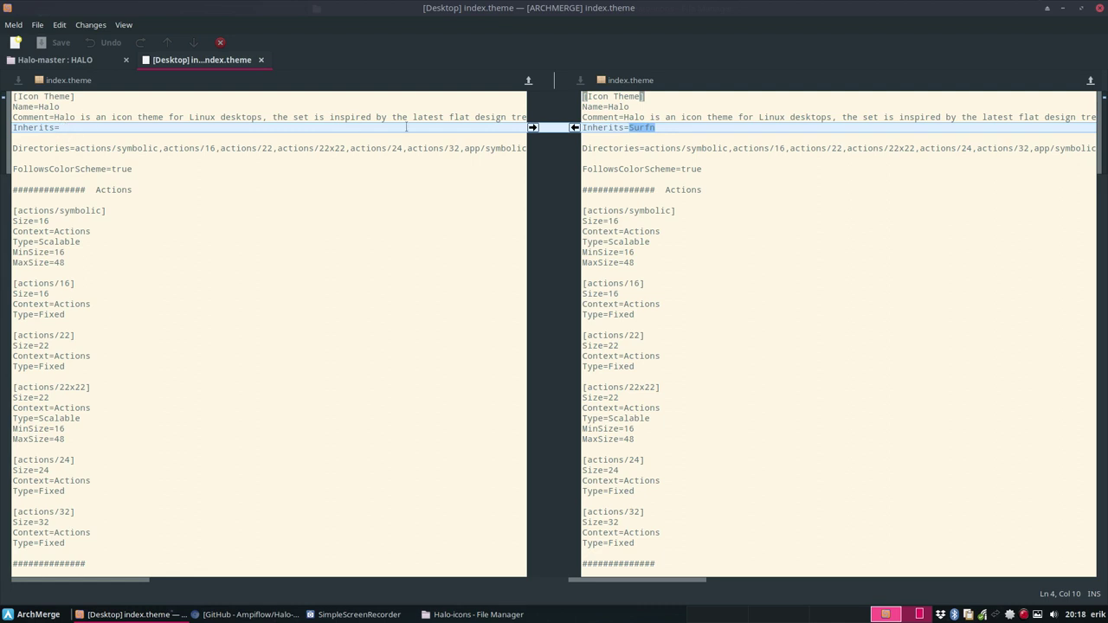
- Try adding Sardi after Surfn on the Inherits line of HALO's index.theme, remove the addition and save the file
left_click(658, 127)
left_click_drag(630, 127, 658, 127)
double_click(661, 129)
left_click_drag(629, 127, 661, 128)
type(",")
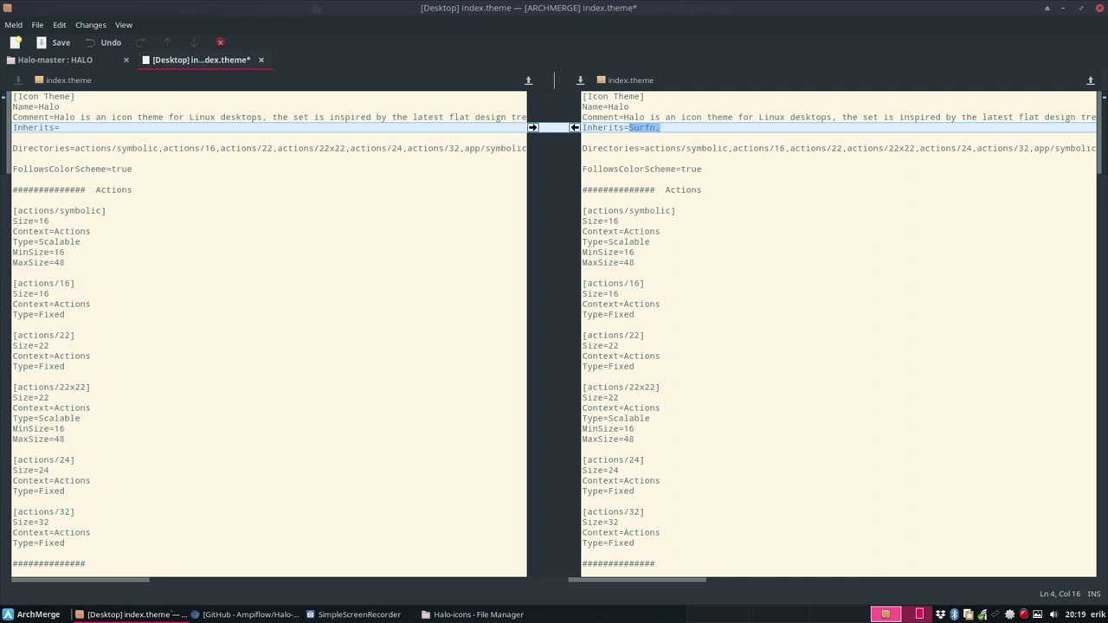
type("Sardi,,,,")
key("BackSpace")
key("BackSpace")
key("BackSpace")
key("BackSpace")
key("BackSpace")
key("BackSpace")
key("BackSpace")
key("BackSpace")
key("BackSpace")
key("BackSpace")
key("ctrl+s")
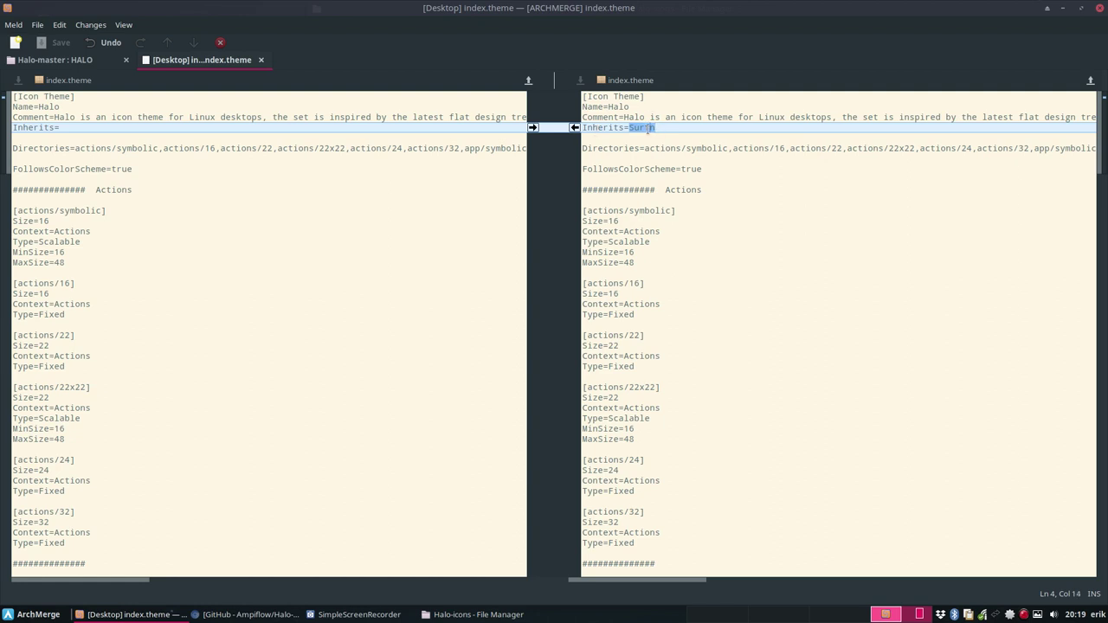
- Close the index.theme comparison and refresh the folder comparison between Halo-master and HALO
left_click(679, 134)
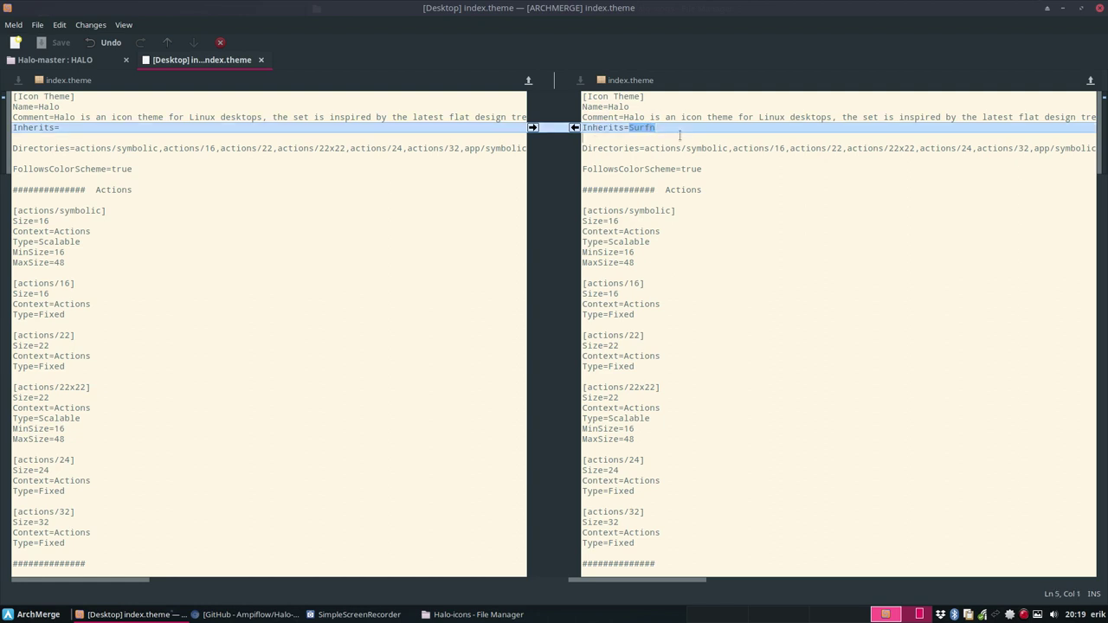
left_click(733, 127)
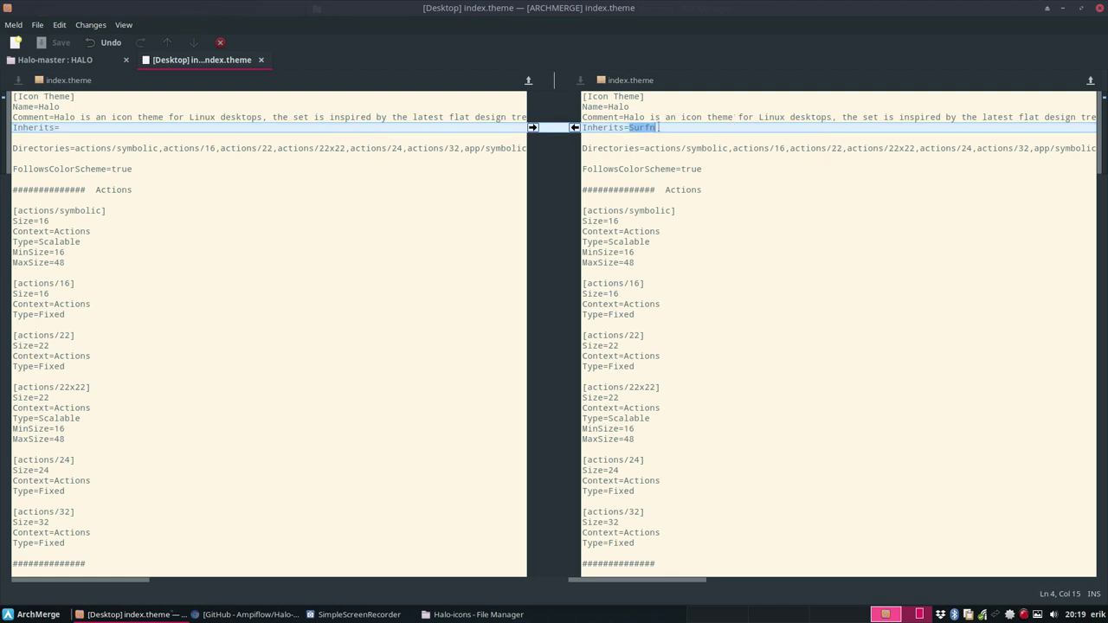
left_click(218, 192)
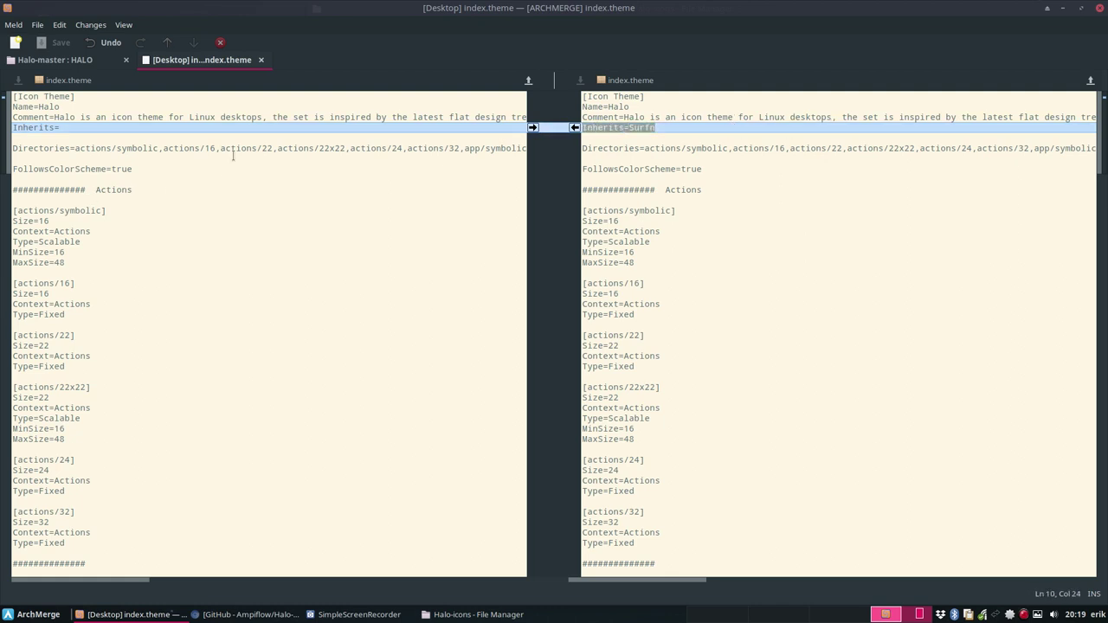
left_click(260, 60)
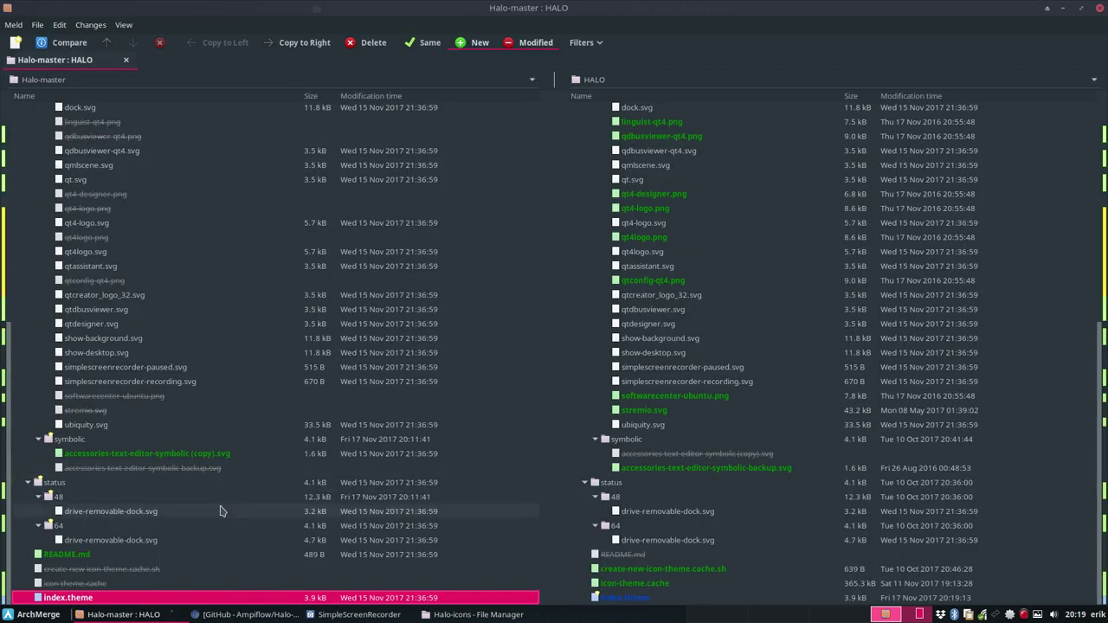
left_click(124, 24)
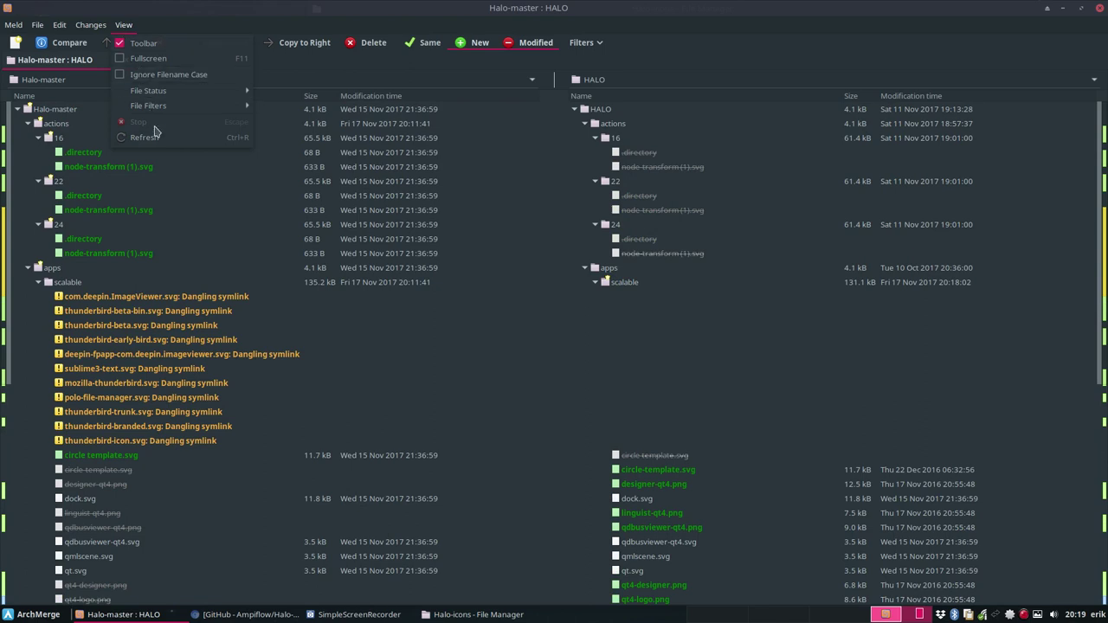
left_click(154, 136)
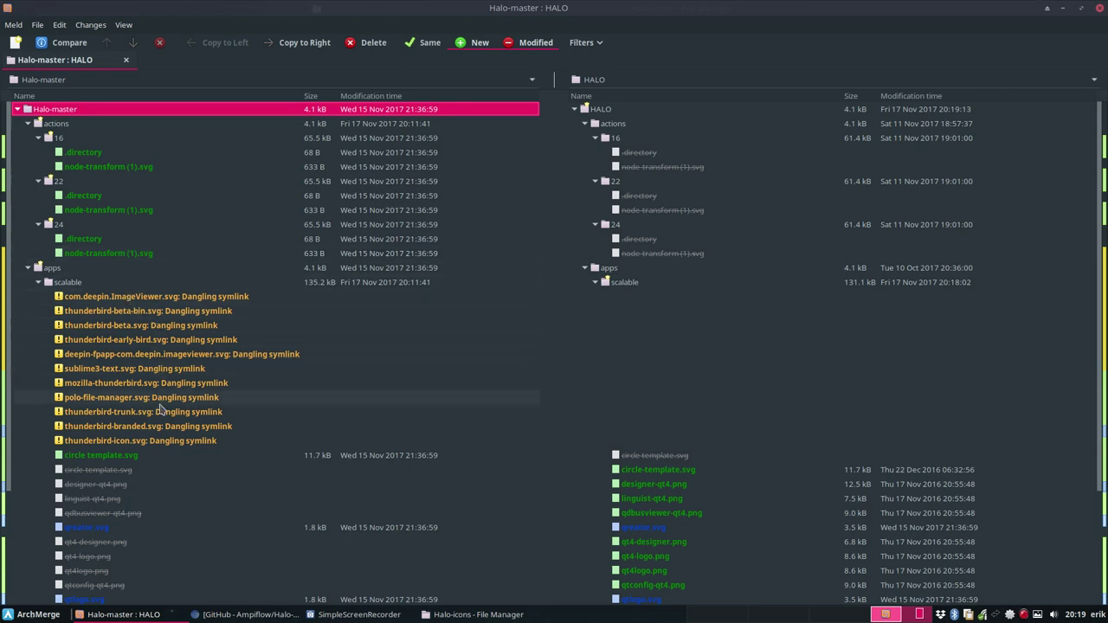
- Copy the modified qreator.svg, qtlogo.svg and ubuntusoftware.svg in apps/scalable from Halo-master to HALO
scroll(160, 409, "down", 3)
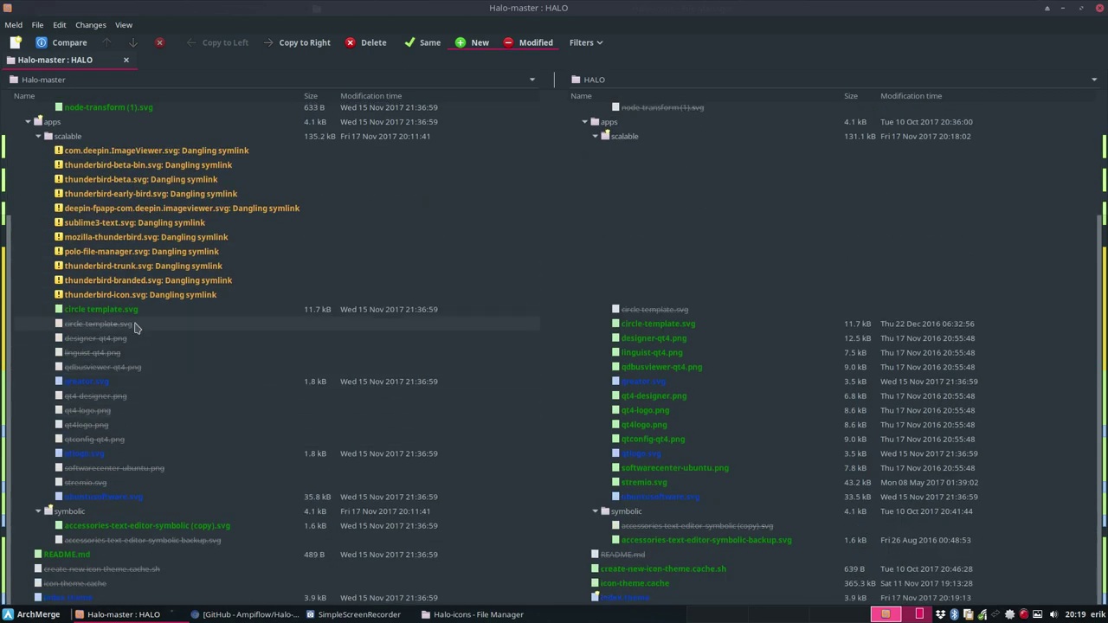
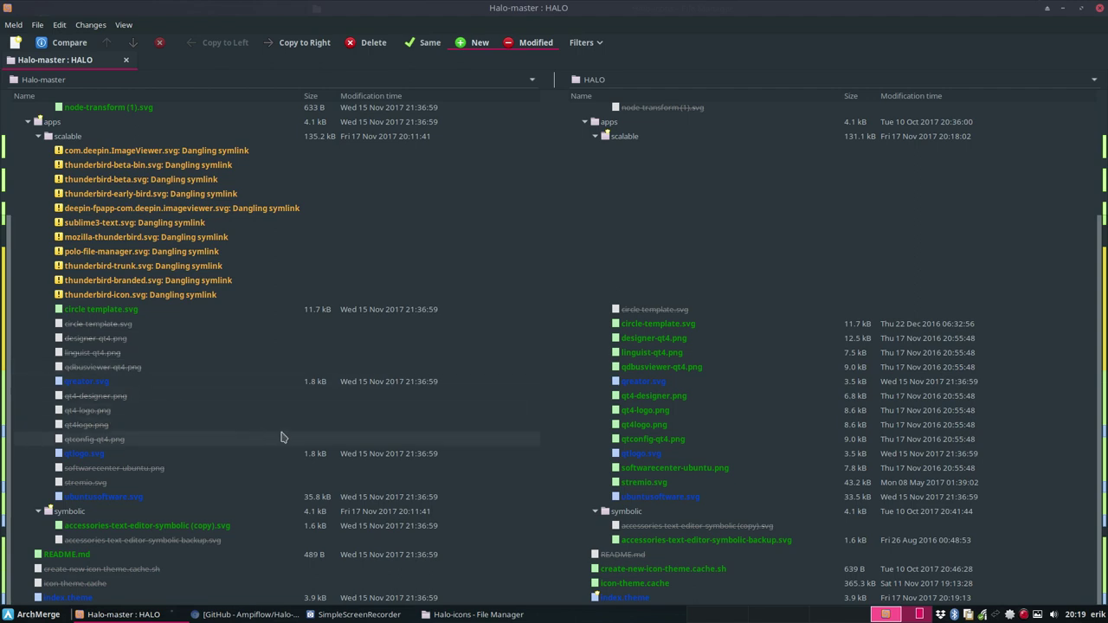
left_click(106, 385)
right_click(106, 385)
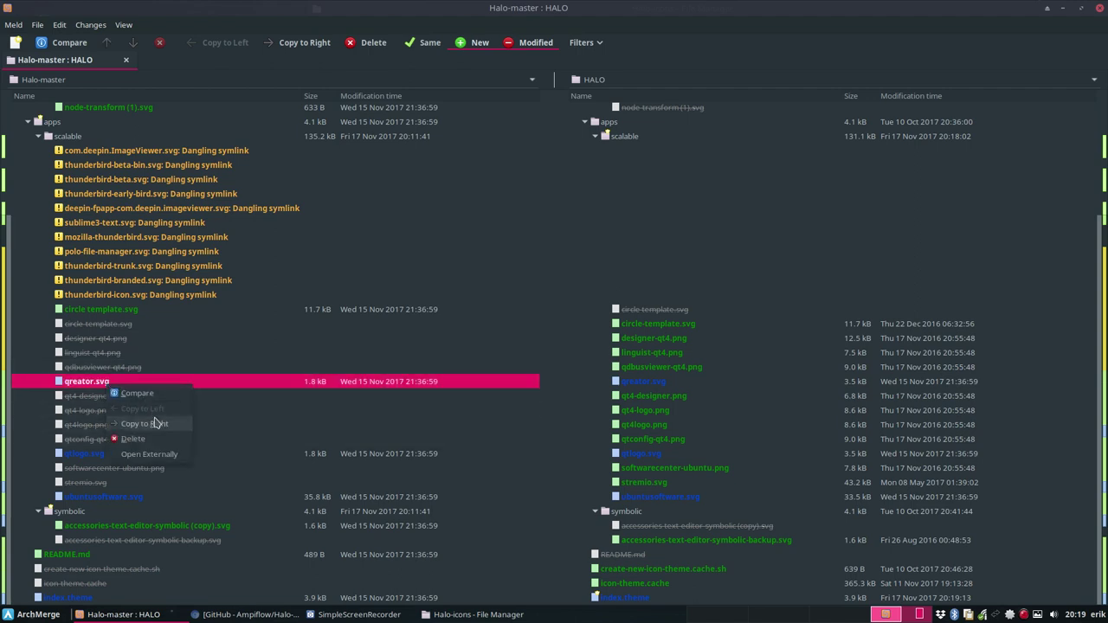
left_click(157, 428)
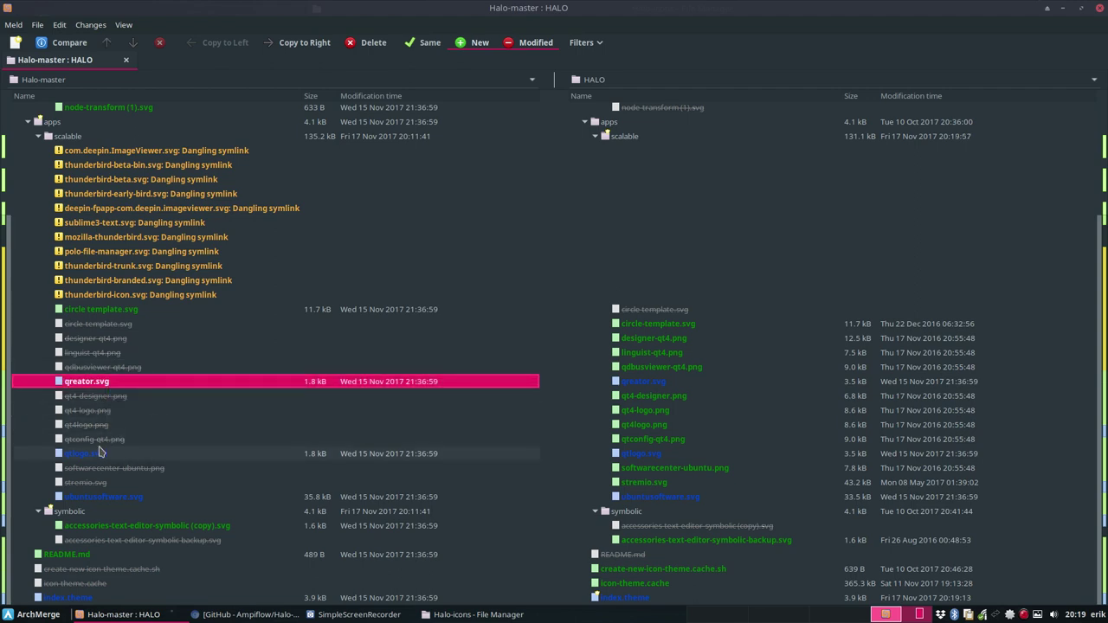
right_click(97, 453)
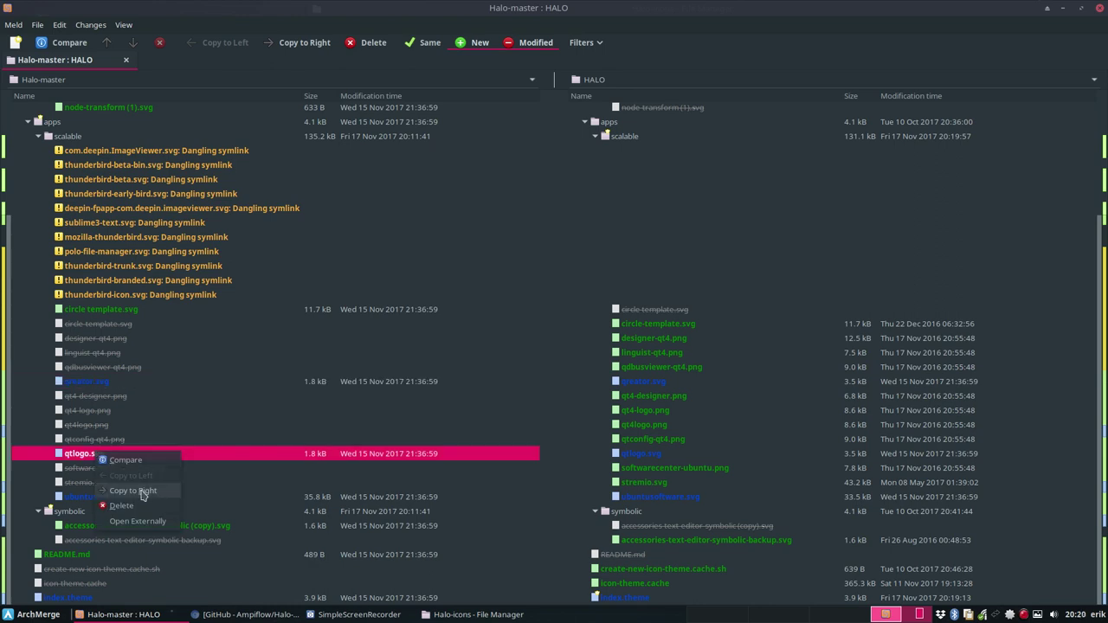
left_click(143, 491)
right_click(122, 500)
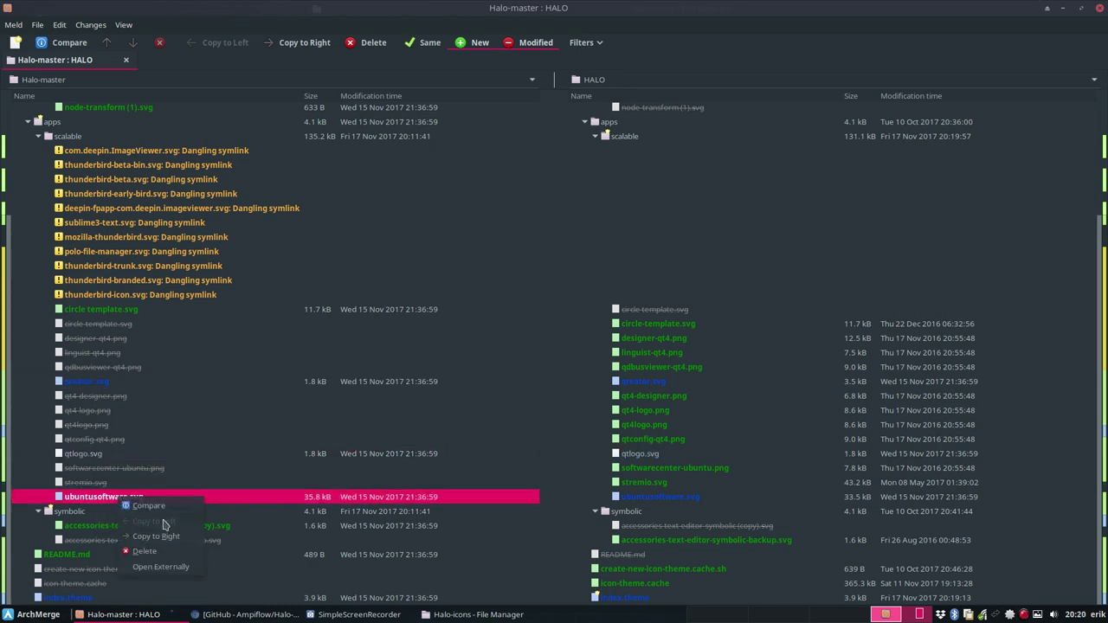
- Copy ubuntusoftware.svg from Halo-master to the HALO folder and refresh the folder comparison
left_click(156, 537)
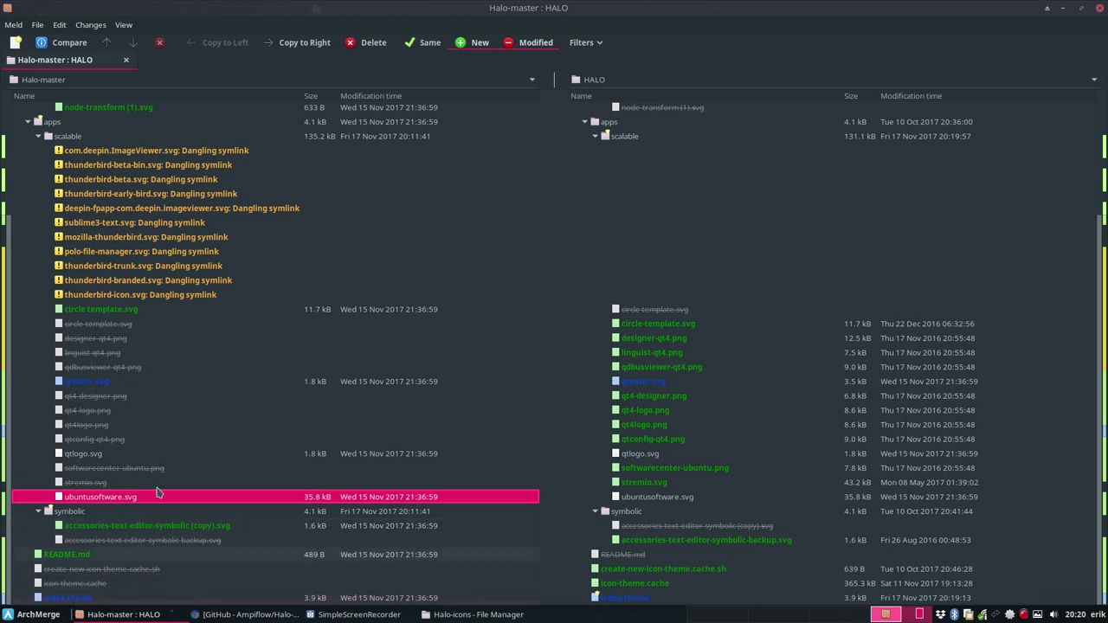
left_click(124, 25)
left_click(145, 141)
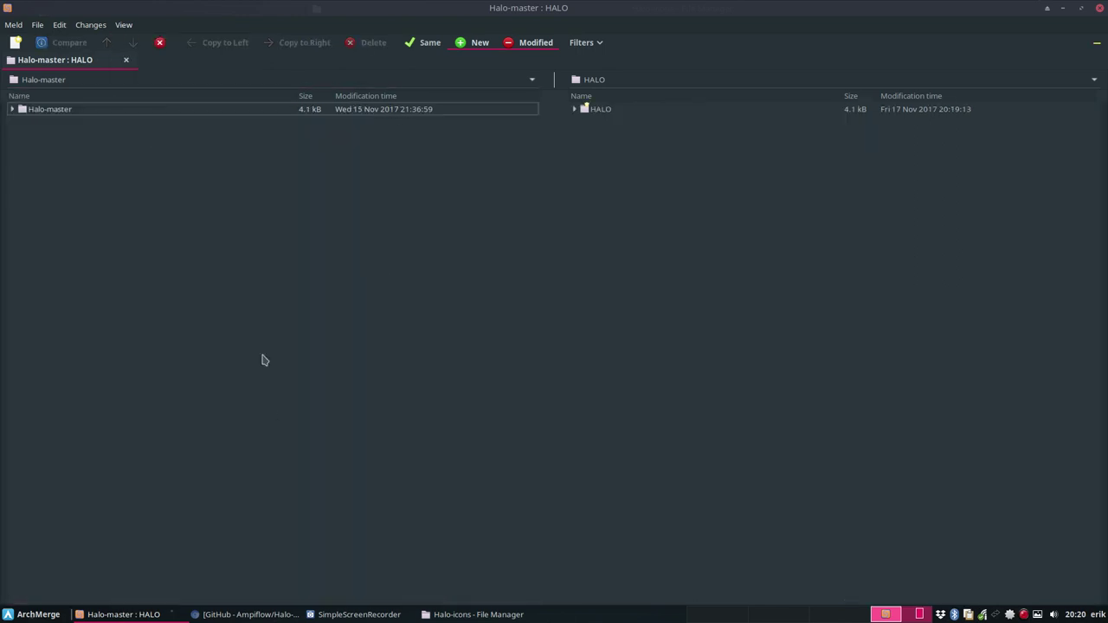
- Copy the modified qt.svg and qtcreator_logo_32.svg in apps/scalable from Halo-master to the HALO folder
scroll(274, 448, "down", 5)
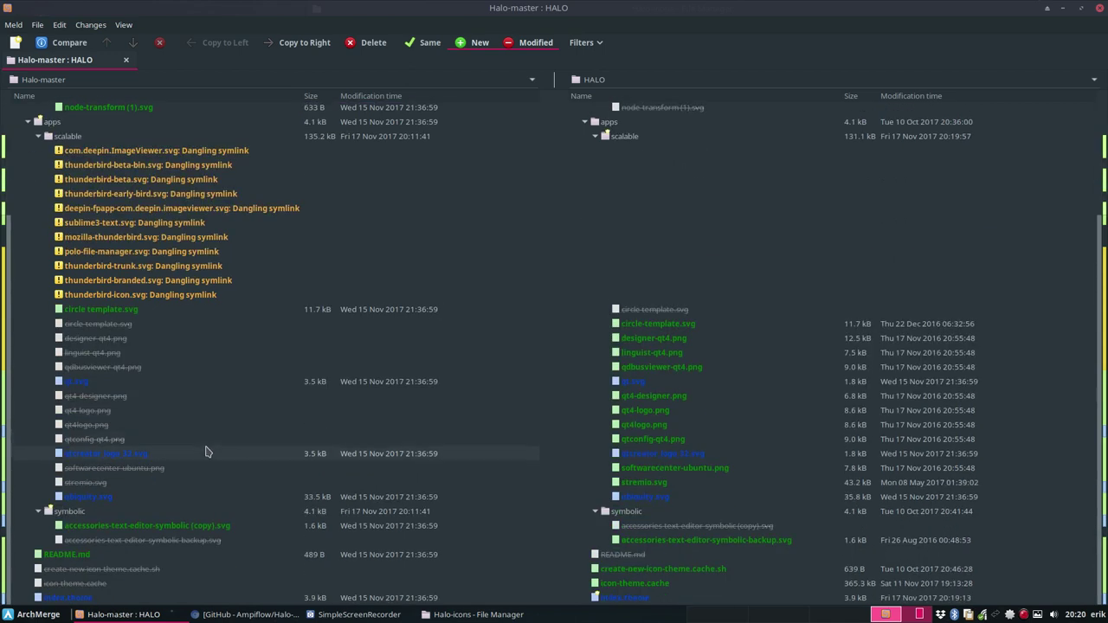
left_click(83, 382)
right_click(84, 385)
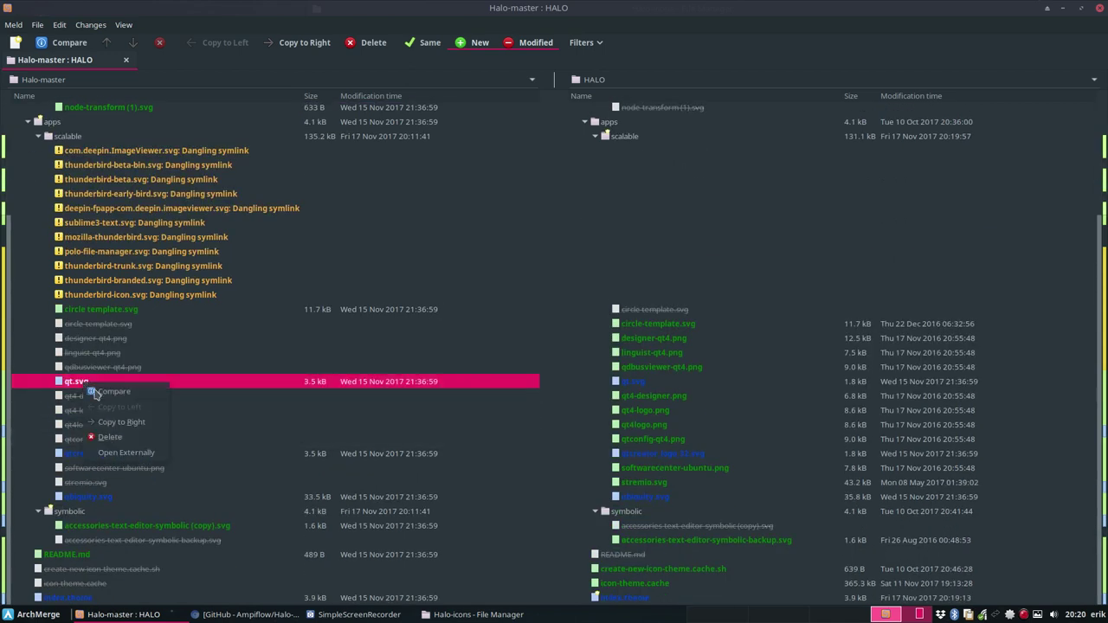
left_click(131, 423)
right_click(116, 455)
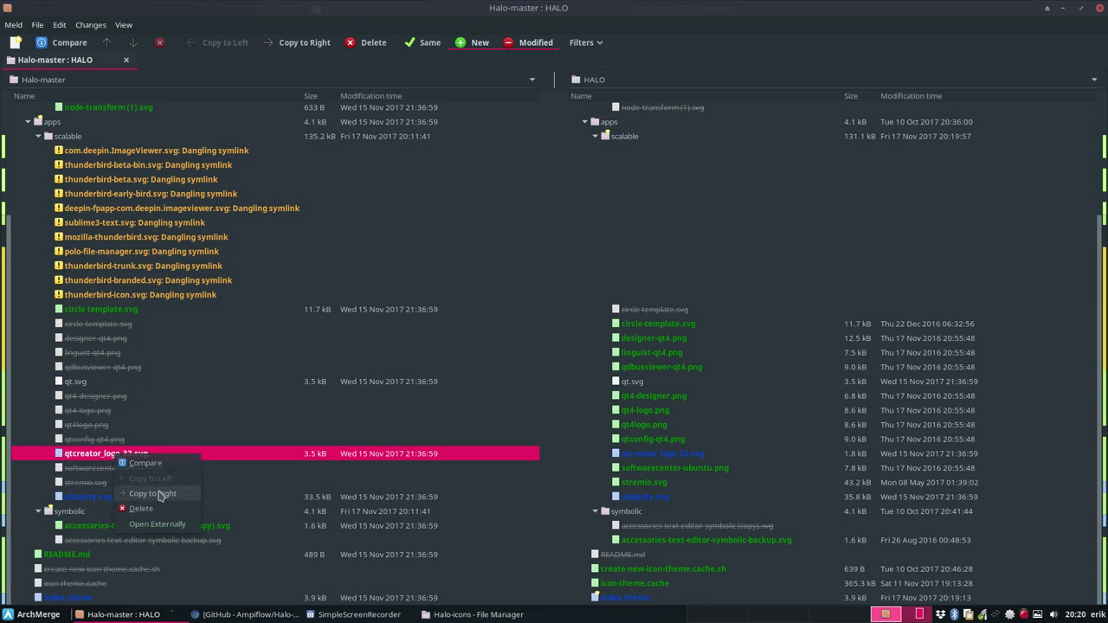
left_click(160, 495)
- Compare the two versions of ubiquity.svg, close that comparison and copy the Halo-master file to the HALO folder
left_click(105, 500)
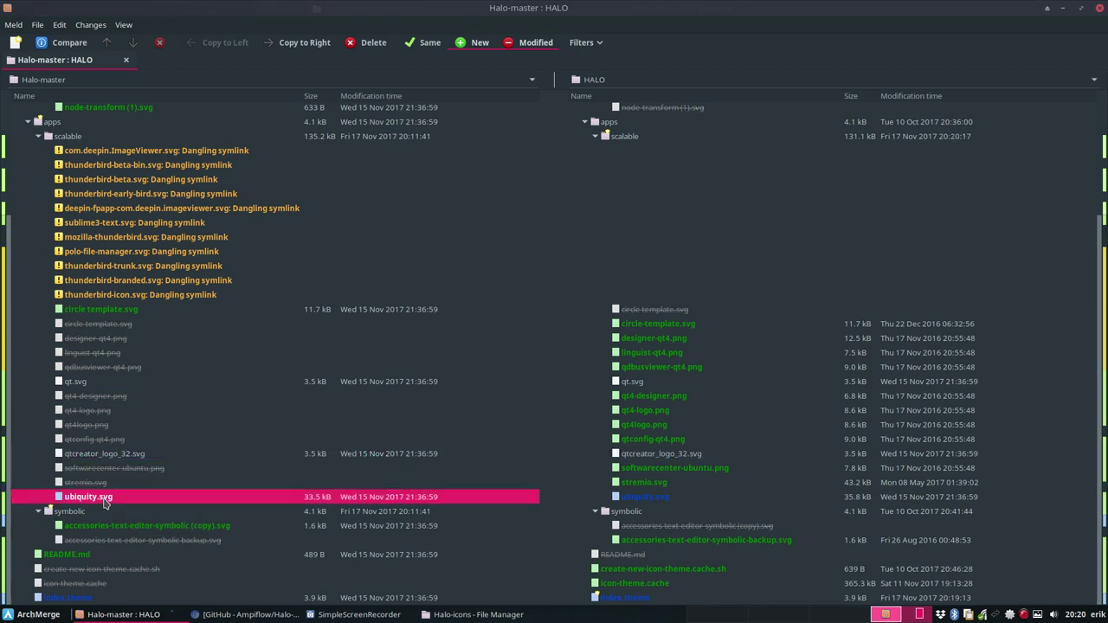
right_click(103, 501)
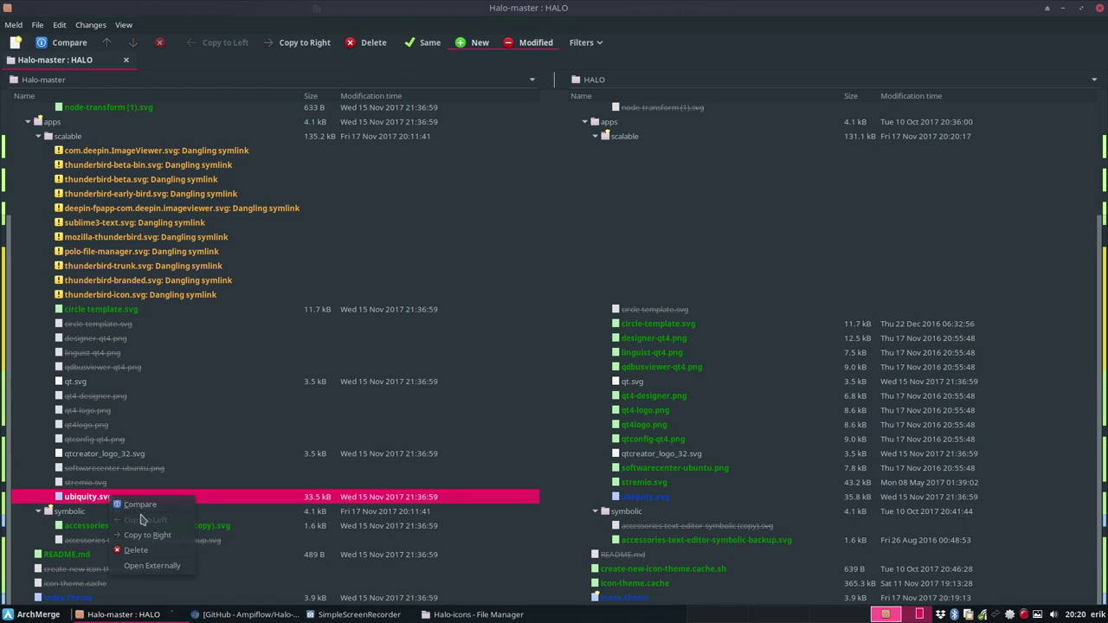
left_click(139, 504)
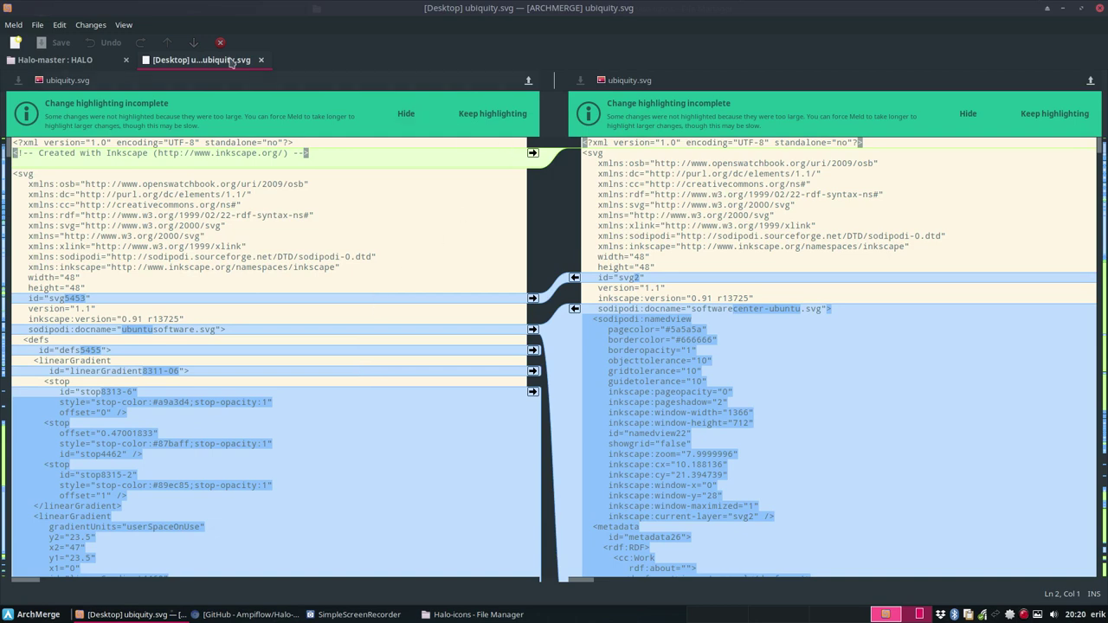
left_click(261, 60)
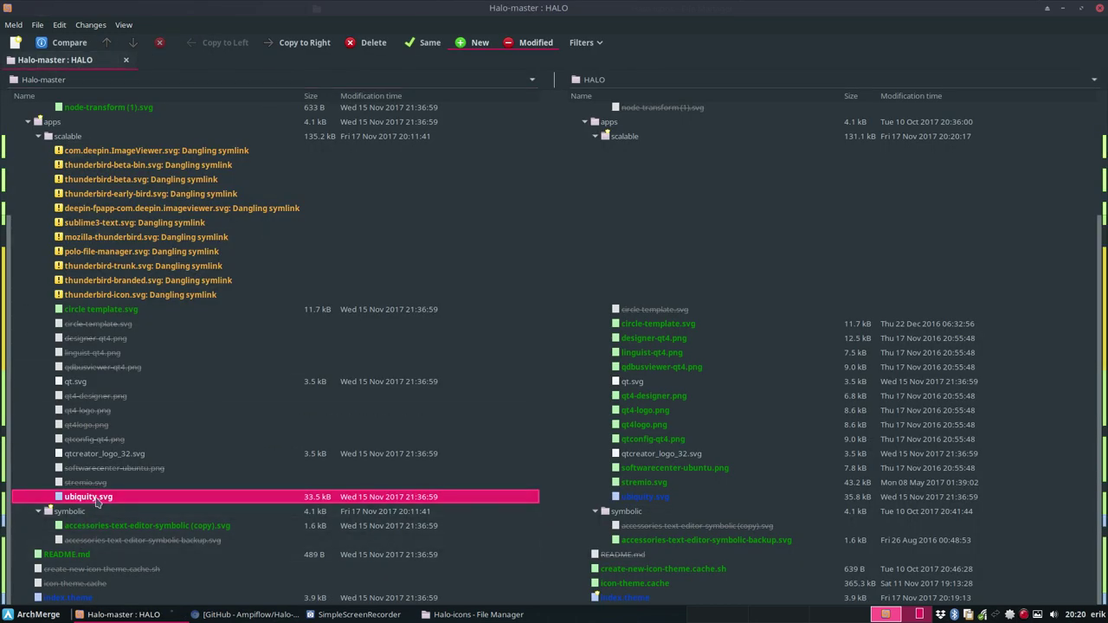
right_click(102, 499)
left_click(143, 537)
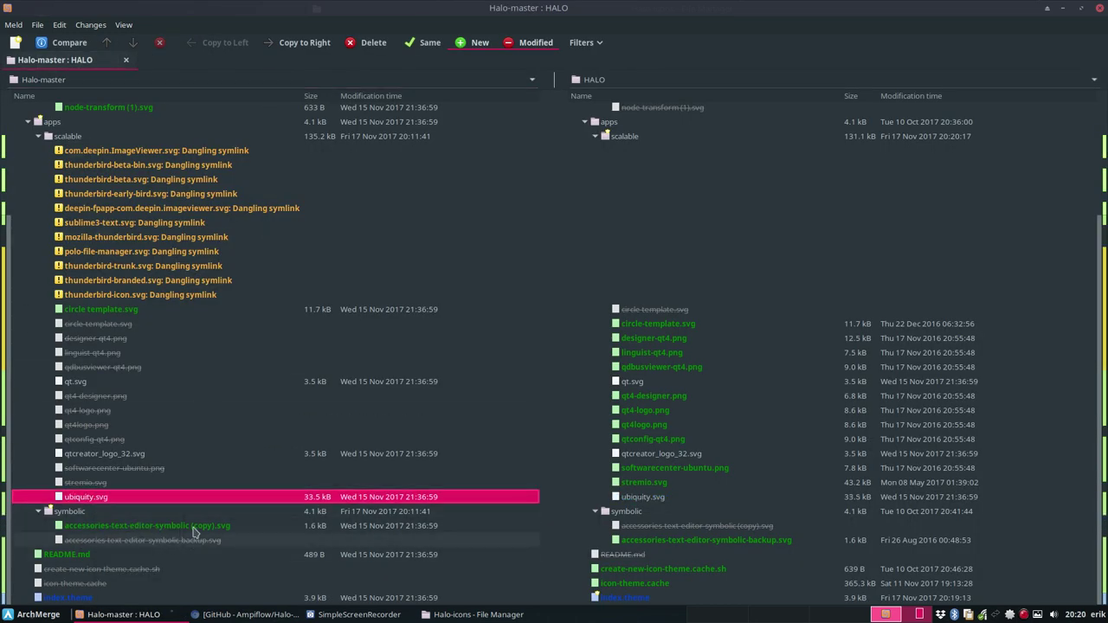
- Refresh the folder comparison between Halo-master and HALO
left_click(92, 26)
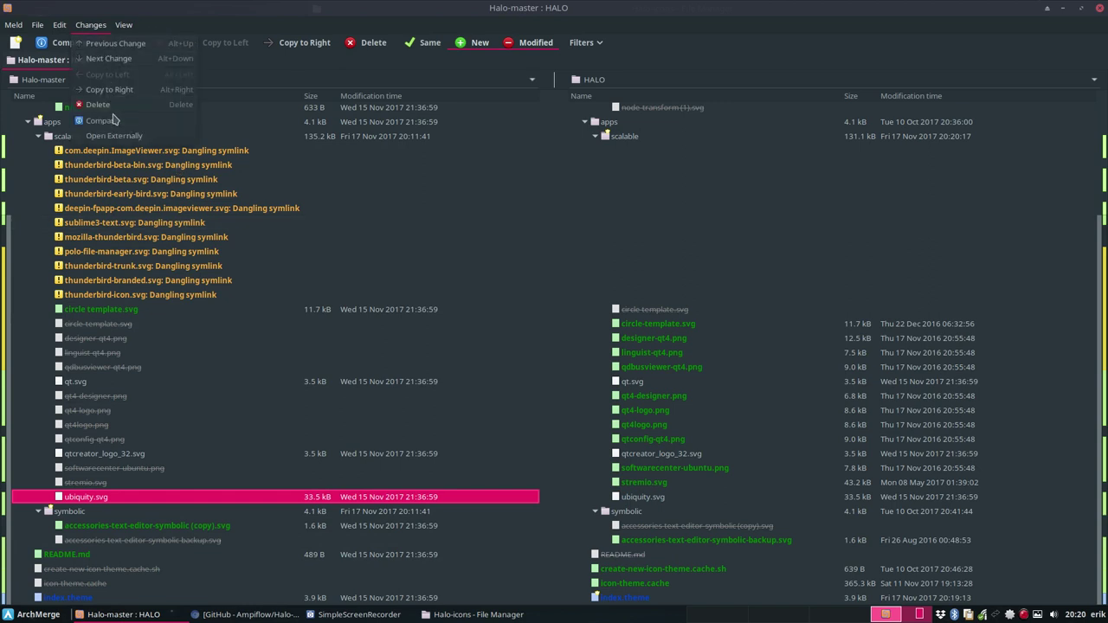
left_click(533, 195)
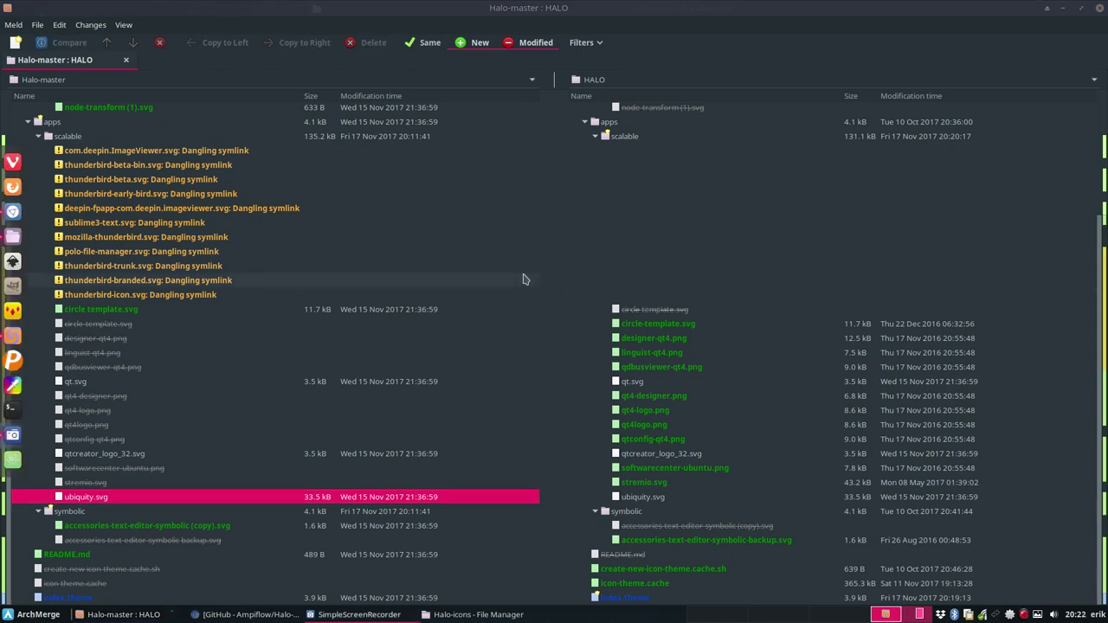
left_click(123, 24)
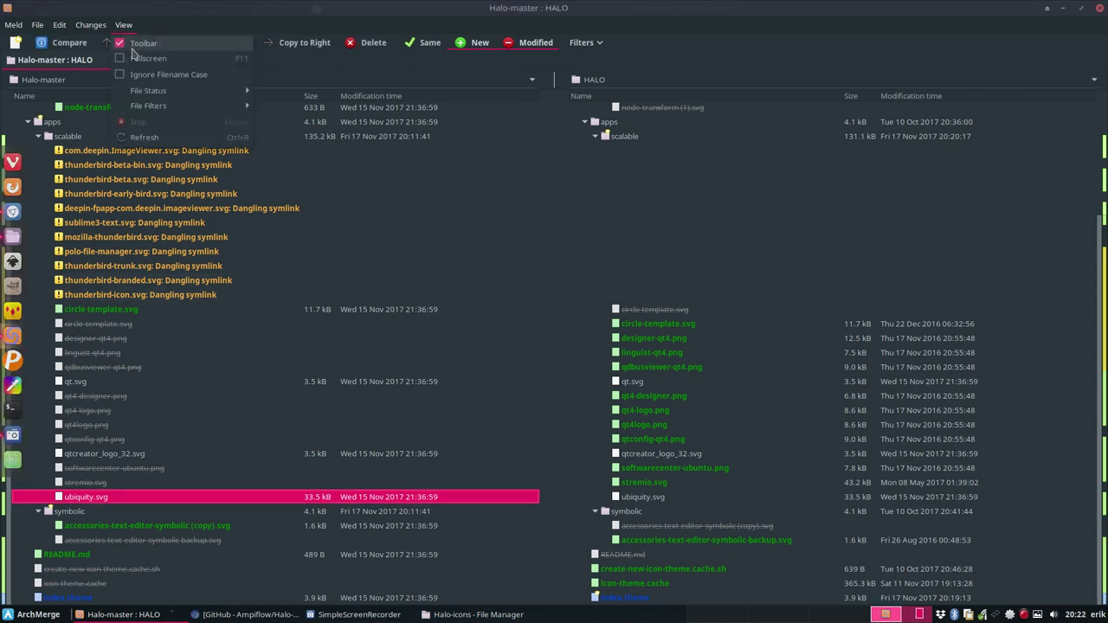
left_click(145, 138)
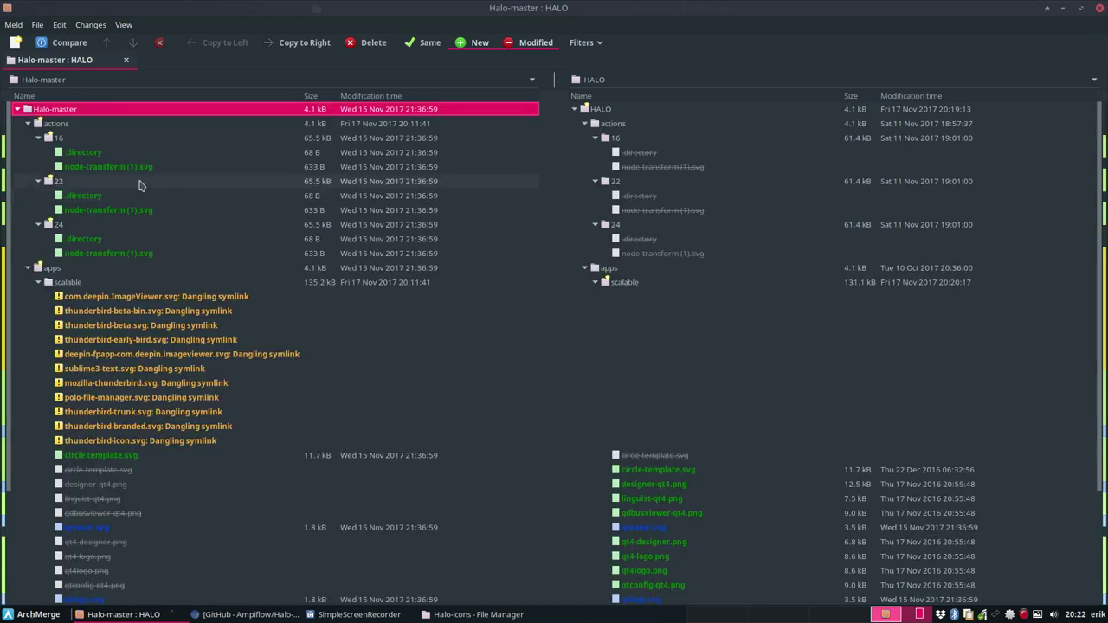
- Open the comparison of qreator.svg, push the Halo-master change into the HALO version, and close it with the HALO file saved
scroll(190, 260, "down", 3)
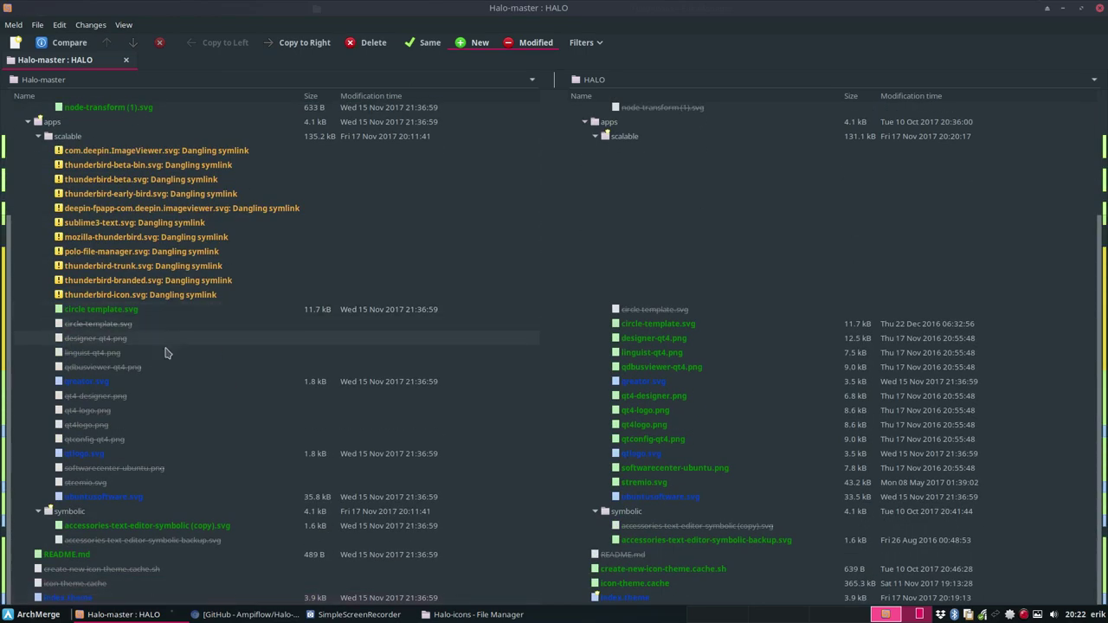
left_click(143, 386)
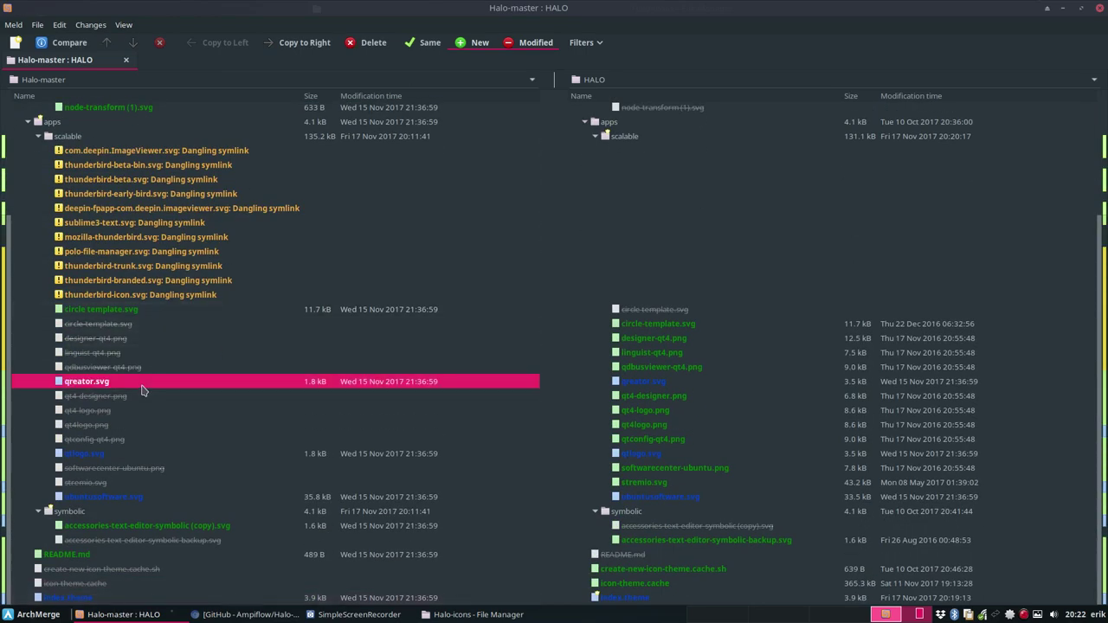
double_click(143, 386)
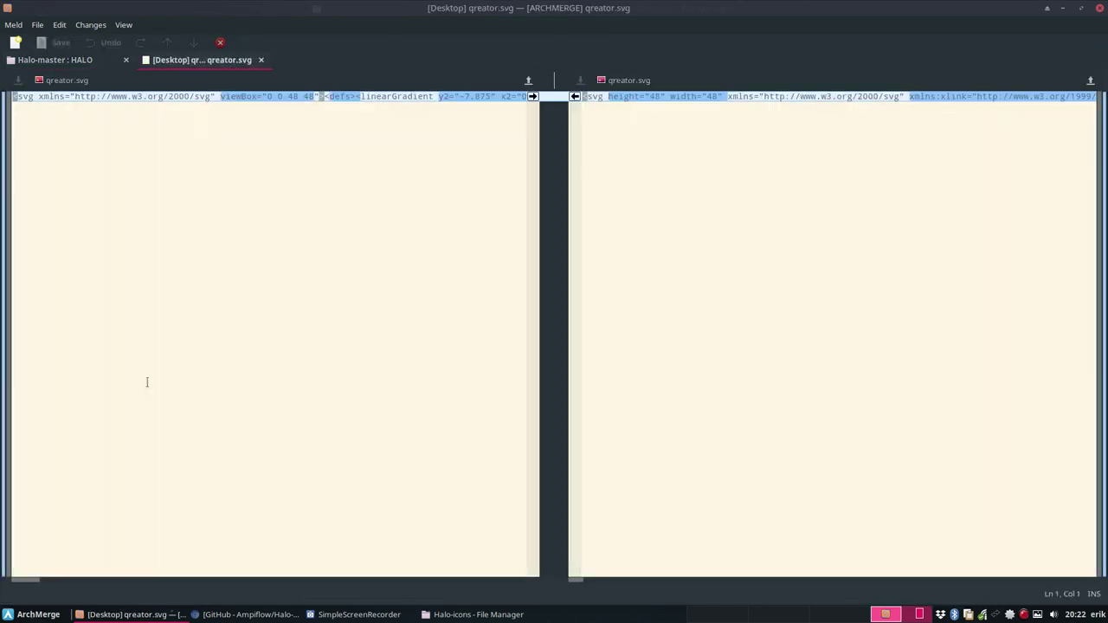
left_click(532, 96)
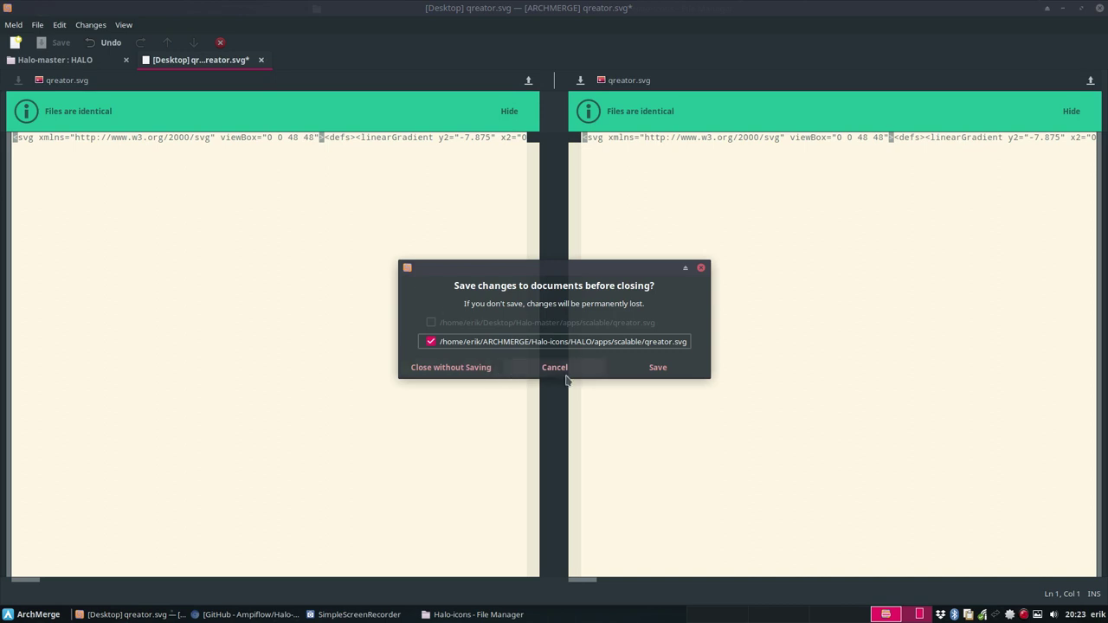
left_click(657, 367)
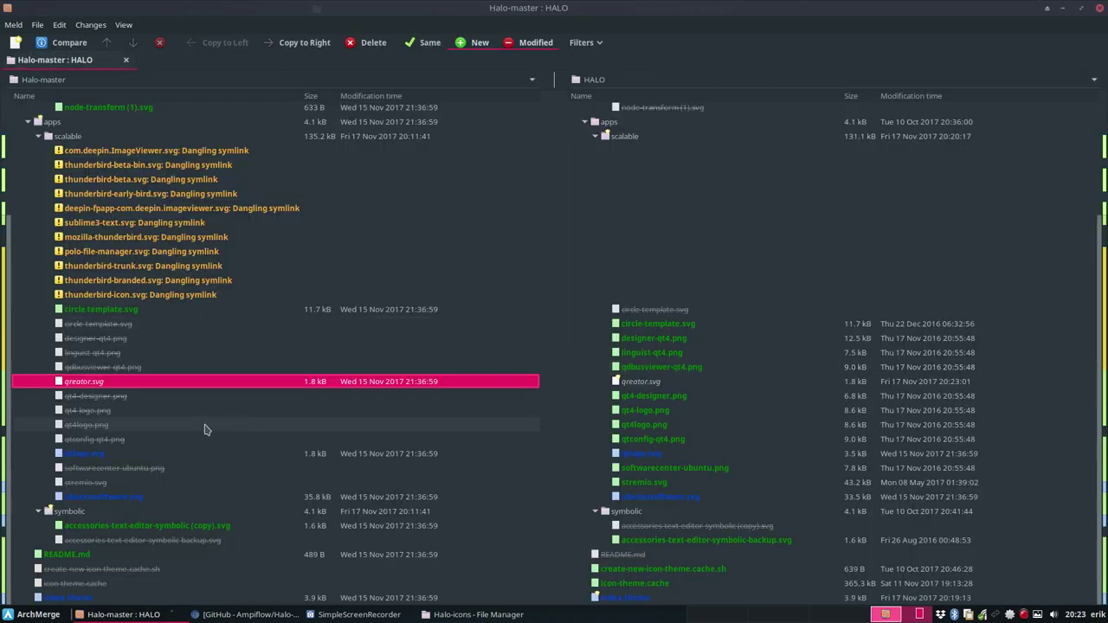
- Inspect the two versions of qtlogo.svg side by side and close their comparison
double_click(116, 455)
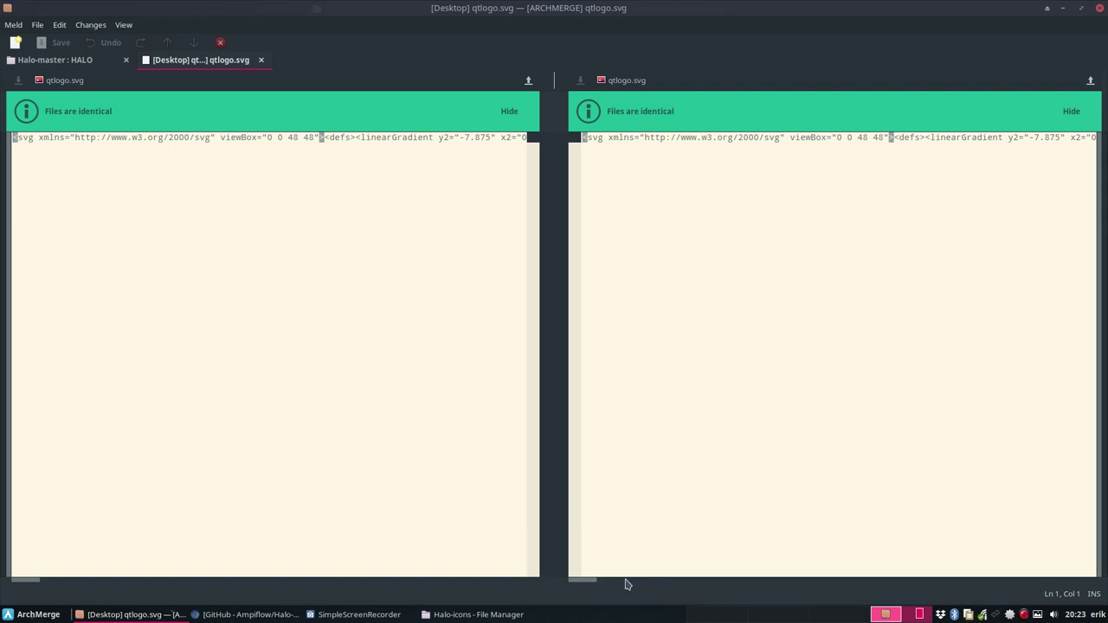
left_click_drag(585, 581, 435, 593)
left_click(261, 60)
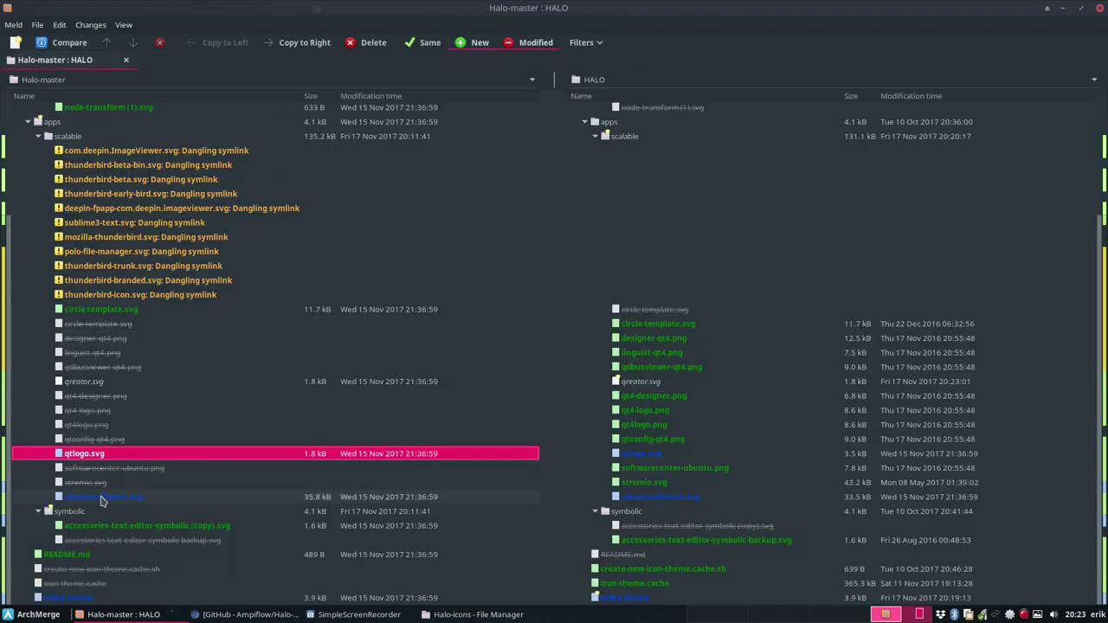
- Replace the entire contents of HALO's ubuntusoftware.svg with the Halo-master version's text, then close the comparison and save the file
double_click(101, 500)
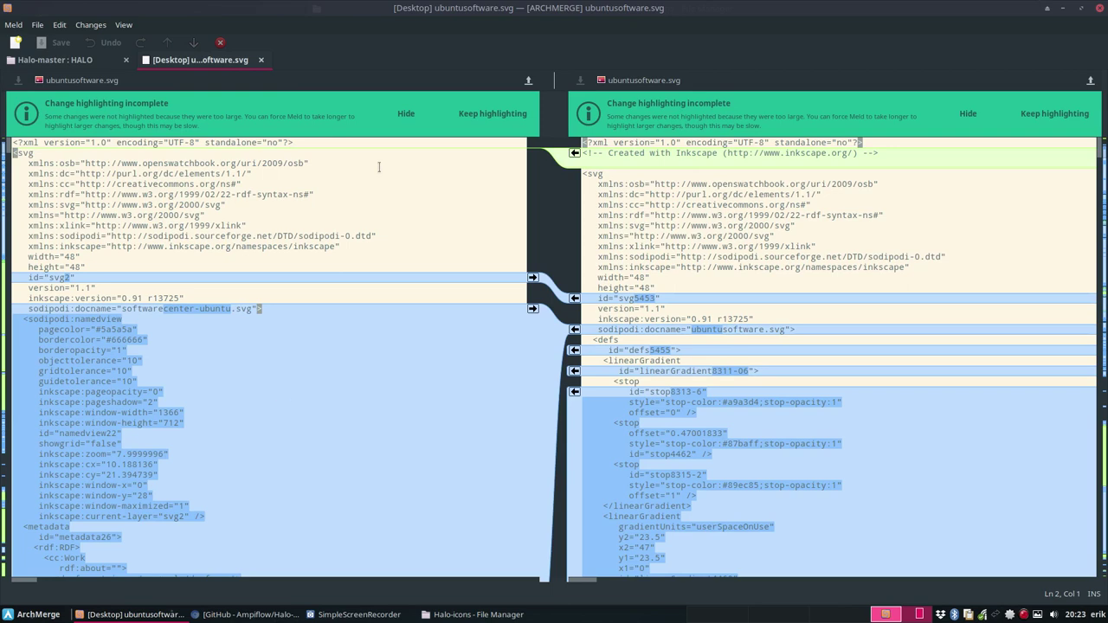
left_click(405, 203)
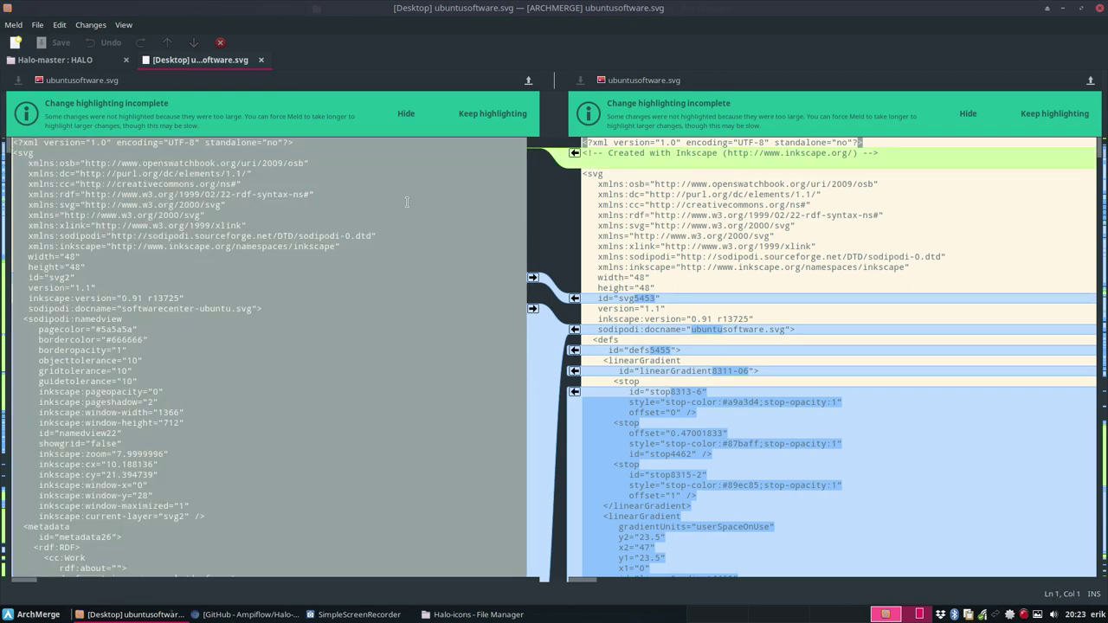
left_click(790, 183)
key("ctrl+a")
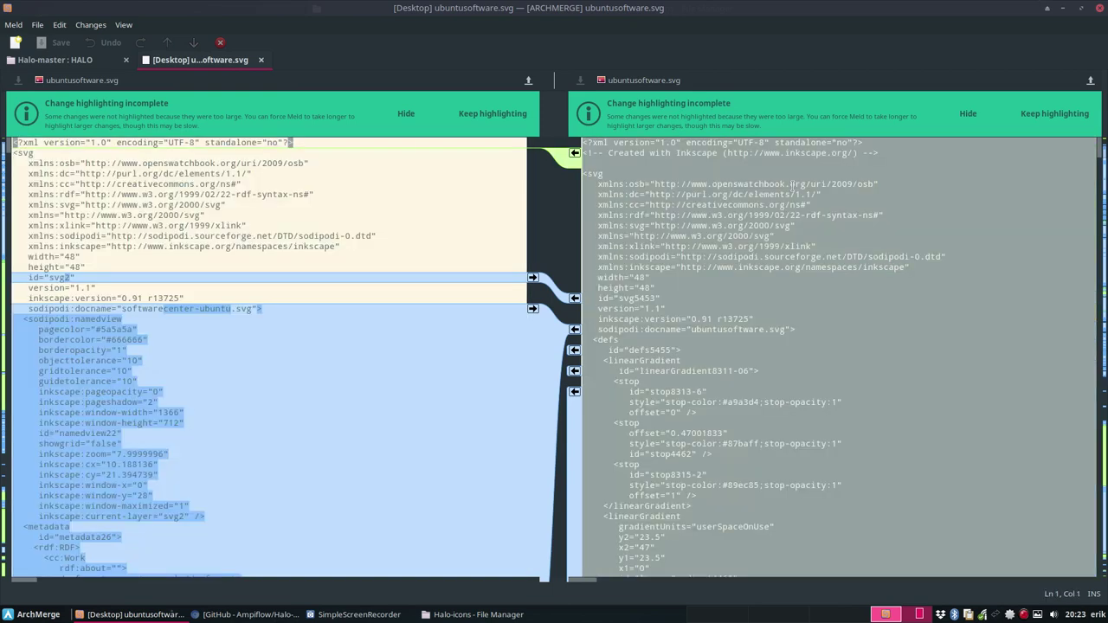
key("Delete")
key("ctrl+v")
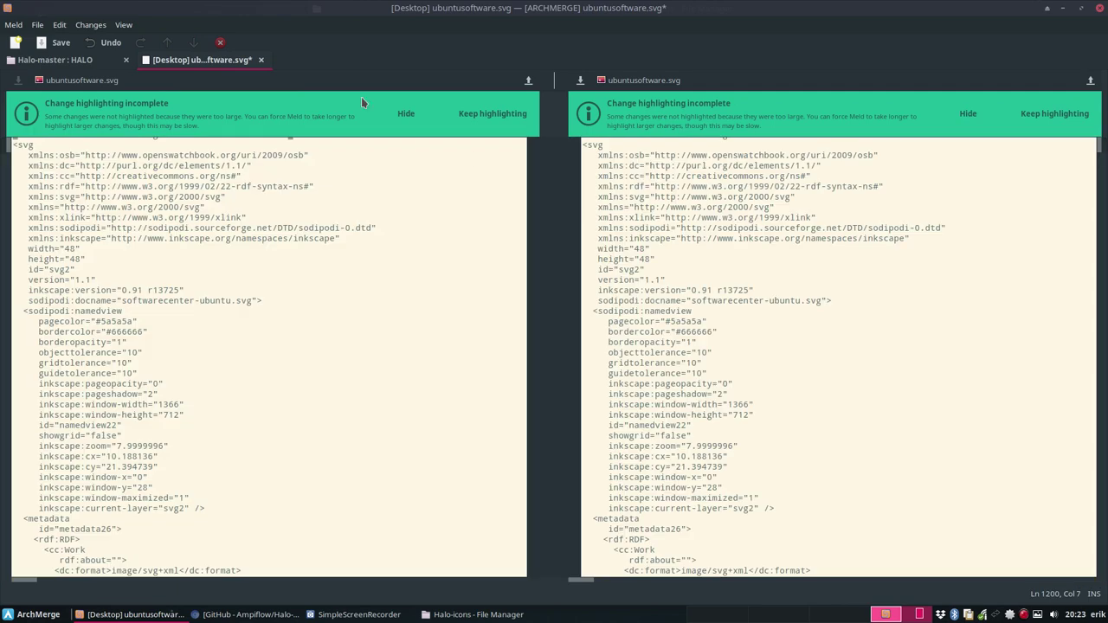
left_click(260, 60)
left_click(667, 367)
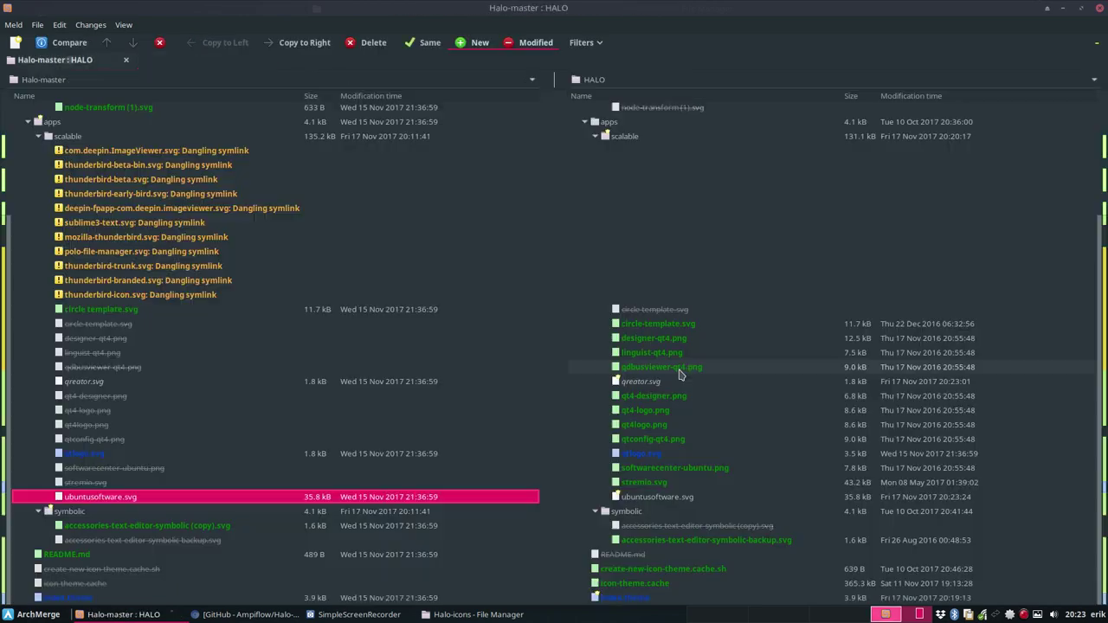
- Refresh the folder comparison to recheck the modified icons in apps/scalable, then close Meld
left_click(124, 24)
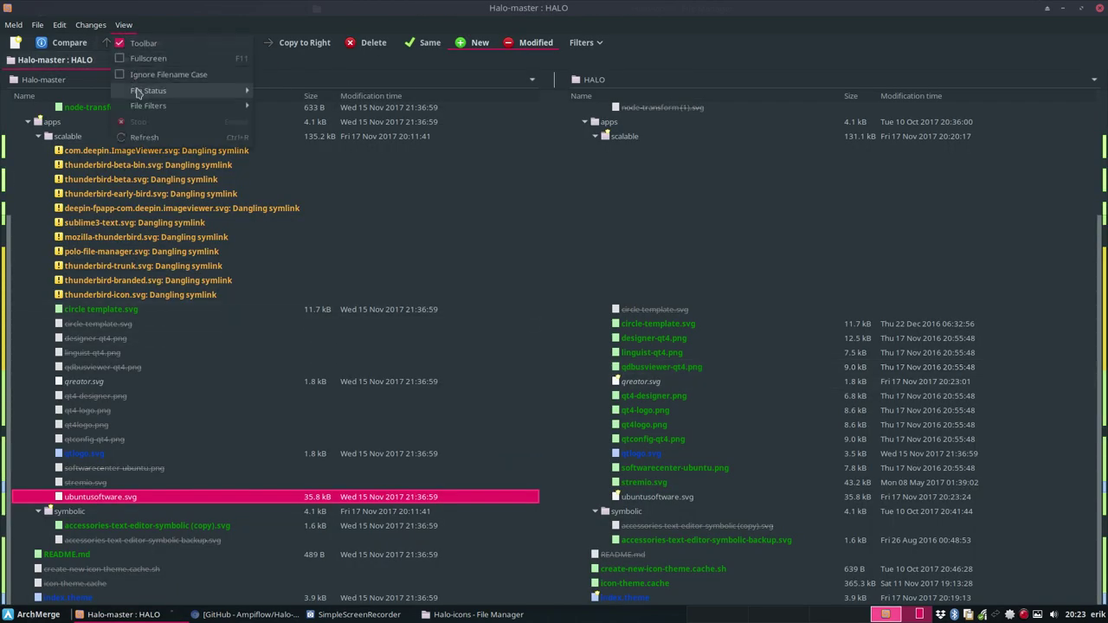
left_click(147, 138)
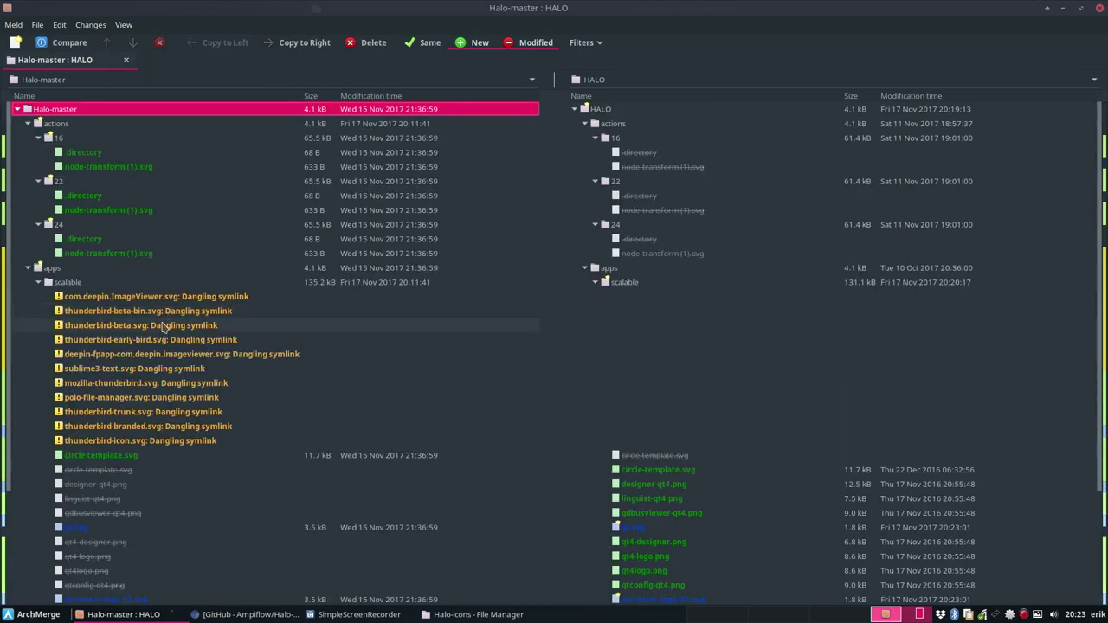
scroll(160, 328, "down", 3)
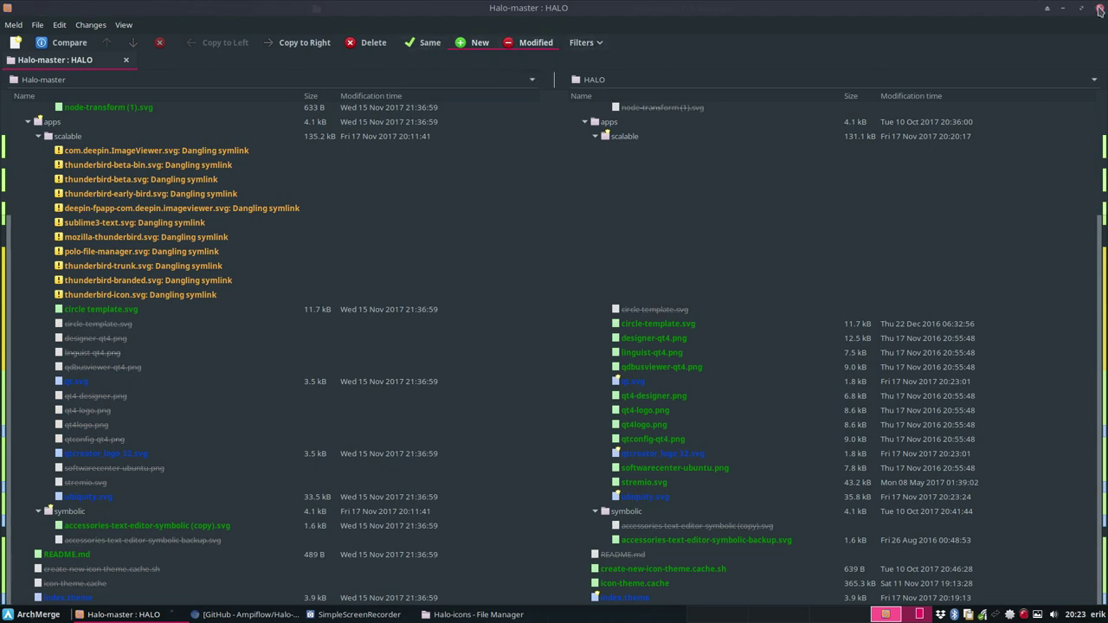
left_click(1099, 10)
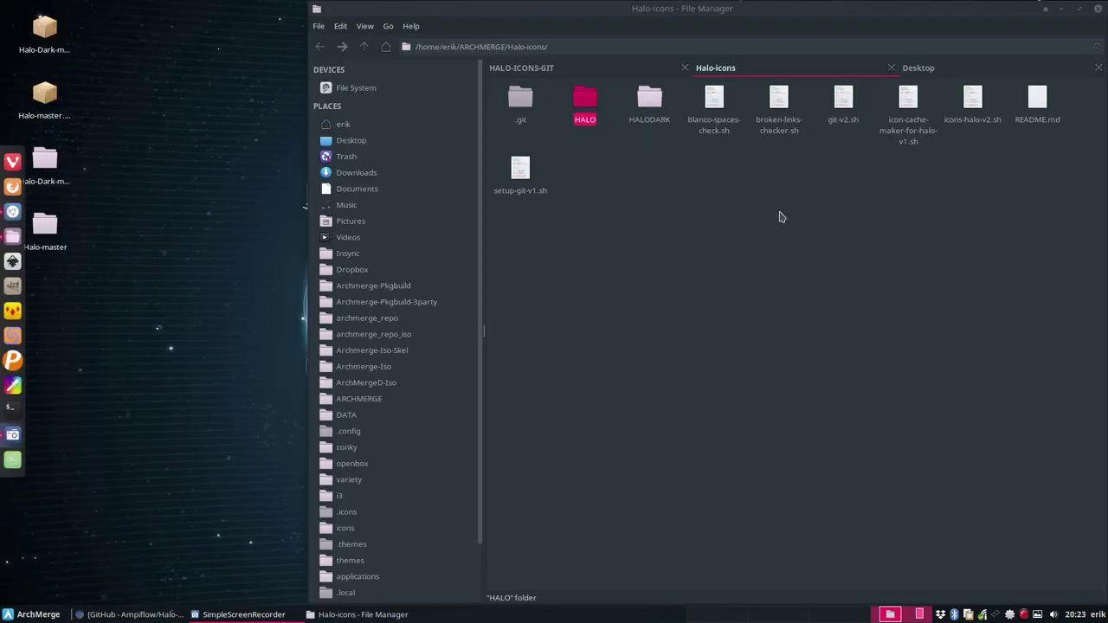
- Open Meld and start a new directory comparison
left_click(585, 102)
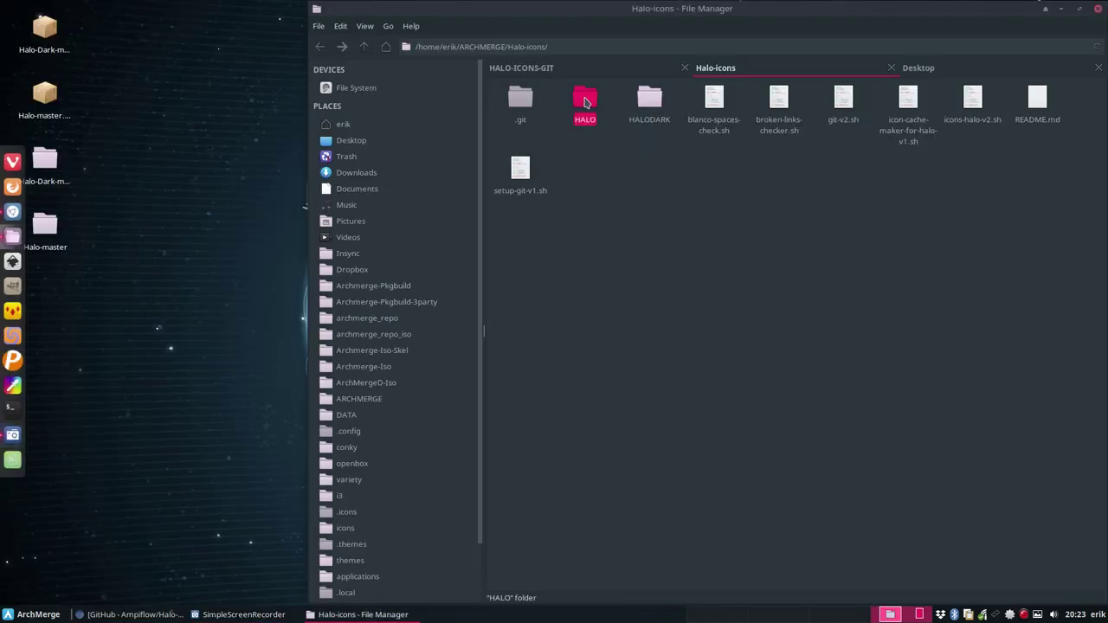
left_click(621, 170)
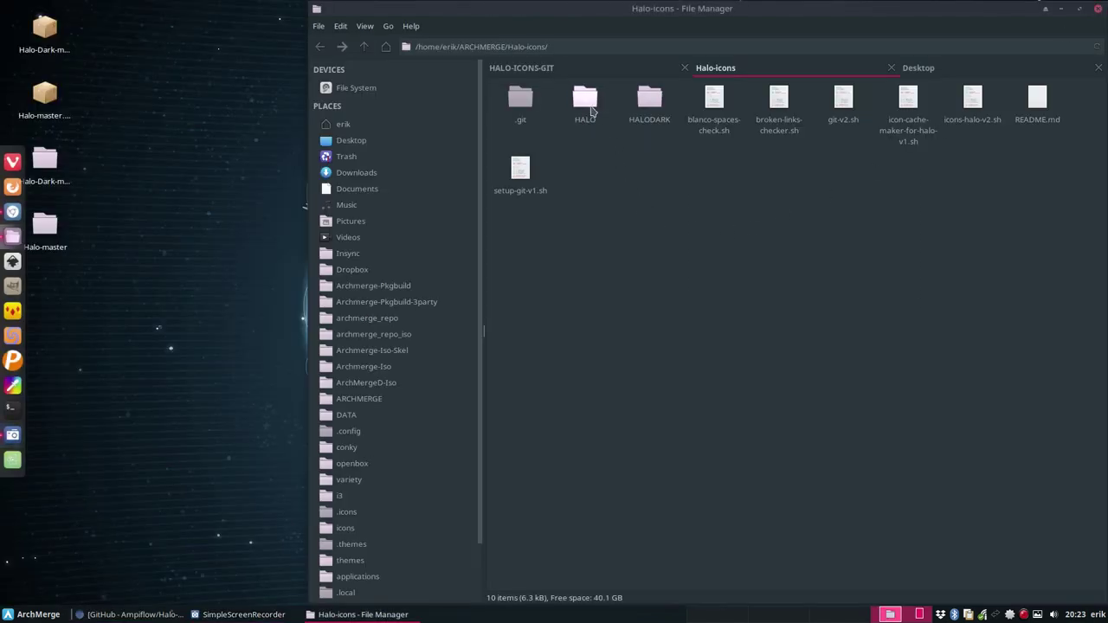
left_click(592, 111)
left_click(596, 164)
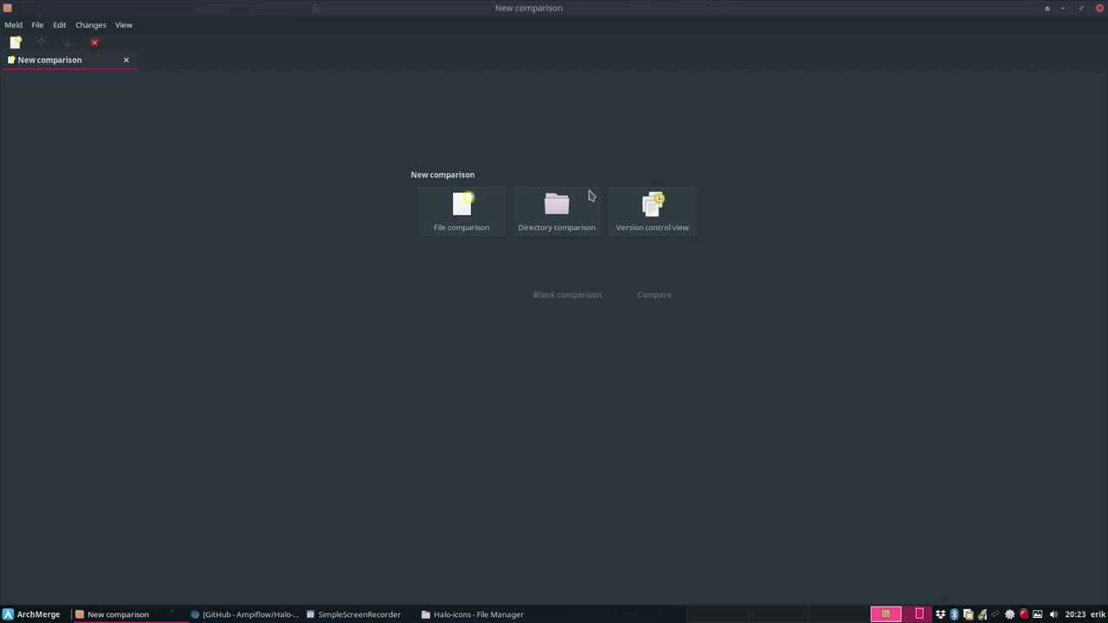
left_click(567, 216)
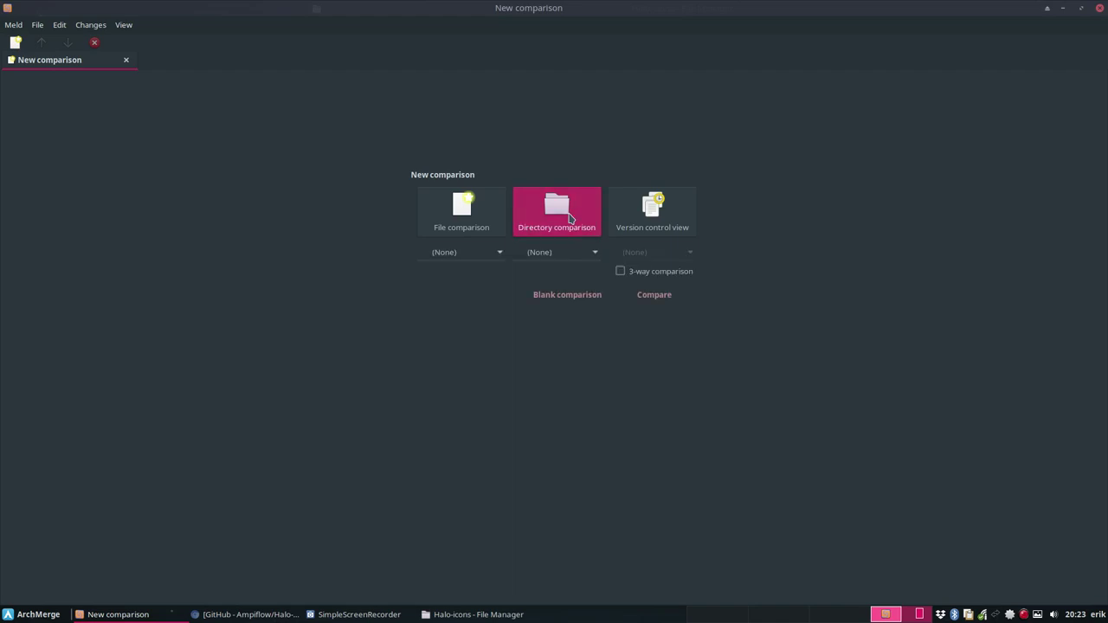
- Set the HALODARK folder inside ARCHMERGE/Halo-icons as the second folder of the comparison
left_click(548, 260)
left_click(534, 237)
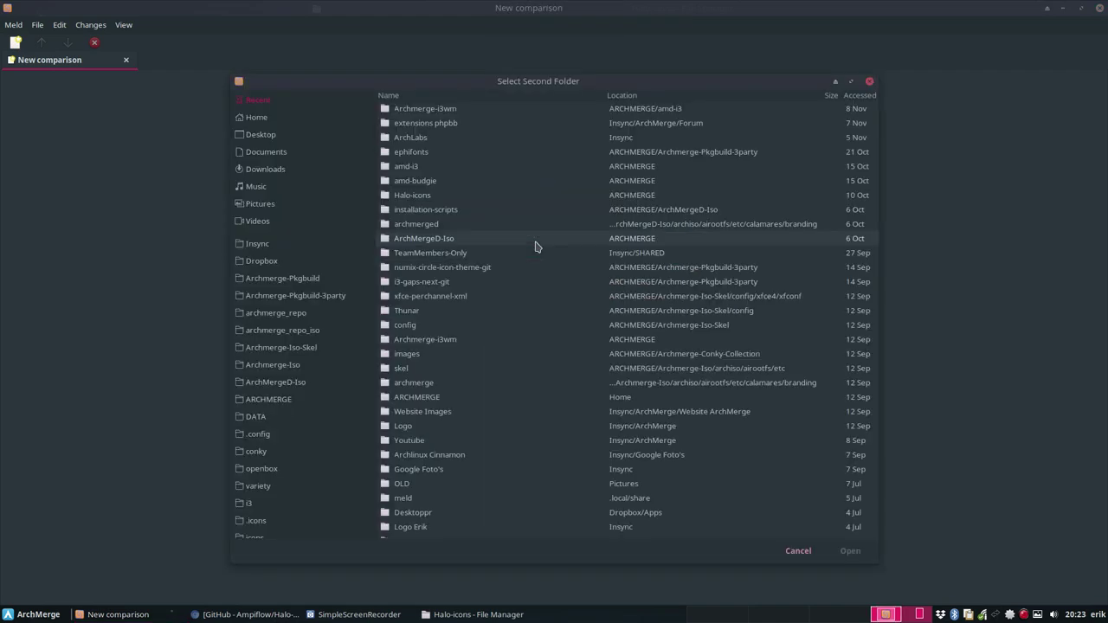
left_click(292, 399)
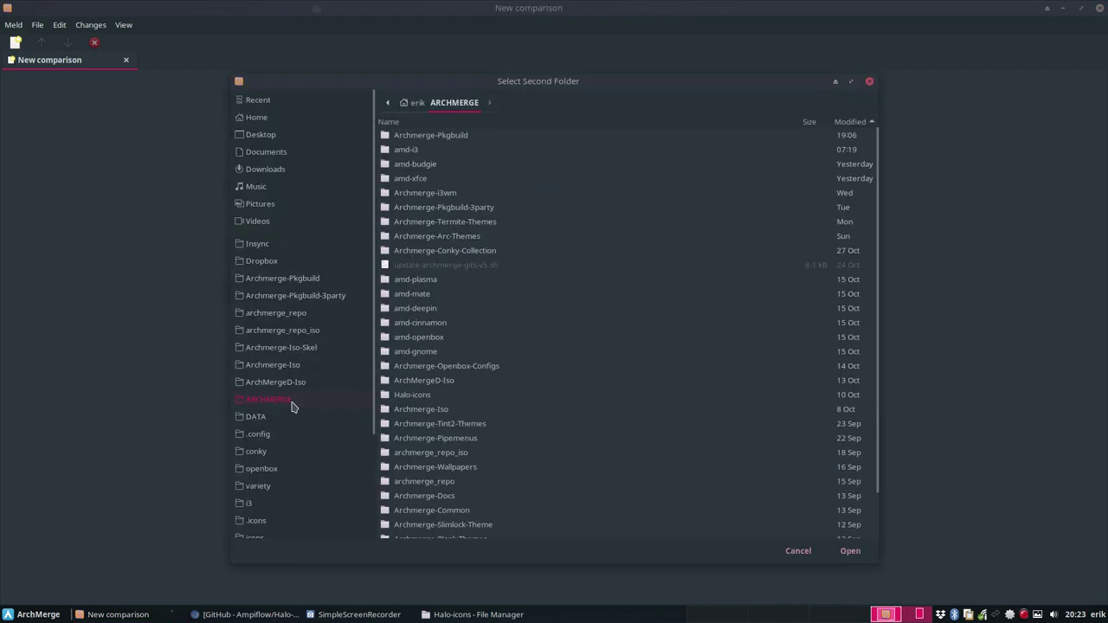
double_click(421, 395)
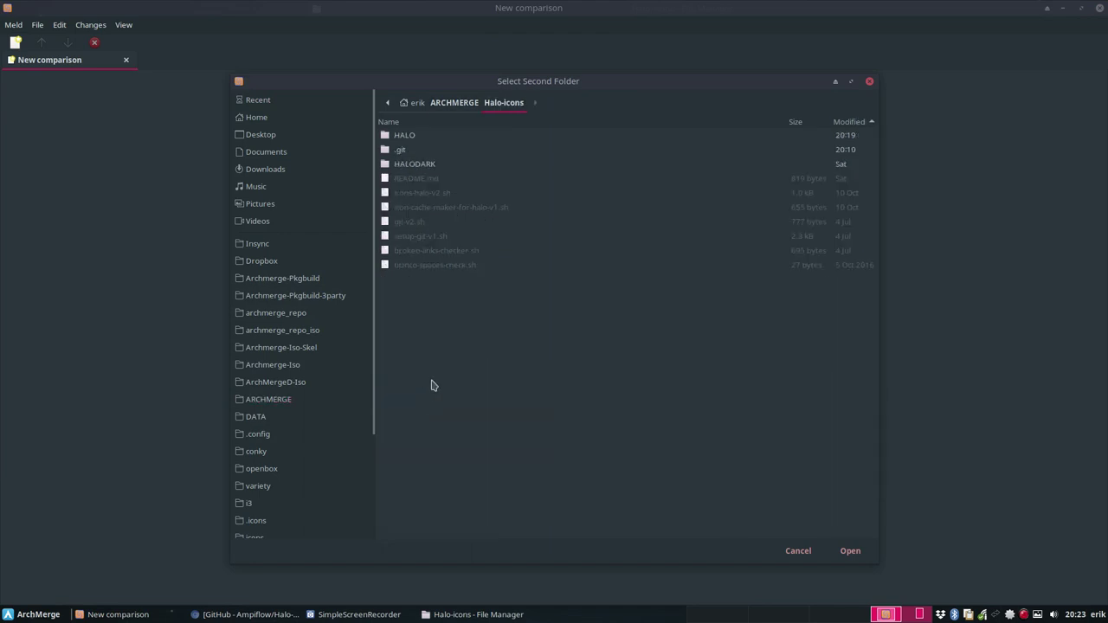
double_click(420, 164)
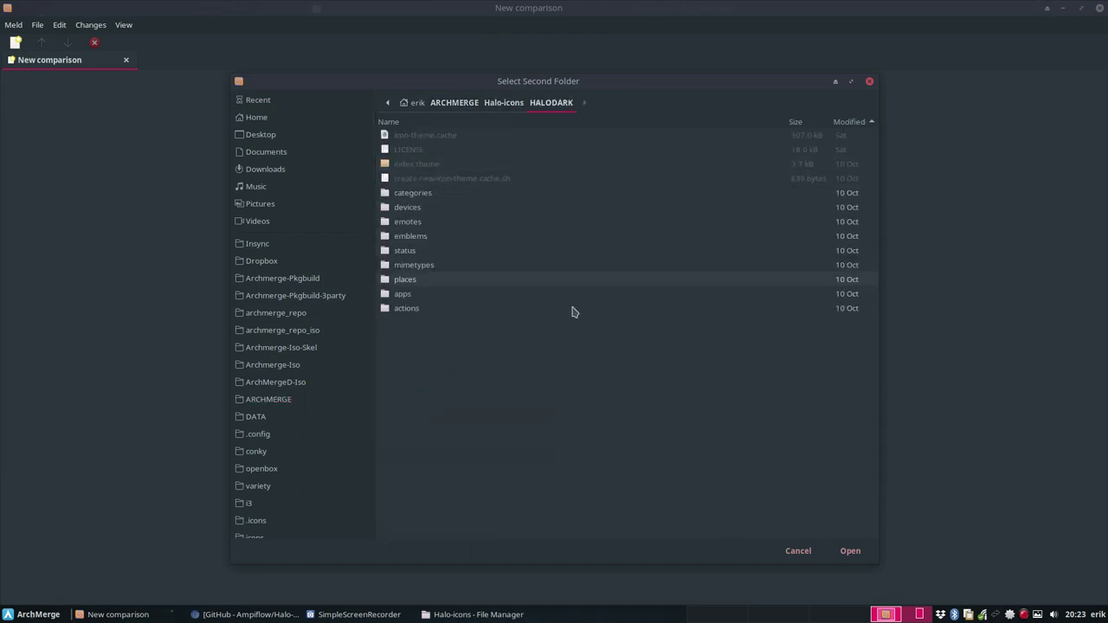
left_click(846, 551)
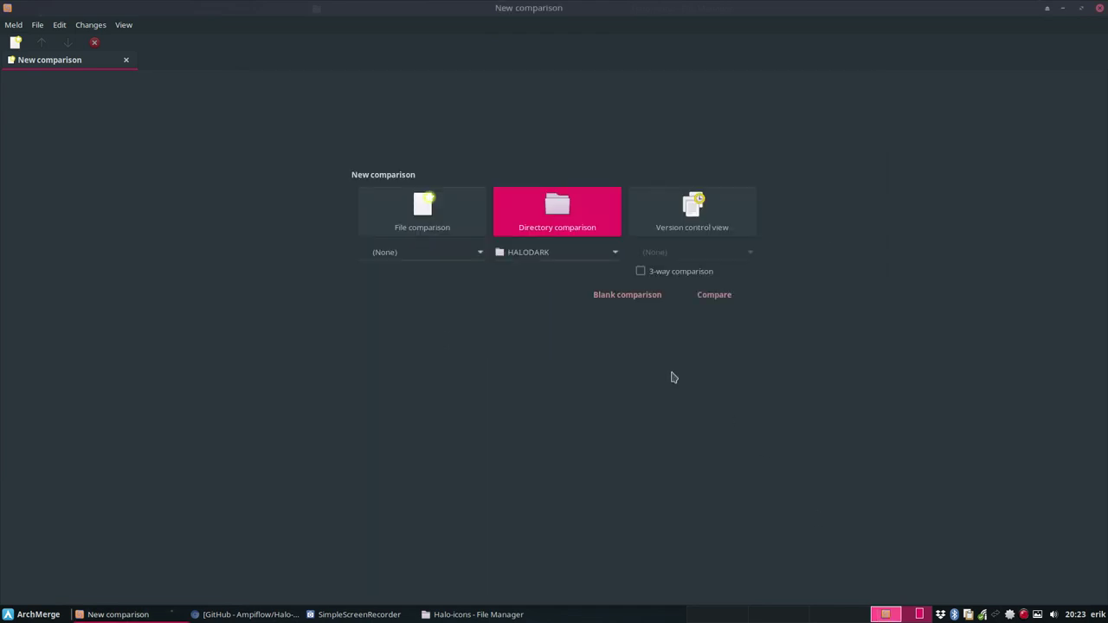
- Set the Halo-Dark-master folder on the Desktop as the first folder and run the comparison against HALODARK
left_click(424, 260)
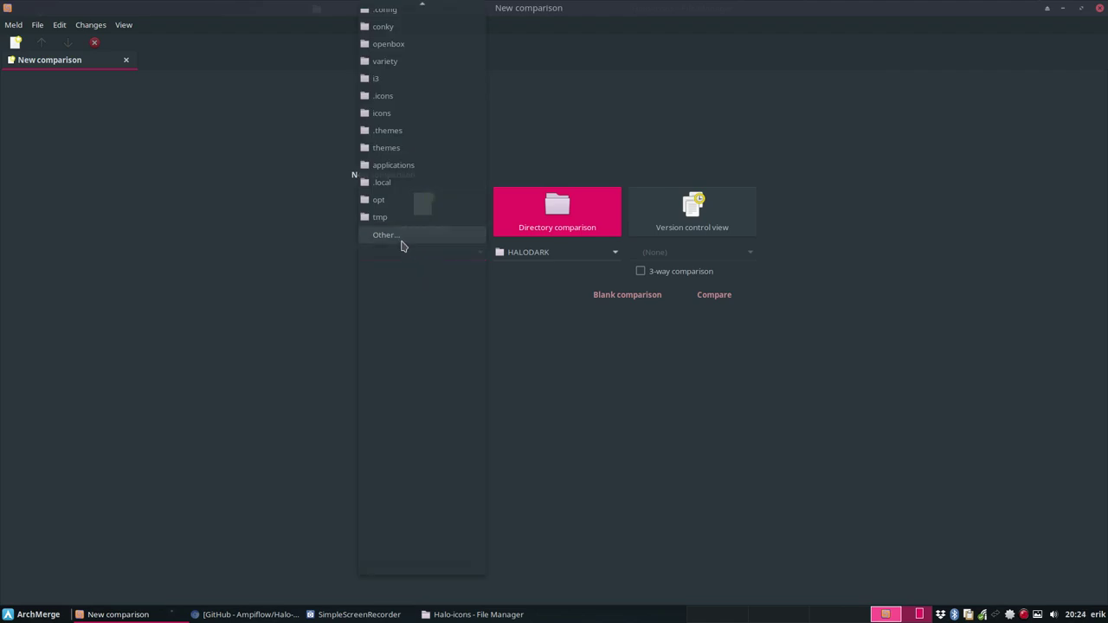
left_click(403, 238)
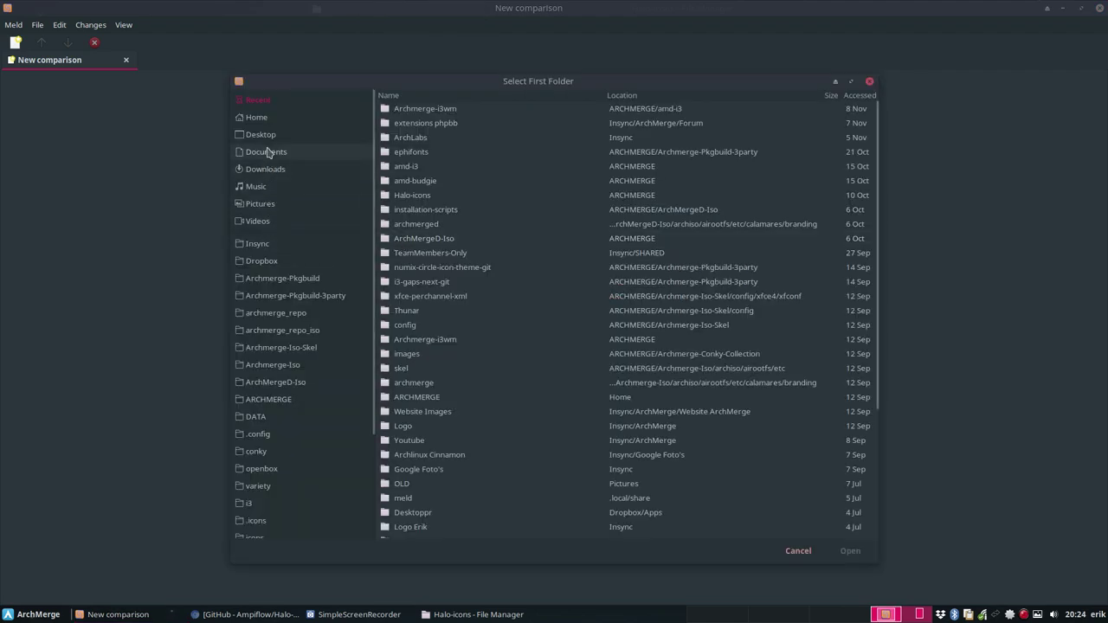
left_click(263, 137)
double_click(407, 163)
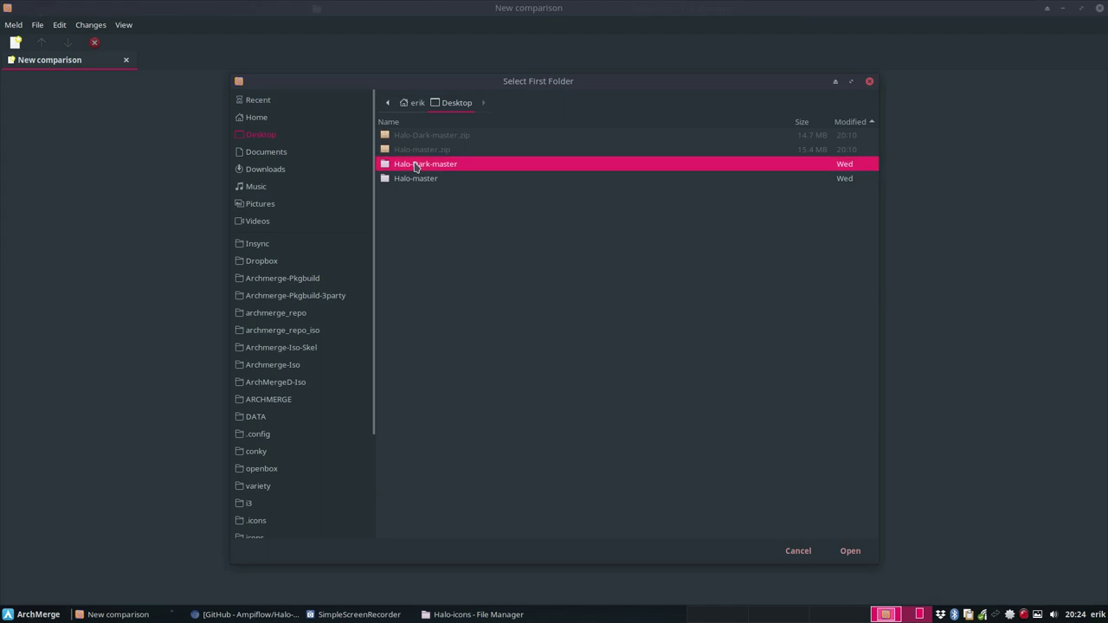
left_click(853, 552)
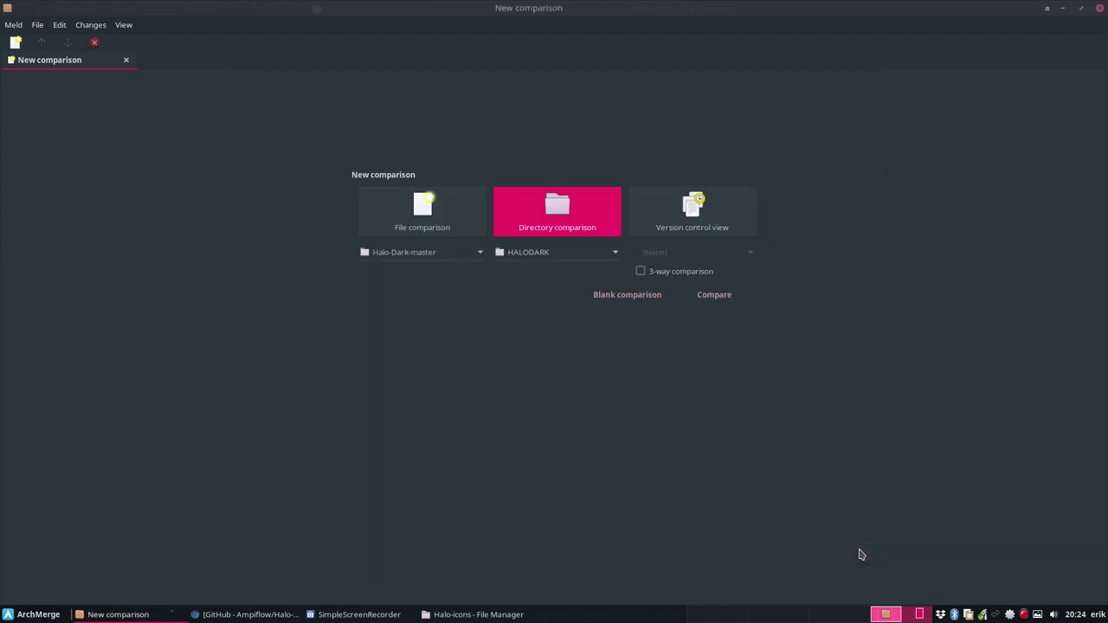
left_click(713, 294)
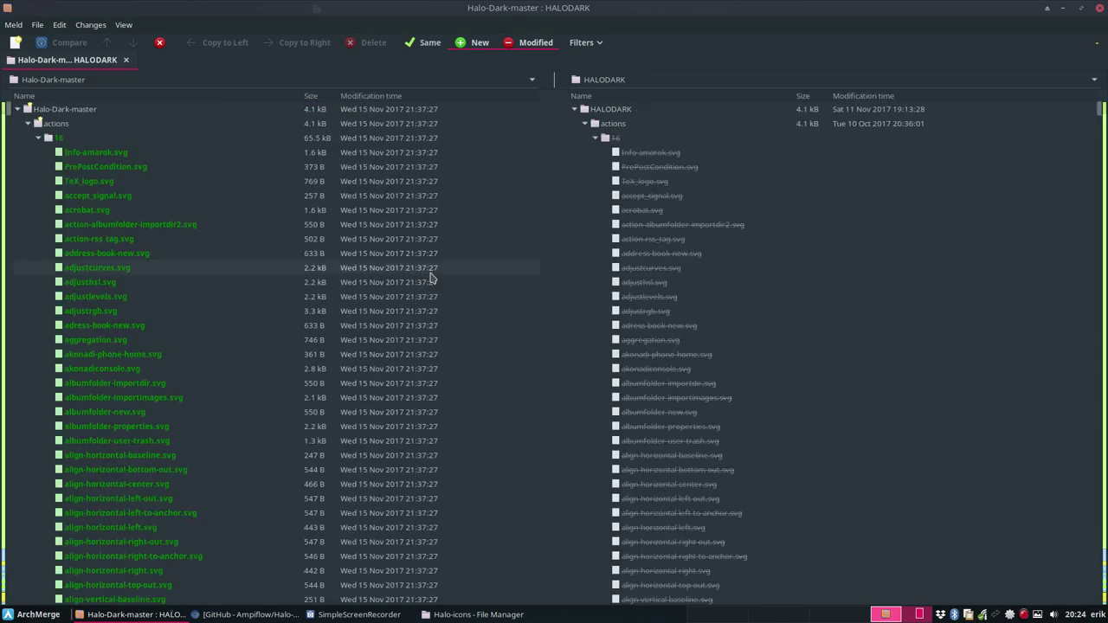
- Look through the new icons in actions/16 and filter modified files out of the comparison list
left_click(76, 154)
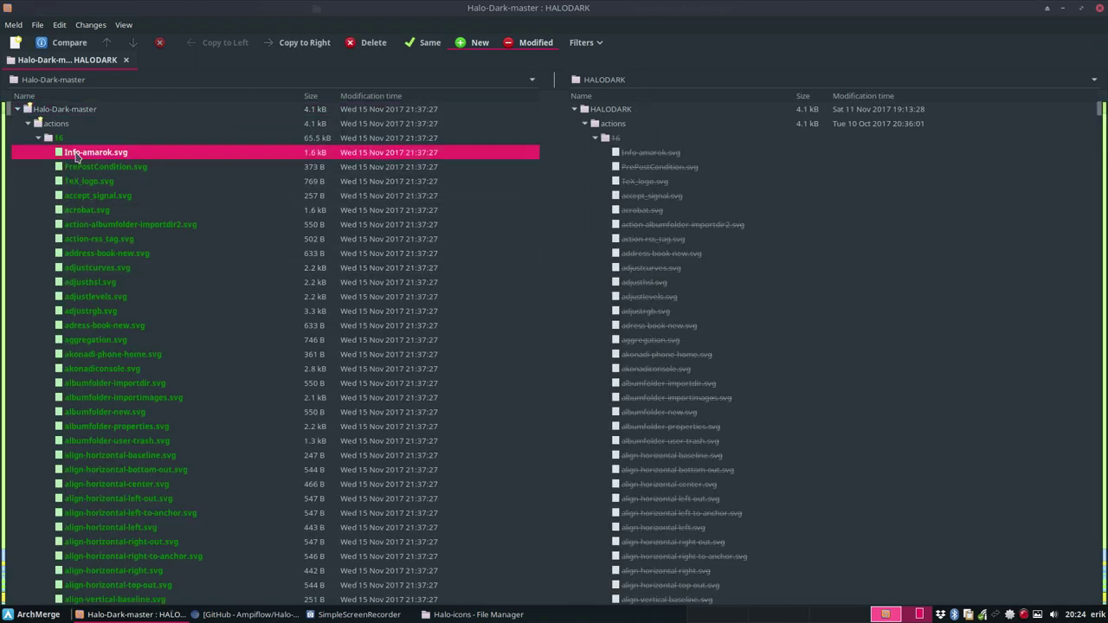
scroll(156, 342, "down", 15)
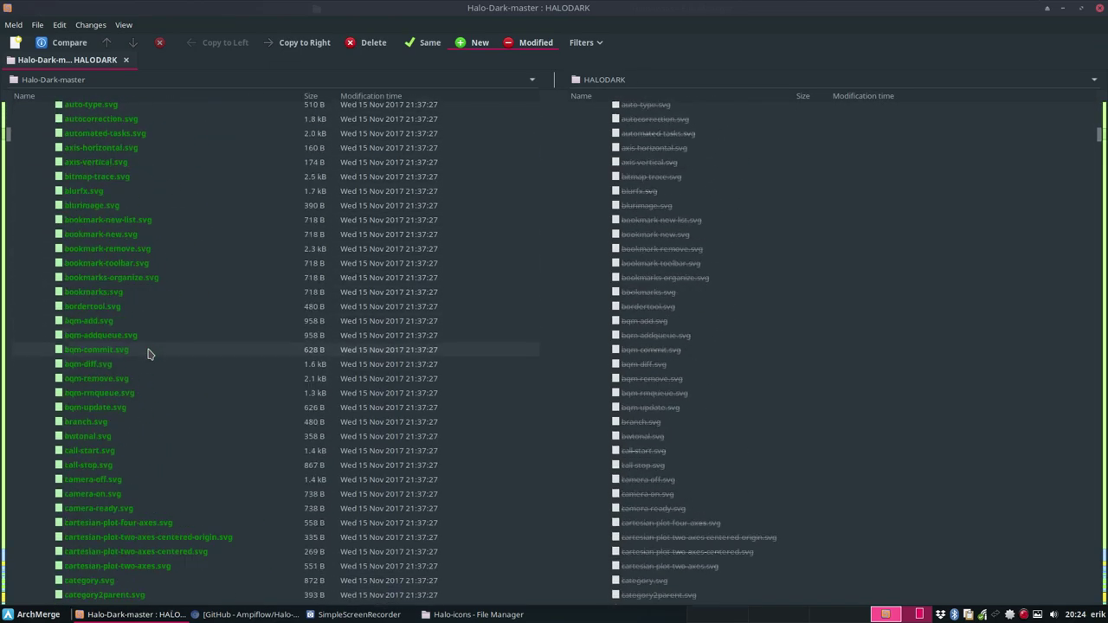
scroll(147, 353, "down", 20)
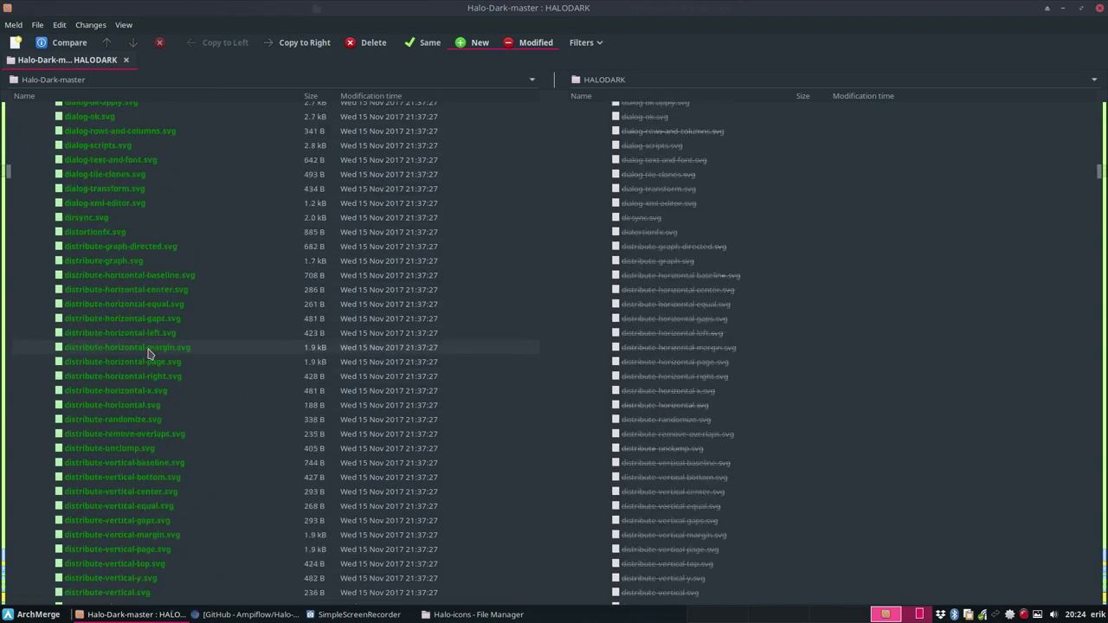
scroll(147, 353, "down", 10)
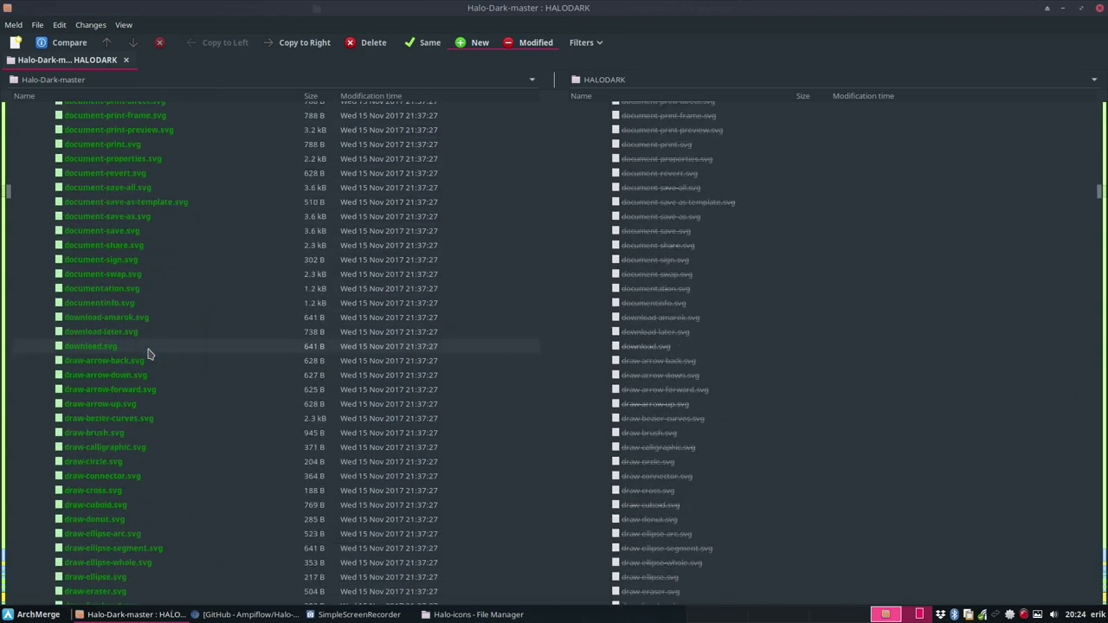
left_click(534, 45)
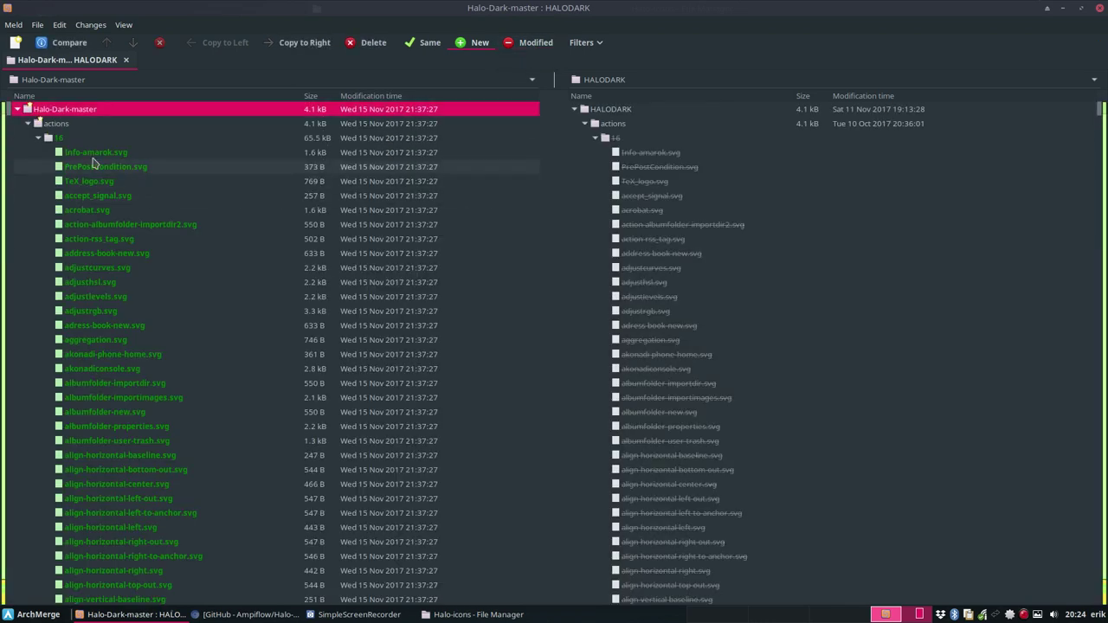
- Copy all new icons in actions/16, from Info-amarok.svg through zoom.svg, from Halo-Dark-master to HALODARK
left_click(39, 138)
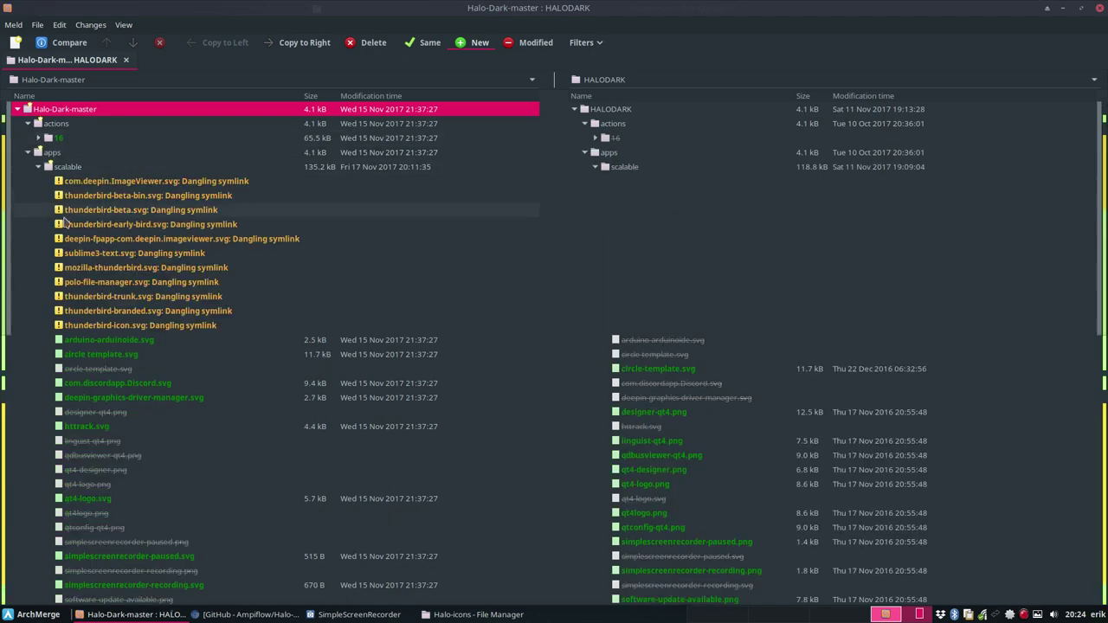
left_click(39, 139)
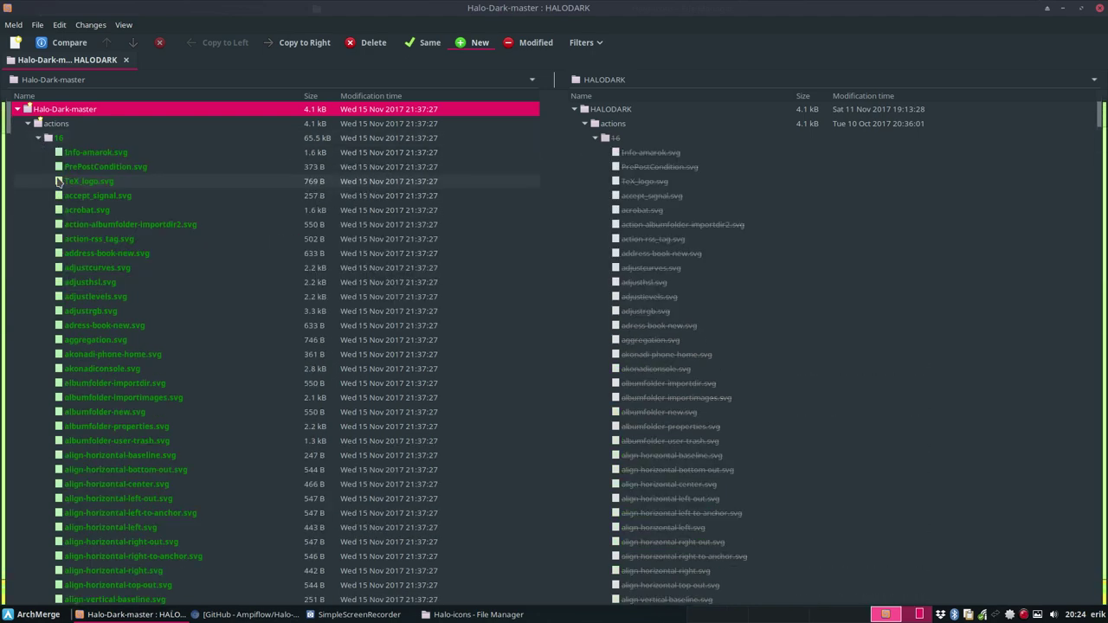
left_click(90, 151)
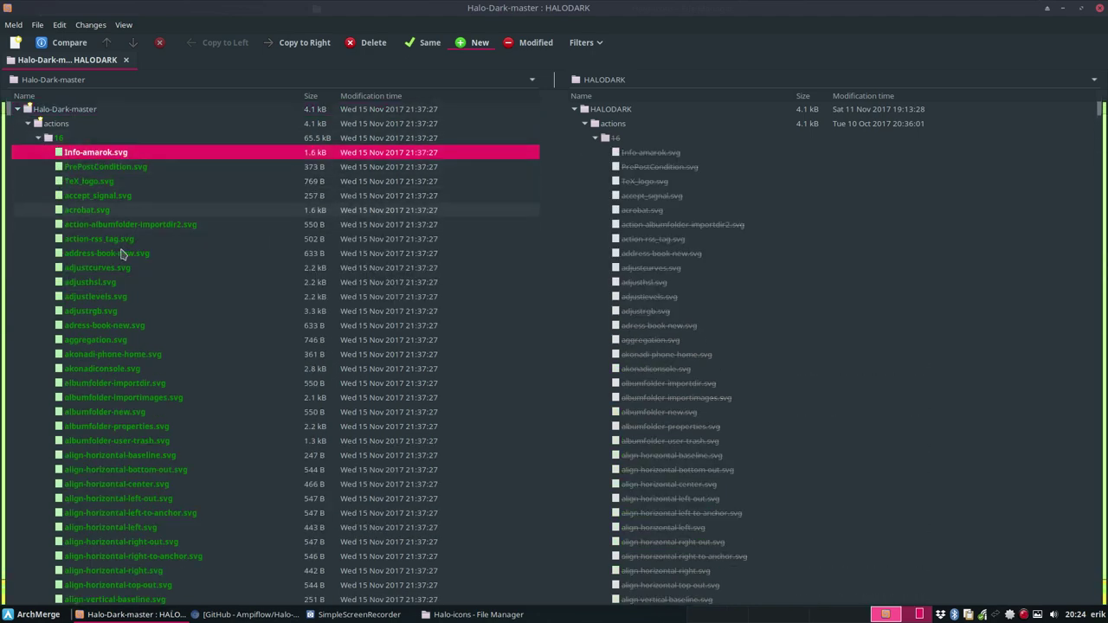
scroll(110, 333, "down", 20)
scroll(111, 336, "down", 20)
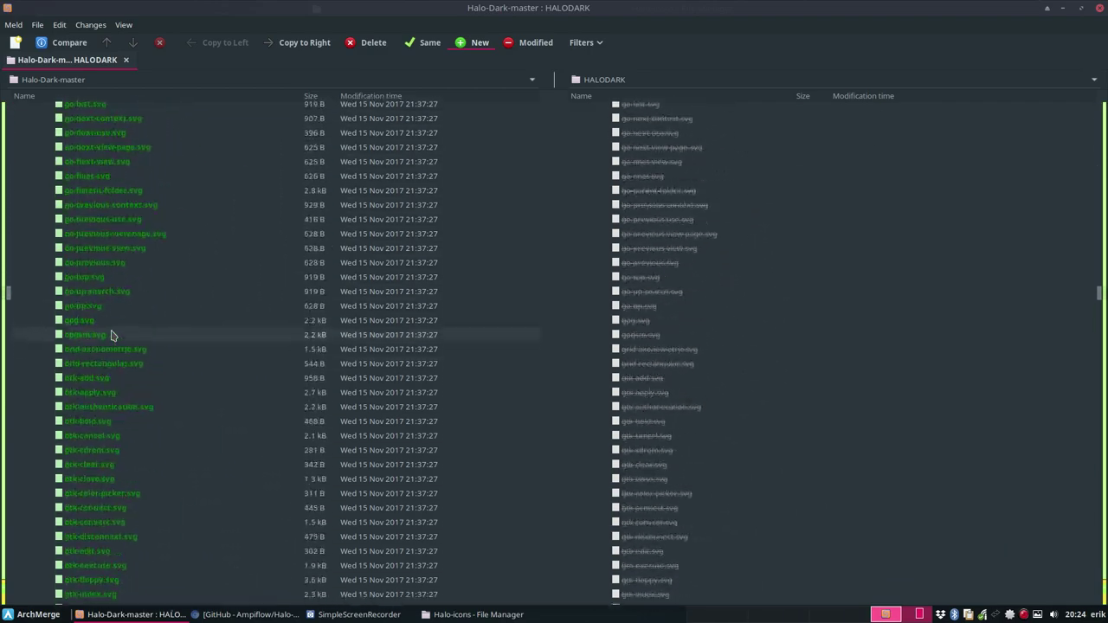
scroll(110, 336, "down", 20)
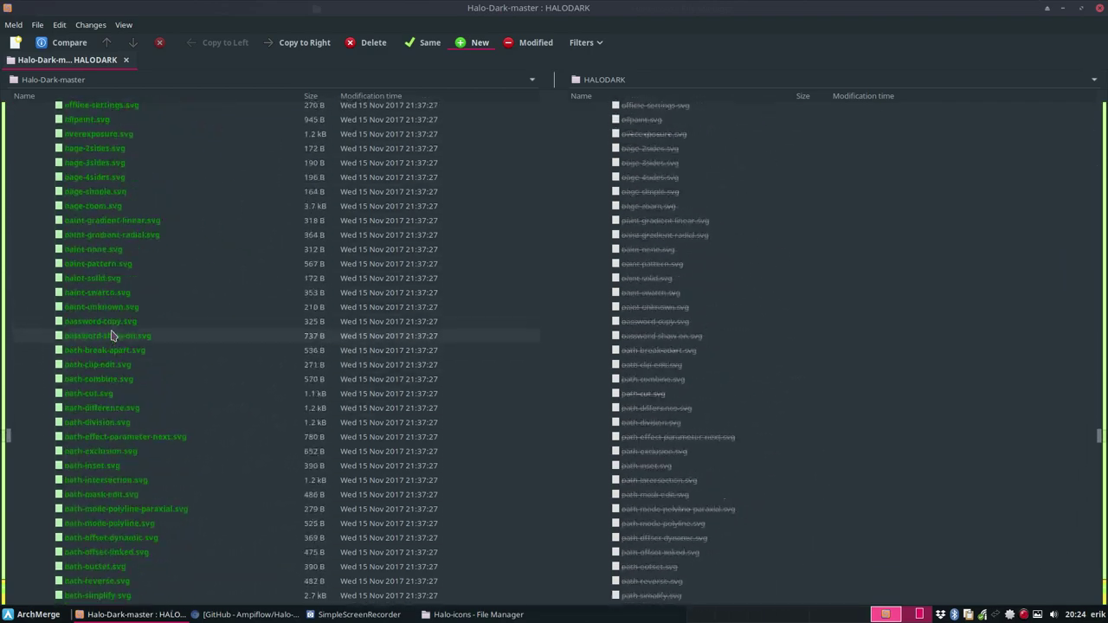
scroll(111, 335, "down", 20)
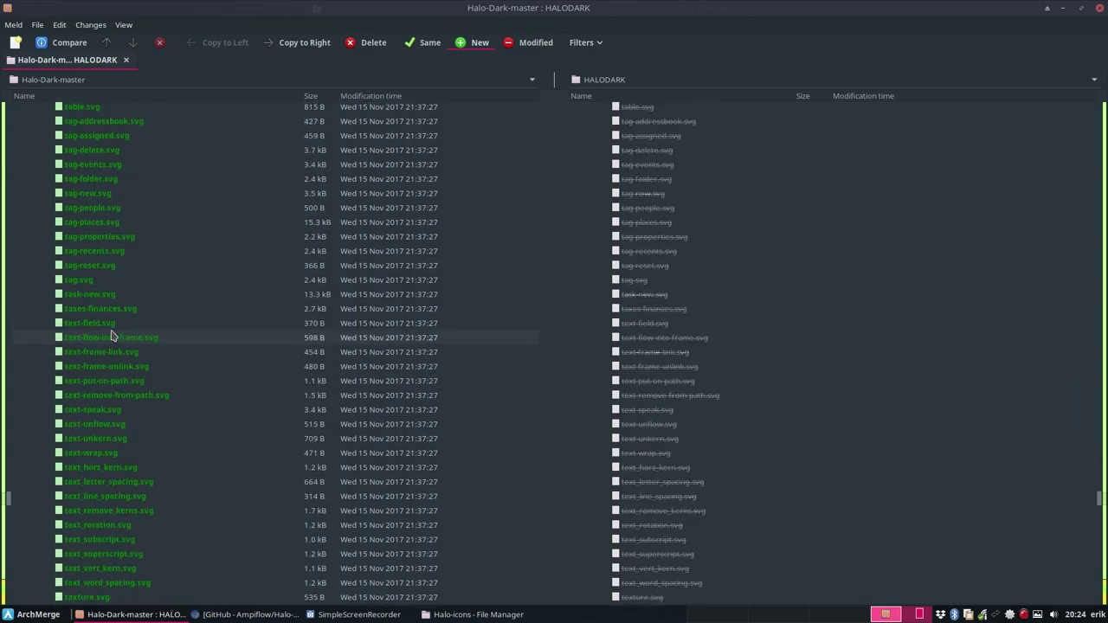
scroll(111, 335, "down", 15)
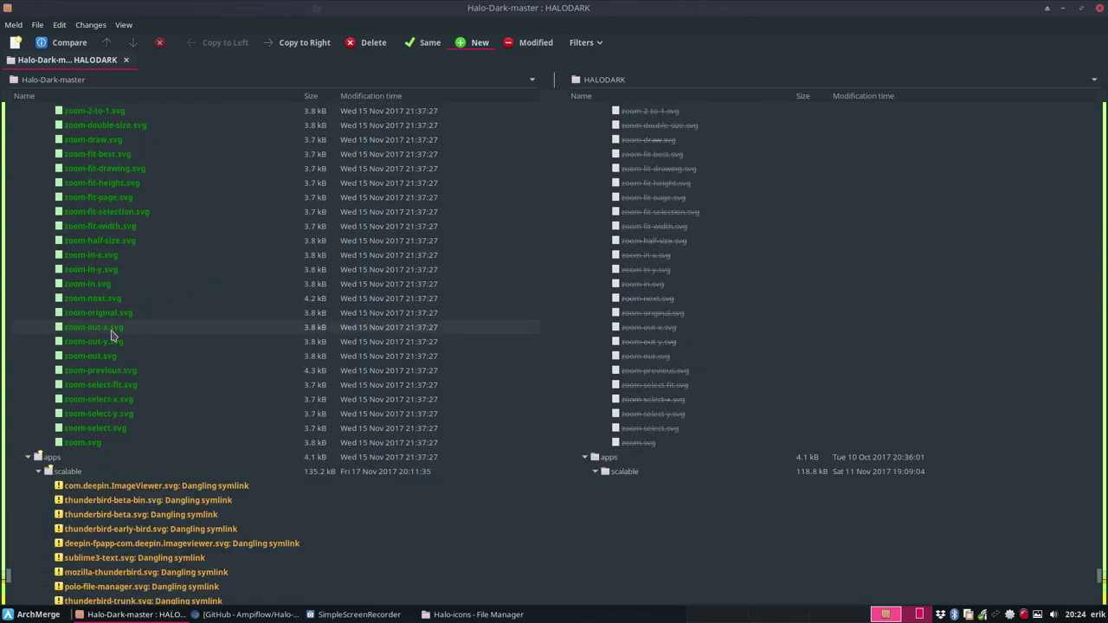
left_click(110, 442, "shift")
right_click(109, 404)
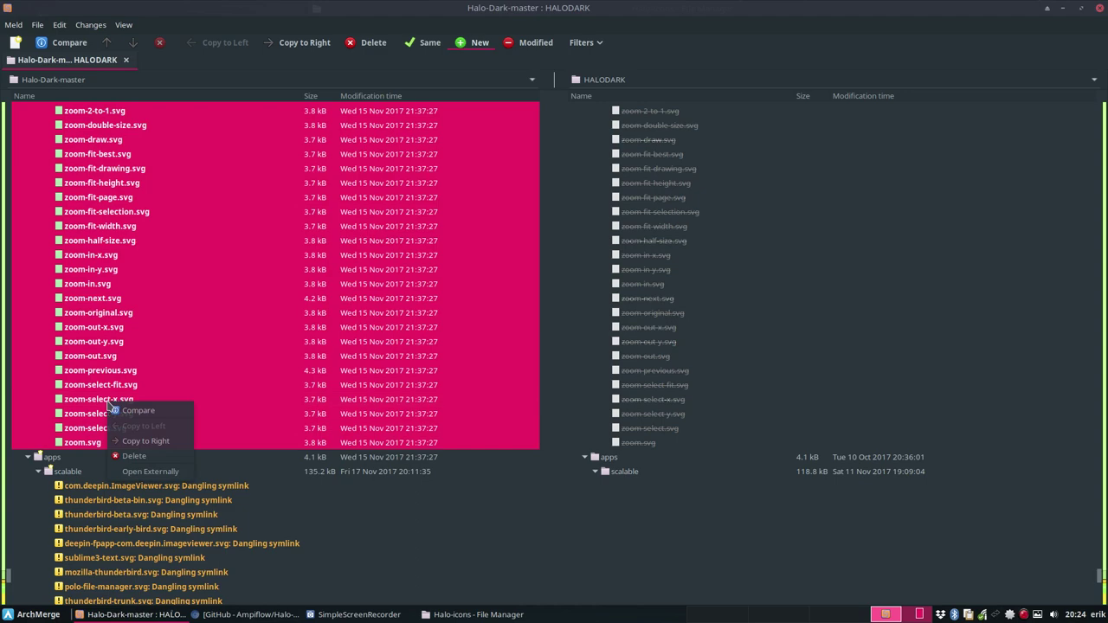
left_click(164, 442)
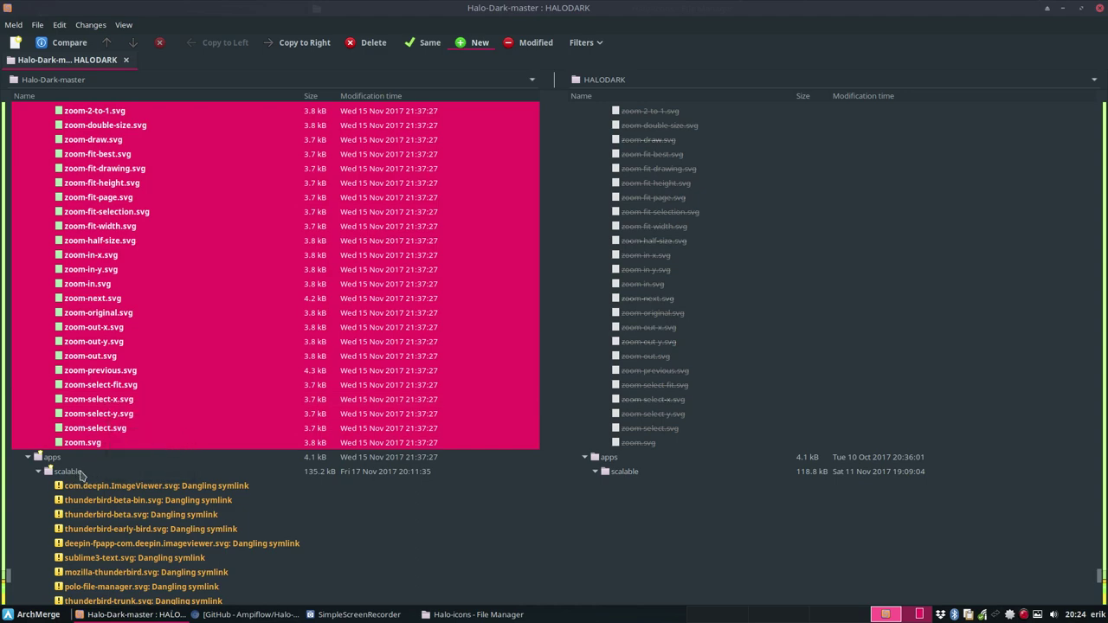
left_click(38, 476)
scroll(47, 478, "down", 6)
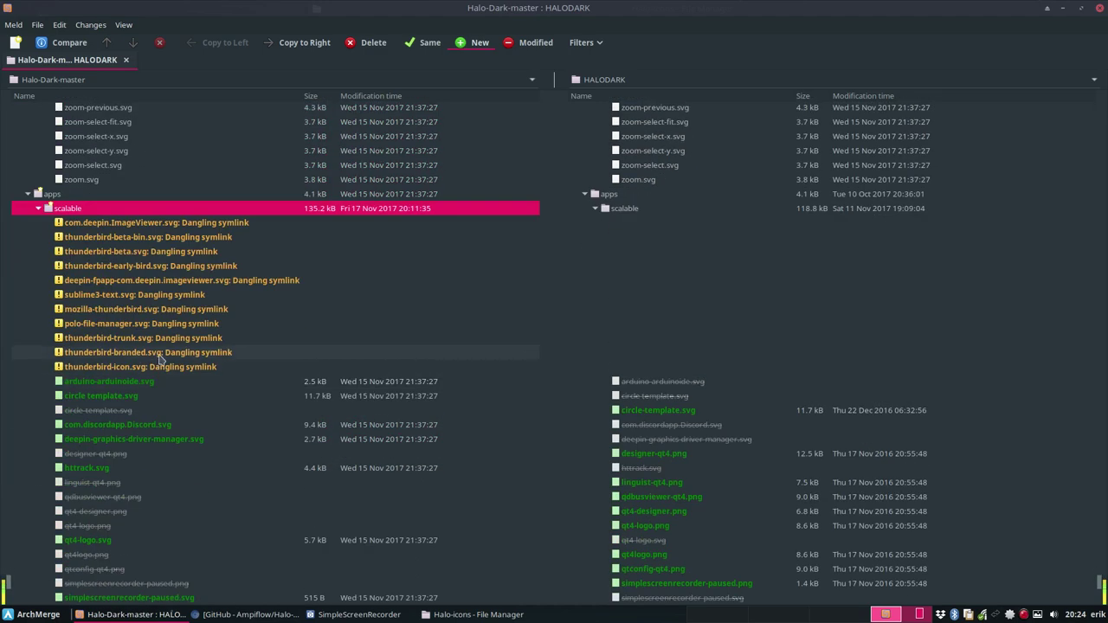
left_click(124, 385)
left_click(118, 398, "ctrl")
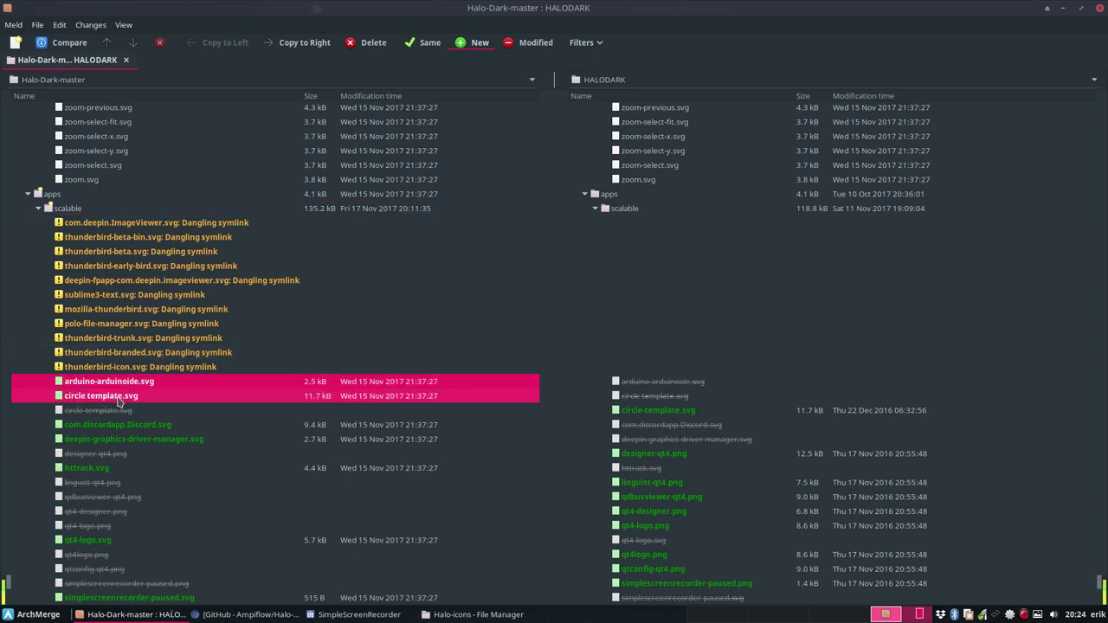
scroll(130, 380, "down", 2)
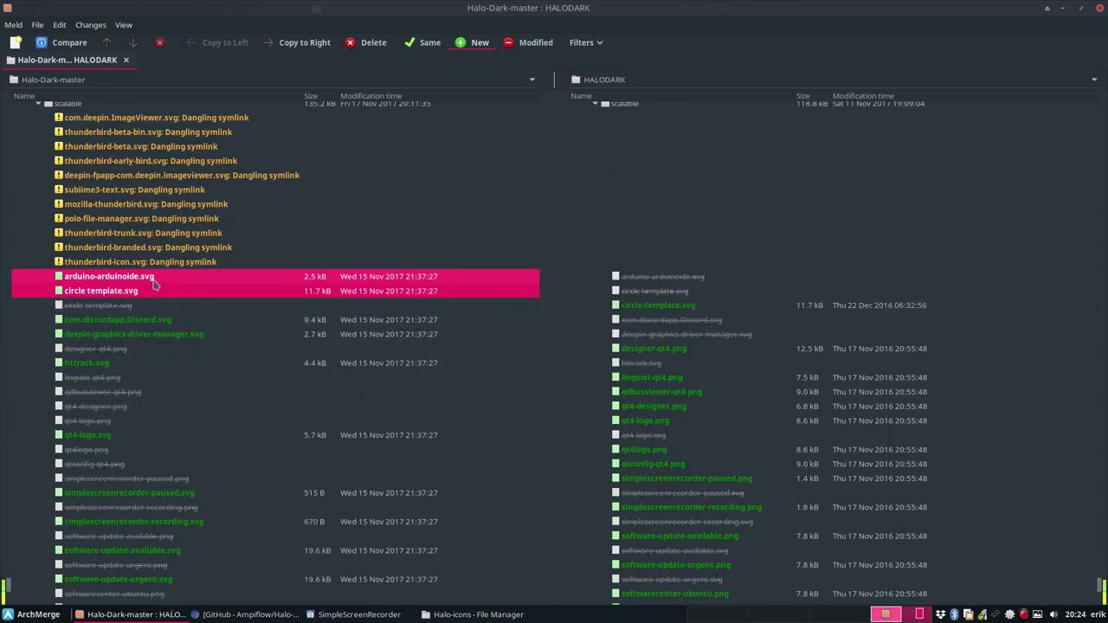
left_click(260, 234)
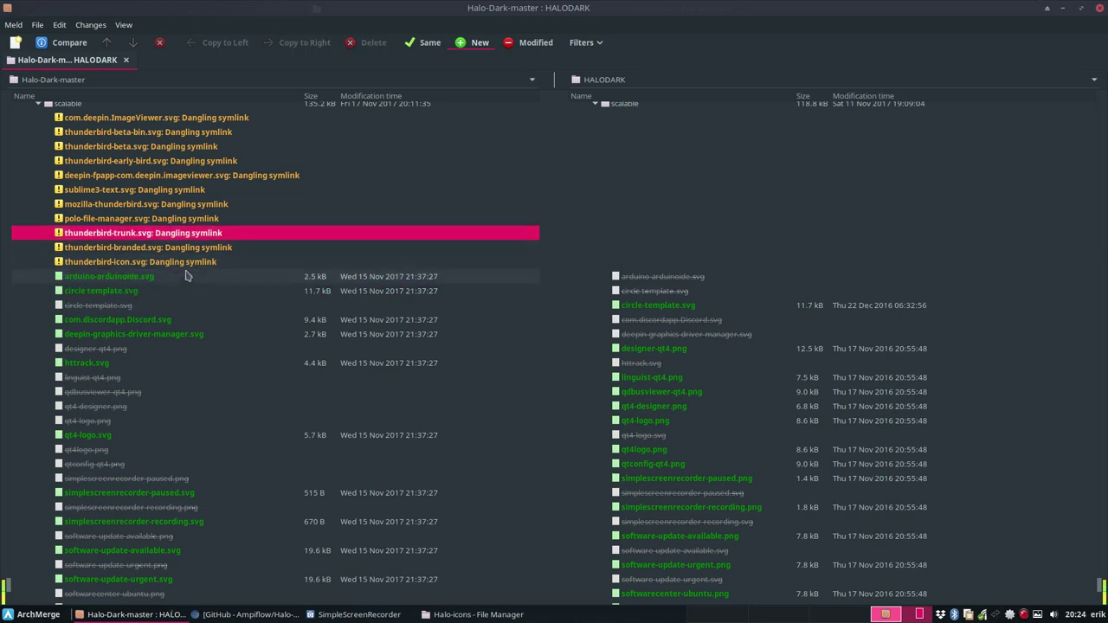
- Copy arduino-arduinoide.svg in apps/scalable from Halo-Dark-master to HALODARK
left_click(171, 277)
right_click(161, 281)
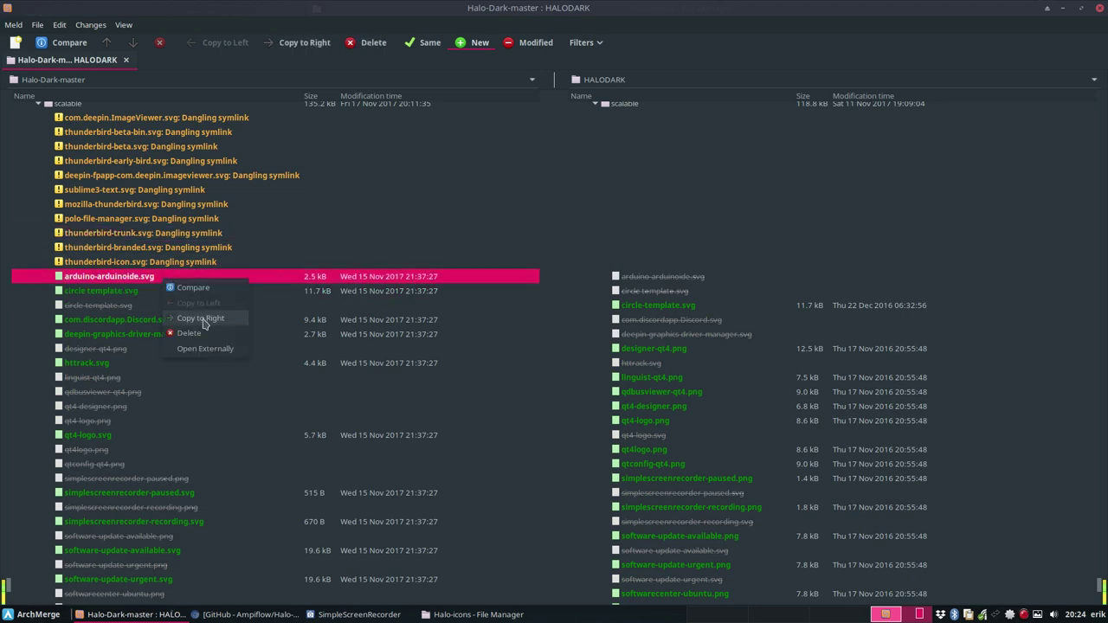
left_click(203, 319)
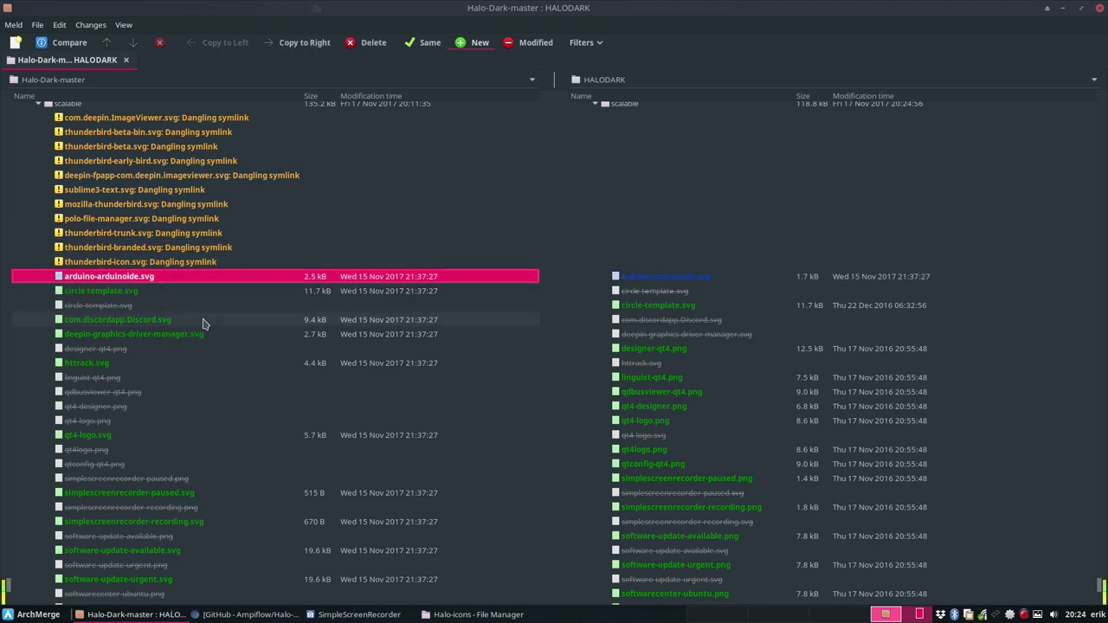
- Copy com.discordapp.Discord.svg, deepin-graphics-driver-manager.svg and httrack.svg in apps/scalable from Halo-Dark-master to HALODARK
left_click(156, 321)
left_click(154, 338, "shift")
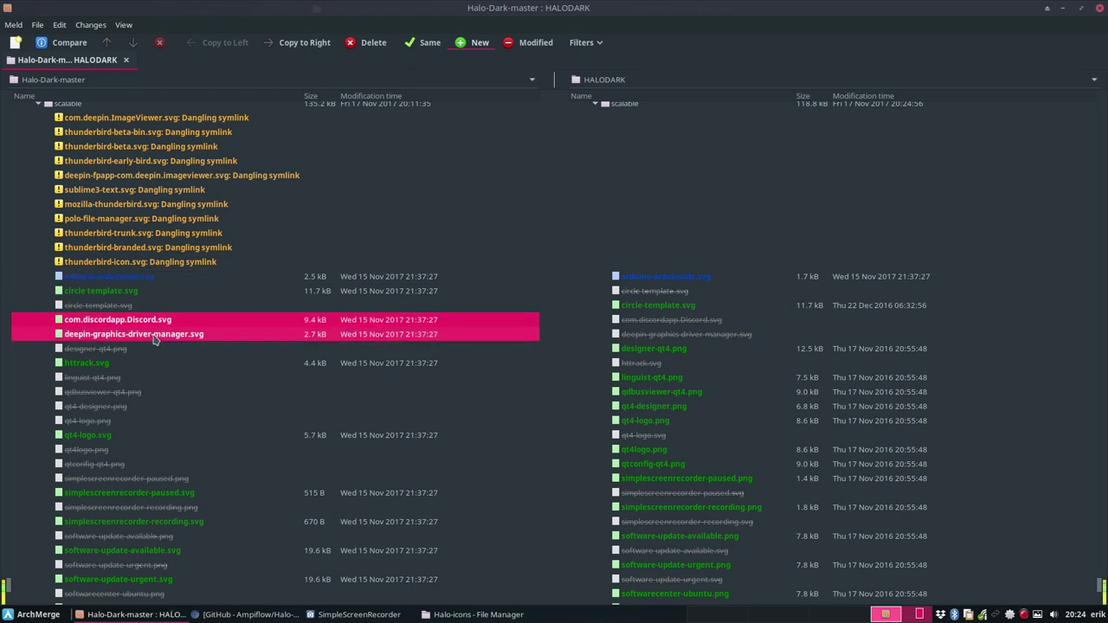
right_click(154, 337)
left_click(192, 374)
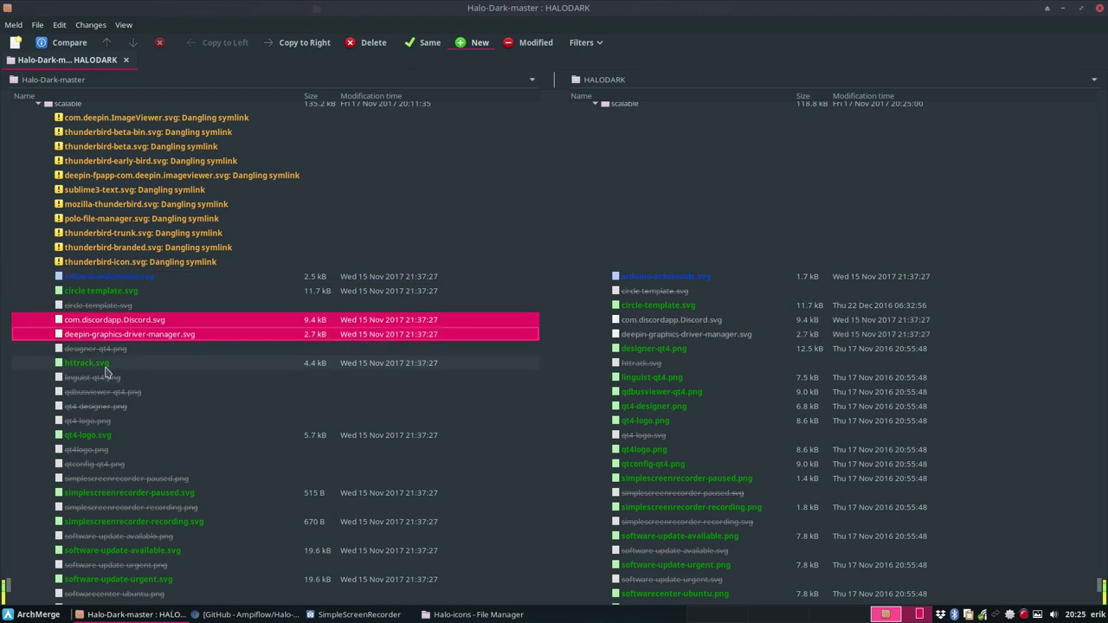
left_click(104, 370)
right_click(111, 370)
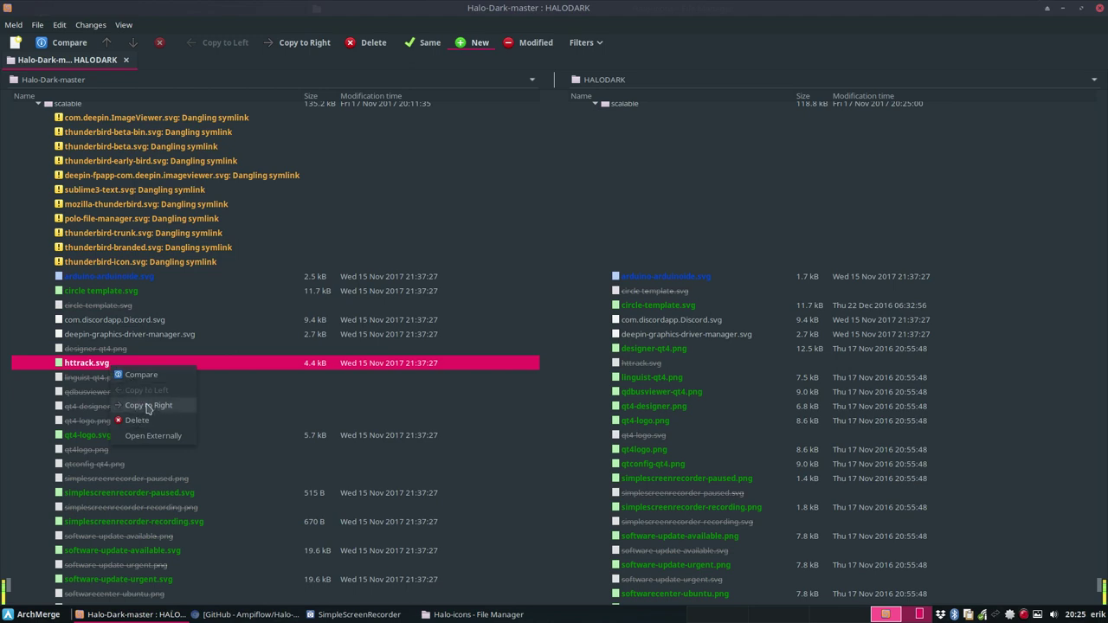
left_click(149, 406)
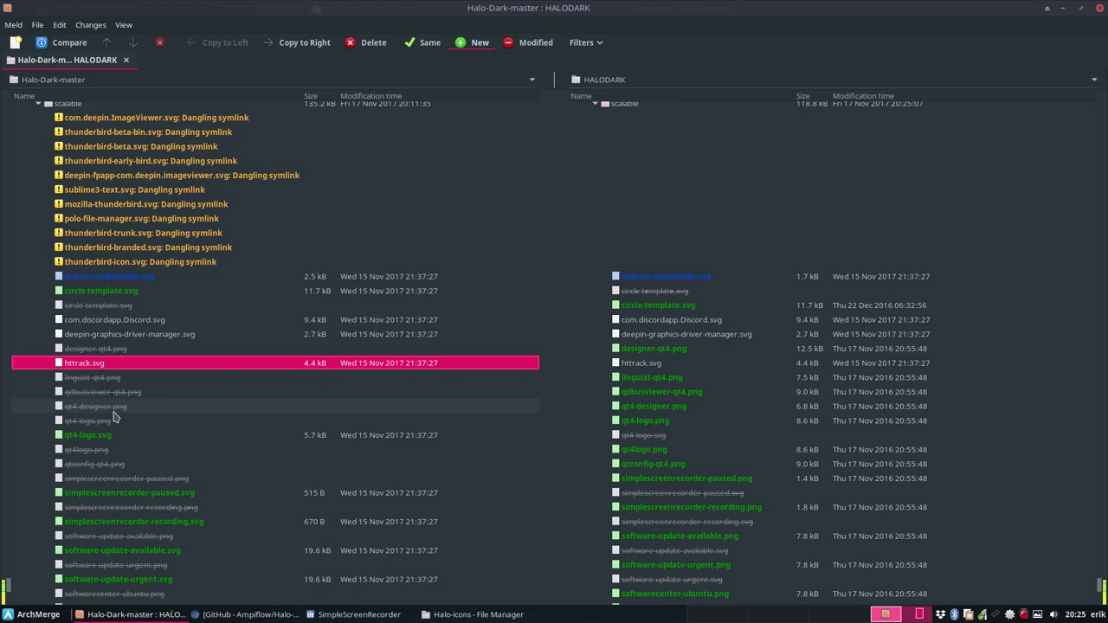
- Copy qt4-logo.svg in apps/scalable from Halo-Dark-master to HALODARK
left_click(100, 437)
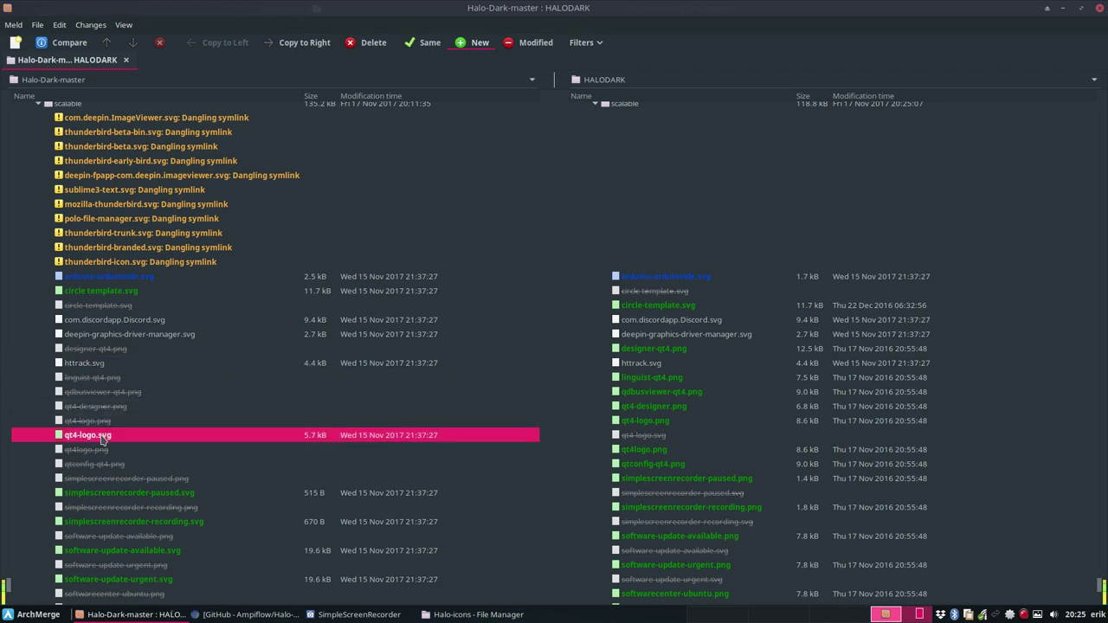
right_click(102, 439)
right_click(101, 439)
right_click(101, 438)
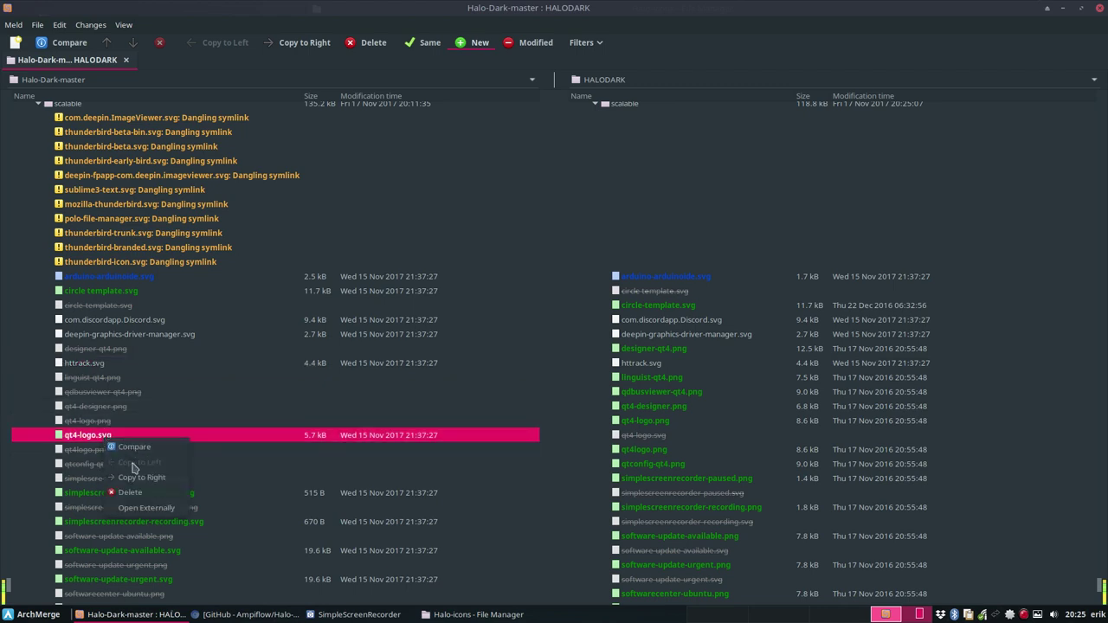
left_click(141, 477)
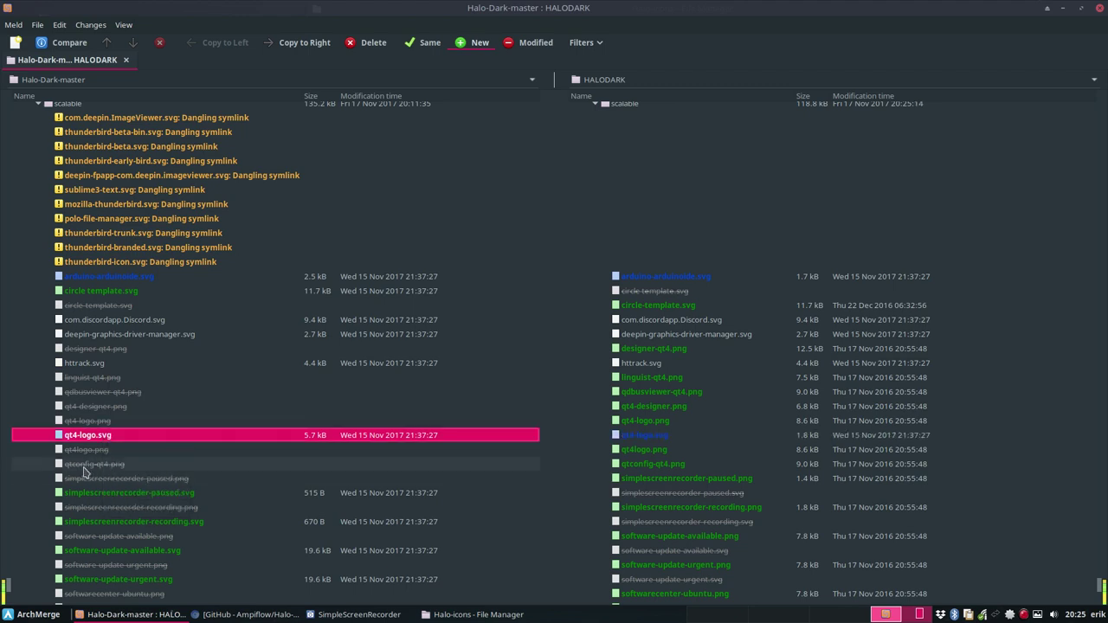
- Copy simplescreenrecorder-paused.svg in apps/scalable from Halo-Dark-master to HALODARK
scroll(111, 464, "down", 1)
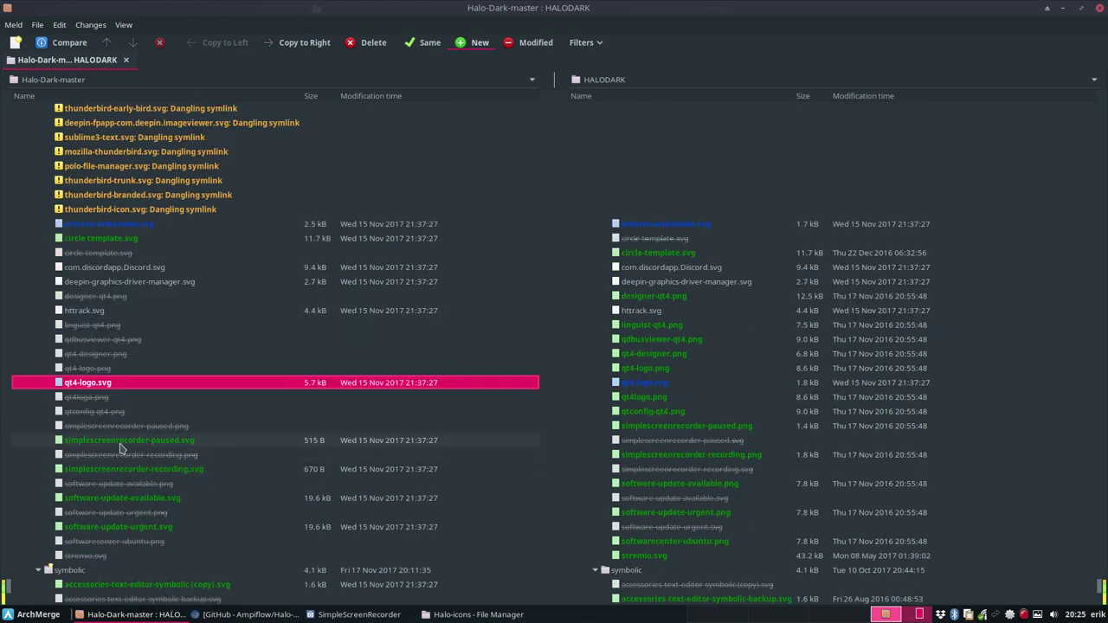
left_click(121, 443)
right_click(121, 444)
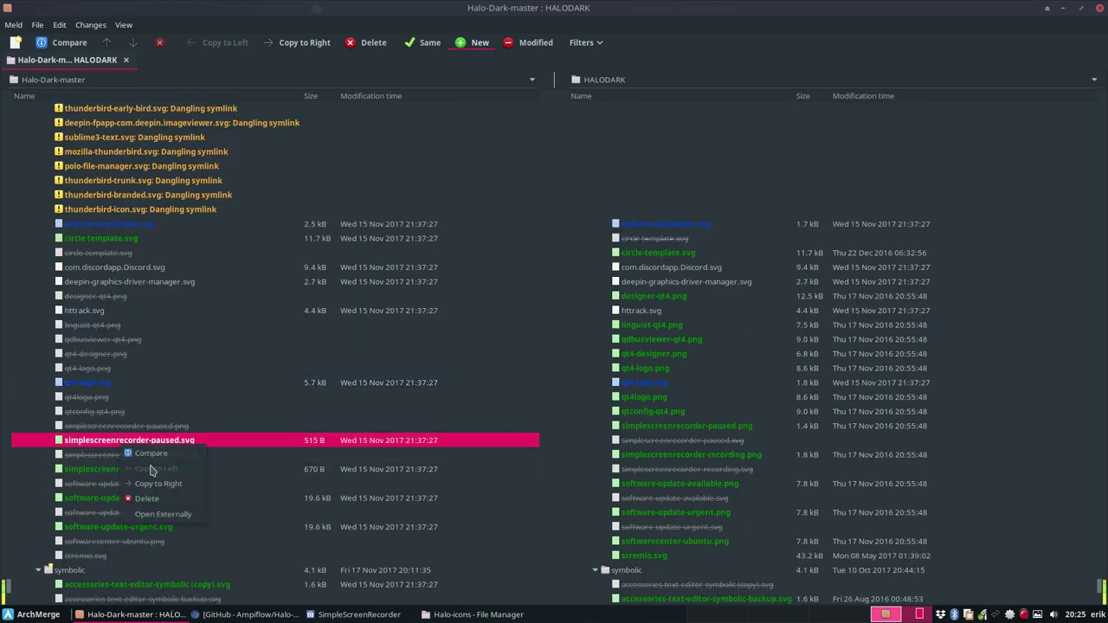
left_click(136, 476)
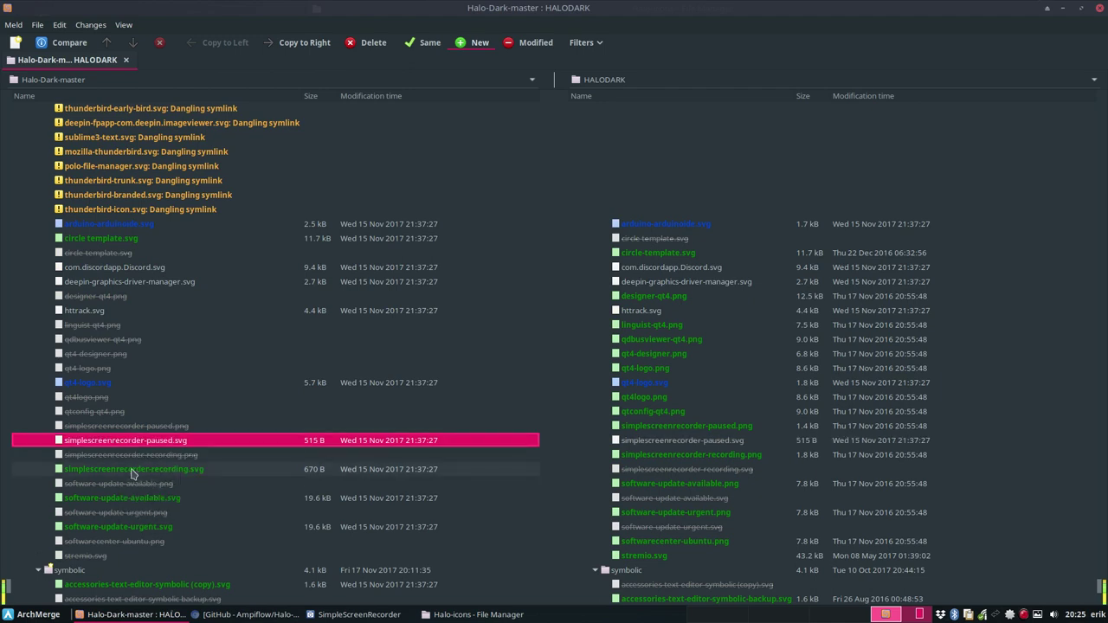
- Delete simplescreenrecorder-recording.png from HALODARK and copy simplescreenrecorder-recording.svg over from Halo-Dark-master
left_click(620, 456)
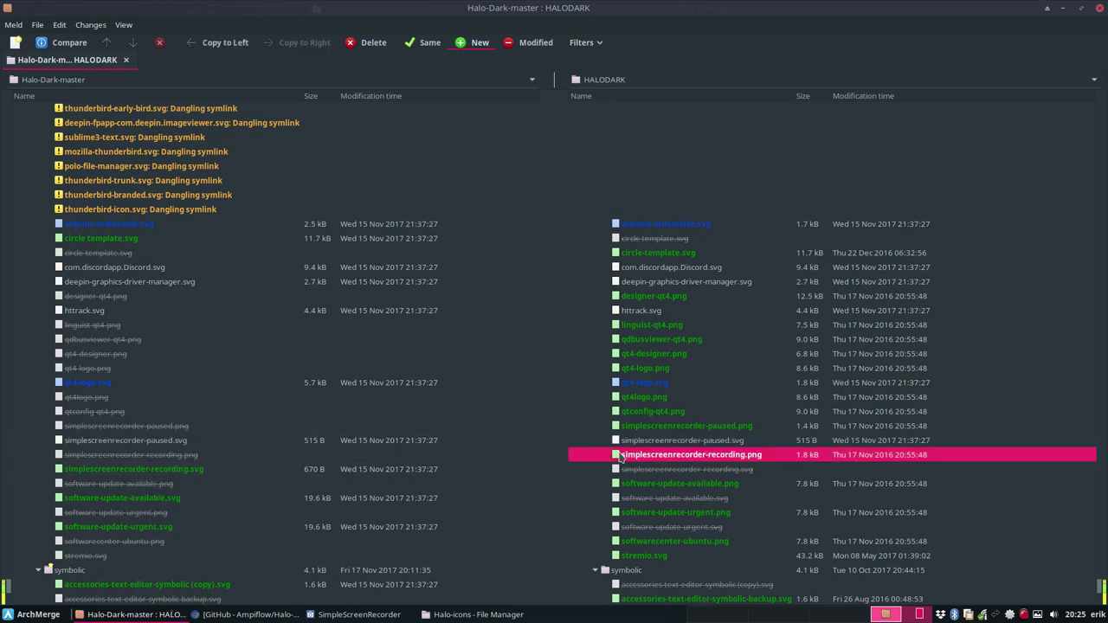
key("Delete")
right_click(206, 456)
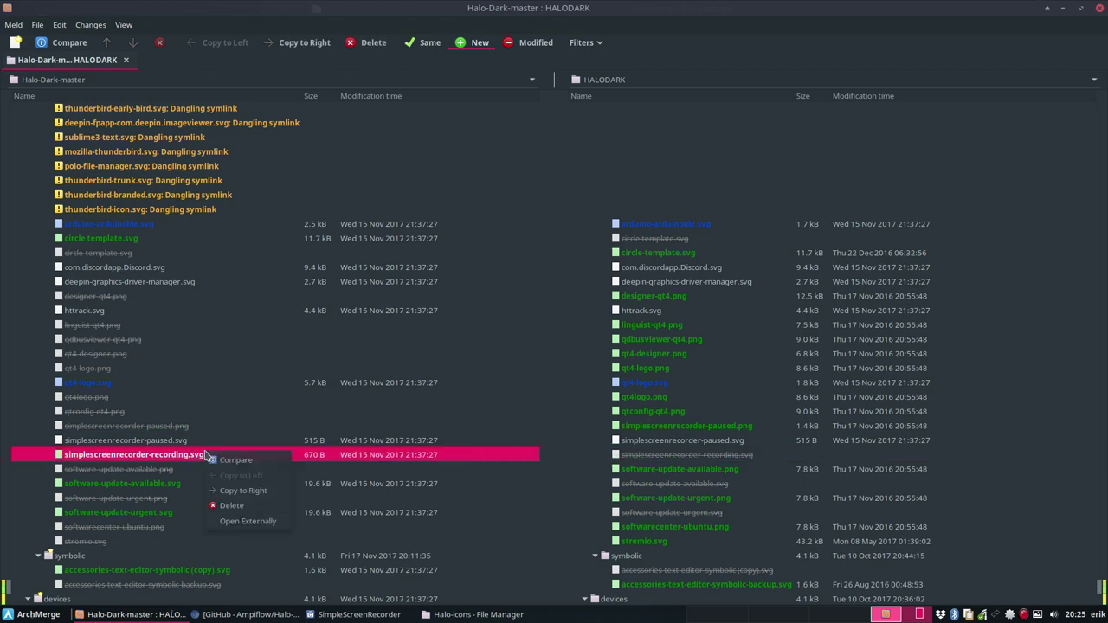
left_click(243, 490)
left_click(649, 457)
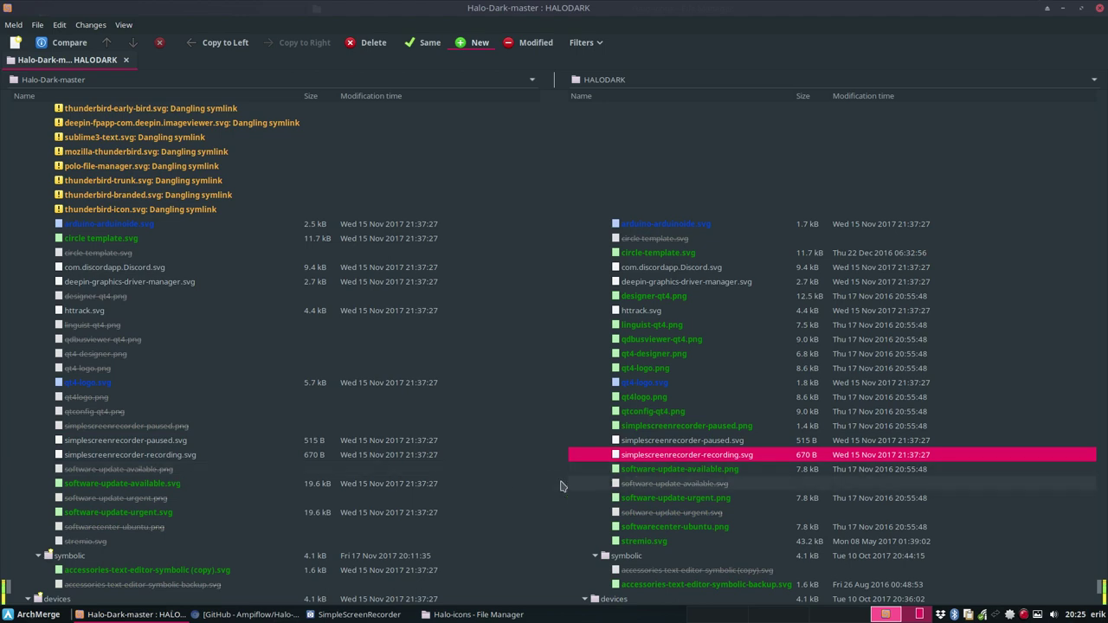
- Copy software-update-available.svg to HALODARK and delete software-update-available.png and simplescreenrecorder-paused.png there
left_click(184, 486)
right_click(184, 491)
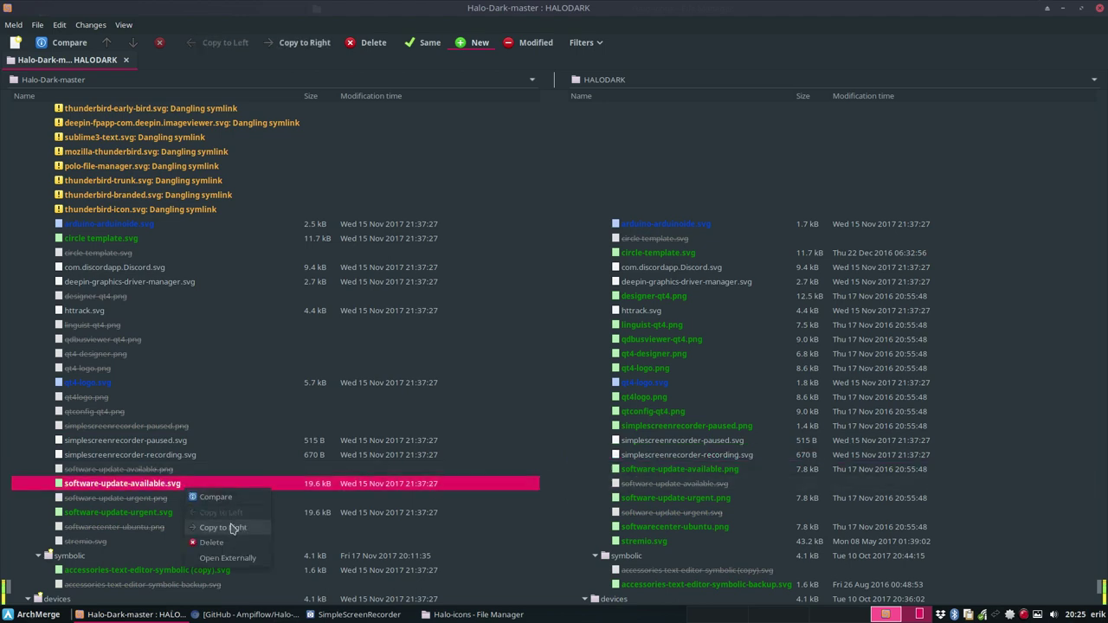
left_click(226, 527)
left_click(693, 468)
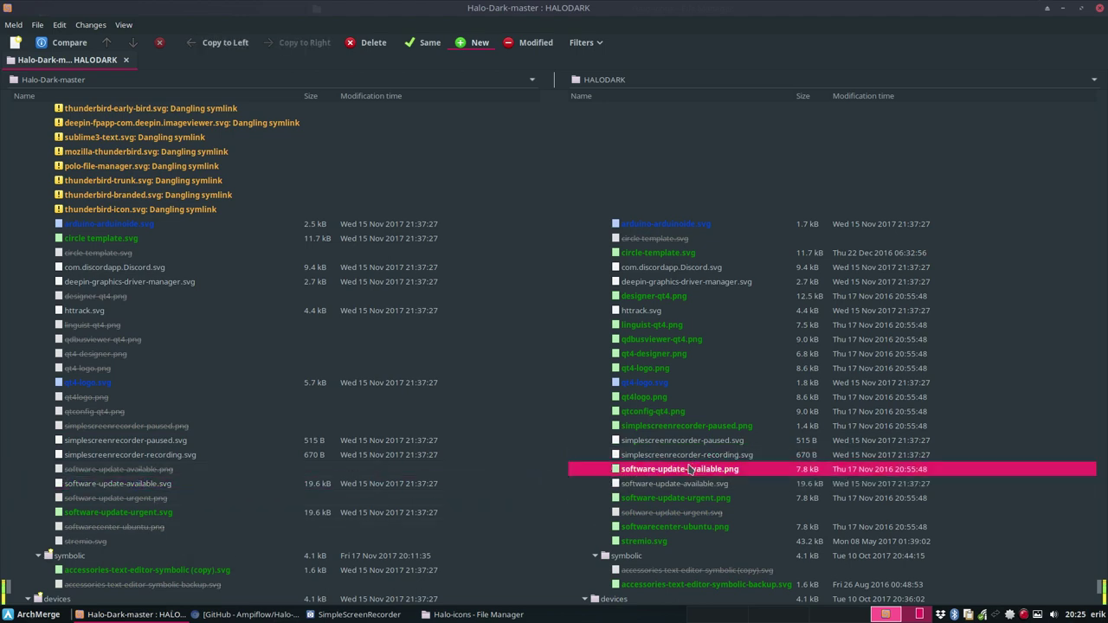
key("Delete")
left_click(684, 427)
key("Delete")
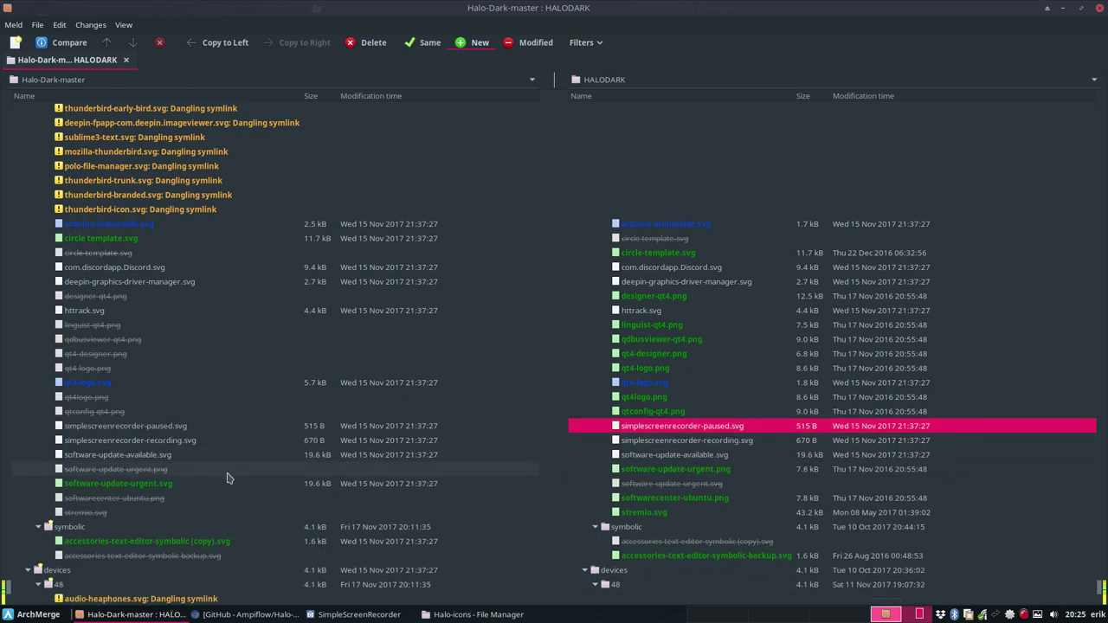
- Delete software-update-urgent.png from HALODARK and copy software-update-urgent.svg over from Halo-Dark-master
left_click(684, 469)
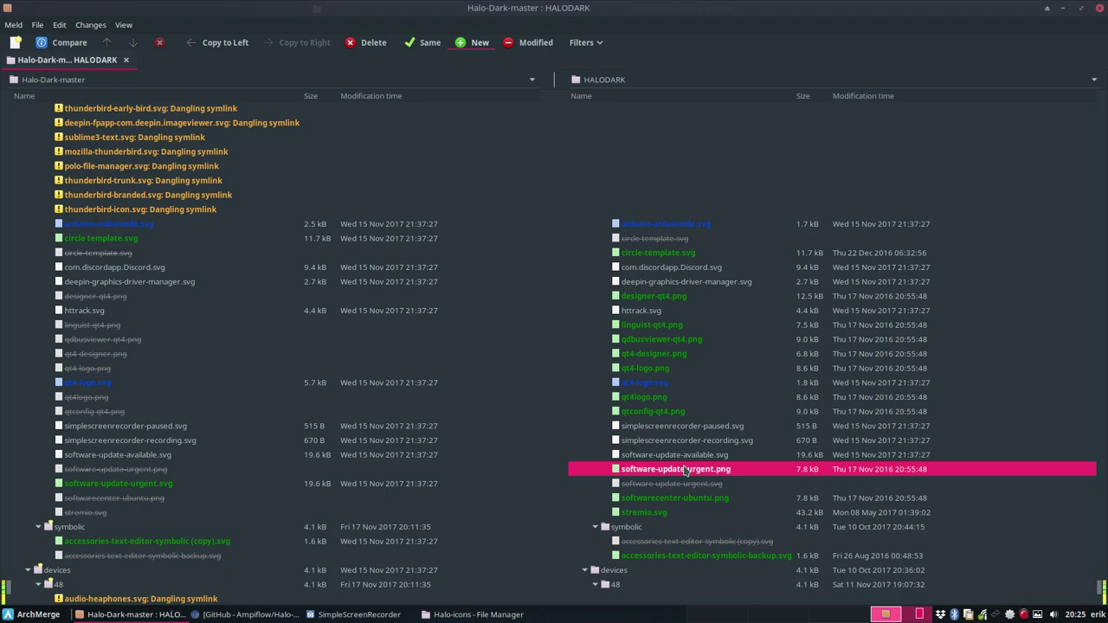
key("Delete")
left_click(158, 482)
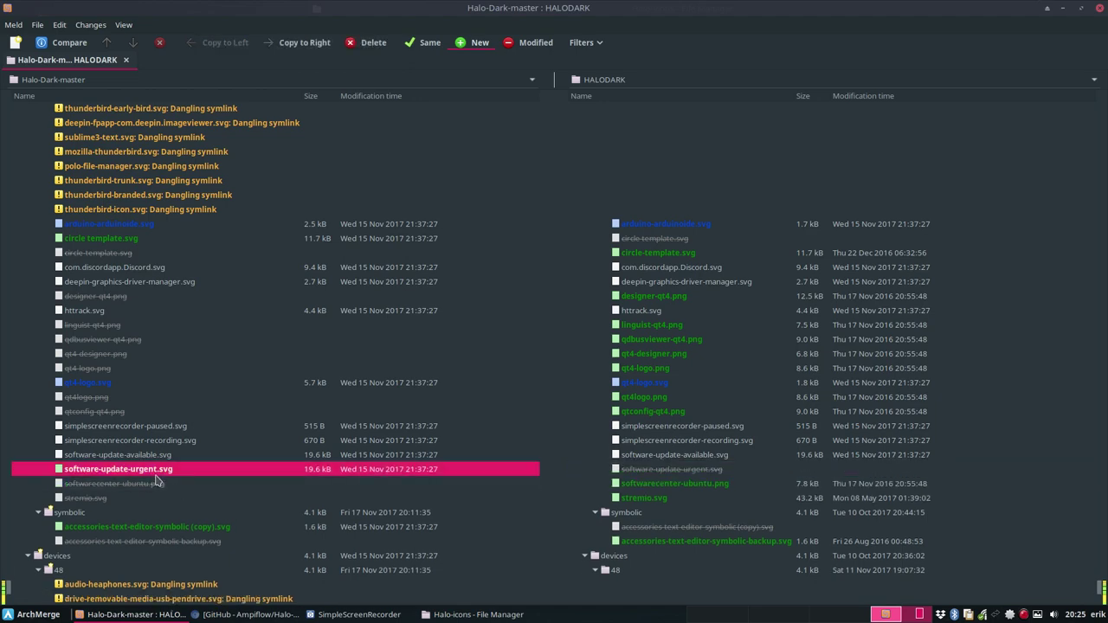
right_click(158, 481)
left_click(195, 514)
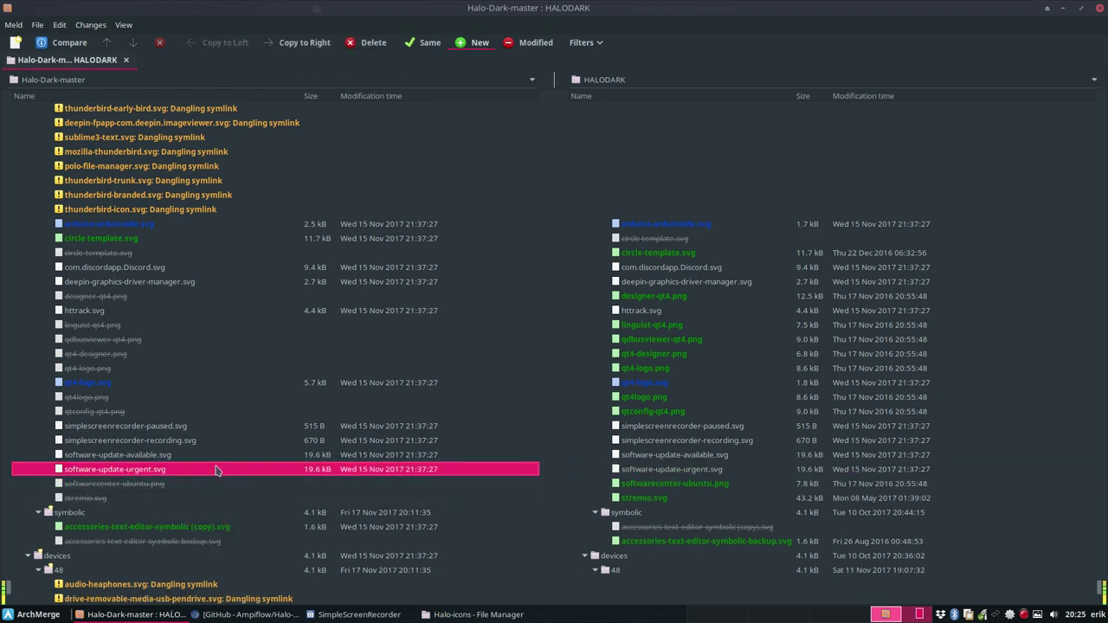
- Look through the remaining new files down to icon-theme.cache, and filter the comparison to show modified files instead of new ones
scroll(217, 468, "down", 3)
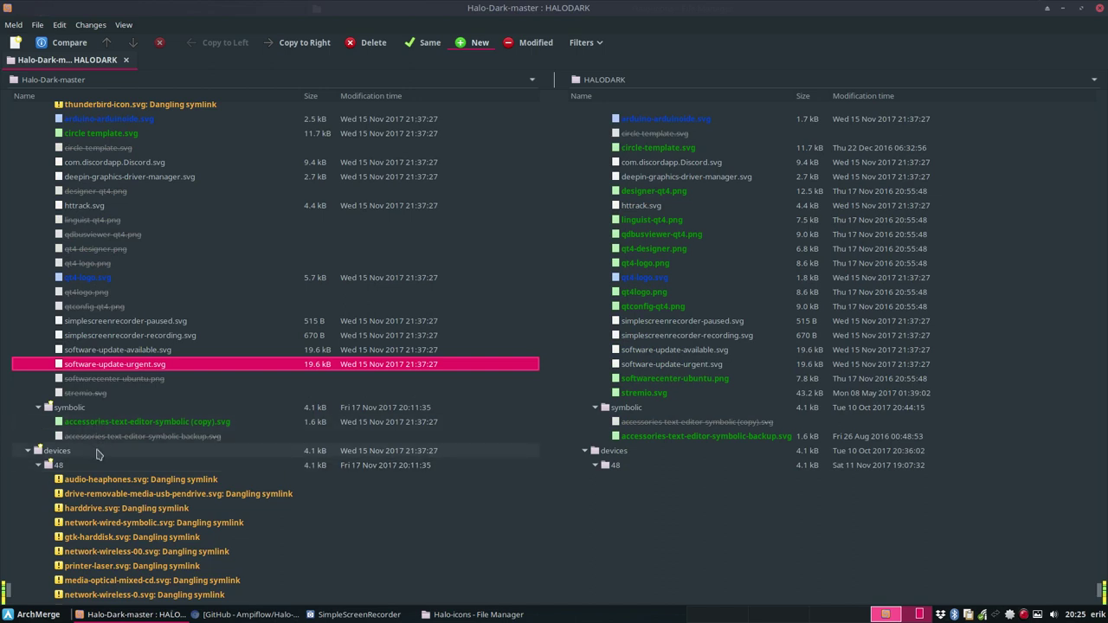
scroll(58, 480, "down", 5)
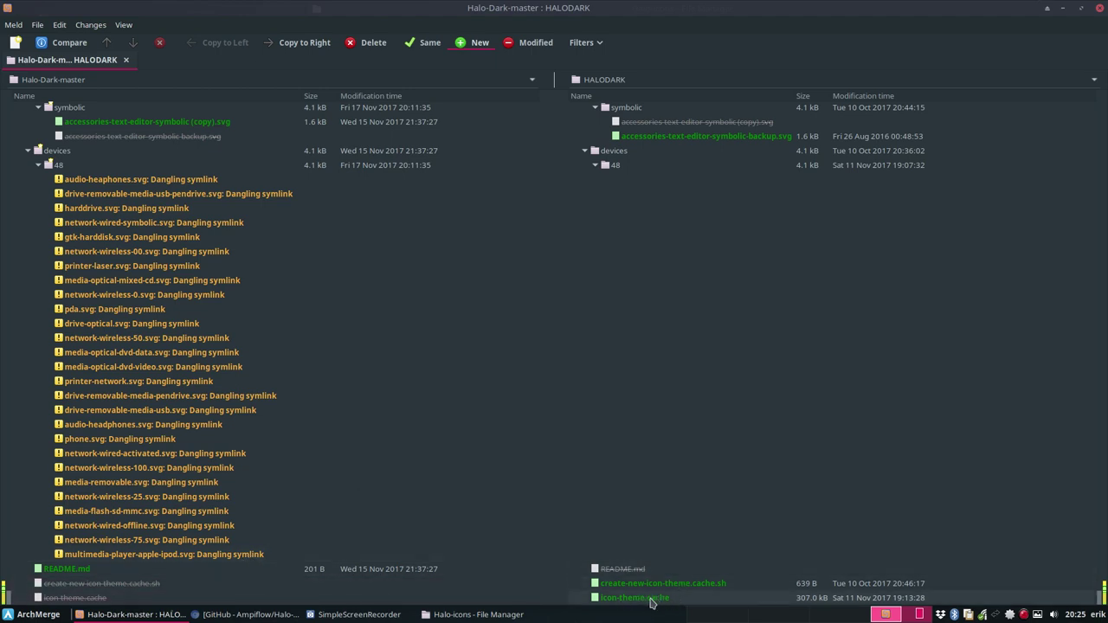
left_click(650, 598)
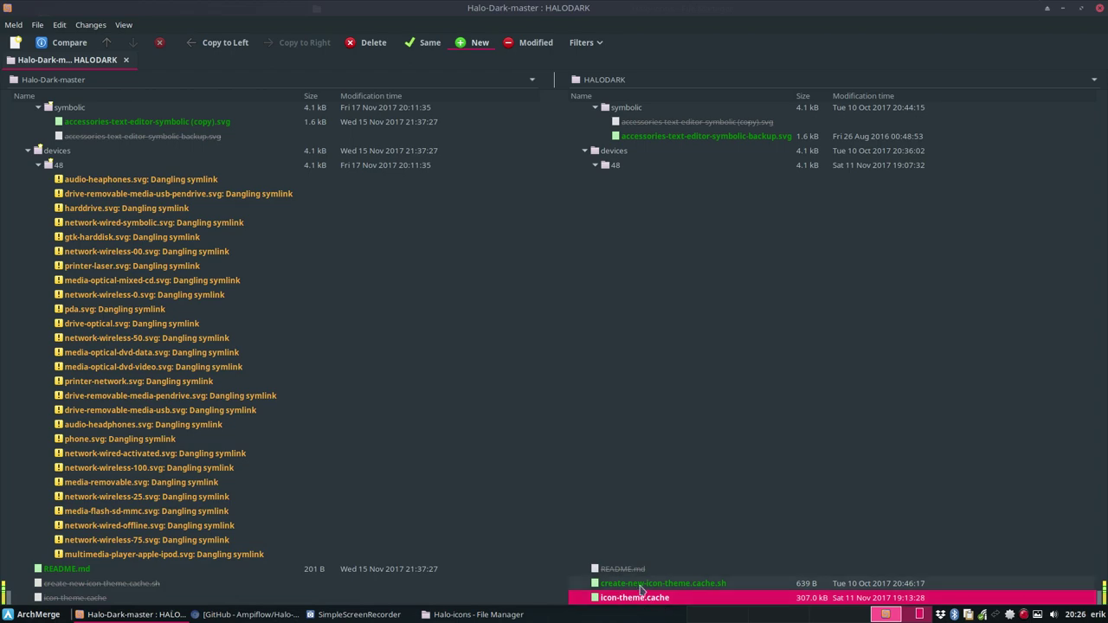
key("Up")
left_click(660, 604)
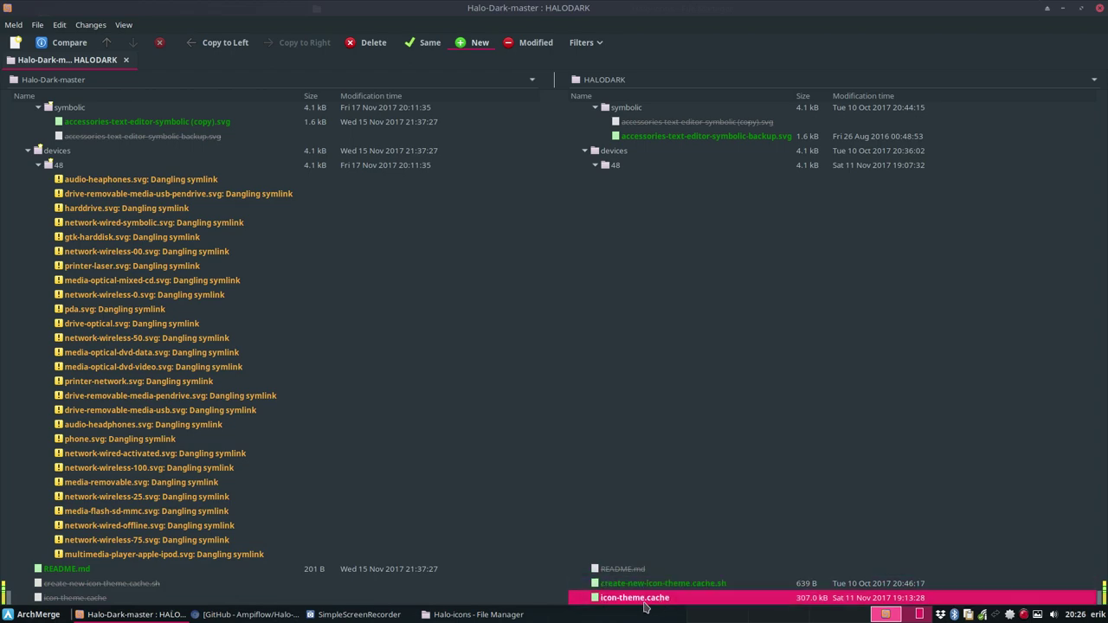
scroll(202, 407, "up", 10)
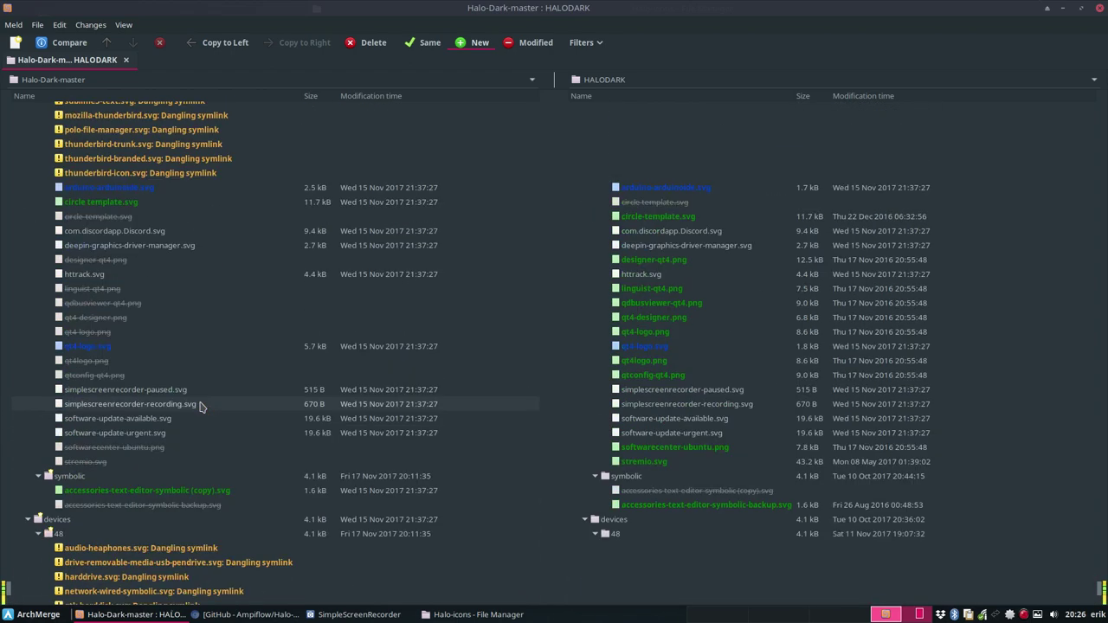
left_click(466, 48)
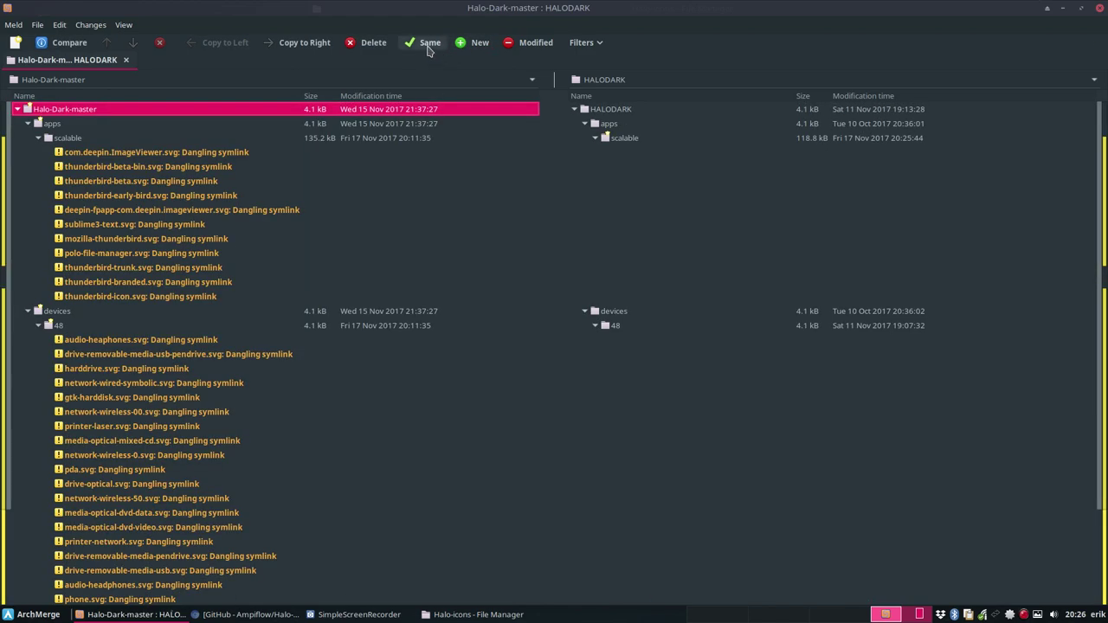
left_click(526, 43)
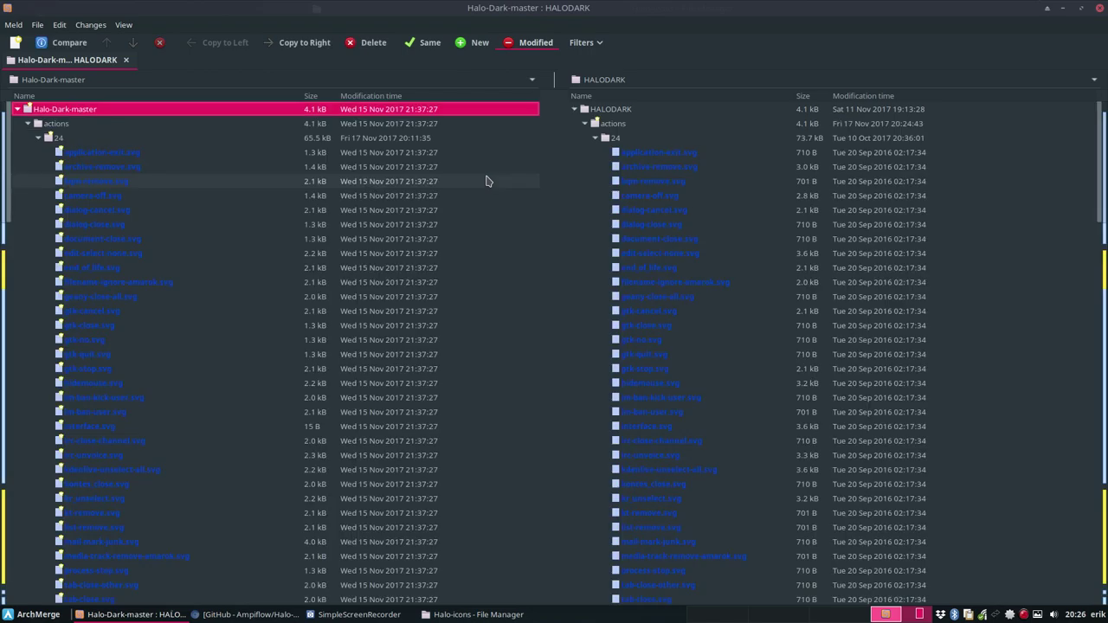
- Copy all modified icons in actions/24, from application-exit.svg through xml-node-delete.svg, from Halo-Dark-master to HALODARK
left_click(125, 154)
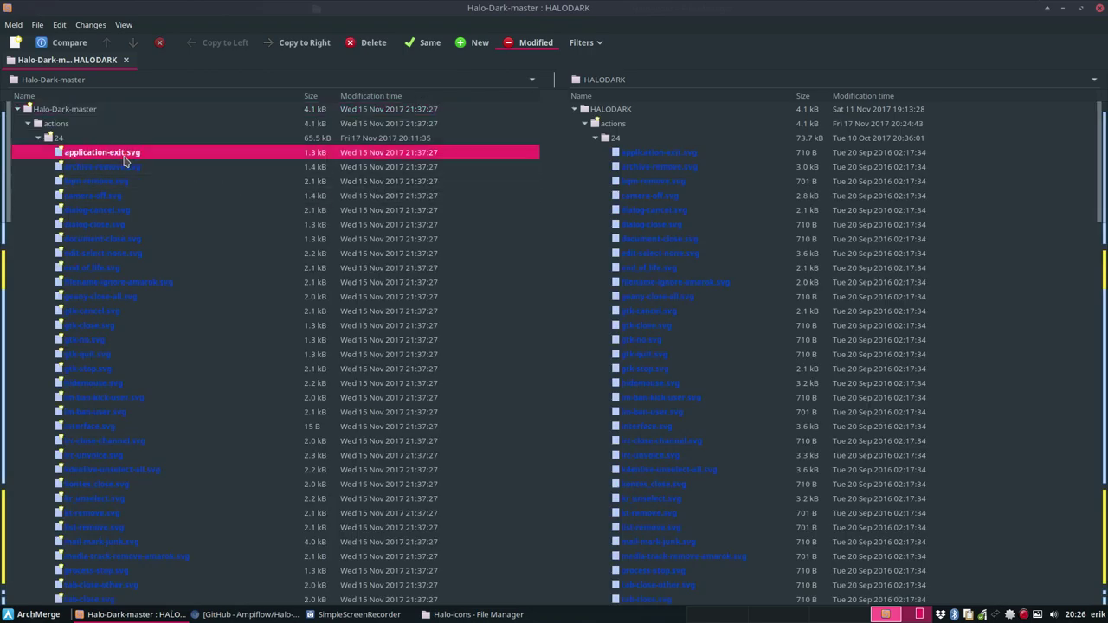
scroll(125, 307, "down", 10)
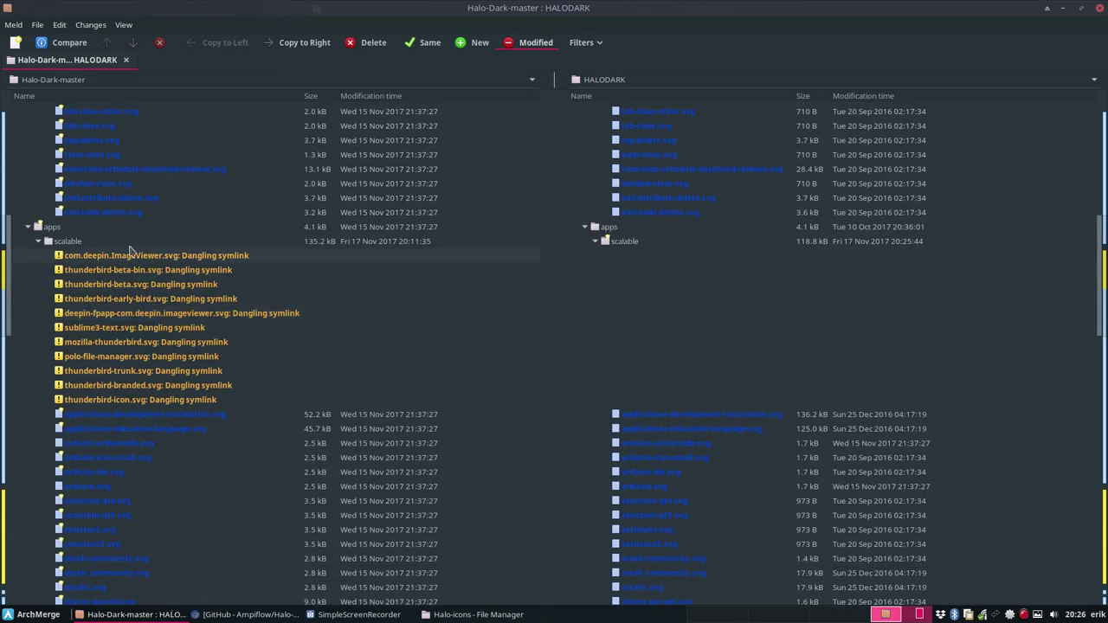
left_click(130, 212, "shift")
right_click(134, 212)
left_click(170, 249)
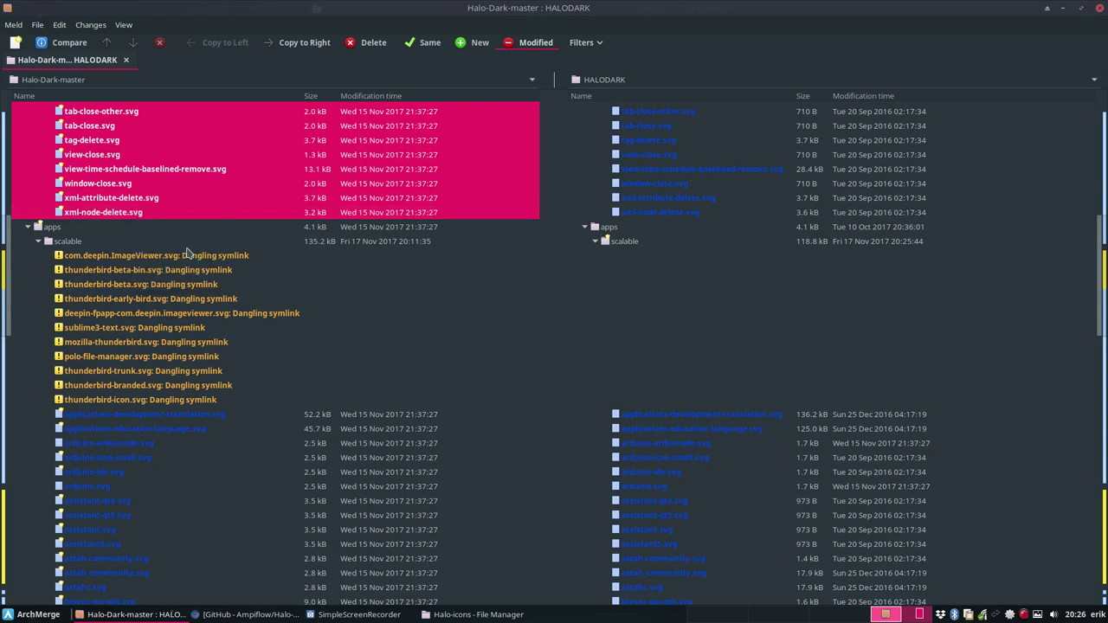
- Copy all modified icons in apps/scalable, from applications-development-translation.svg through xterm-color_48x48.svg, from Halo-Dark-master to HALODARK
left_click(145, 428)
left_click(150, 416)
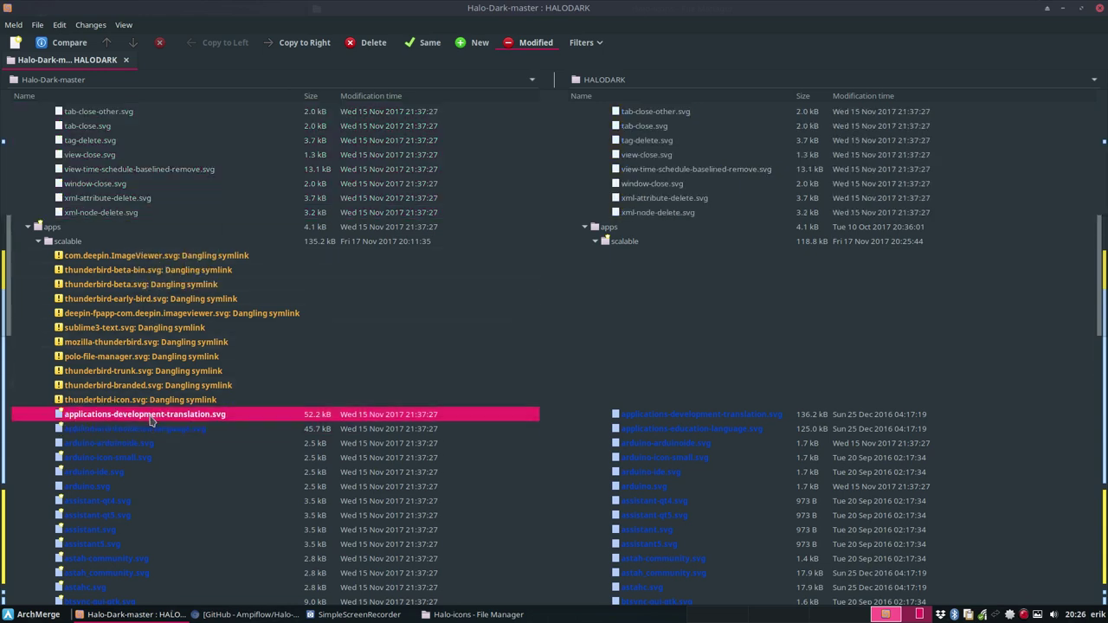
right_click(74, 242)
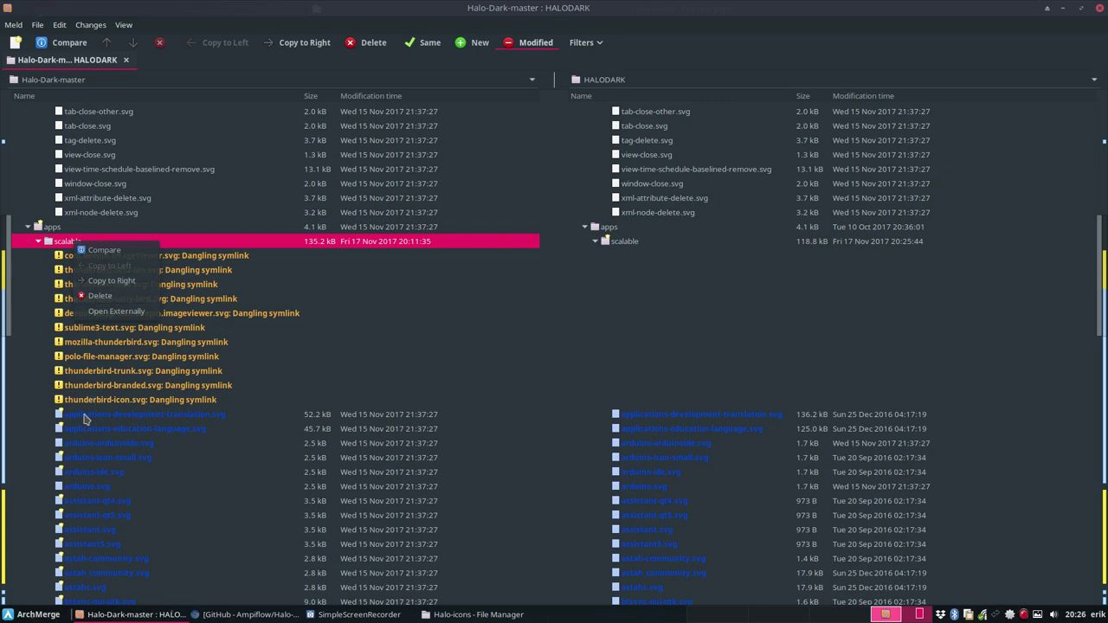
left_click(97, 417)
left_click(108, 416)
scroll(133, 429, "down", 15)
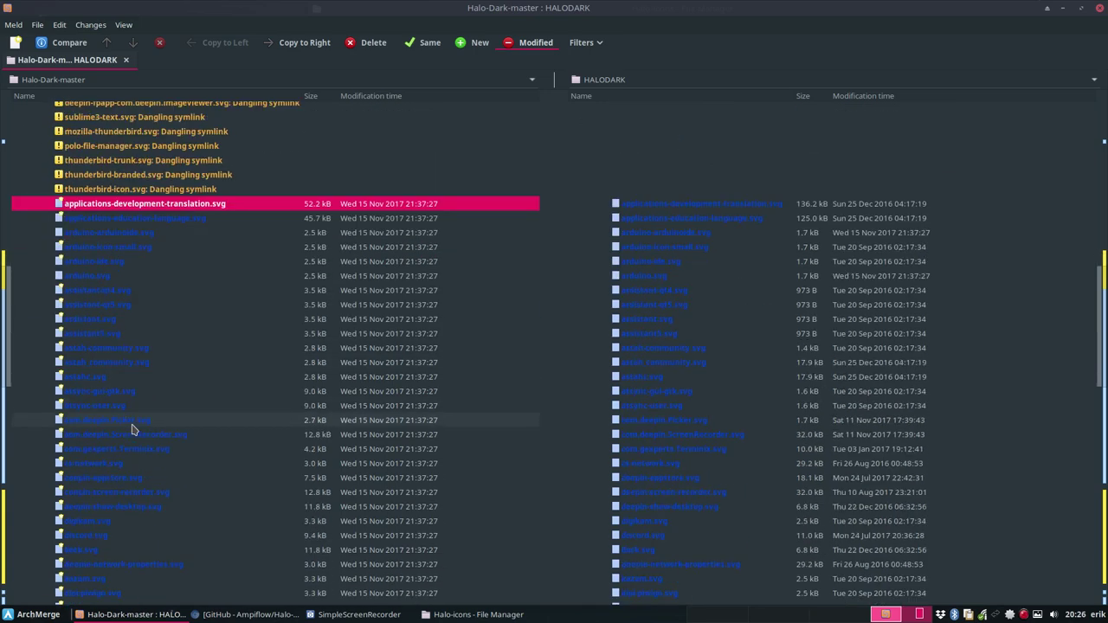
left_click(98, 368, "shift")
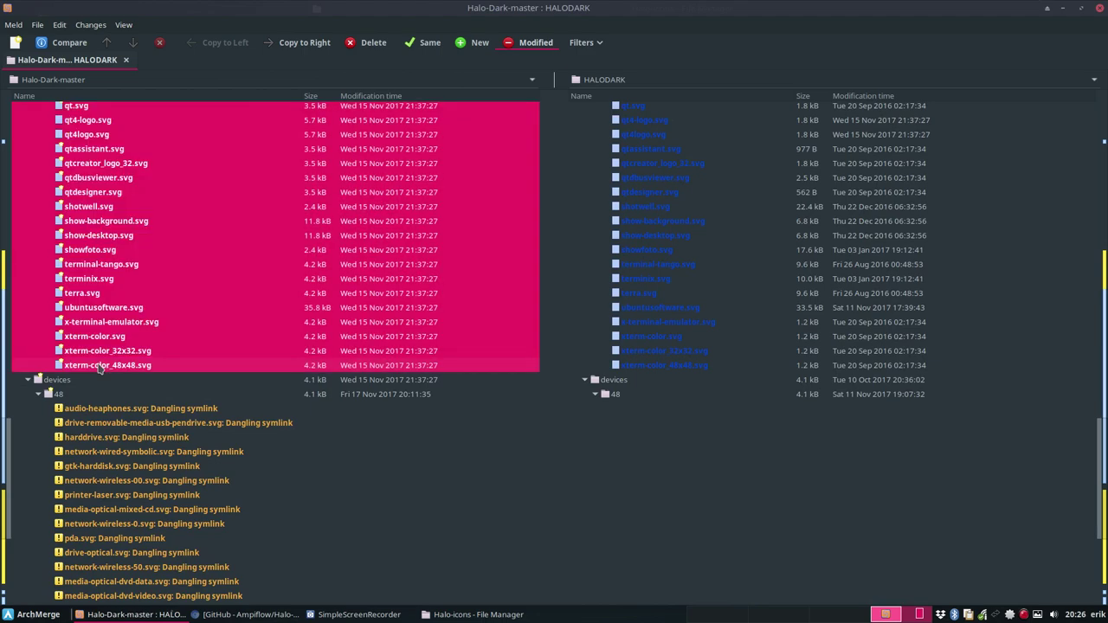
right_click(97, 368)
left_click(147, 406)
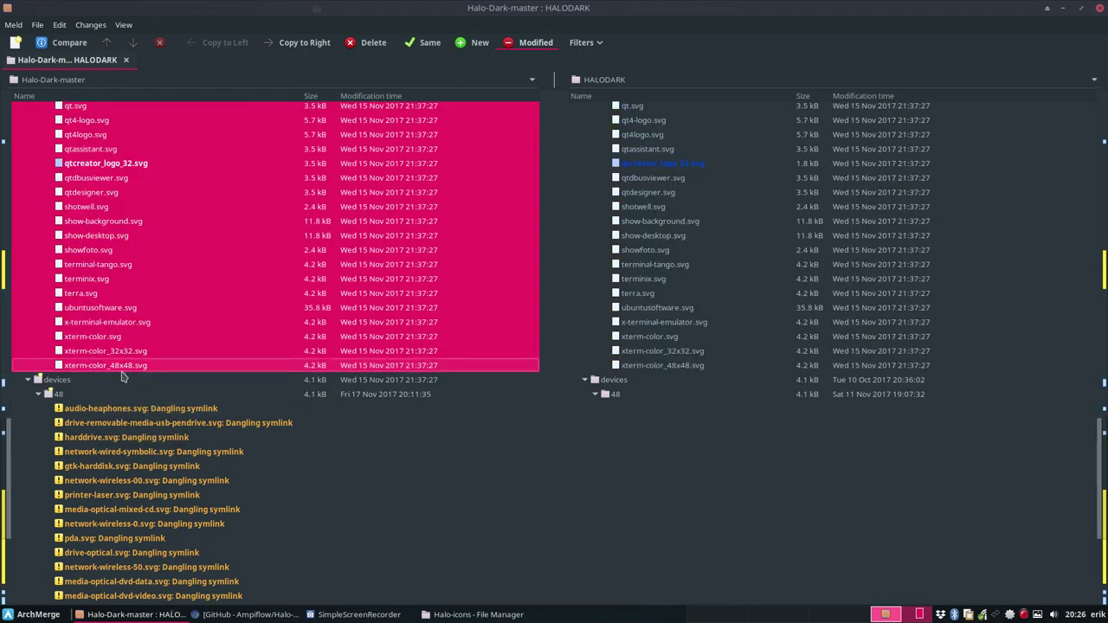
- Copy drive-removable-dock.svg in both status/48 and status/64 from Halo-Dark-master to HALODARK
scroll(129, 380, "down", 6)
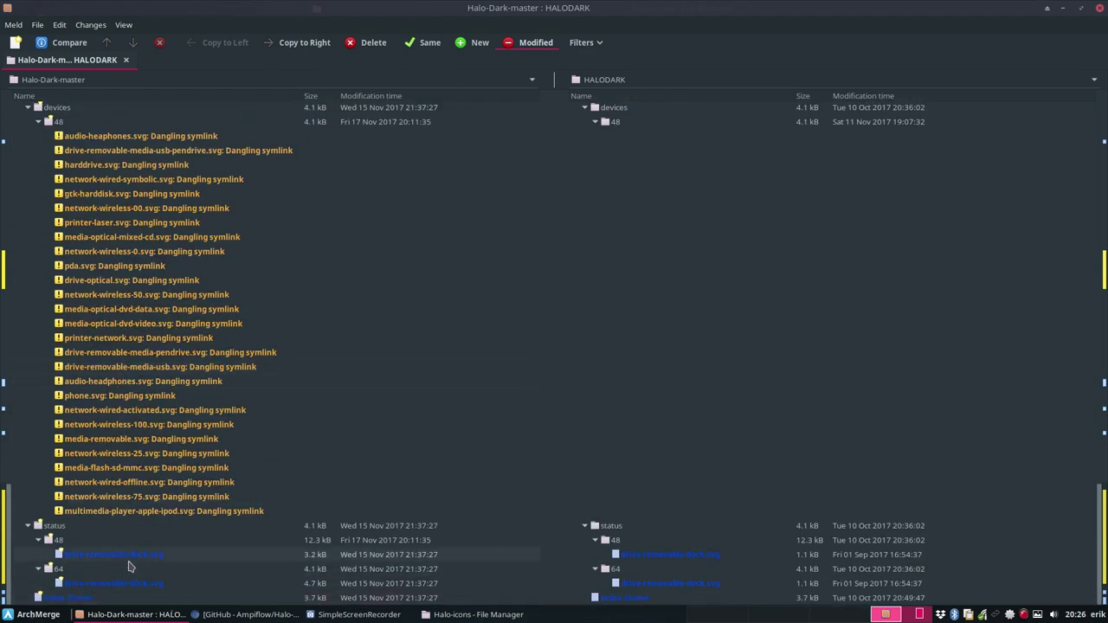
left_click(122, 556)
right_click(135, 559)
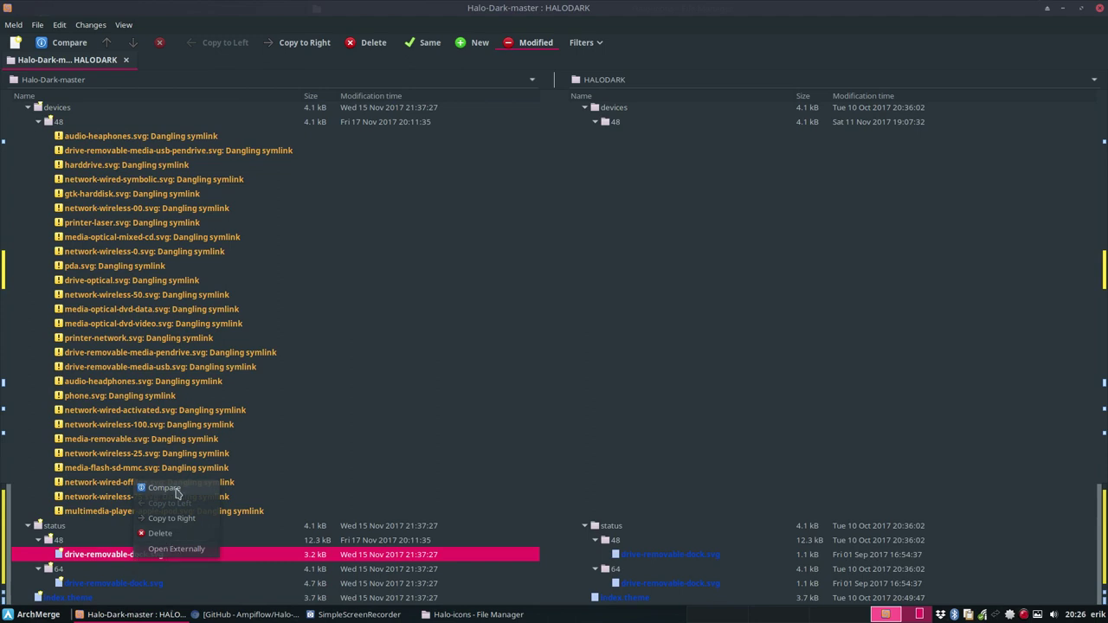
left_click(180, 522)
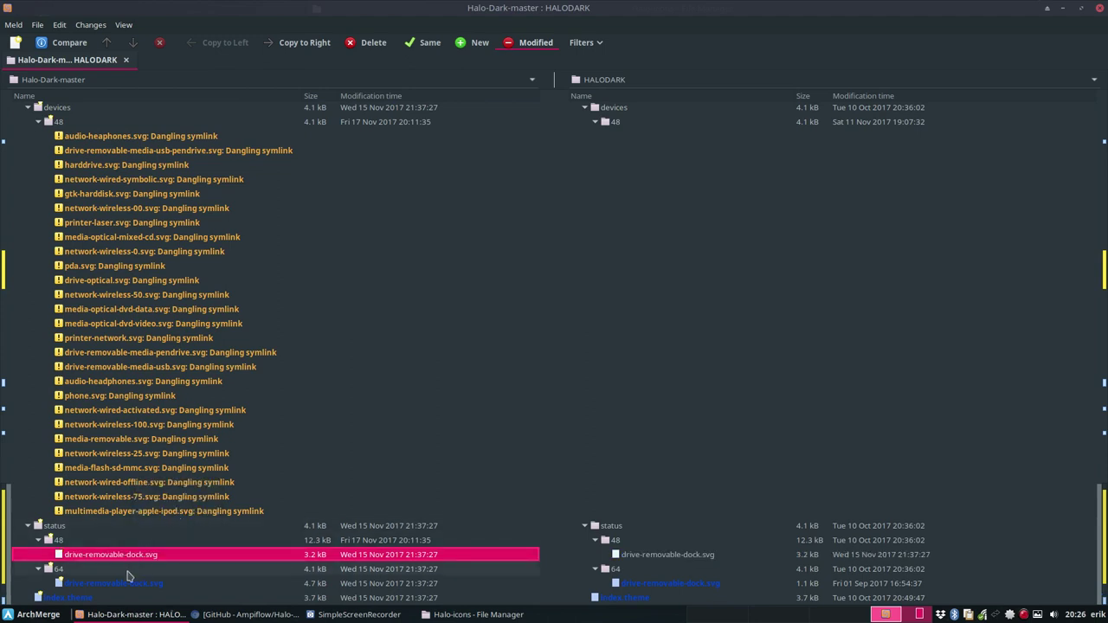
left_click(130, 584)
right_click(138, 585)
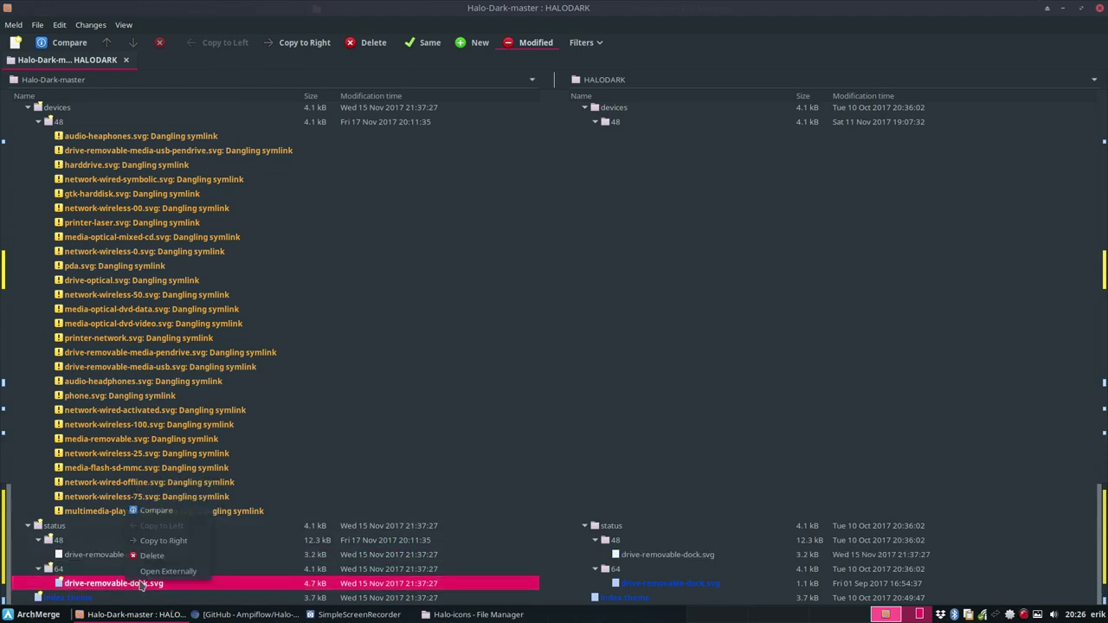
left_click(163, 540)
- Compare the two index.theme files, transfer Type=Scalable for actions/16 from Halo-Dark-master to HALODARK, and save the HALODARK file
double_click(92, 599)
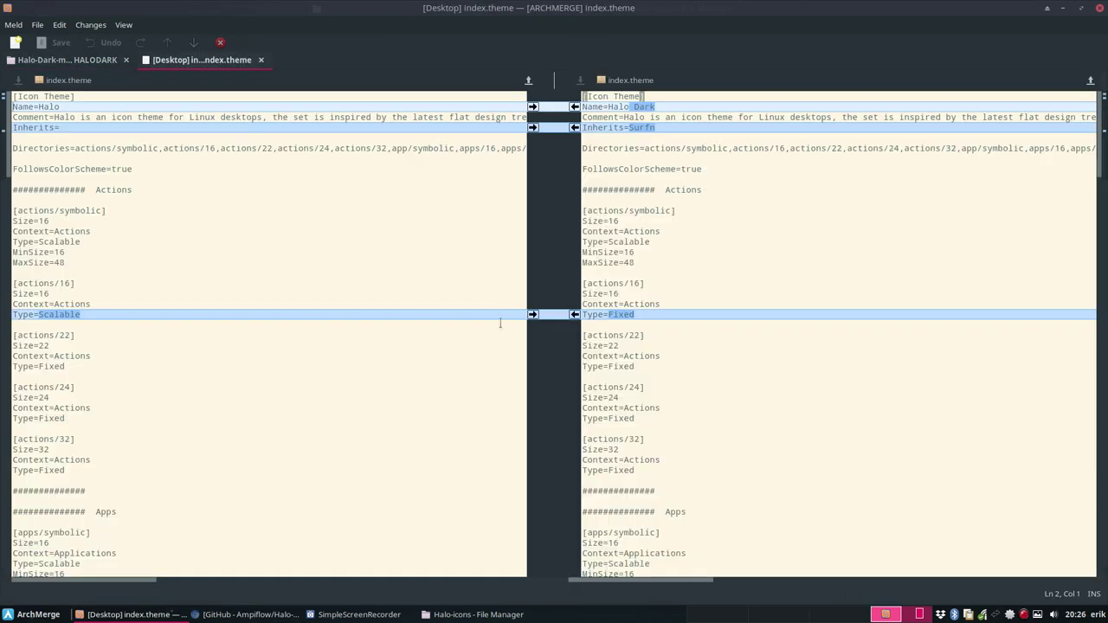
left_click(78, 108)
left_click_drag(64, 106, 15, 105)
left_click(661, 105)
left_click(665, 129)
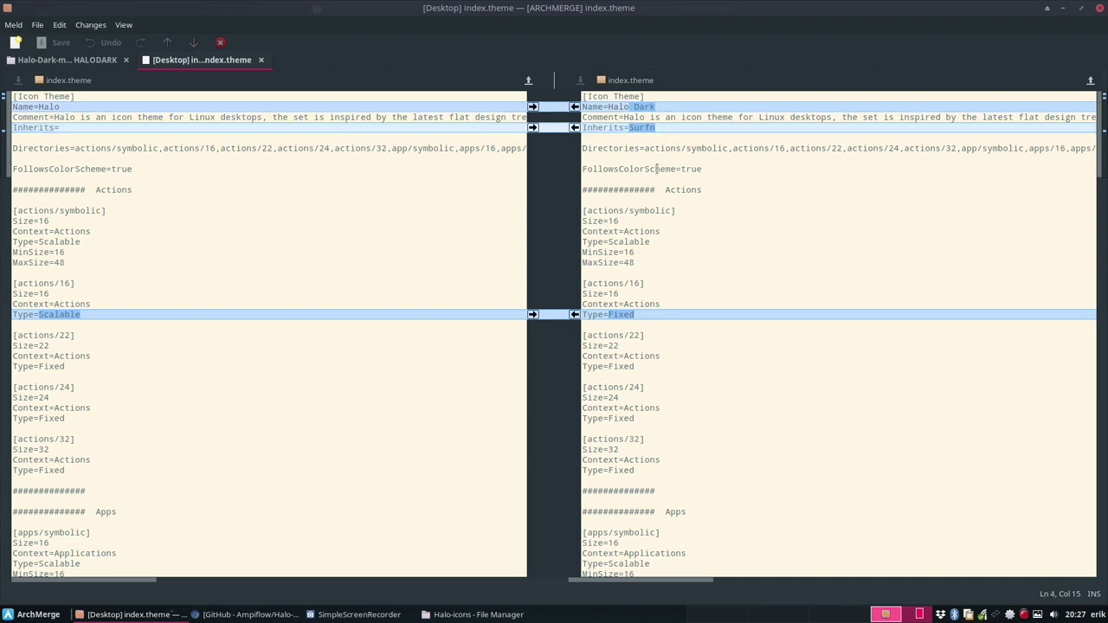
left_click(534, 315)
scroll(671, 331, "down", 20)
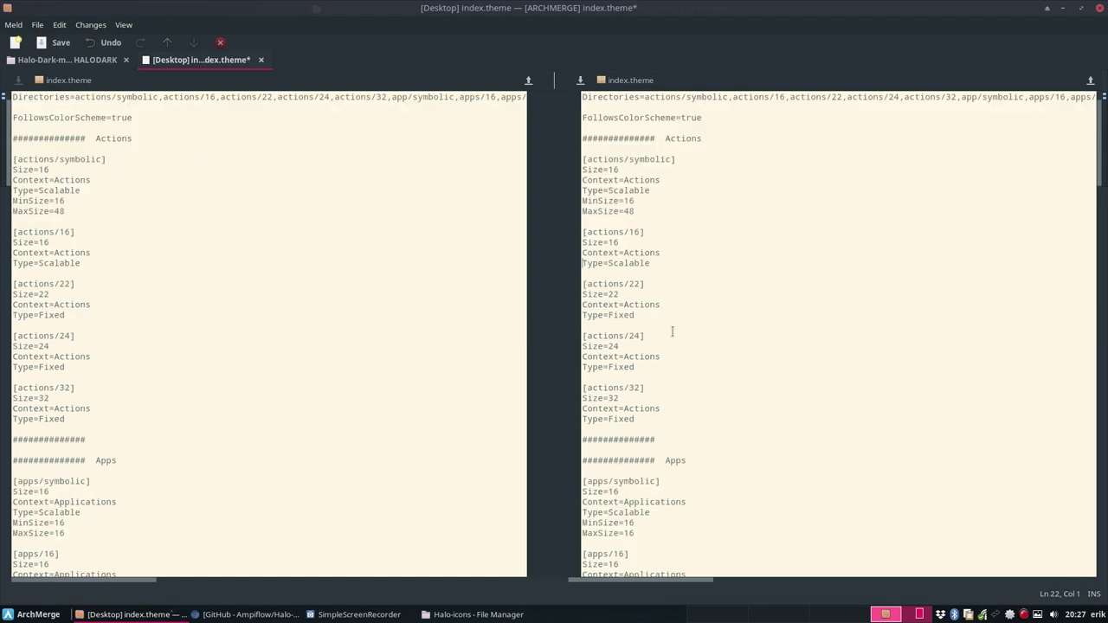
scroll(671, 332, "down", 8)
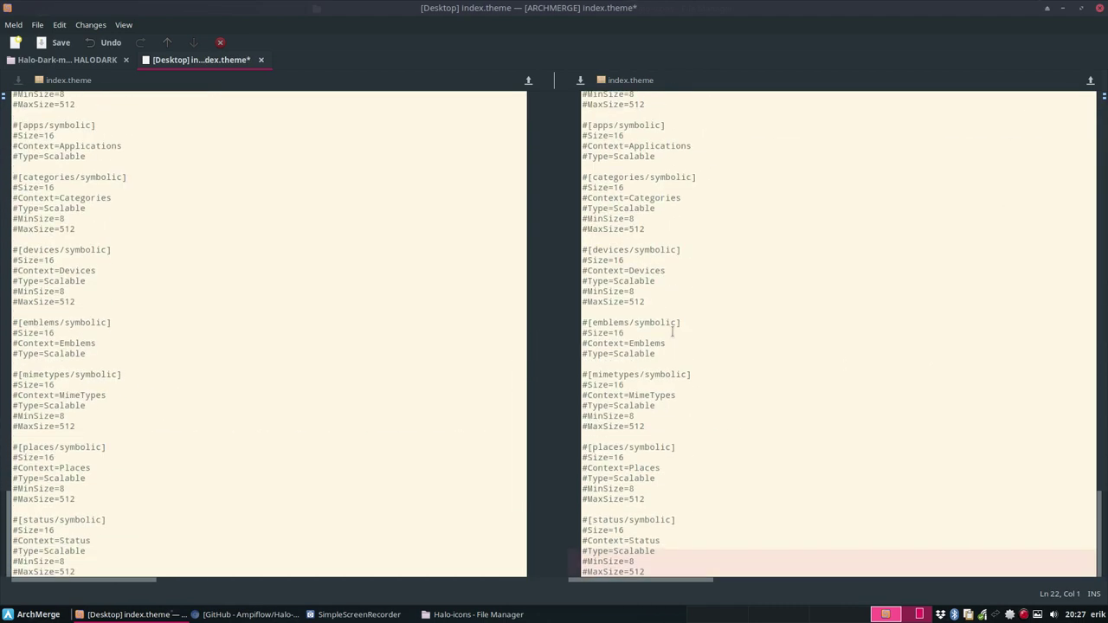
scroll(672, 331, "up", 20)
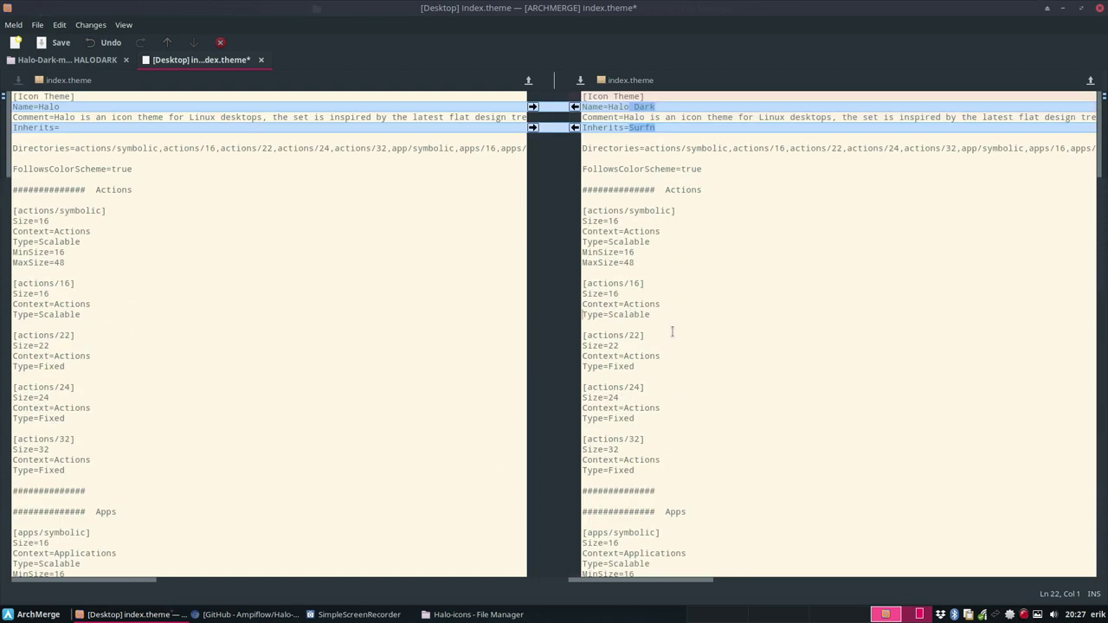
left_click(260, 60)
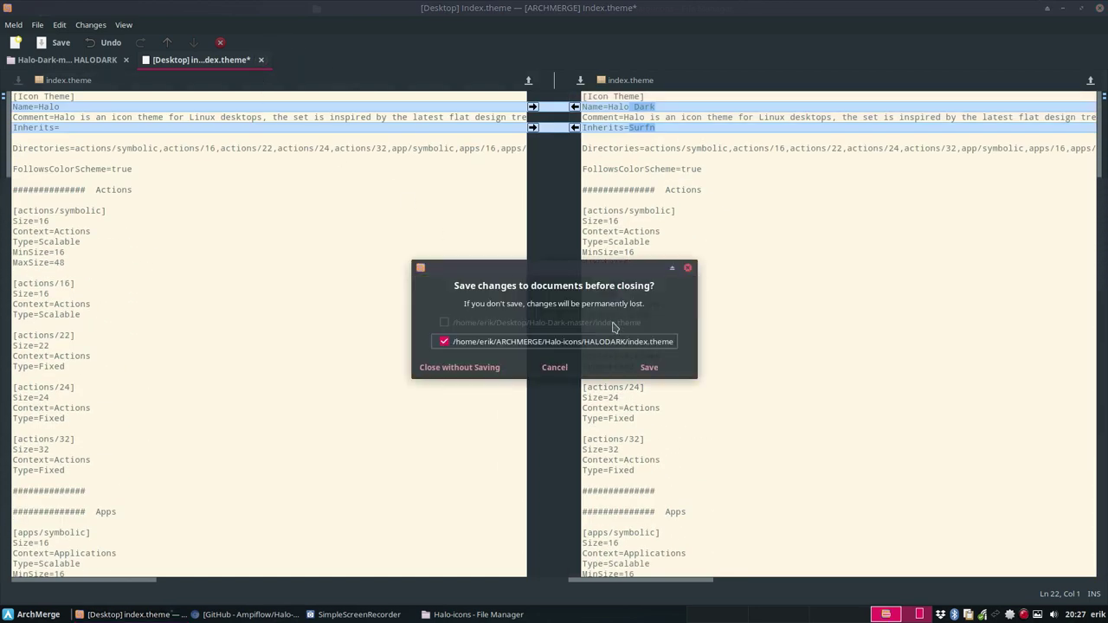
left_click(647, 368)
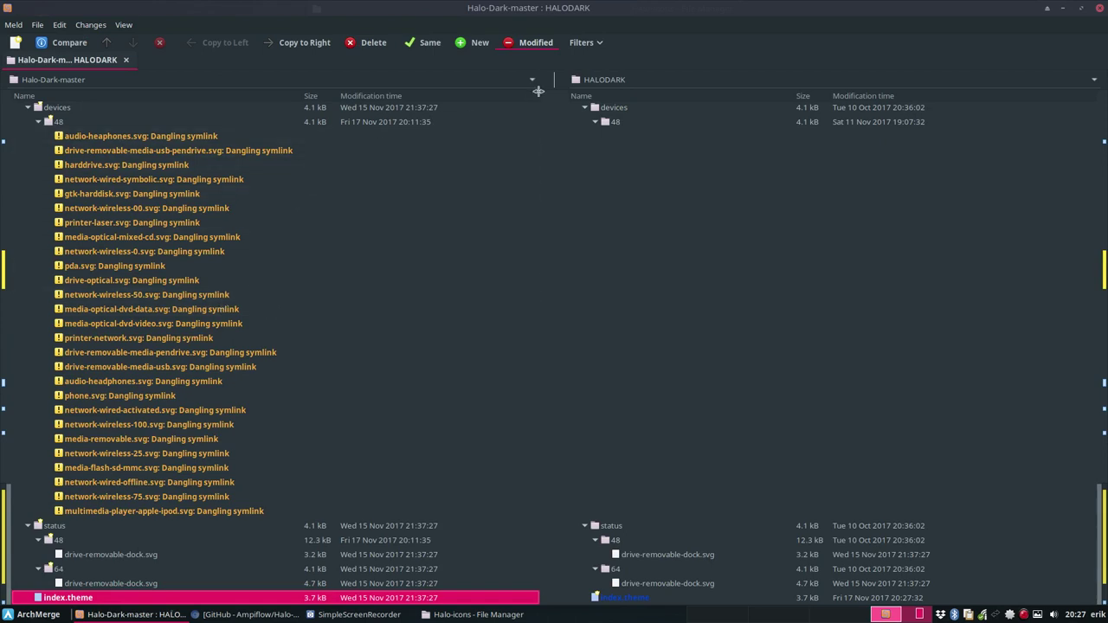
- Reopen the recent Halo-master : HALO comparison and examine the actions/16 type in its index.theme files
left_click(38, 25)
mouse_move(74, 89)
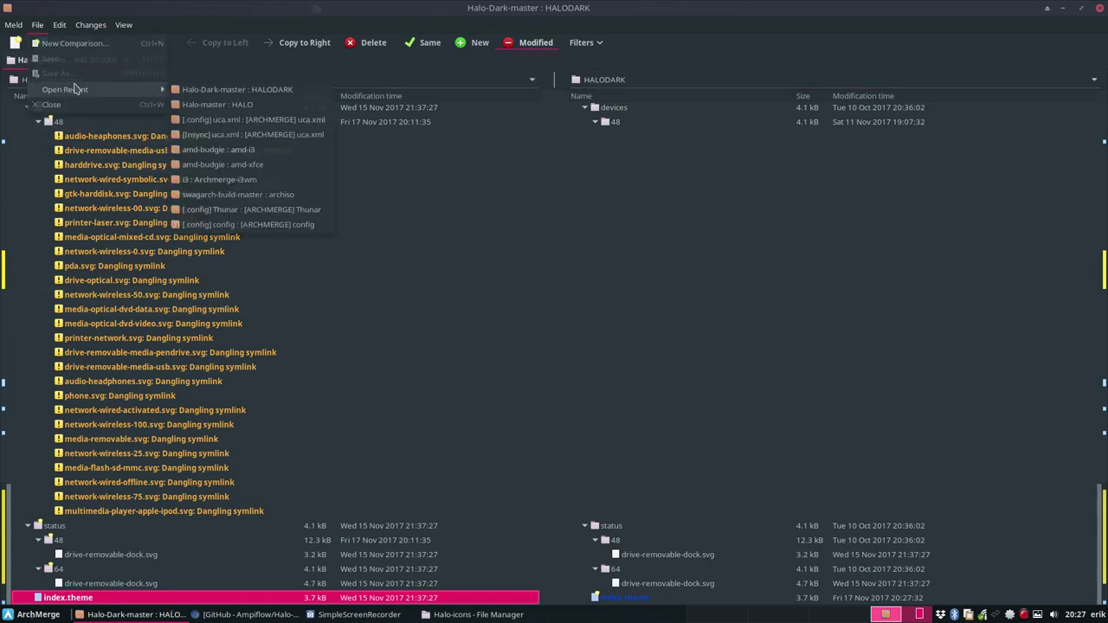
left_click(217, 104)
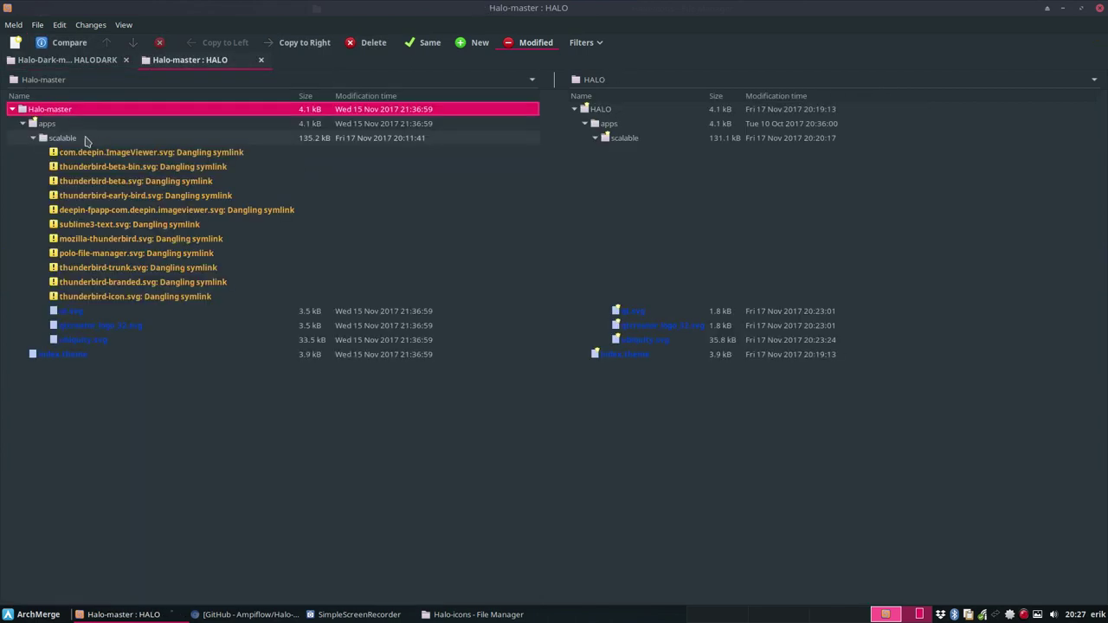
double_click(78, 356)
scroll(401, 380, "down", 3)
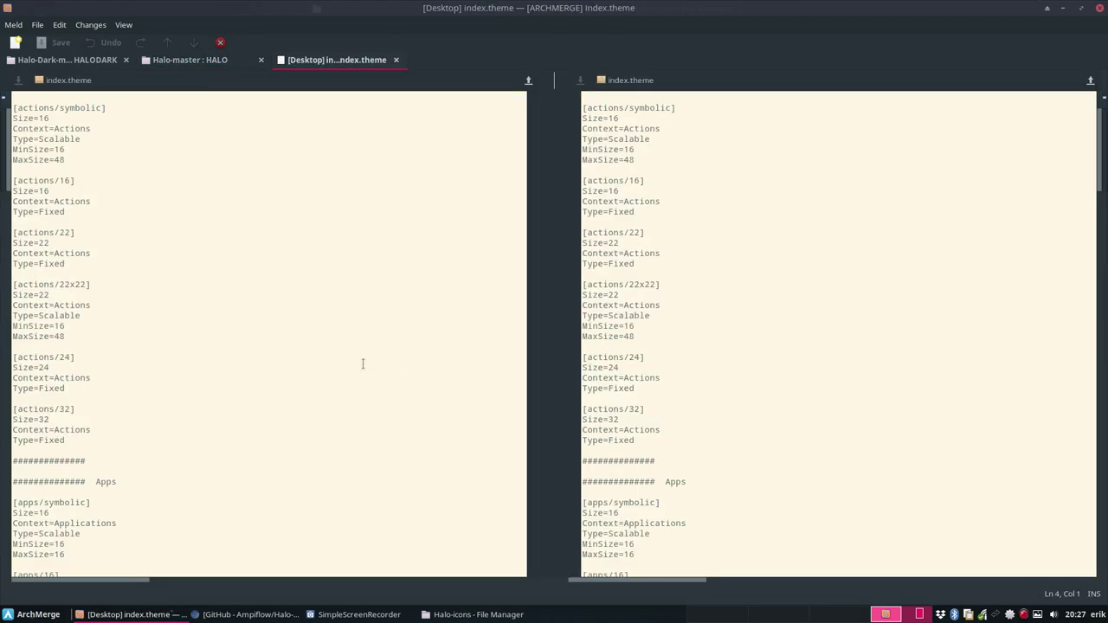
left_click(51, 211)
- Switch to the file manager and open the Desktop folder
left_click(1061, 10)
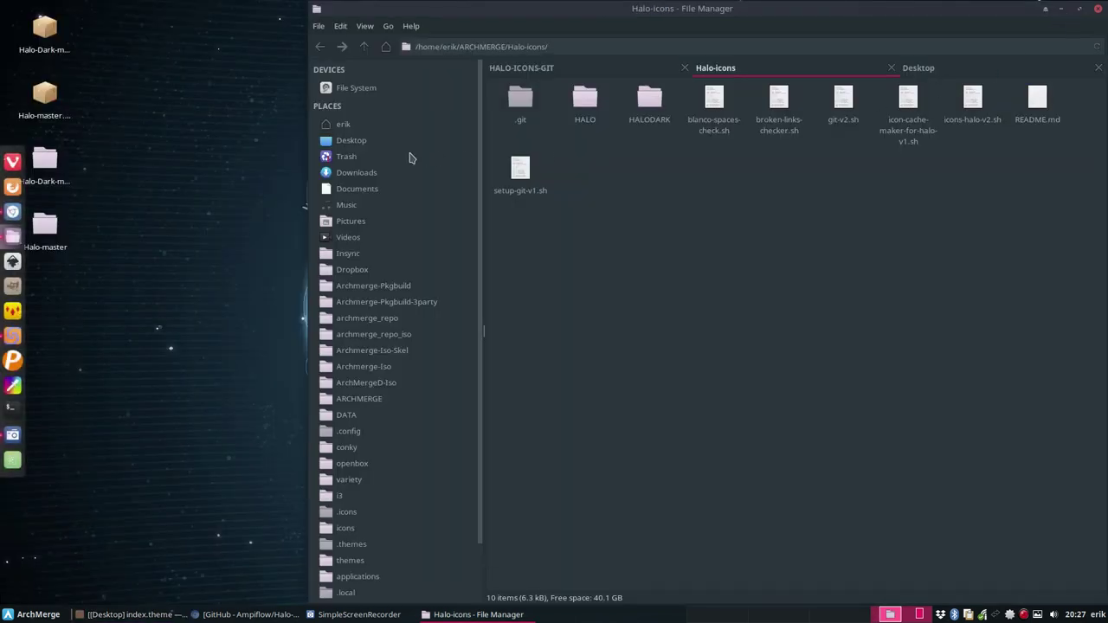
left_click(360, 179)
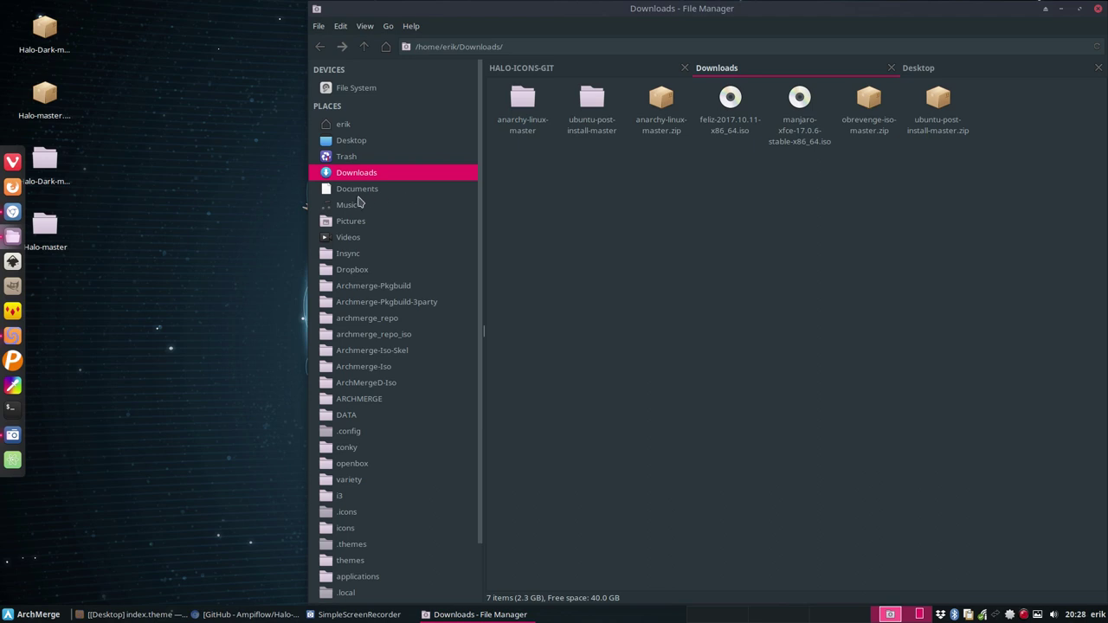
left_click(348, 157)
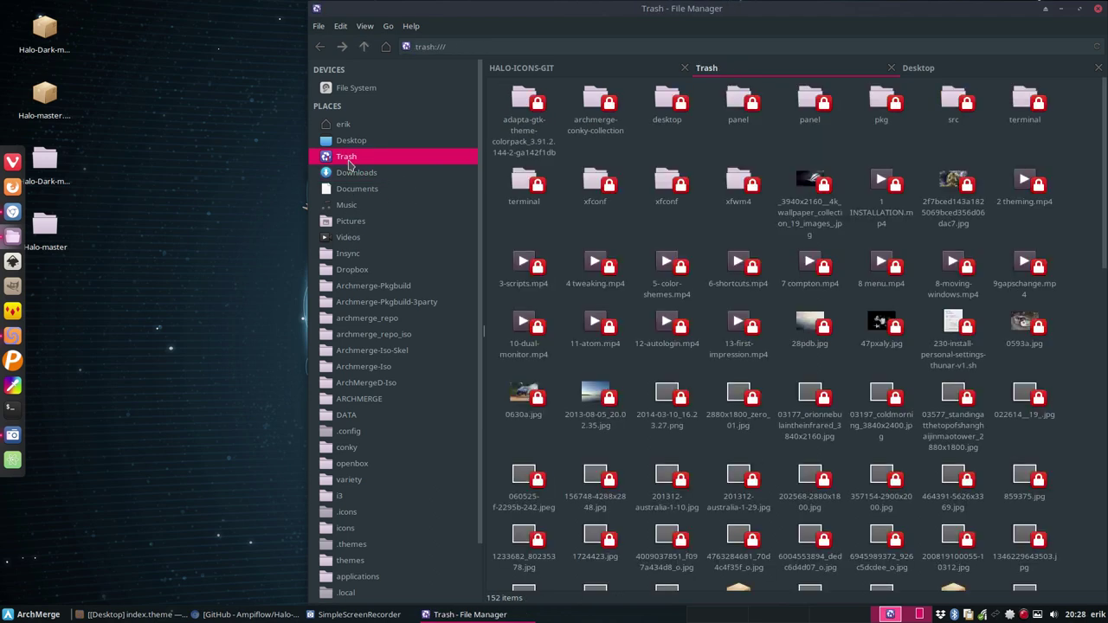
left_click(342, 126)
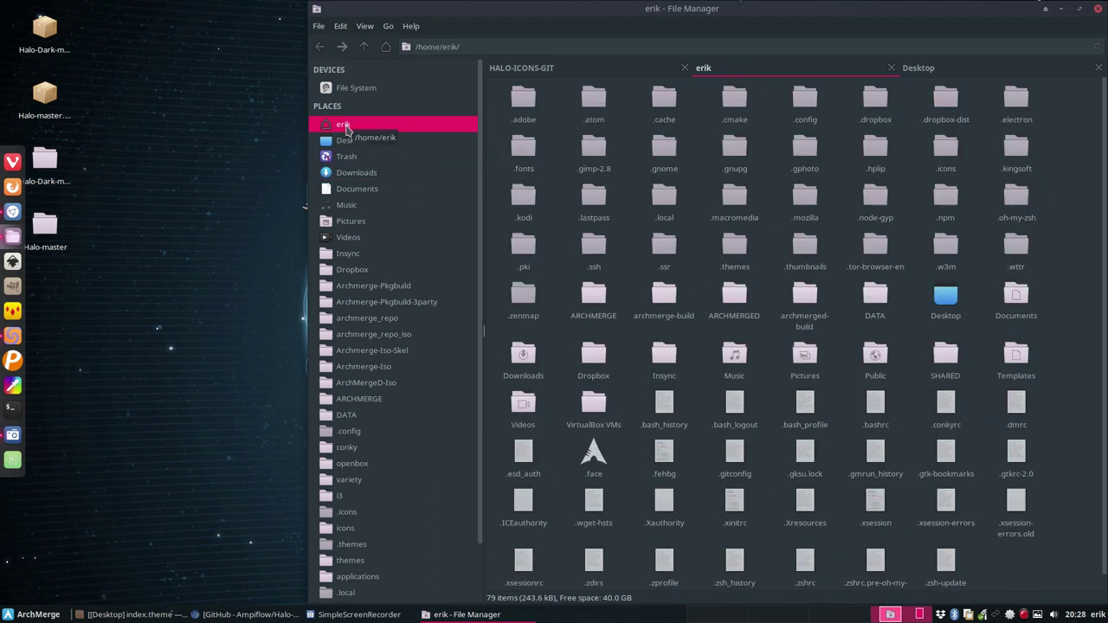
left_click(351, 141)
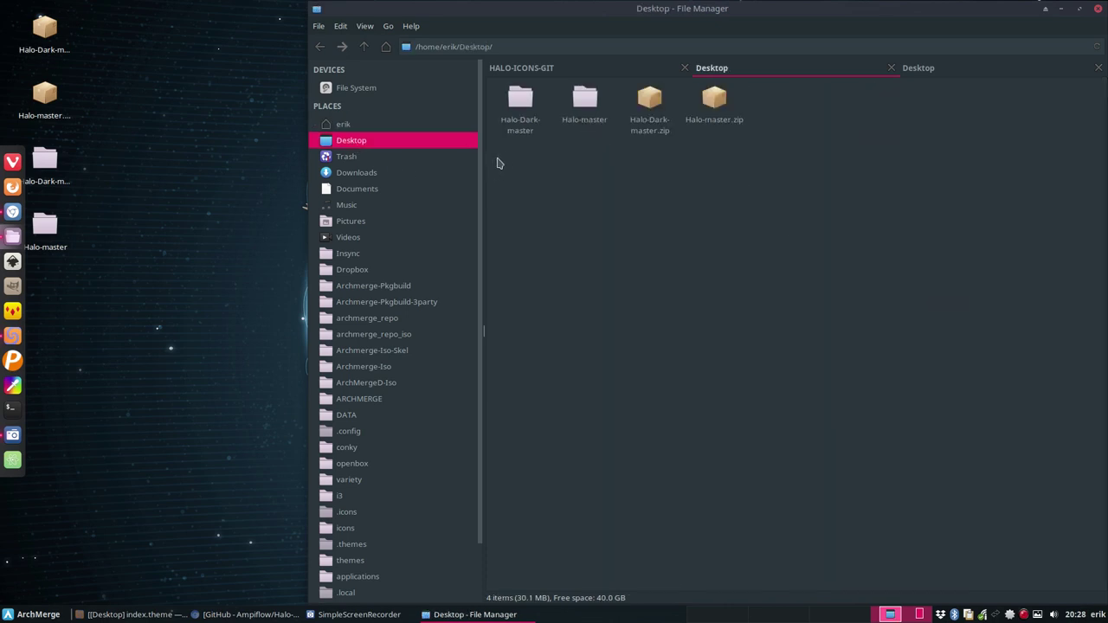
- Delete the Halo-master folder from the Desktop and extract Halo-master.zip there again
left_click(646, 109)
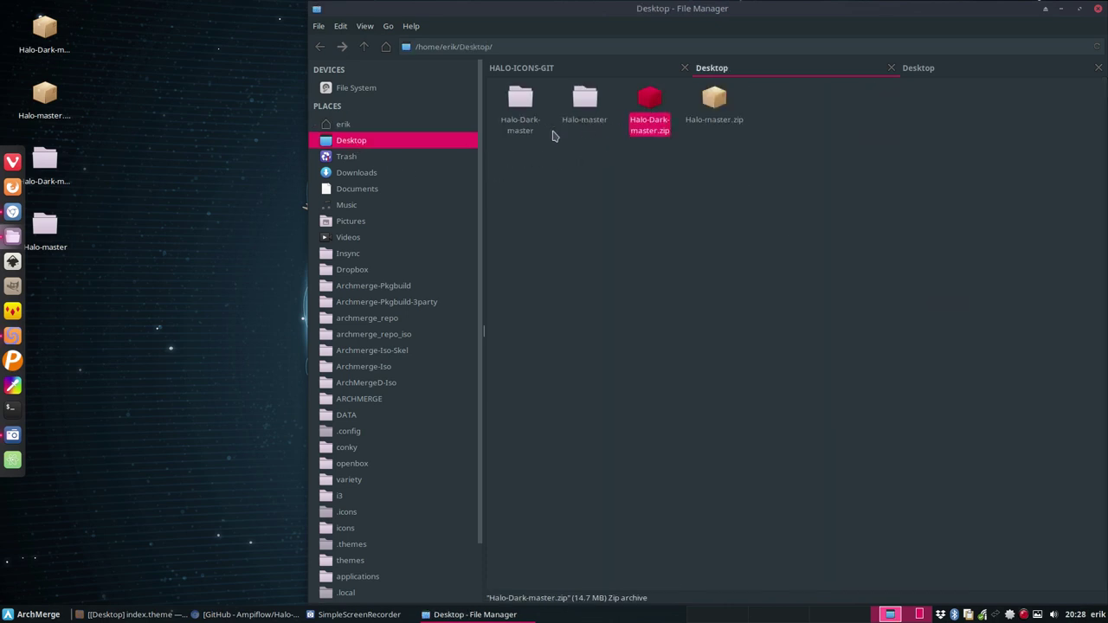
left_click(526, 105)
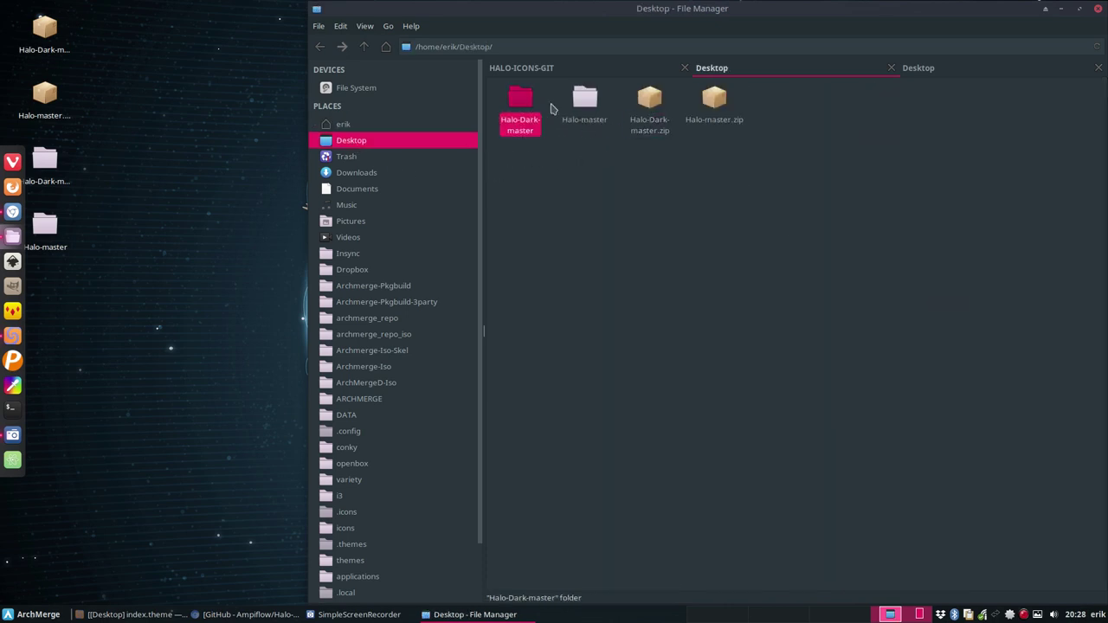
left_click(595, 105)
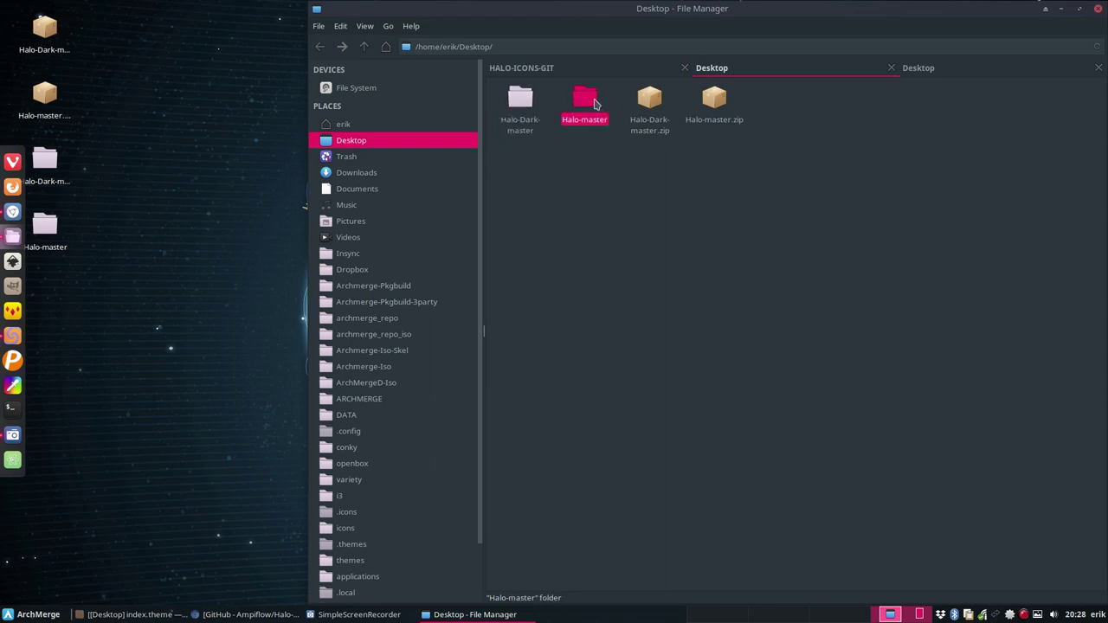
key("Delete")
left_click(649, 102)
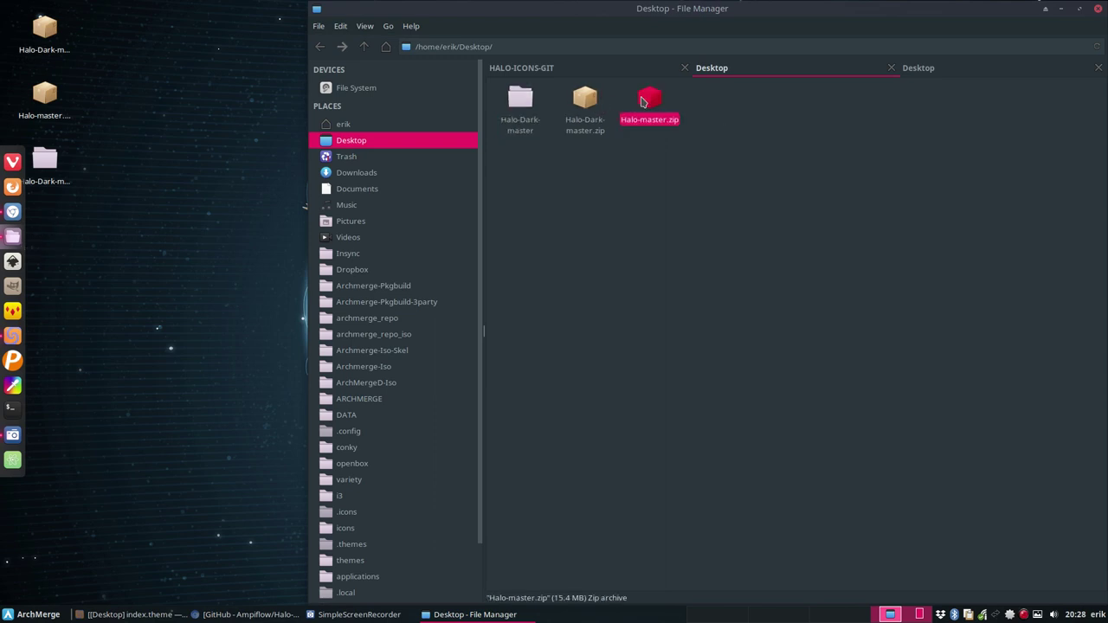
right_click(645, 98)
left_click(677, 232)
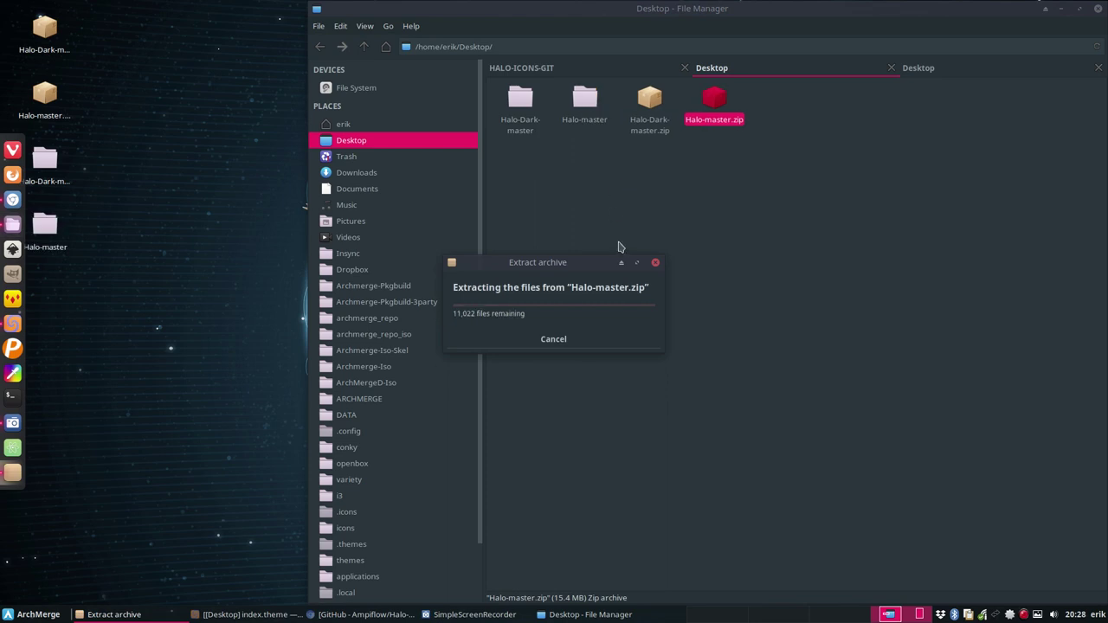
- Open index.theme from the extracted Halo-master folder in Sublime Text and check the actions/16 type
left_click(583, 102)
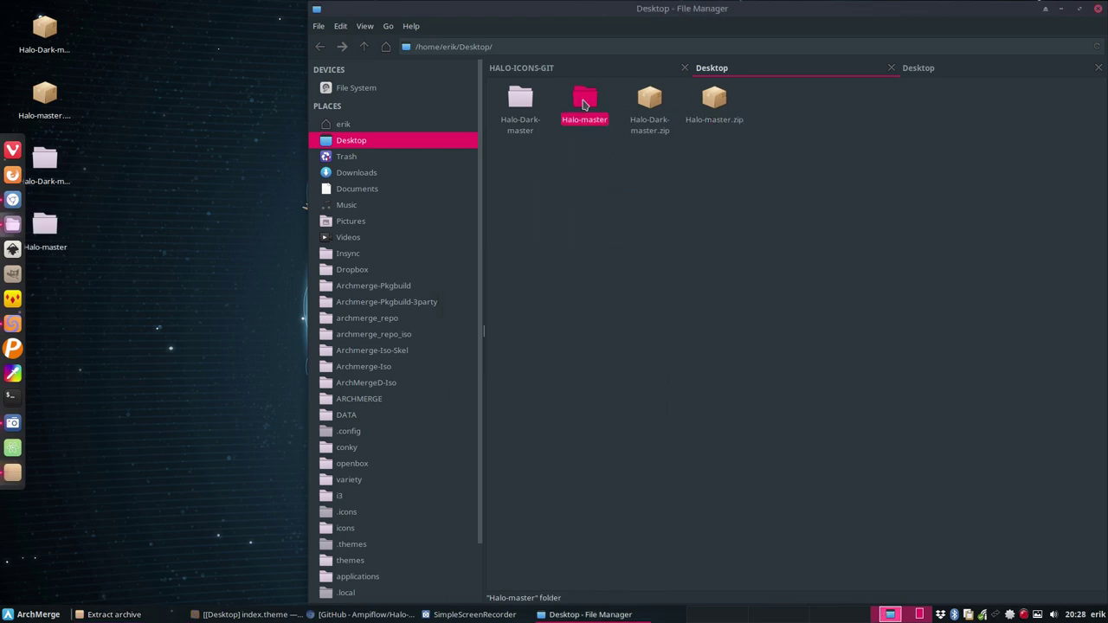
double_click(584, 102)
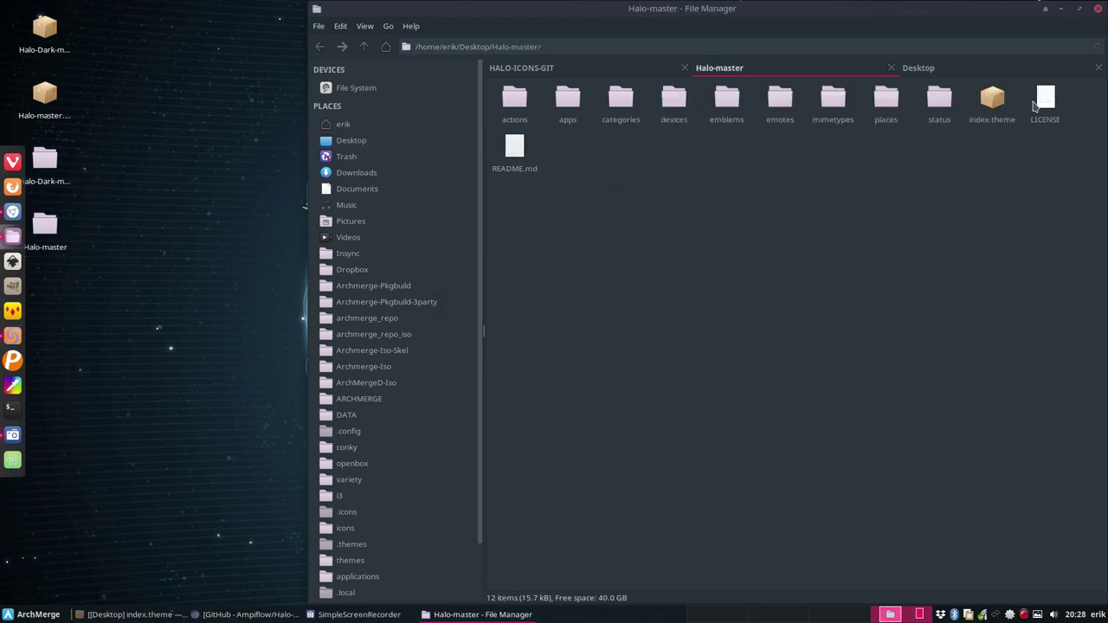
double_click(983, 106)
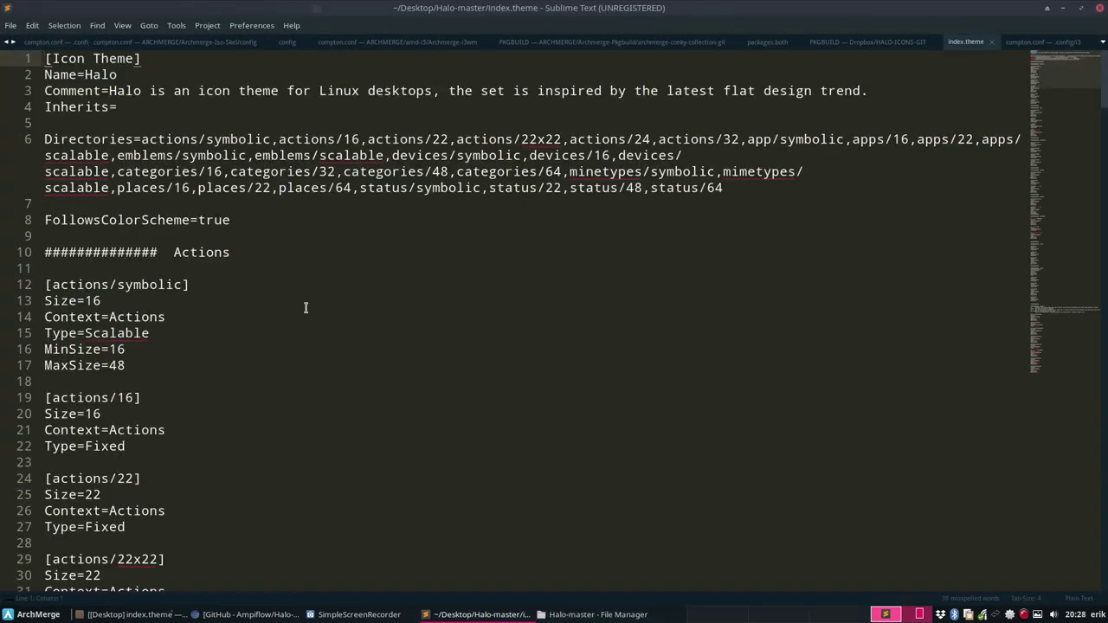
scroll(212, 360, "down", 2)
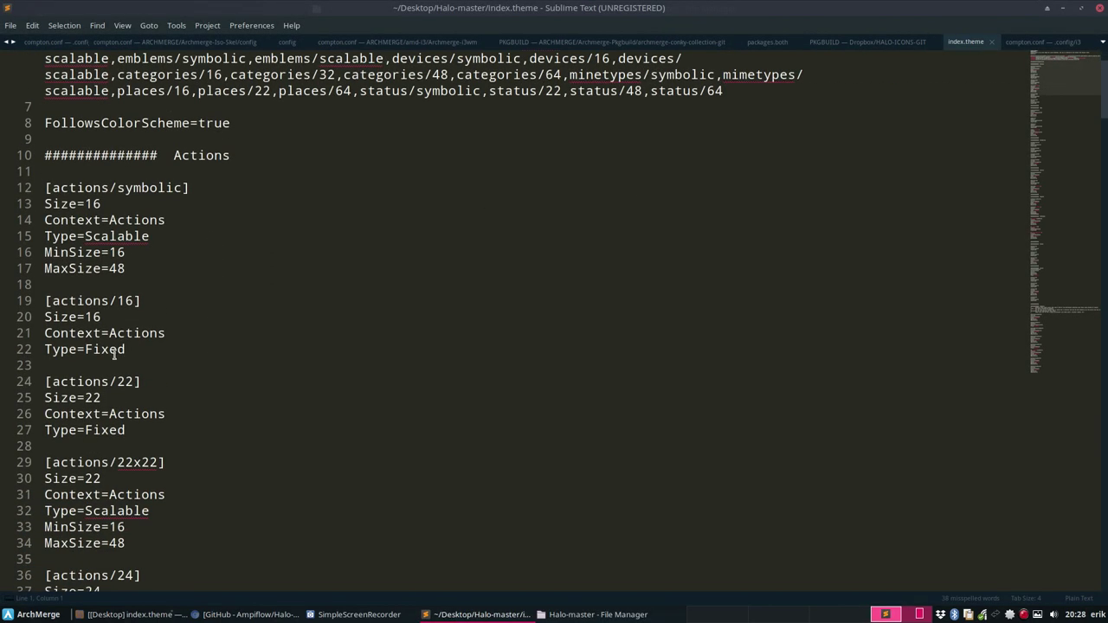
left_click(1080, 8)
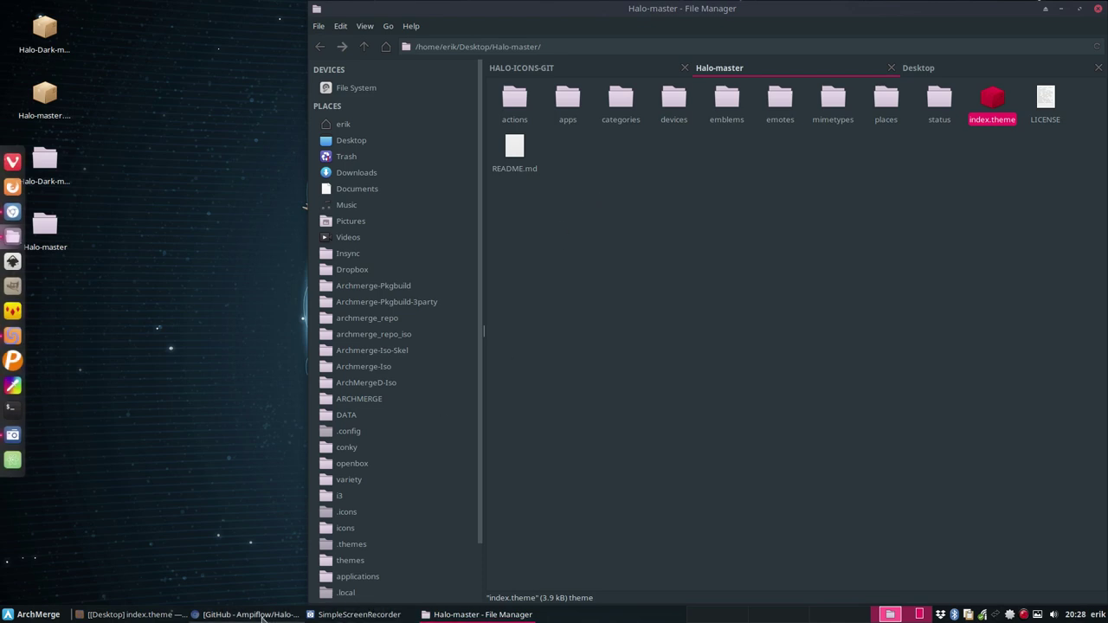
- Return to Meld, close the index.theme comparison, and refresh the Halo-master : HALO folder comparison
left_click(131, 614)
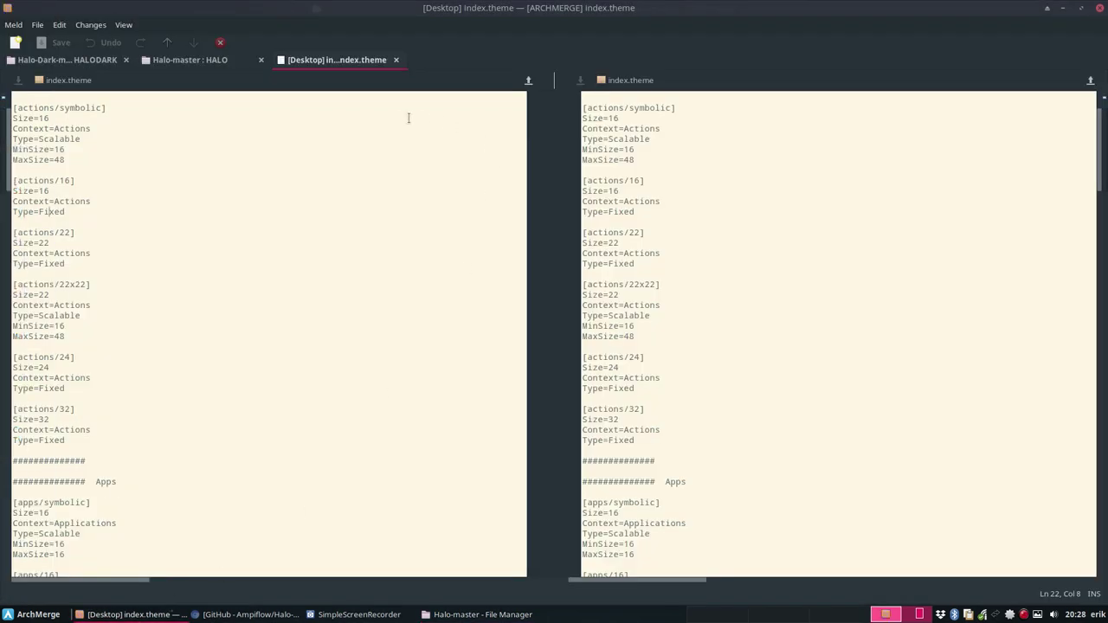
left_click(147, 156)
left_click(396, 60)
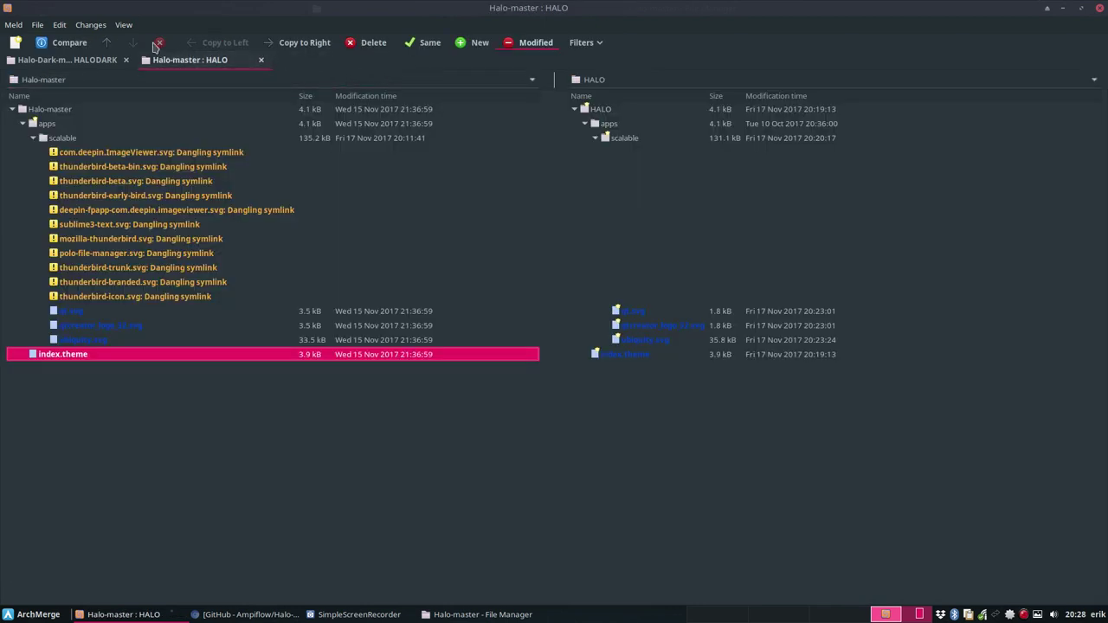
left_click(101, 30)
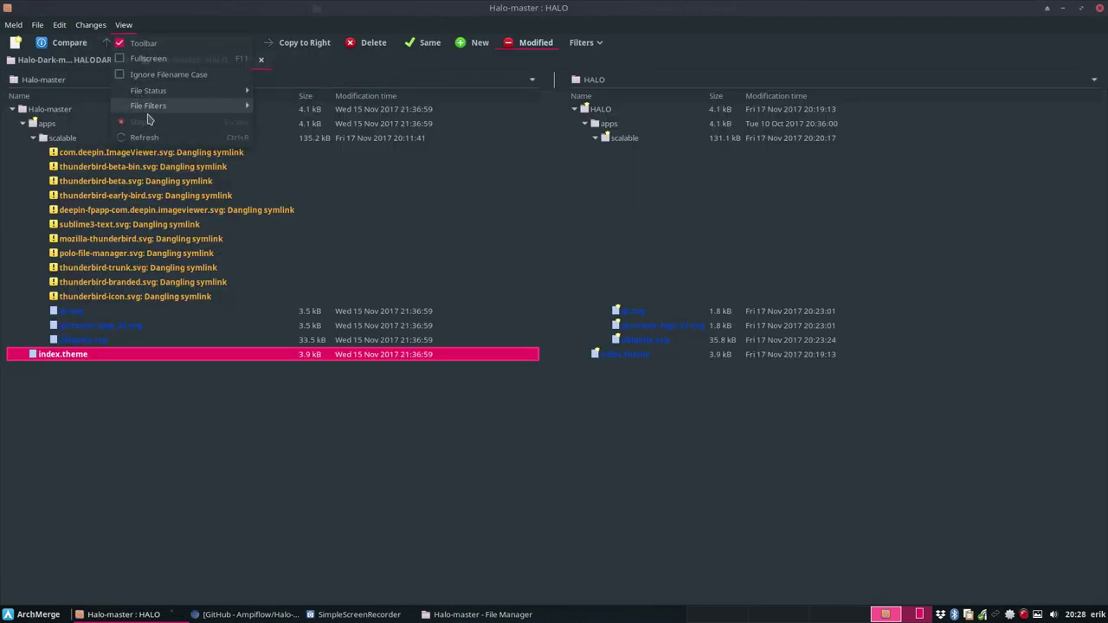
left_click(164, 141)
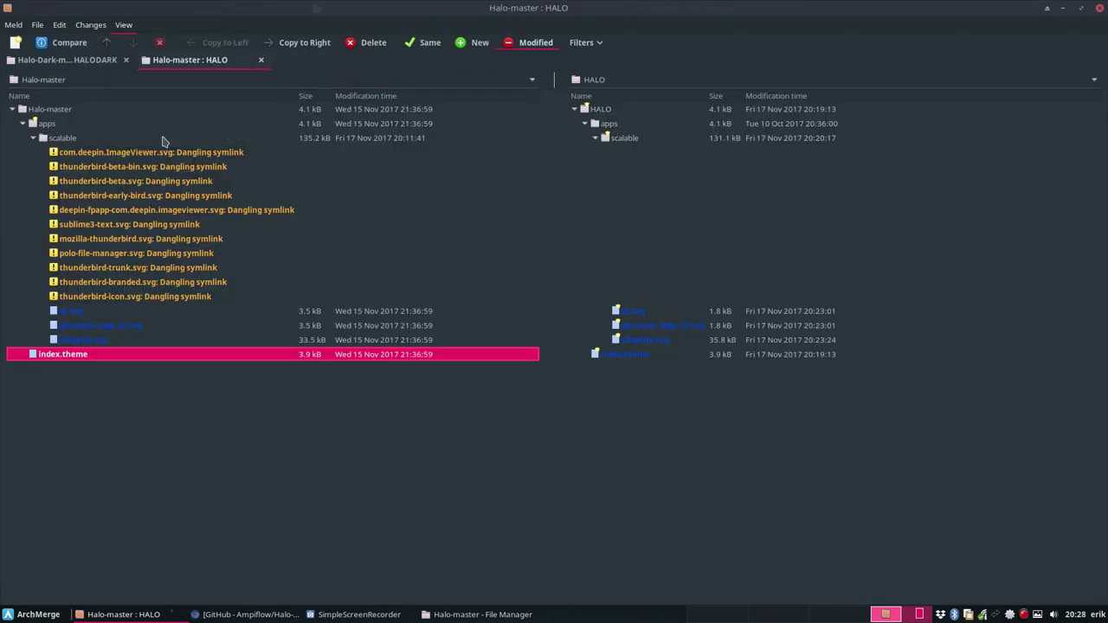
- Compare index.theme between Halo-master and HALO again and look through the file for differences
left_click(93, 361)
double_click(93, 358)
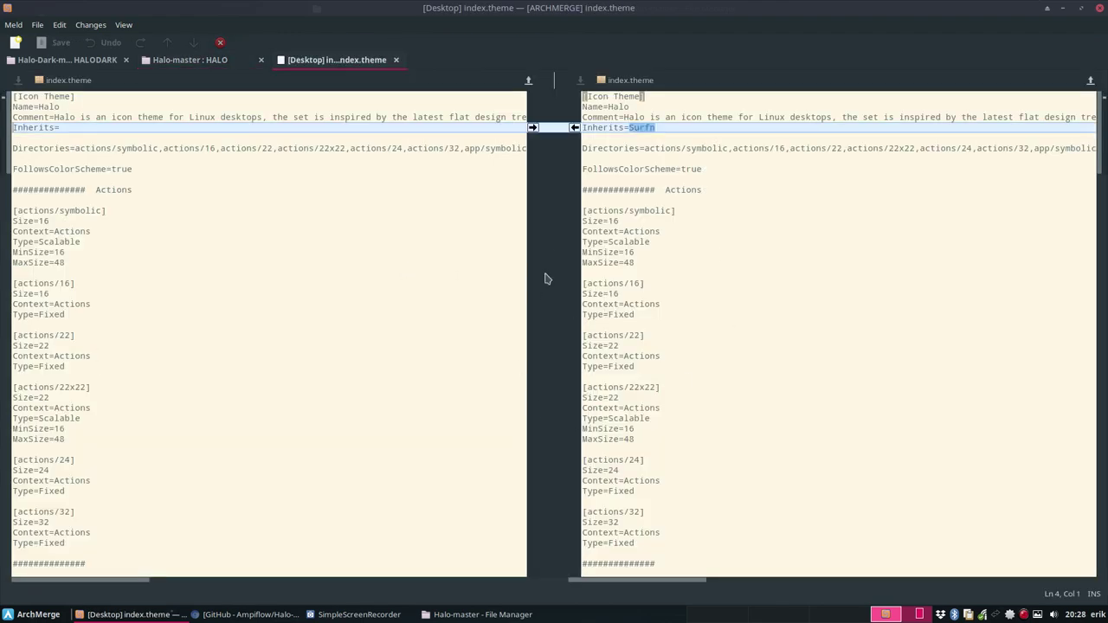
scroll(632, 363, "down", 20)
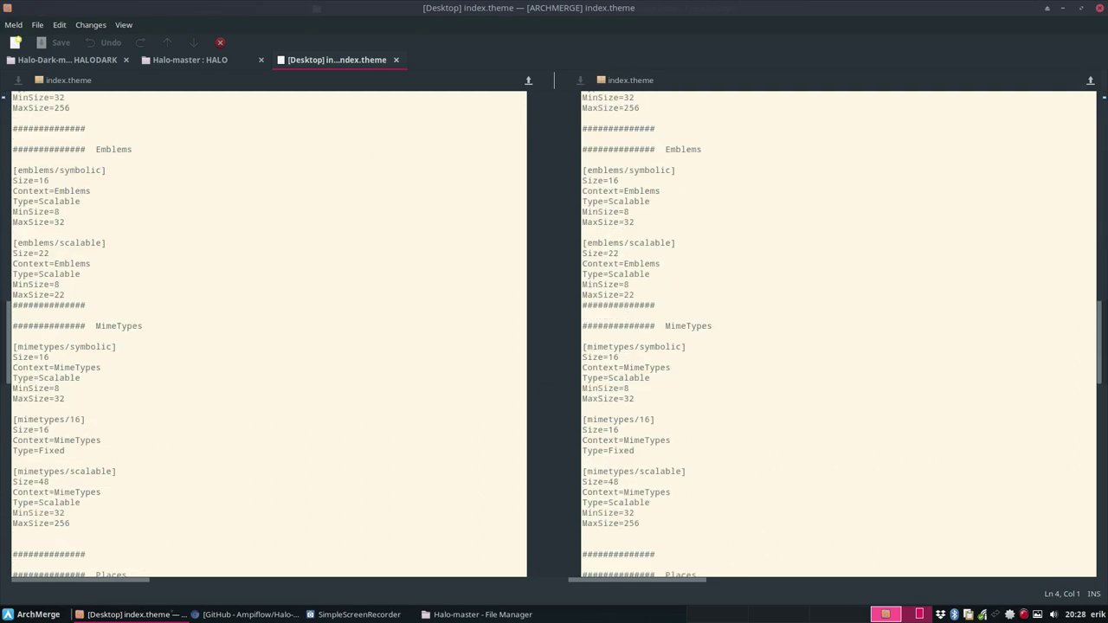
- Check the index.theme comparison from start to end for remaining differences and close Meld
left_click(1104, 102)
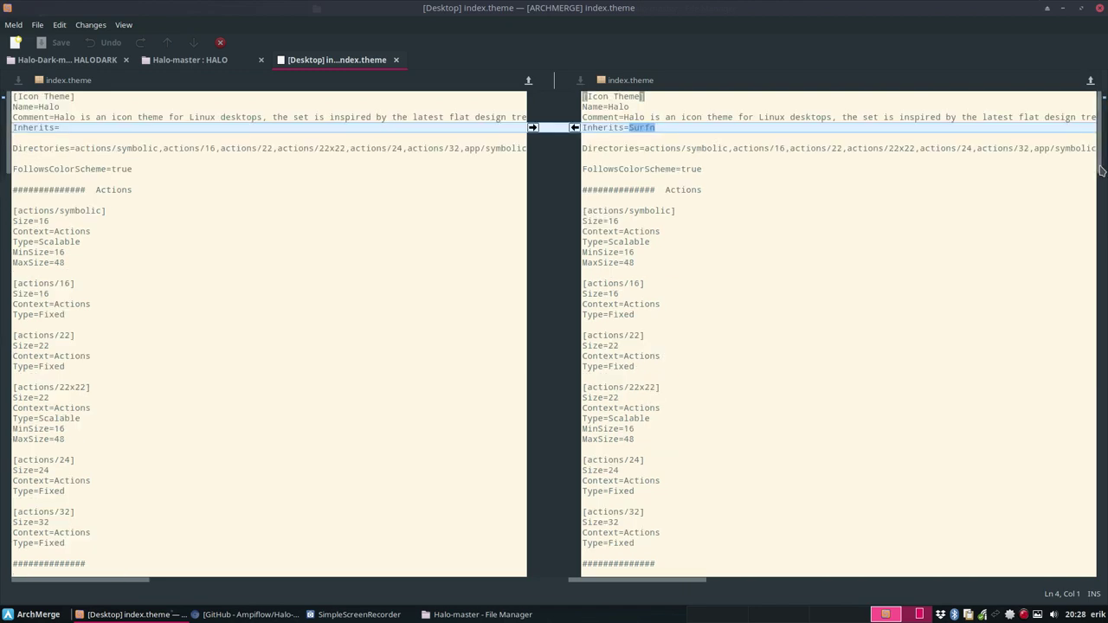
scroll(1102, 166, "down", 15)
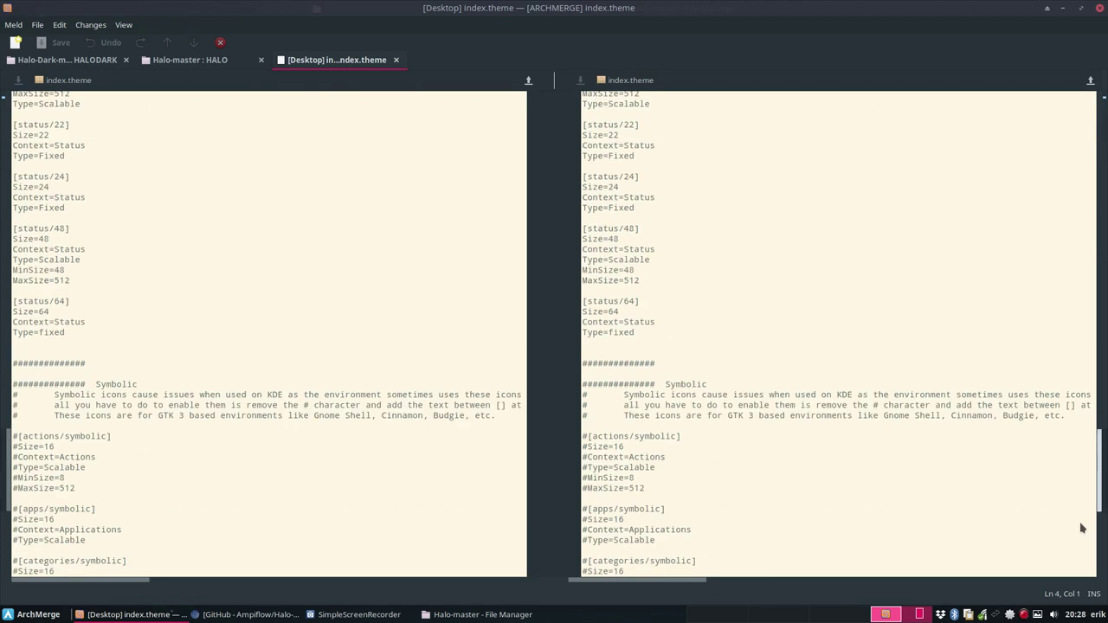
left_click(1099, 7)
left_click(657, 197)
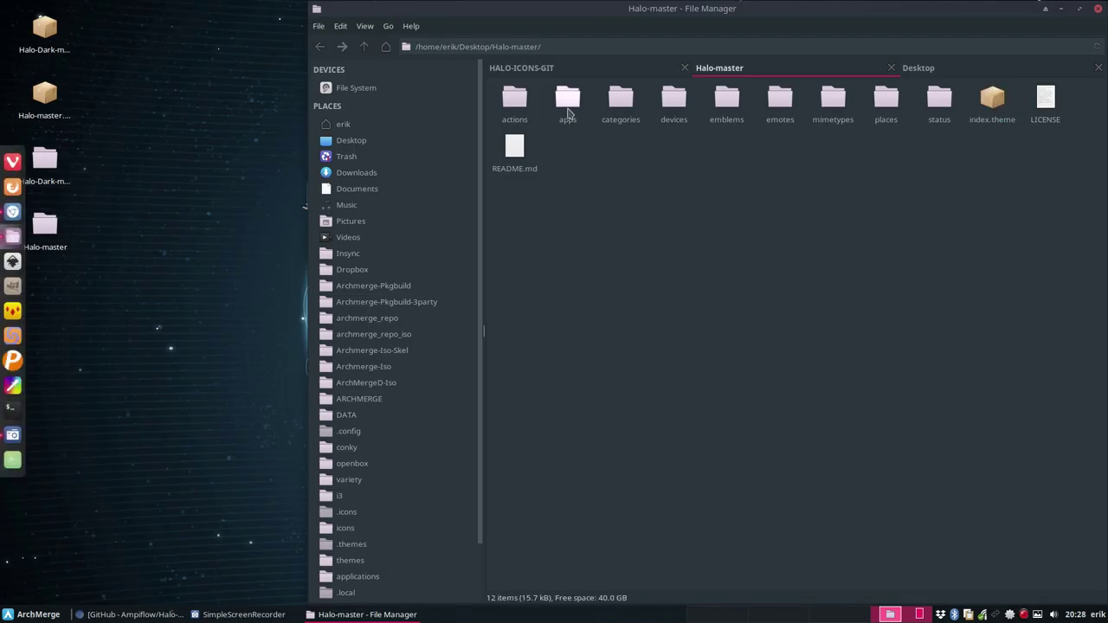
- Go to the Halo-icons folder inside ARCHMERGE and open a terminal there
left_click(547, 68)
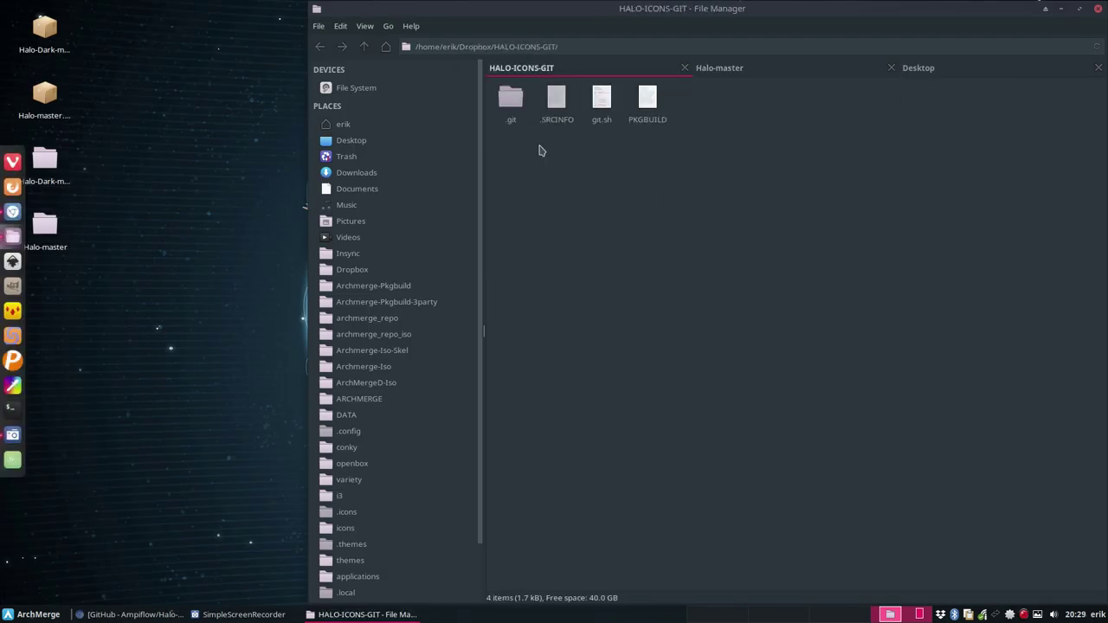
left_click(723, 69)
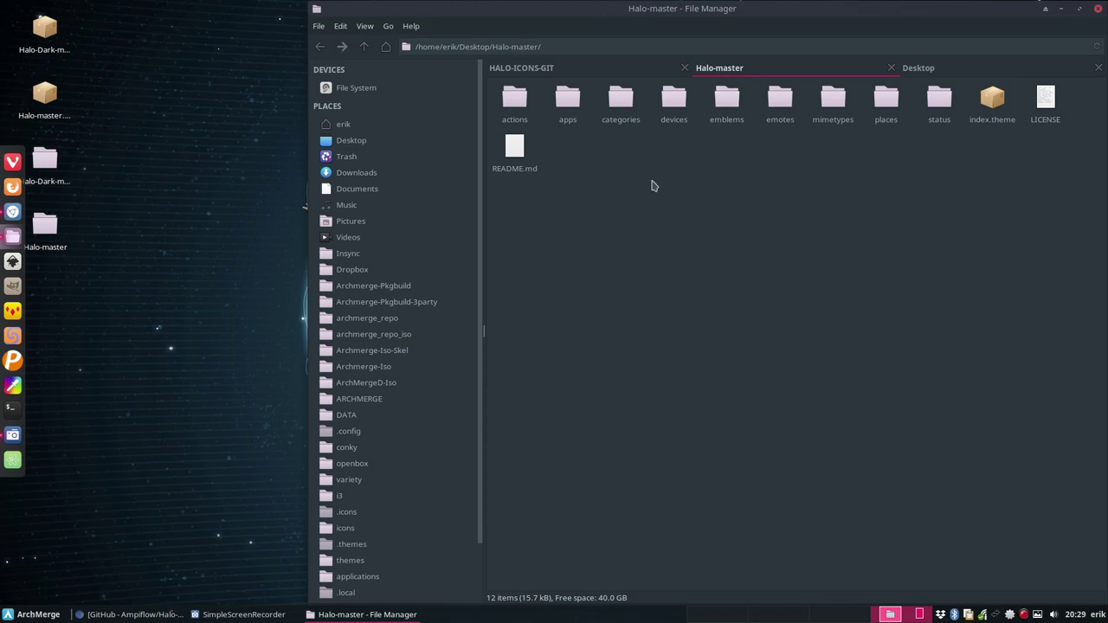
left_click(942, 71)
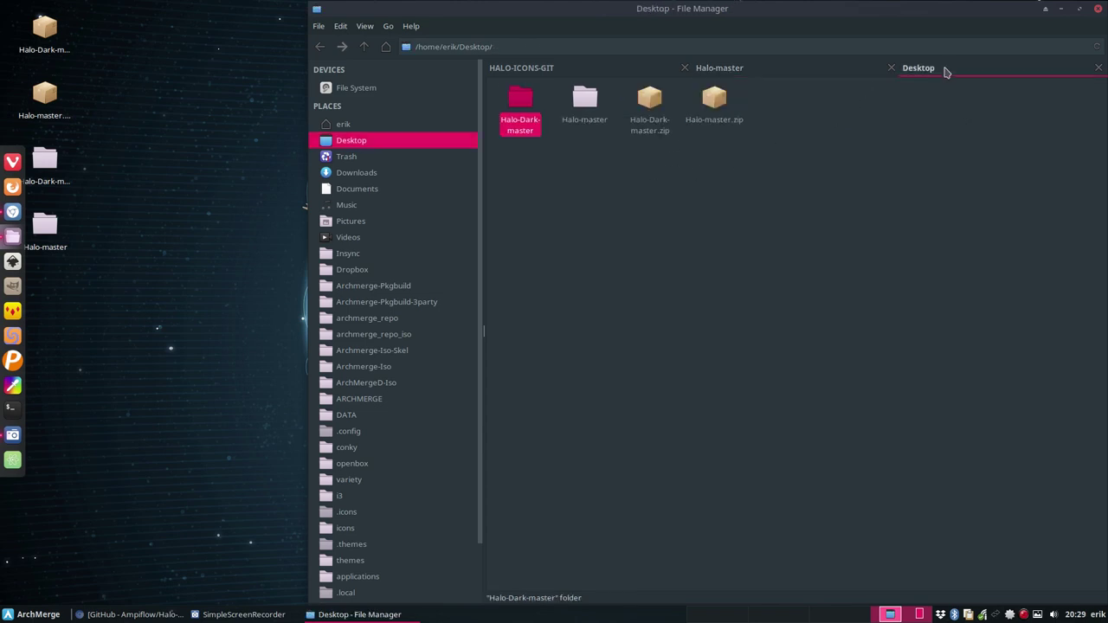
left_click(632, 218)
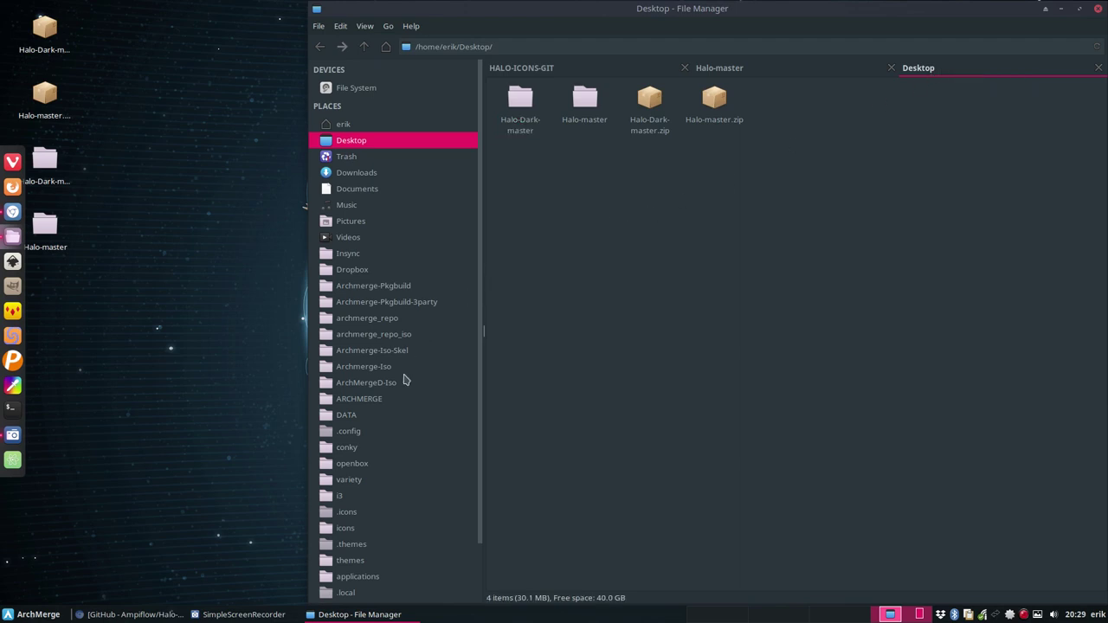
left_click(382, 400)
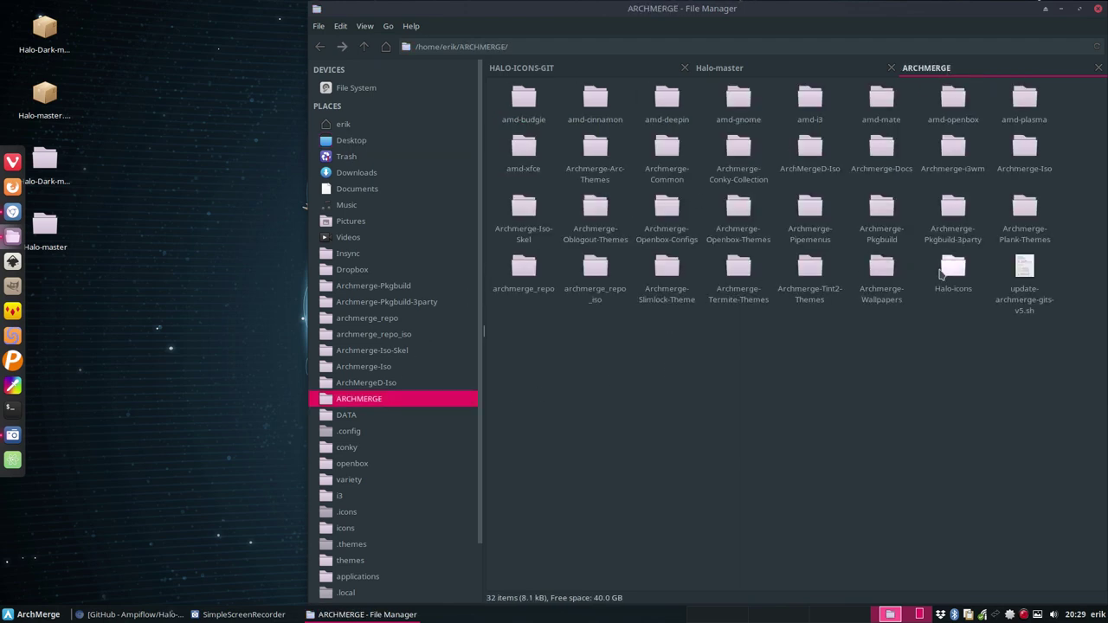
double_click(947, 265)
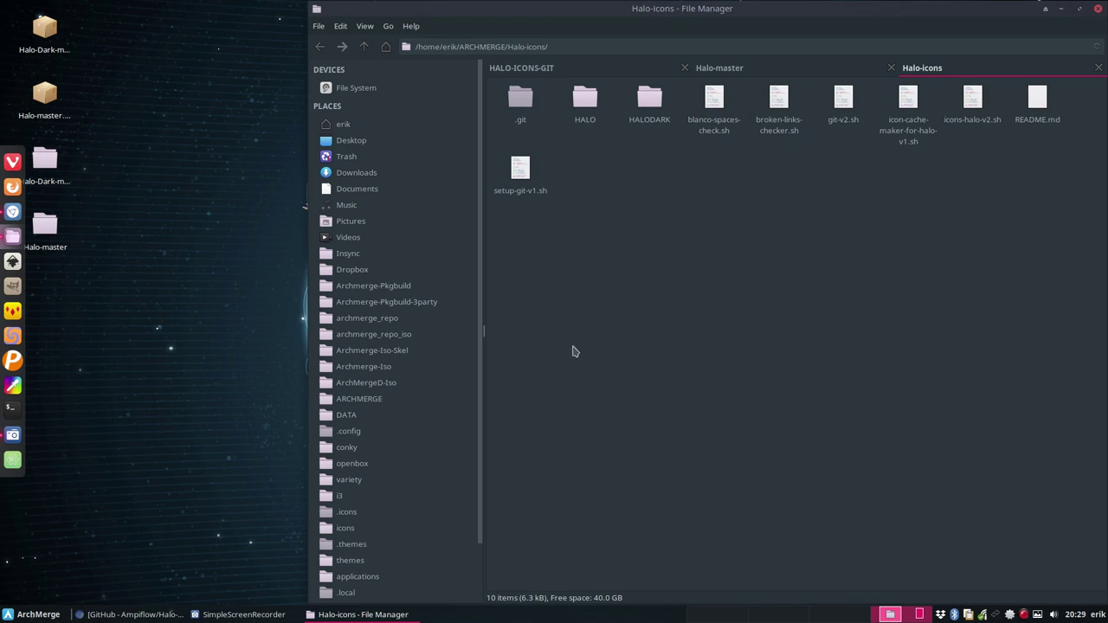
right_click(730, 251)
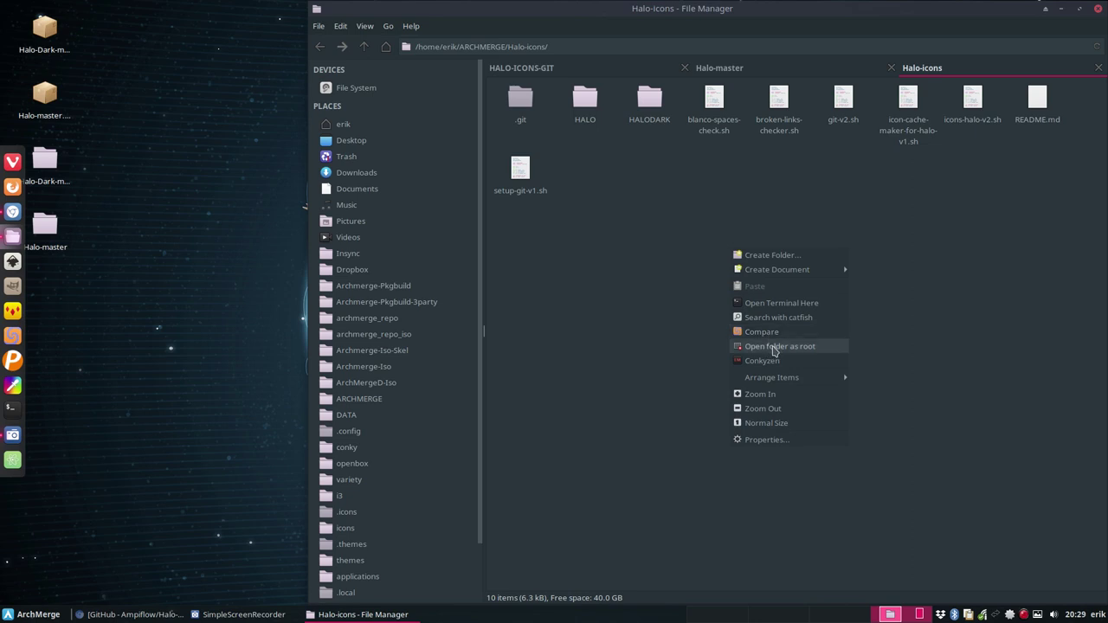
left_click(779, 303)
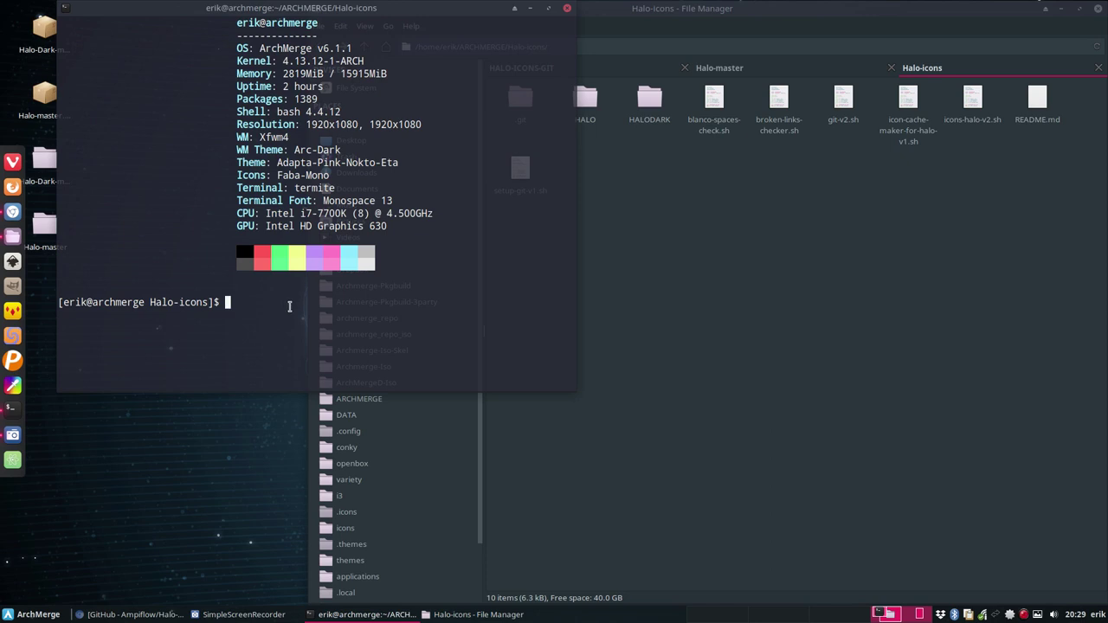
- Run ./git-v2.sh and push the changes with the commit comment "updated to version 1.5.2"
type("./git-v2.sh")
key("Return")
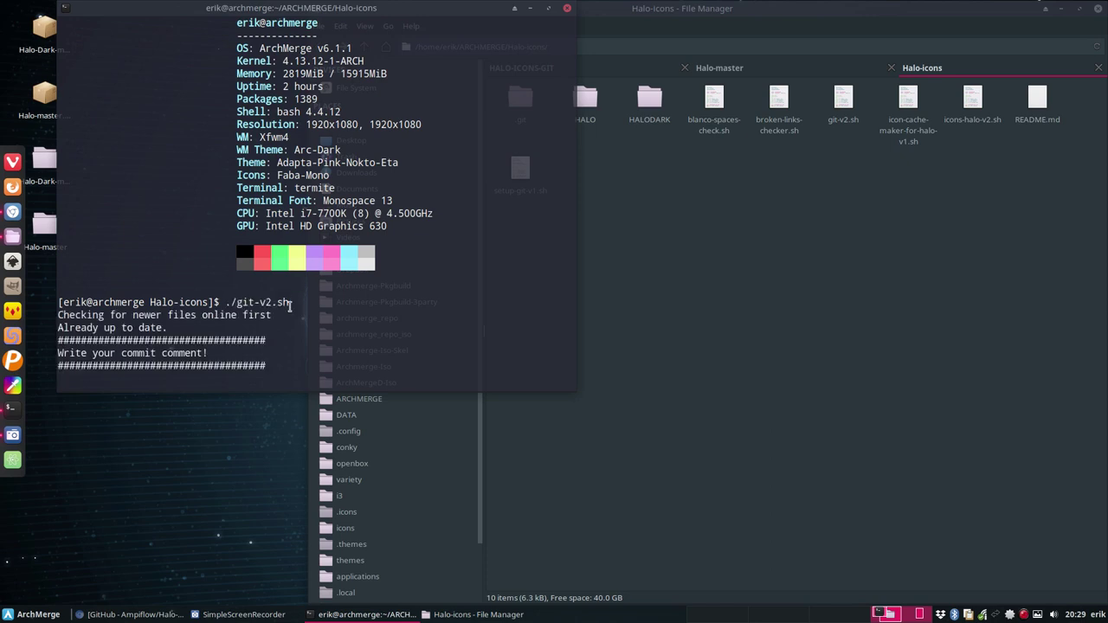
type("updated to version 15.2")
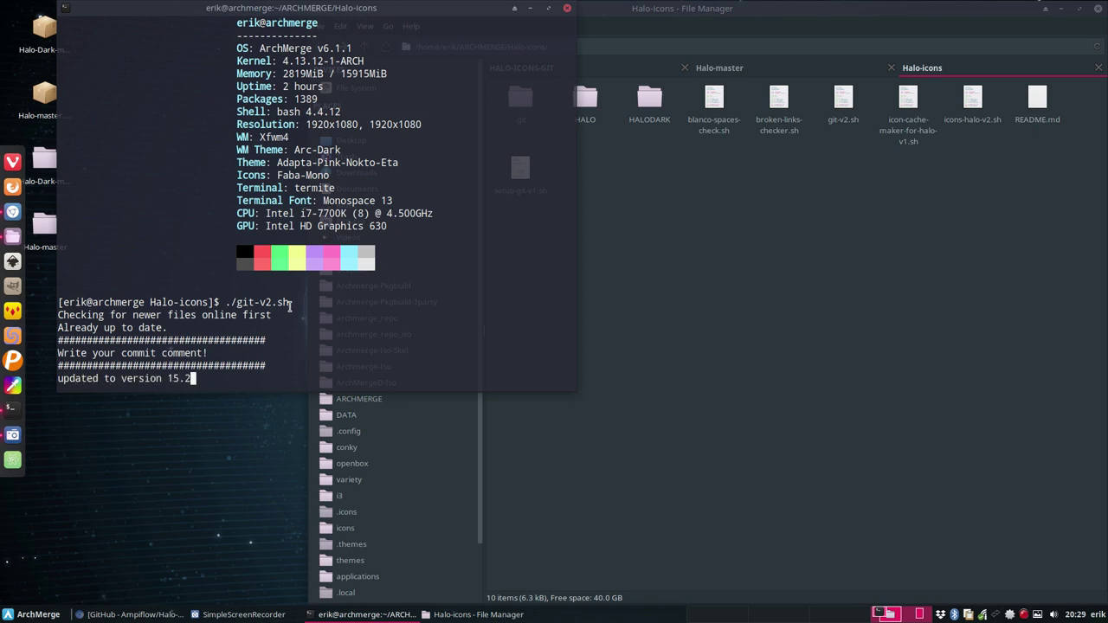
key("BackSpace")
key("BackSpace")
key("BackSpace")
type(".5.2")
key("Return")
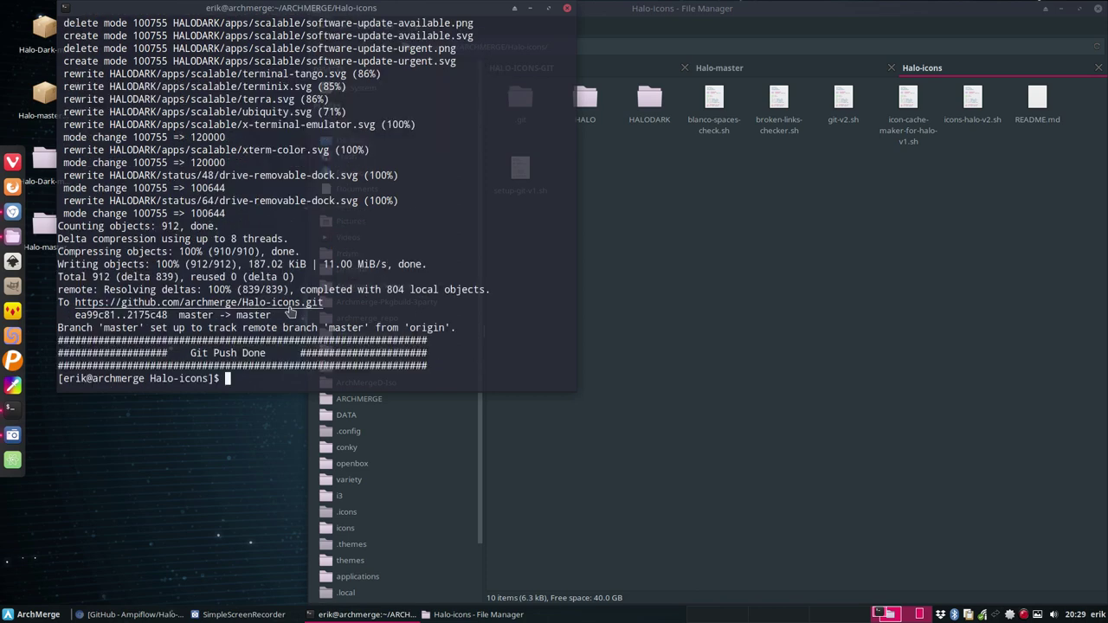
- Review the commit and push output back to its beginning, and close the terminal
scroll(290, 314, "up", 12)
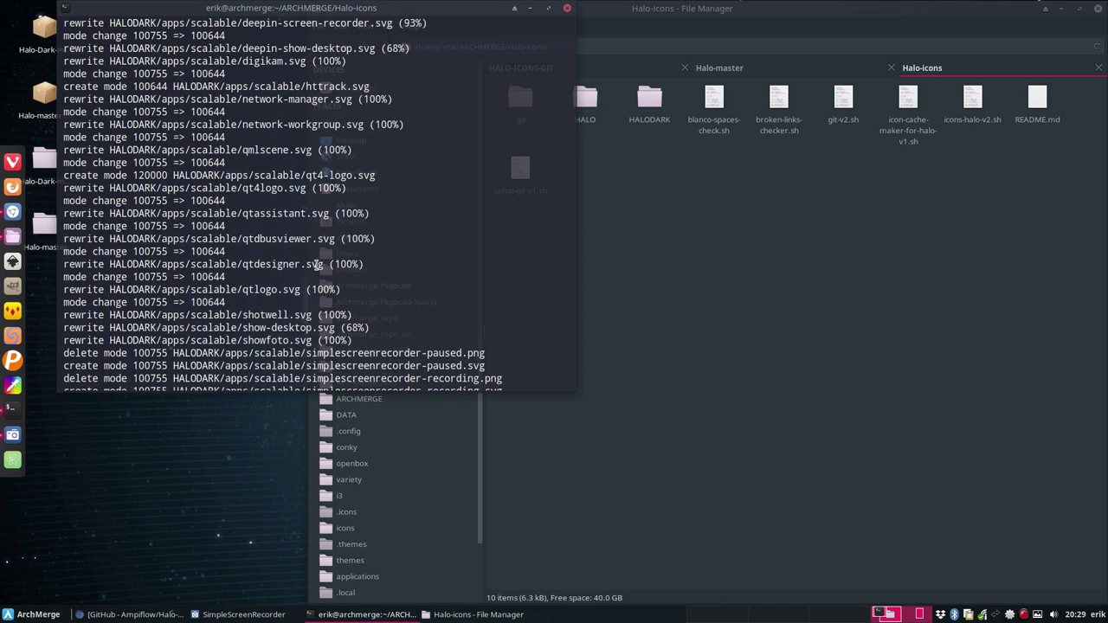
scroll(316, 264, "up", 15)
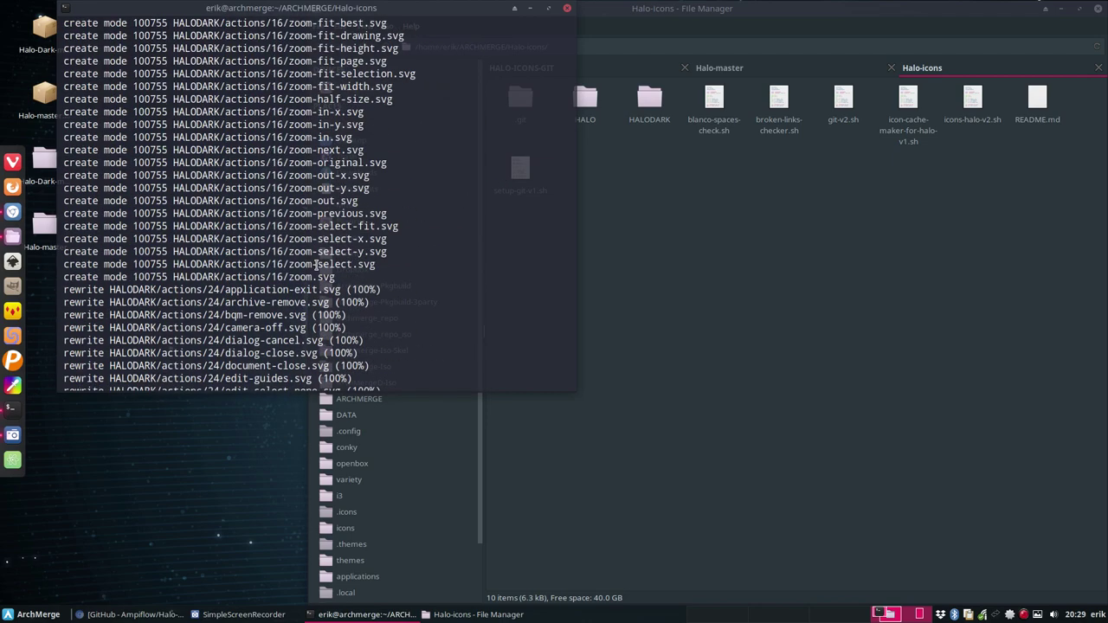
scroll(317, 264, "up", 15)
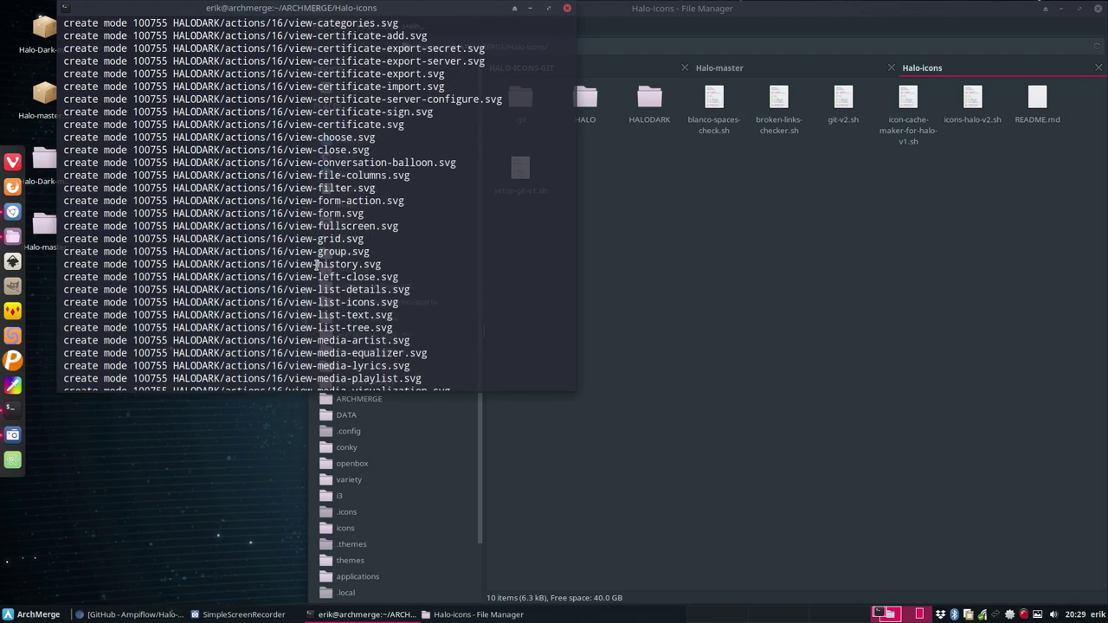
scroll(317, 264, "up", 15)
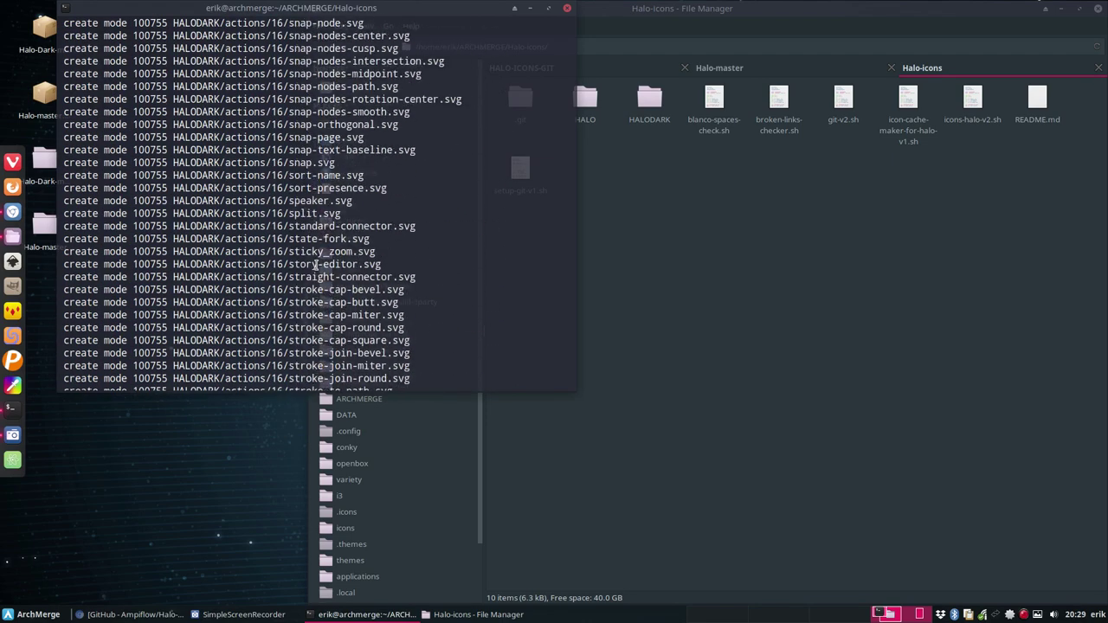
scroll(317, 264, "up", 15)
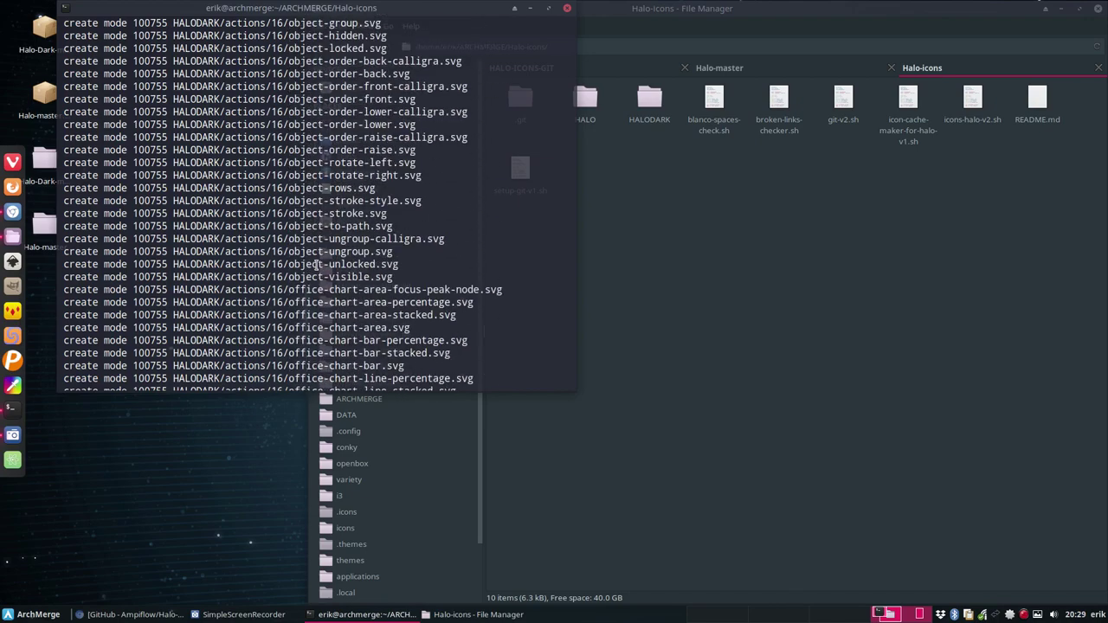
scroll(316, 264, "up", 15)
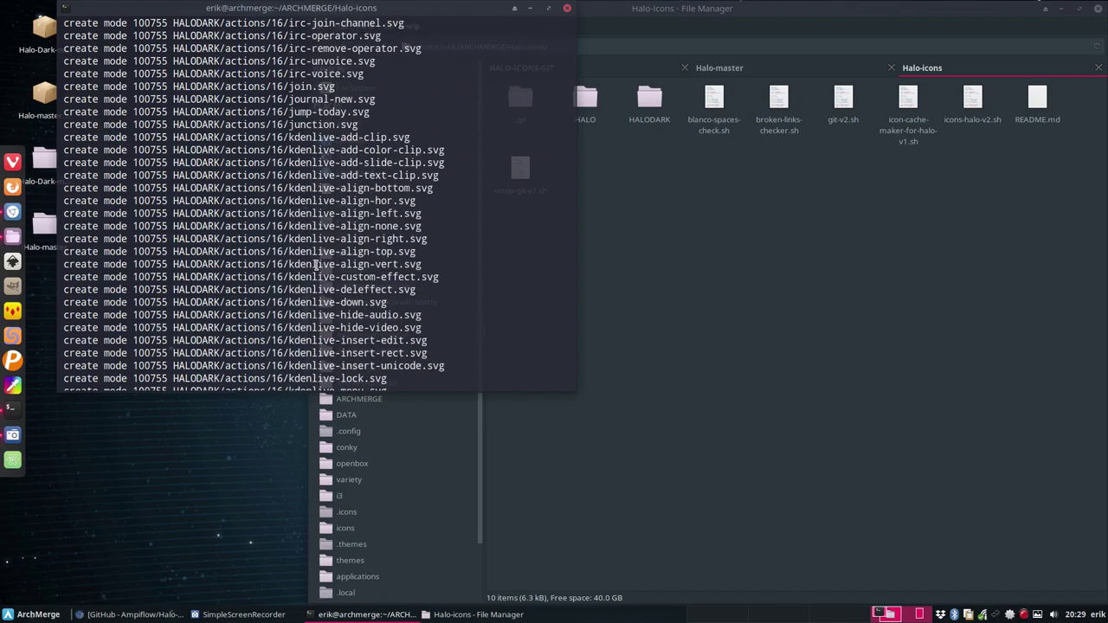
scroll(317, 264, "up", 15)
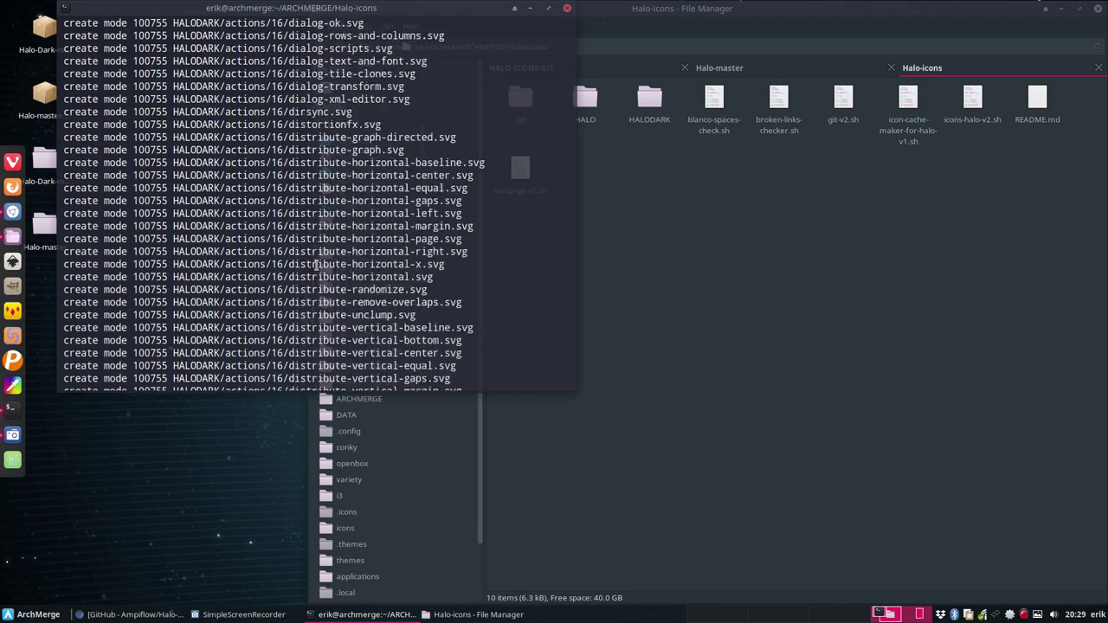
scroll(317, 263, "up", 20)
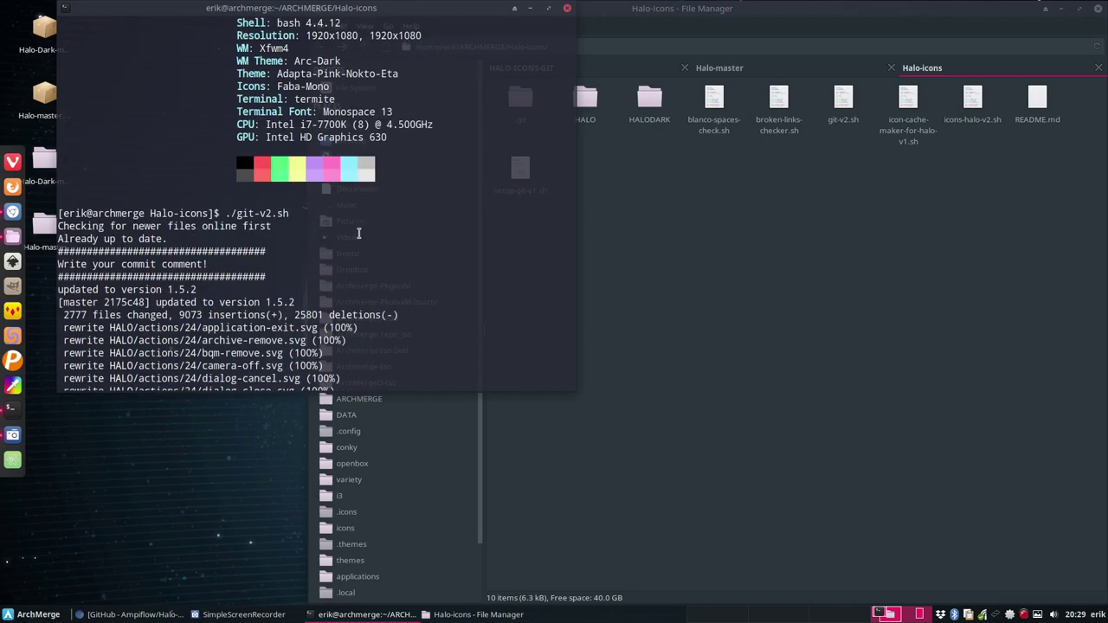
left_click(567, 7)
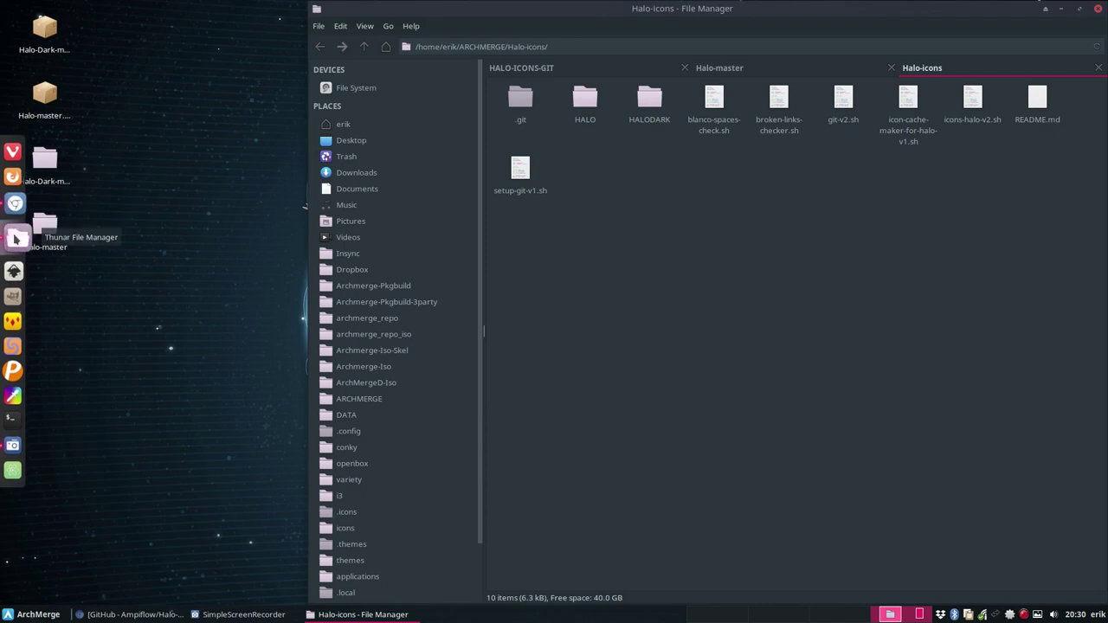
- Switch to the browser and inspect the "updated to version 1.5.2" commit in archmerge/Halo-icons on GitHub, then minimize the browser
left_click(15, 204)
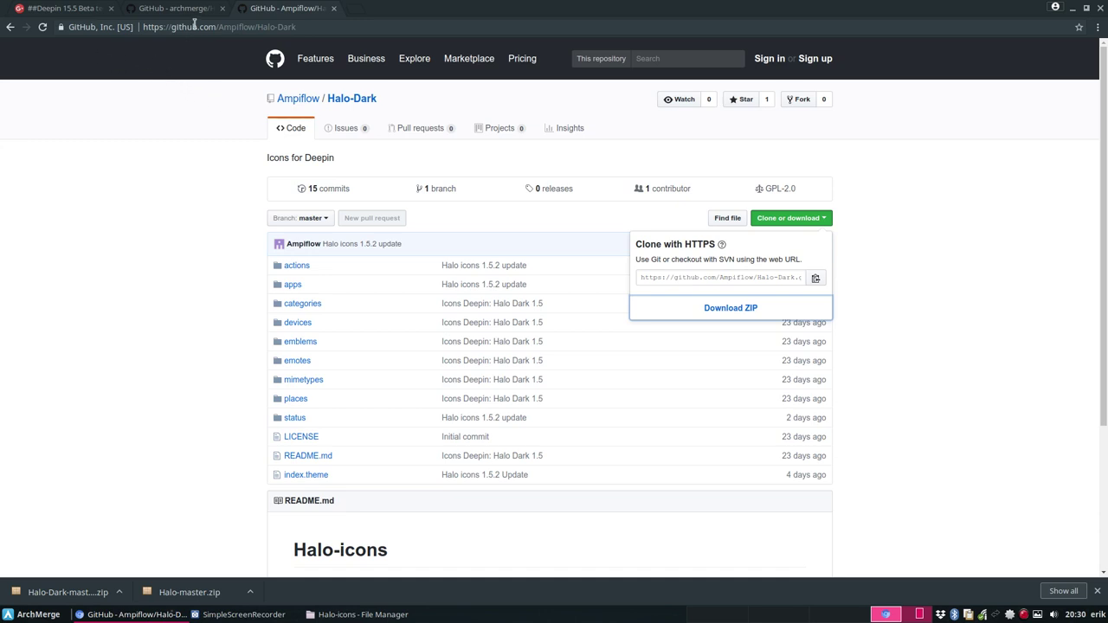
left_click(168, 10)
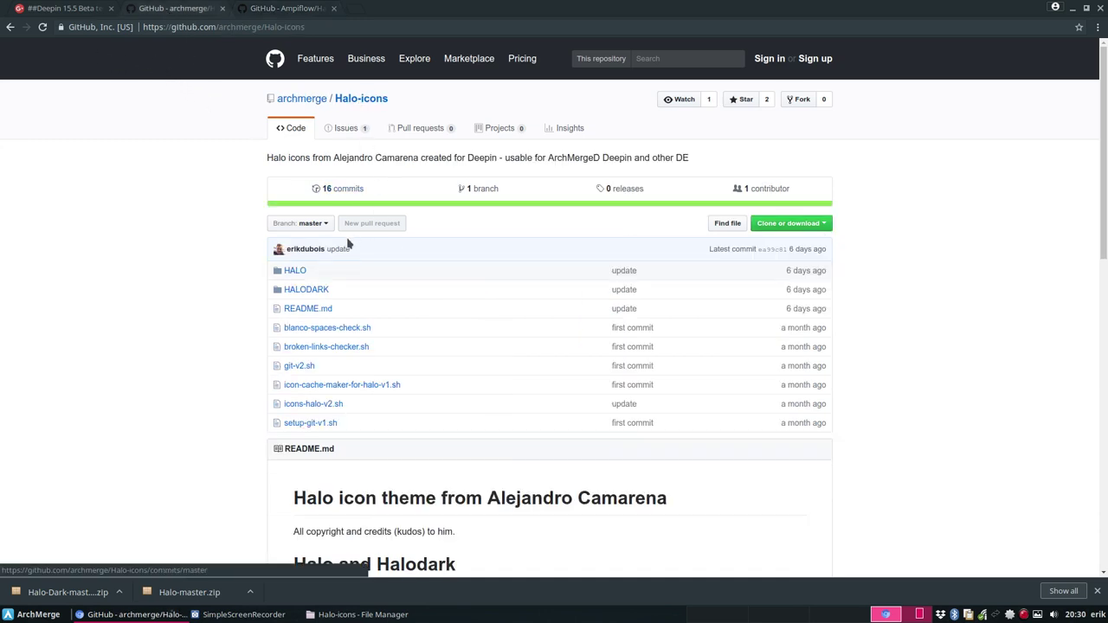
left_click(347, 189)
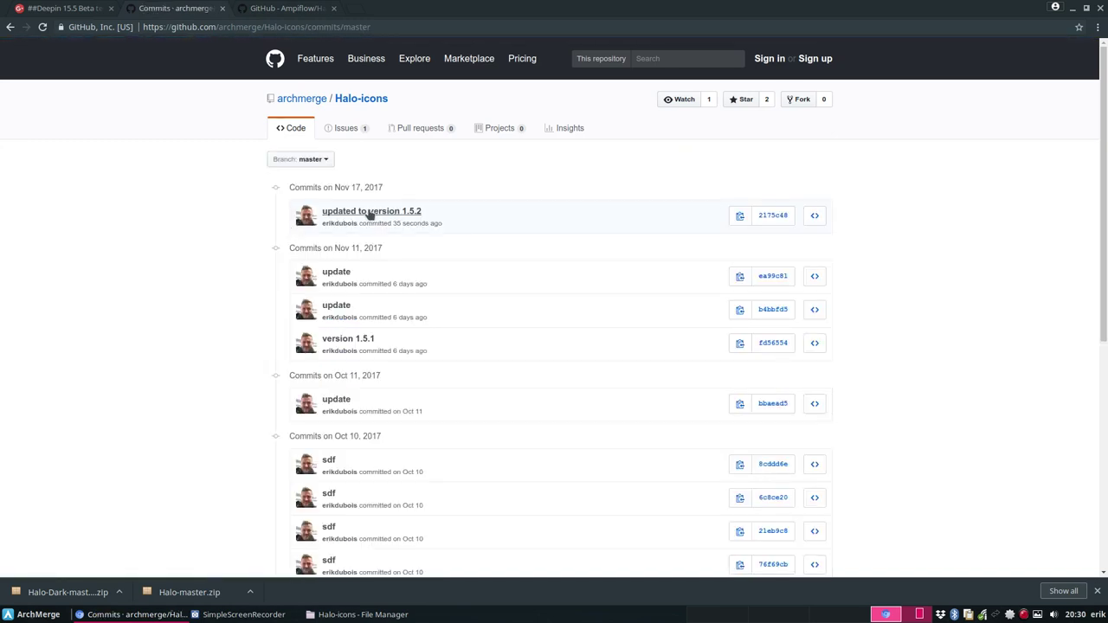
left_click(411, 215)
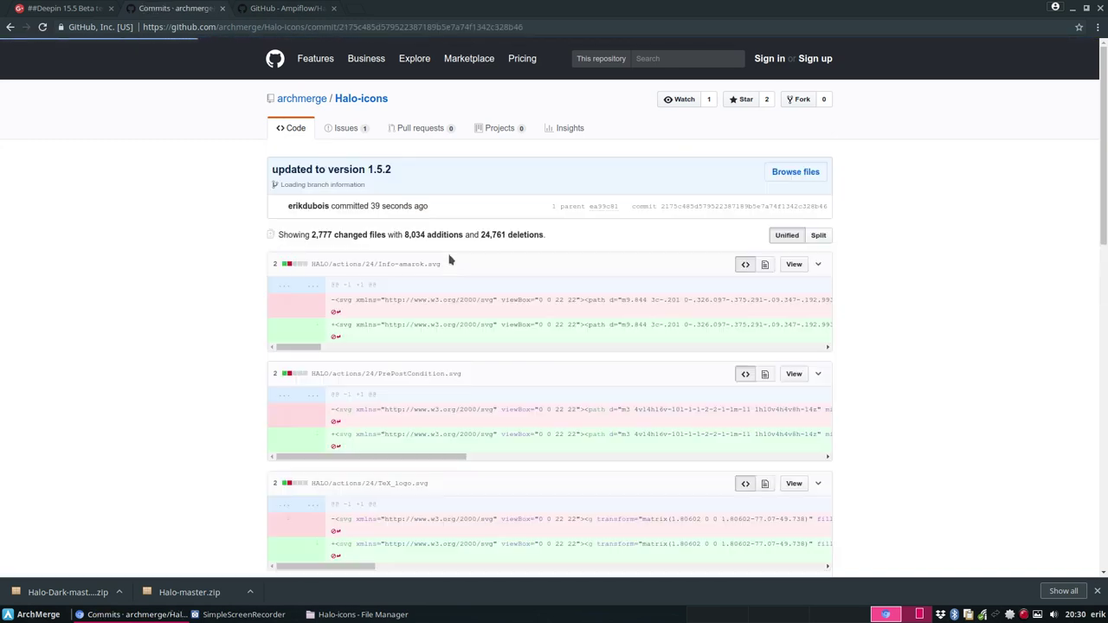
scroll(469, 492, "down", 5)
scroll(468, 498, "up", 2)
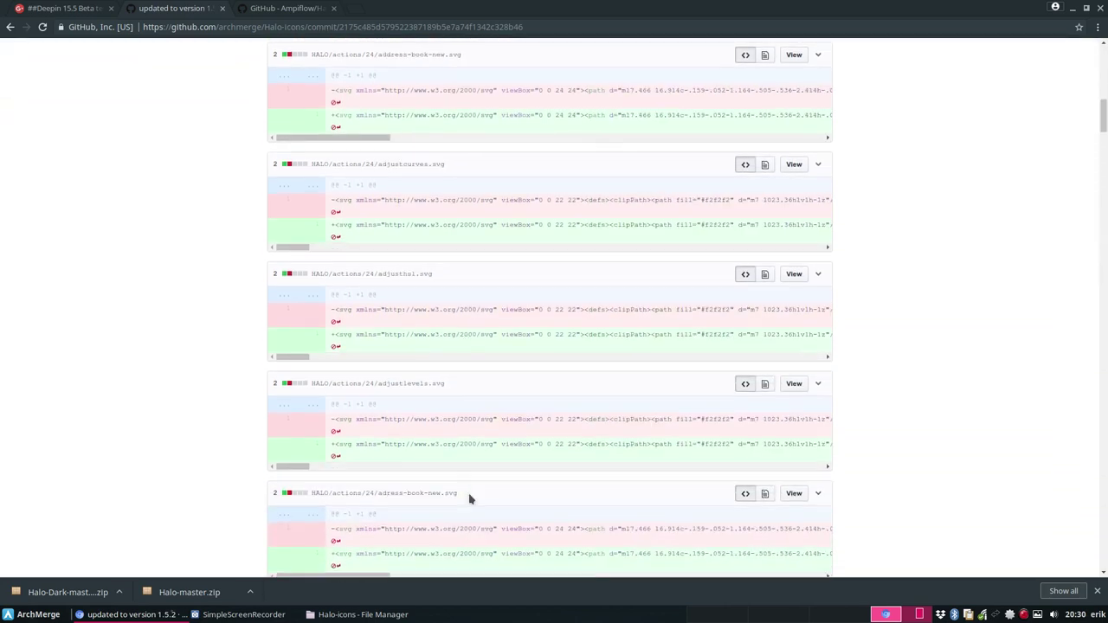
scroll(461, 495, "up", 5)
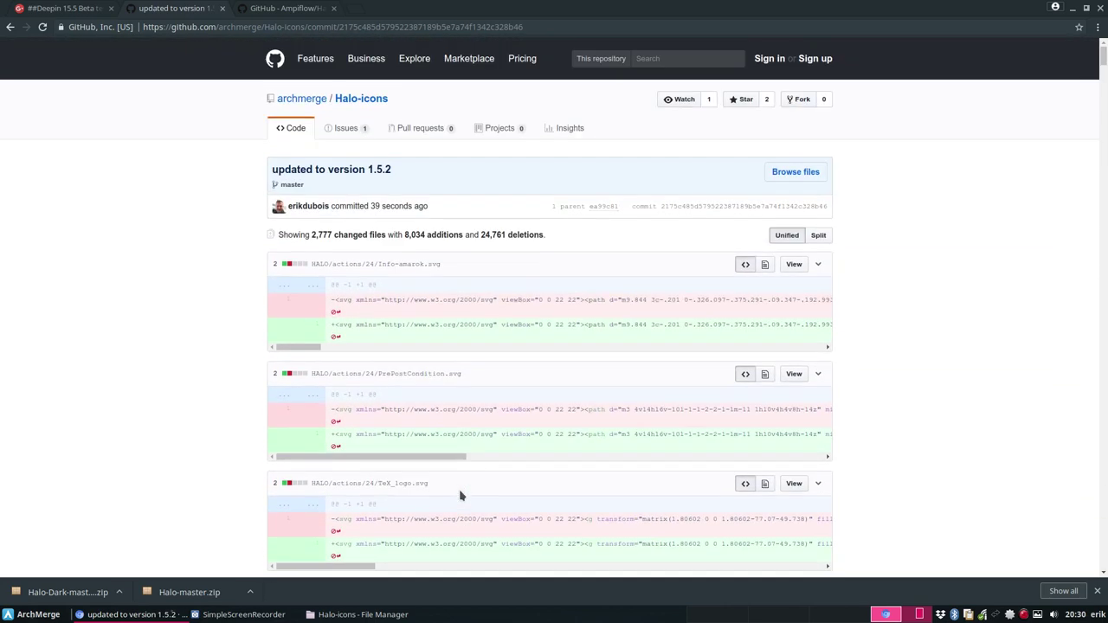
left_click(10, 27)
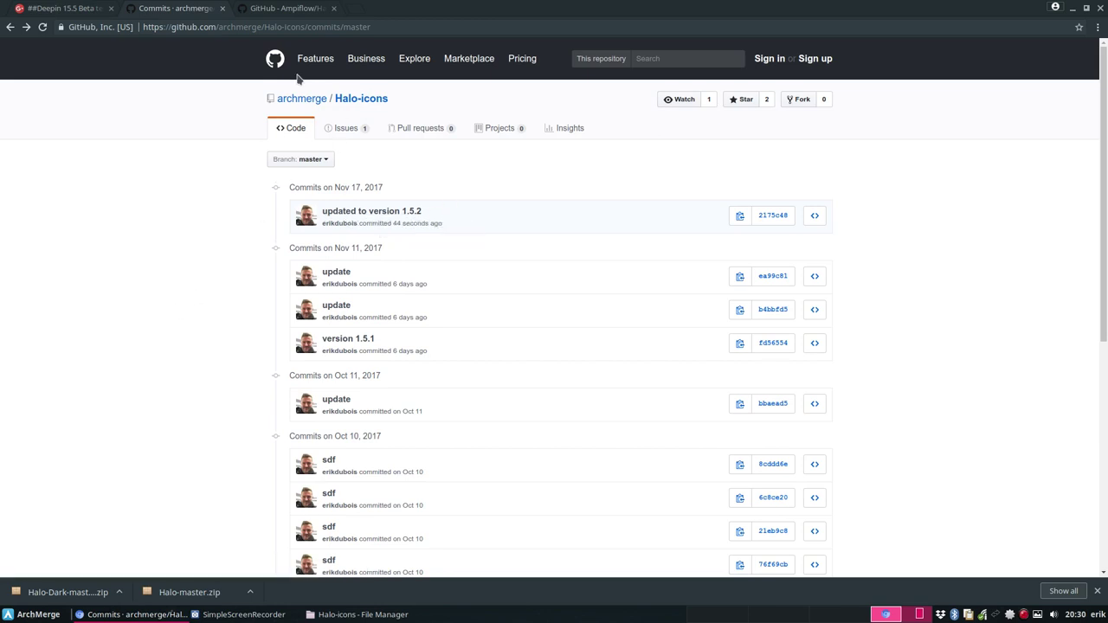
left_click(1072, 9)
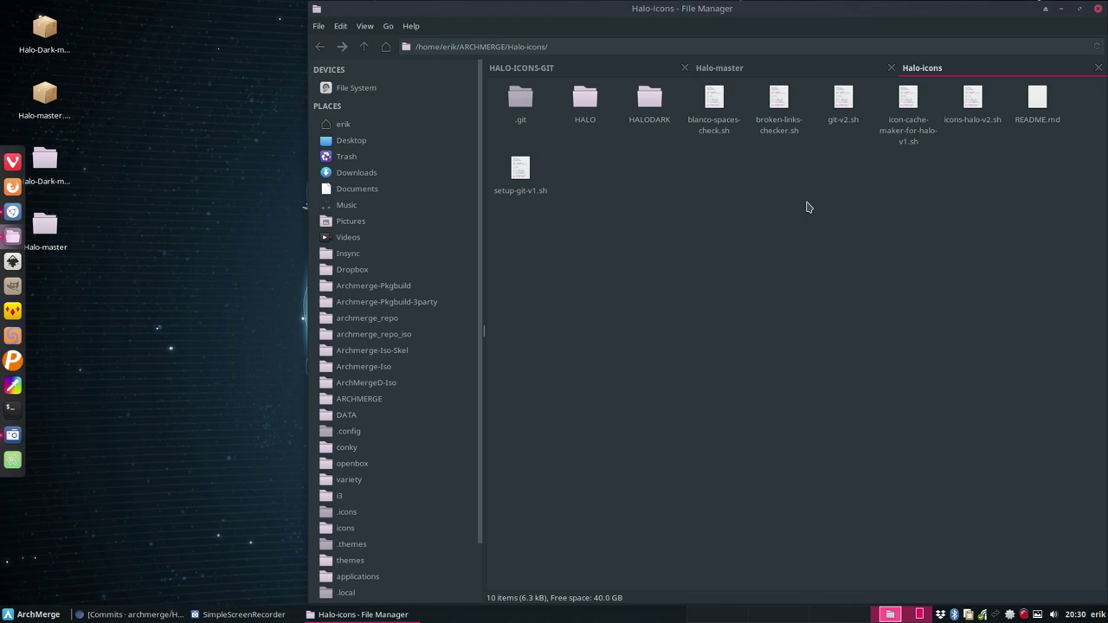
- Close the Halo-icons and Halo-master folders, open PKGBUILD from HALO-ICONS-GIT in Sublime Text, and set pkgrel to 2
left_click(1099, 68)
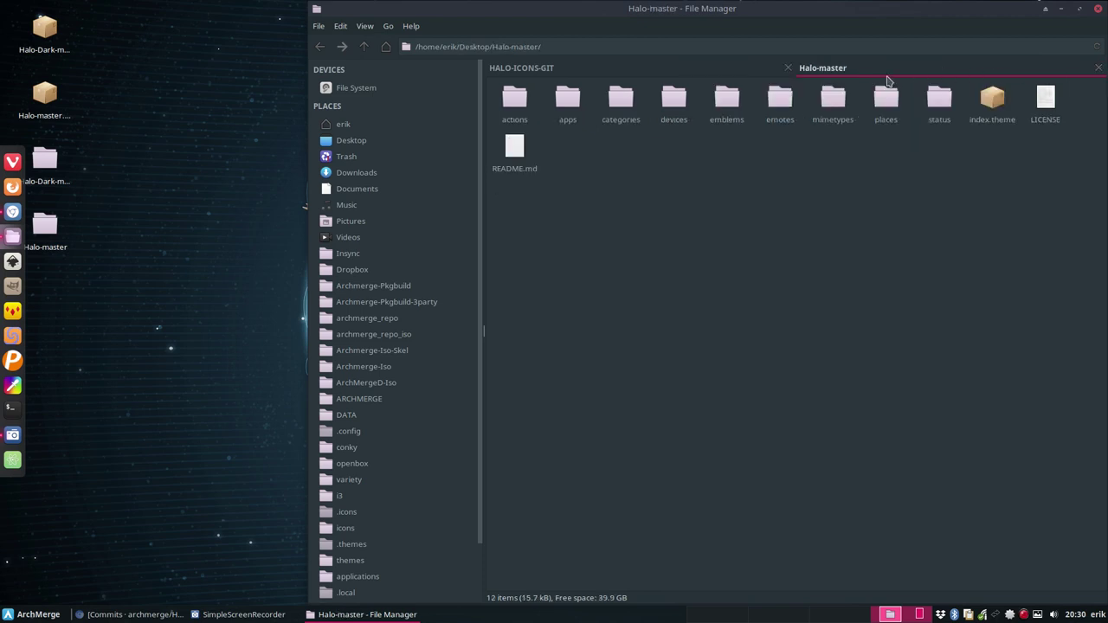
left_click(1099, 68)
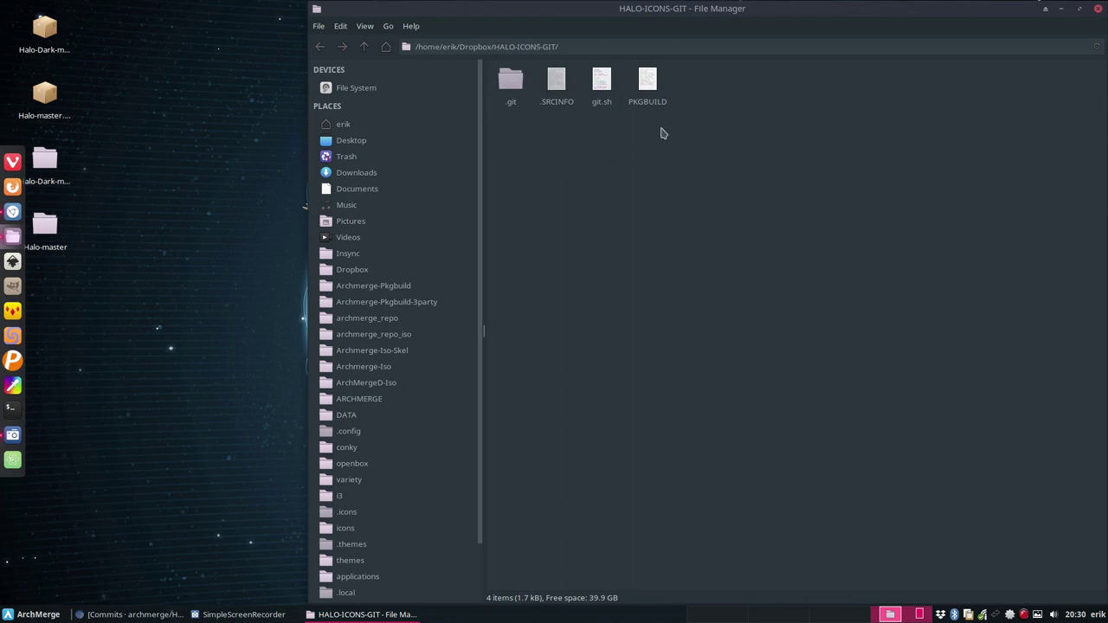
left_click(650, 76)
double_click(649, 80)
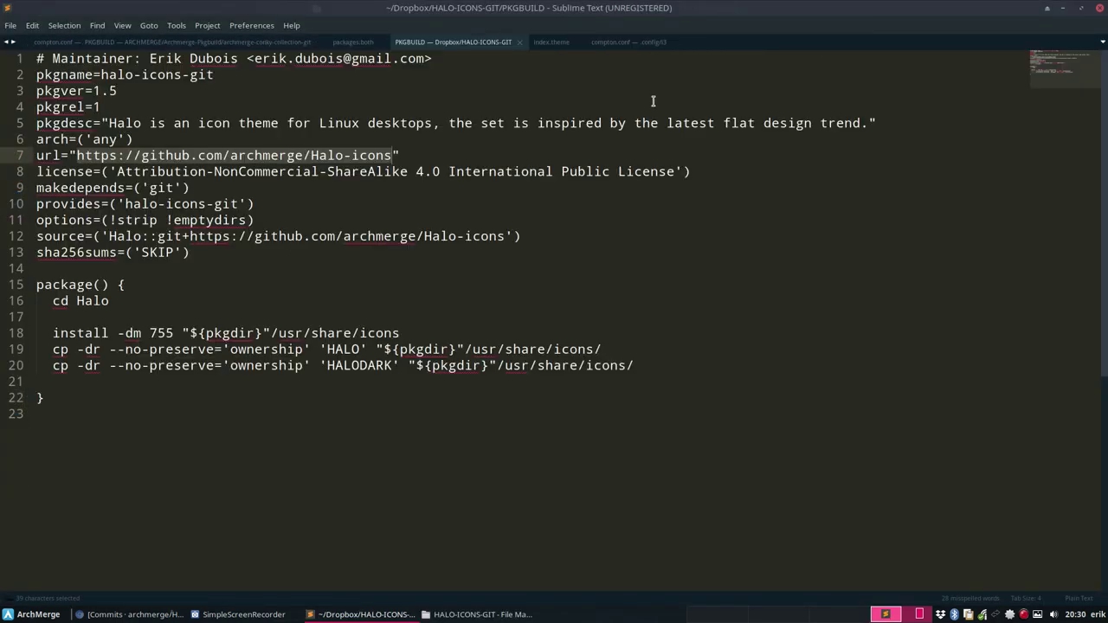
left_click(107, 104)
key("BackSpace")
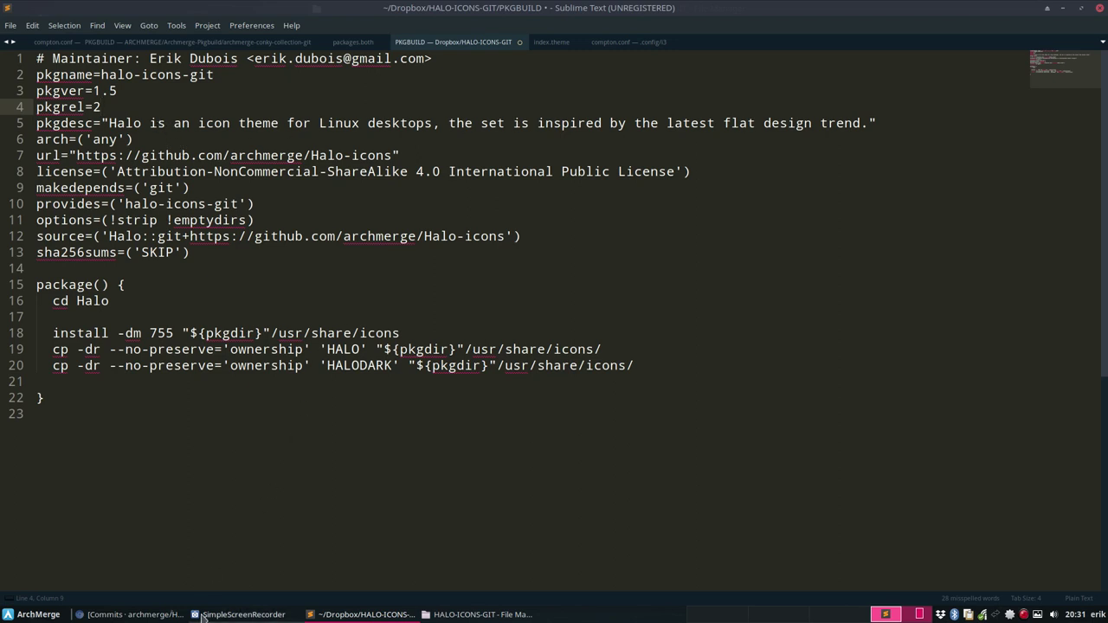
- Switch to the file manager, browse to ARCHMERGE/Halo-icons, and open its README.md
left_click(340, 619)
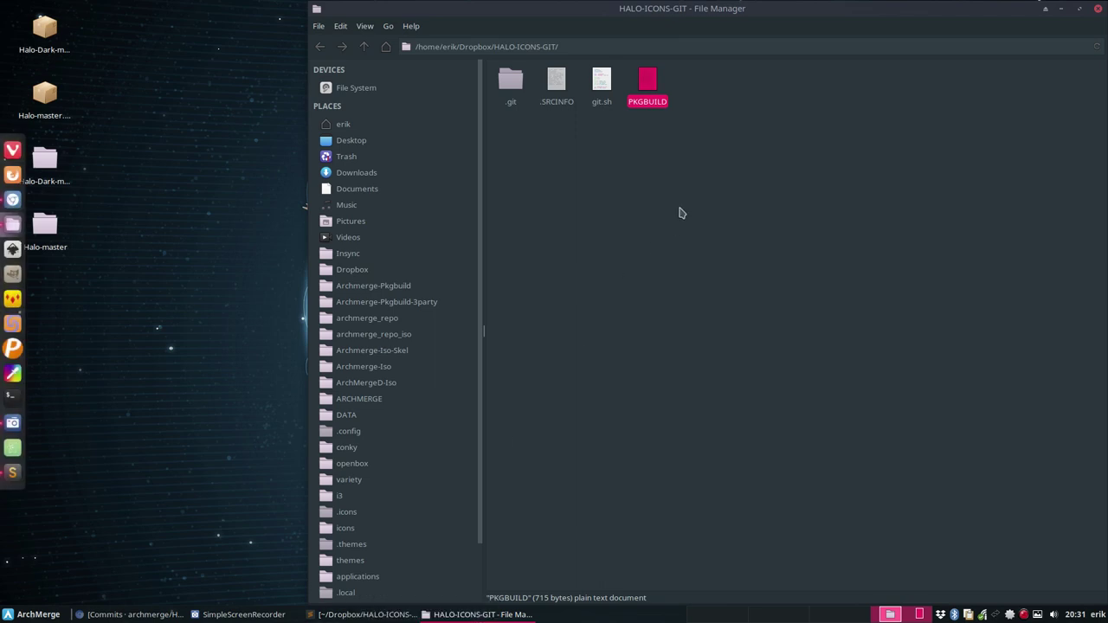
left_click(363, 403)
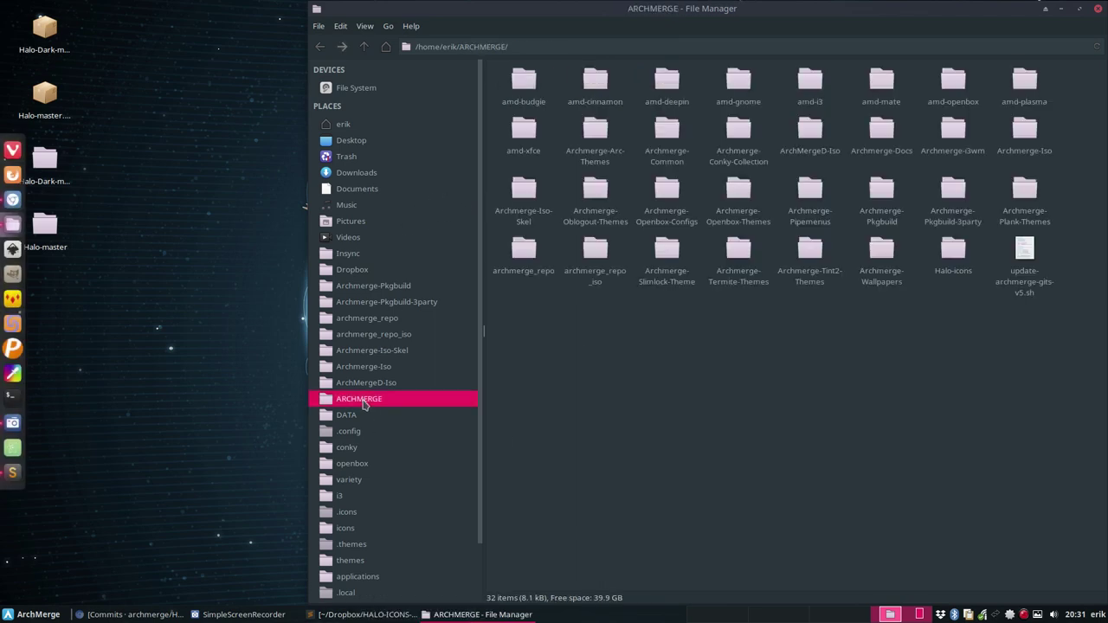
left_click(370, 386)
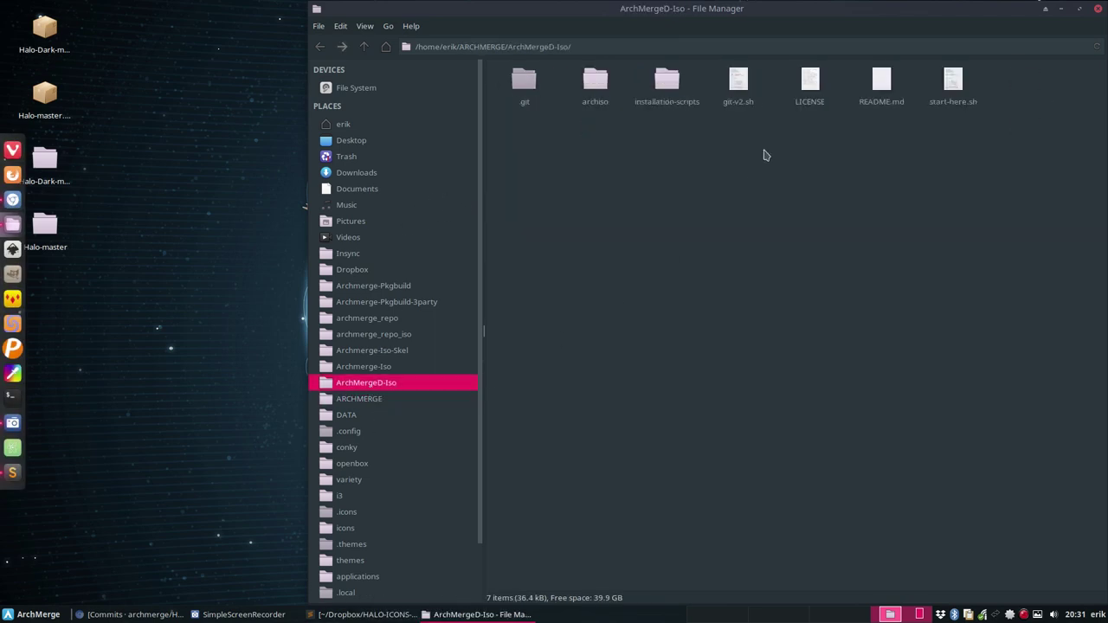
left_click(378, 398)
left_click(967, 251)
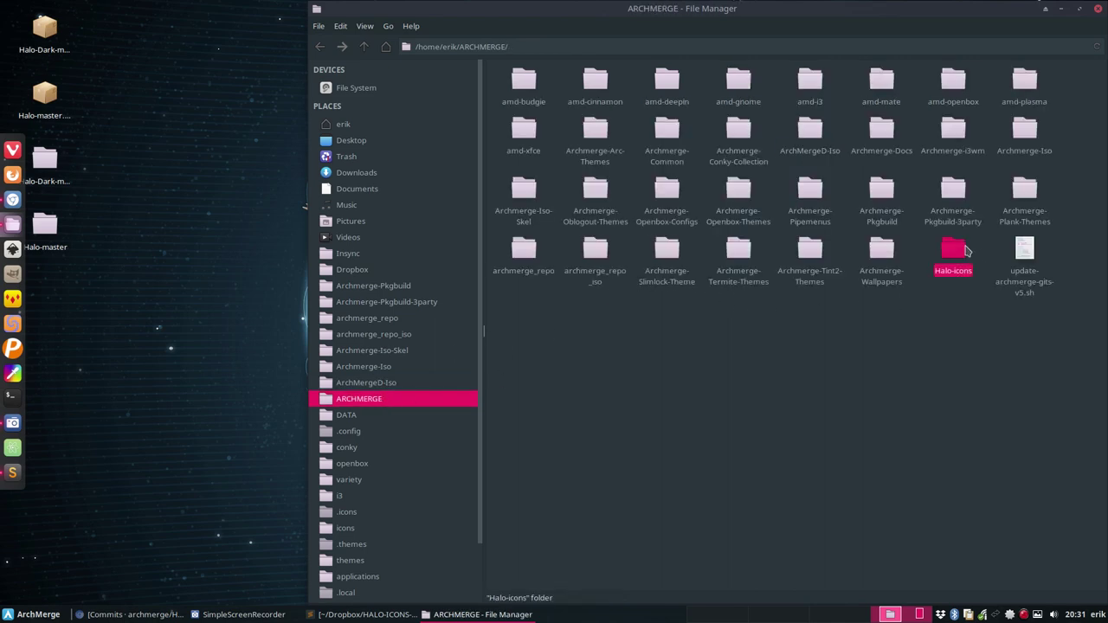
double_click(967, 251)
left_click(1036, 83)
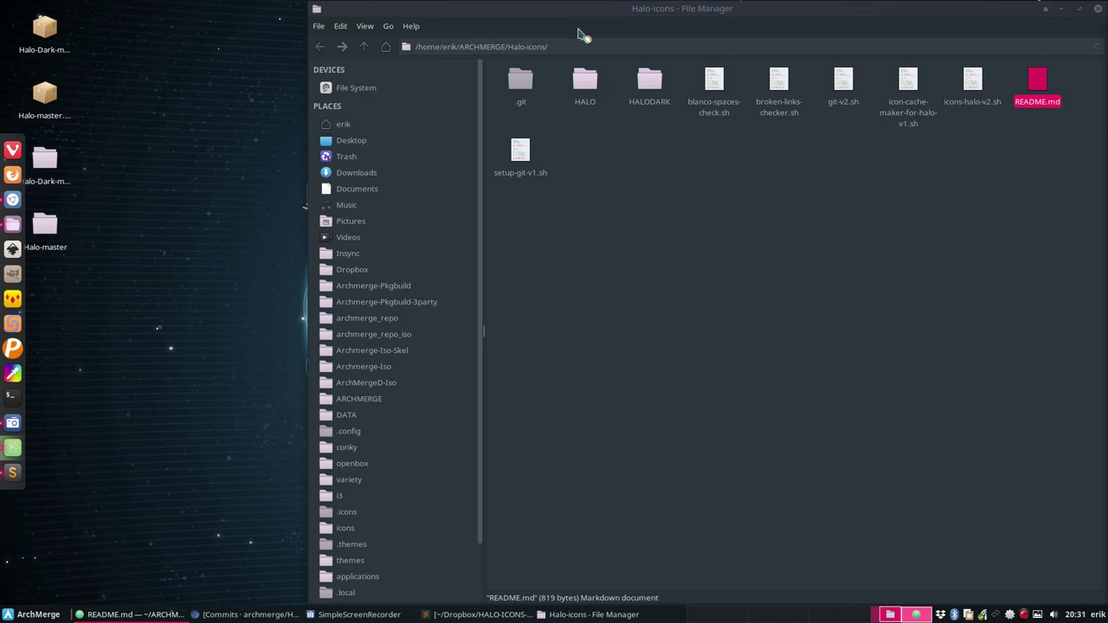
left_click(773, 235)
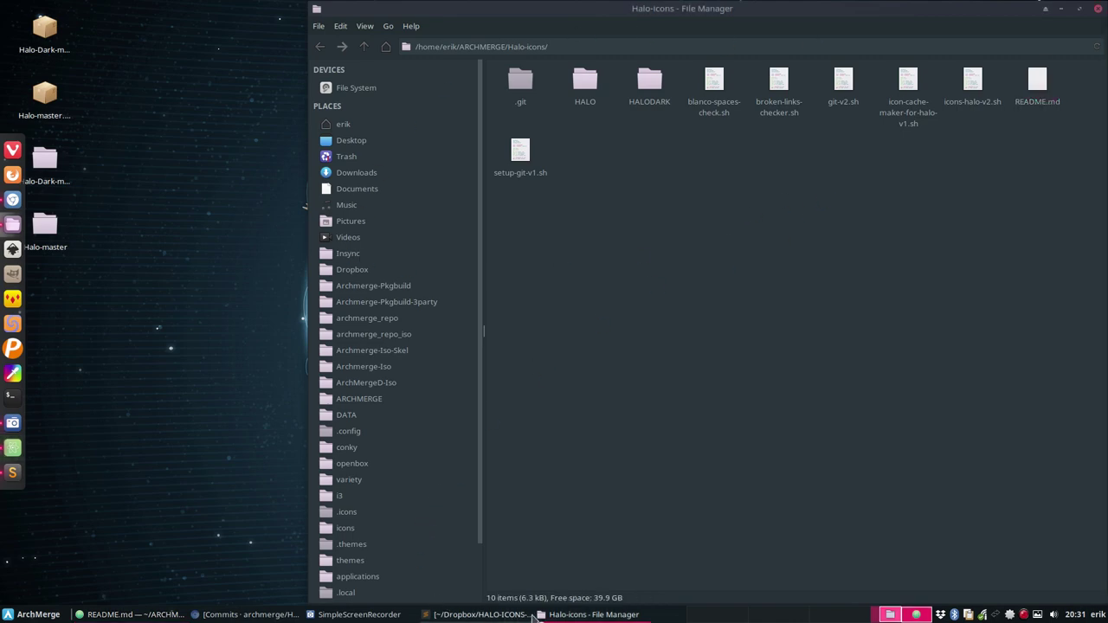
left_click(559, 616)
left_click(558, 616)
left_click(364, 47)
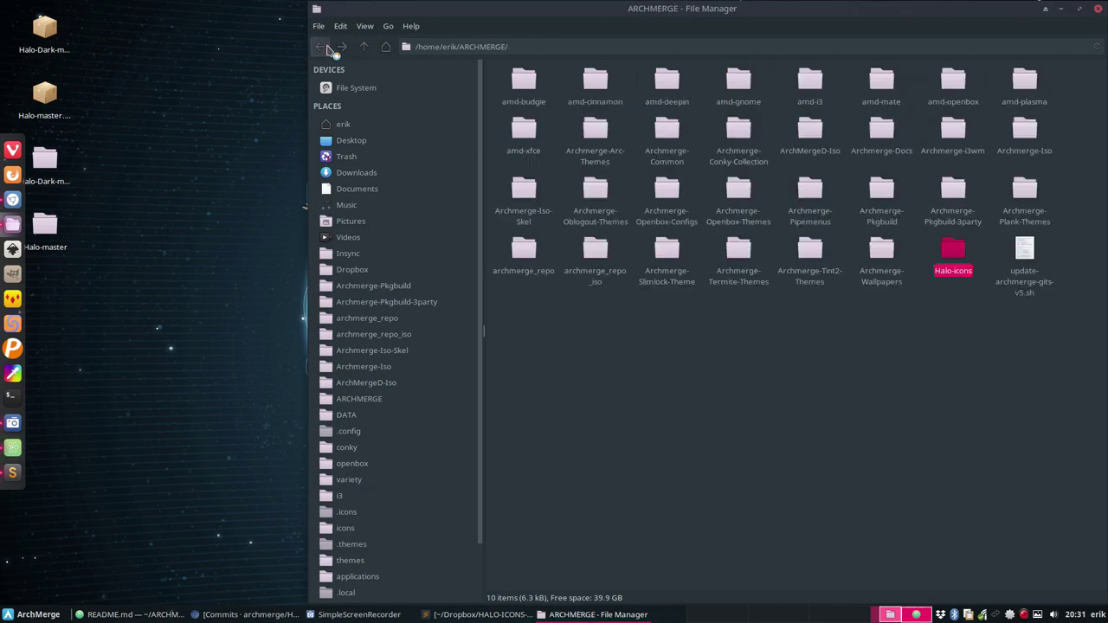
left_click(321, 47)
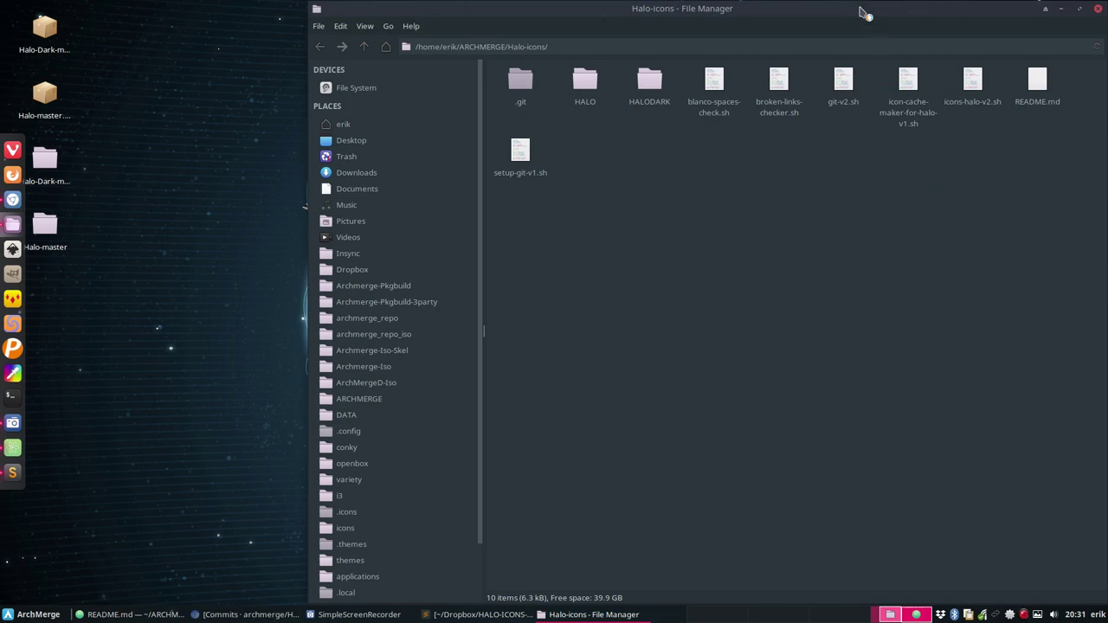
- Tile the Halo-icons window to the right half of the desktop and show Dropbox/HALO-ICONS-GIT in a second file manager window
mouse_move(865, 9)
left_mouse_down()
mouse_move(836, 8)
mouse_move(848, 15)
left_mouse_up()
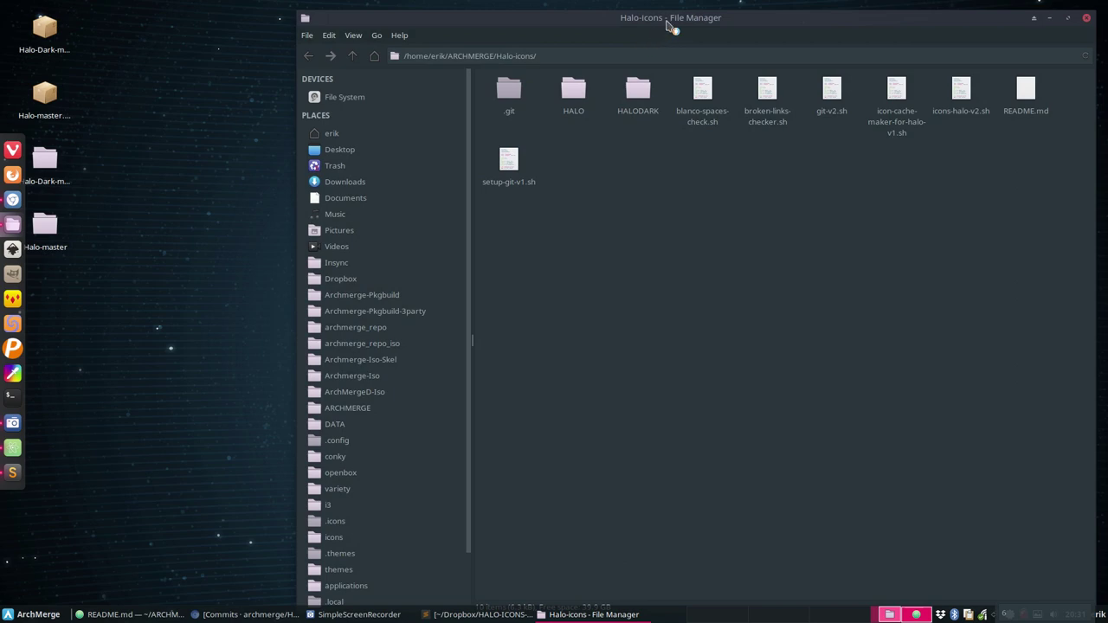
left_click_drag(671, 25, 1102, 138)
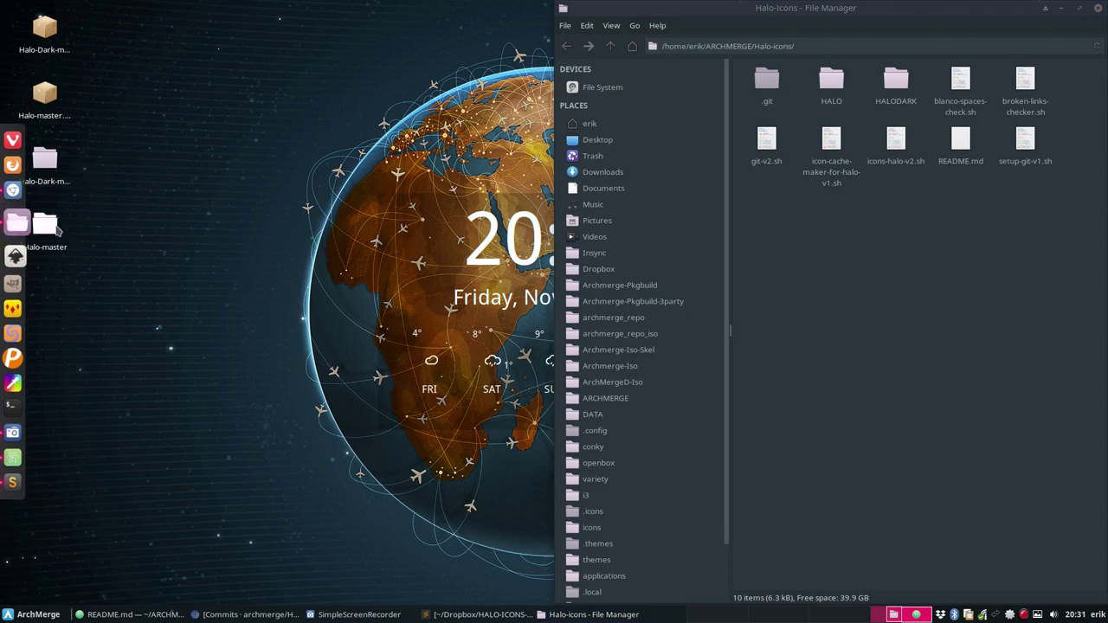
double_click(48, 225)
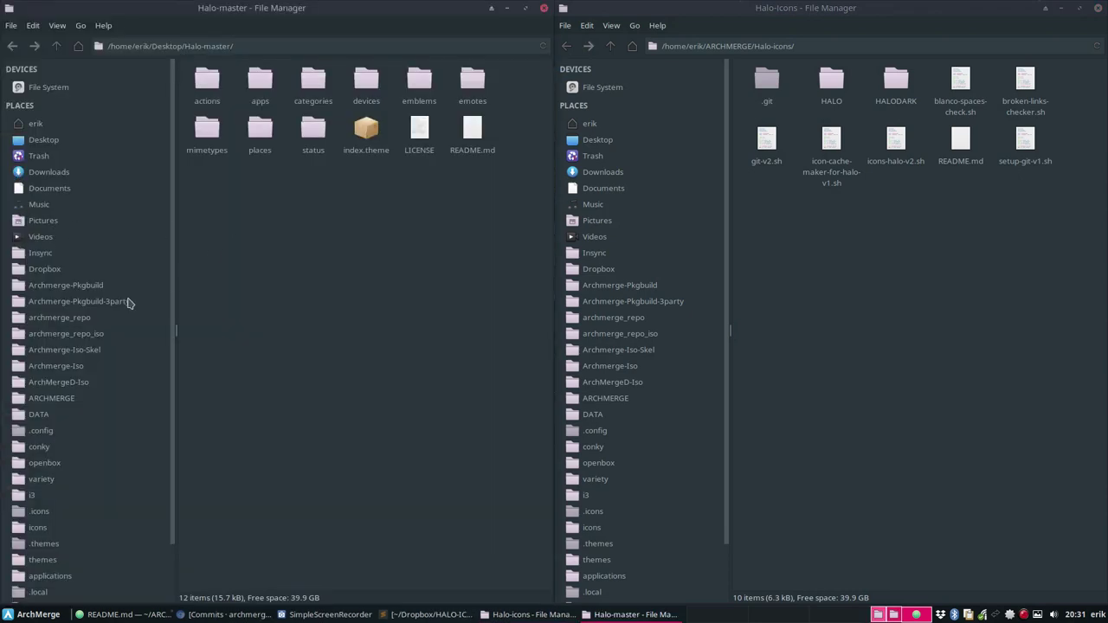
left_click(85, 291)
left_click(68, 404)
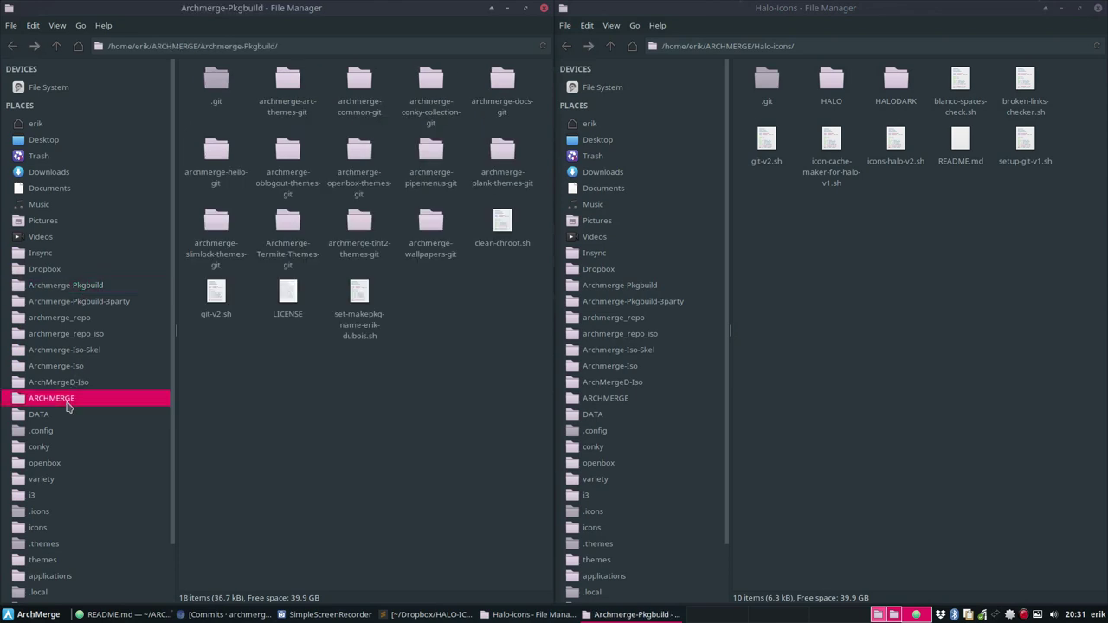
left_click(46, 273)
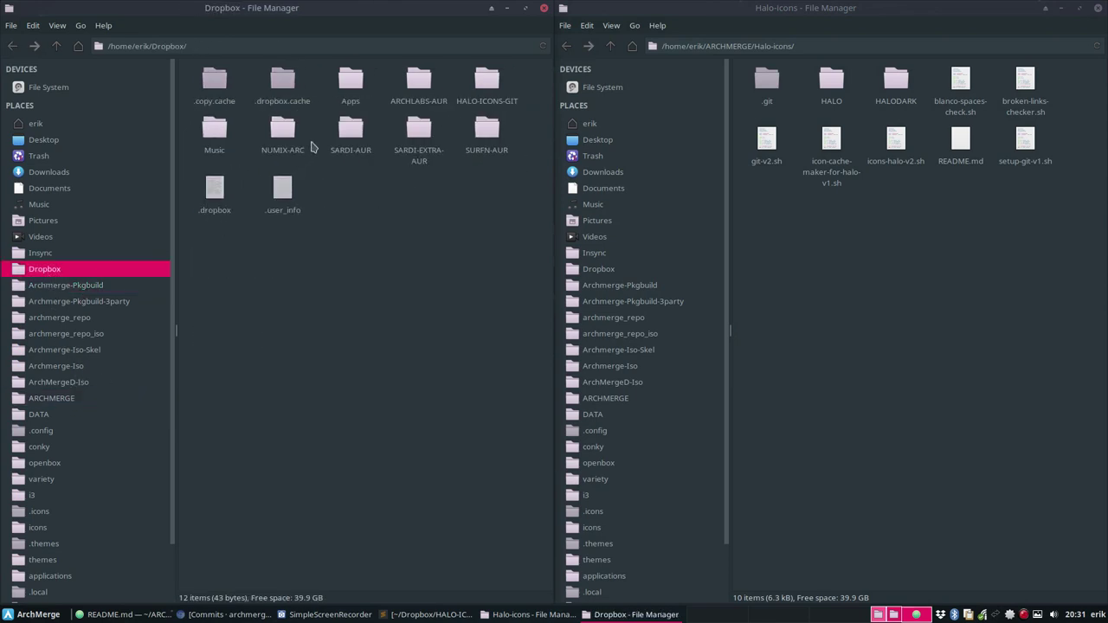
double_click(486, 83)
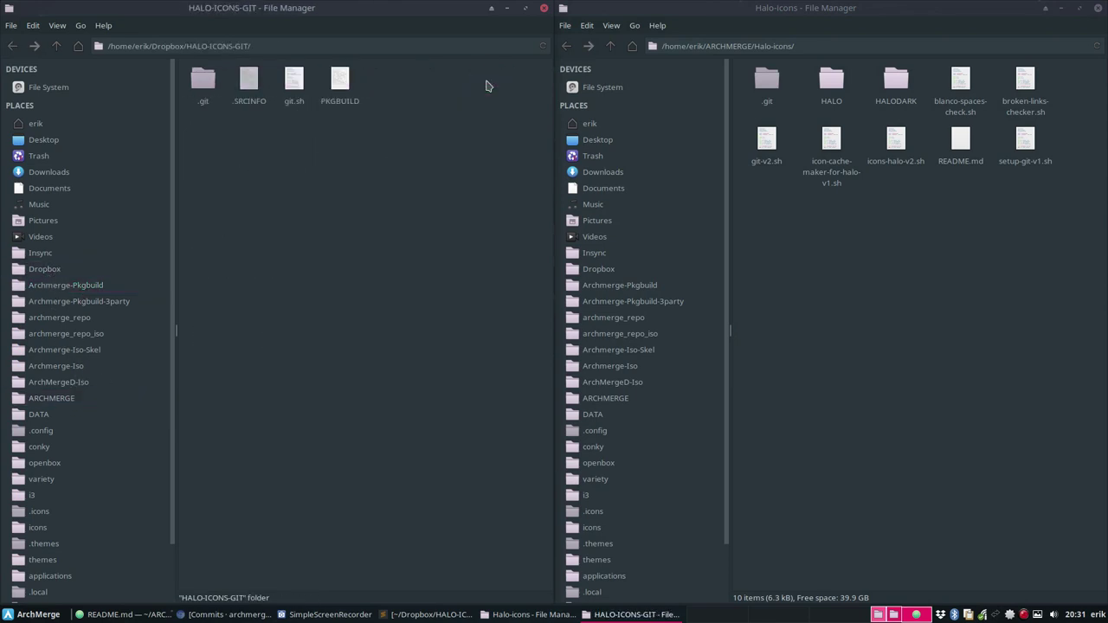
- Open PKGBUILD from HALO-ICONS-GIT, replace the final period of pkgdesc with "from" and the icon author's full name, and save the file
left_click_drag(203, 156, 367, 102)
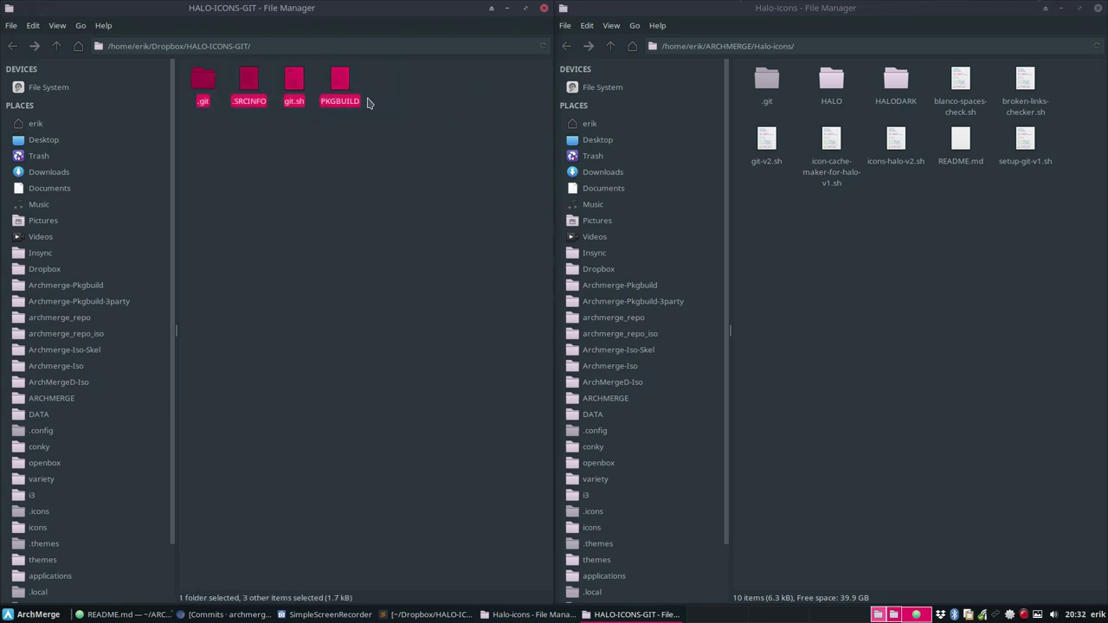
double_click(344, 82)
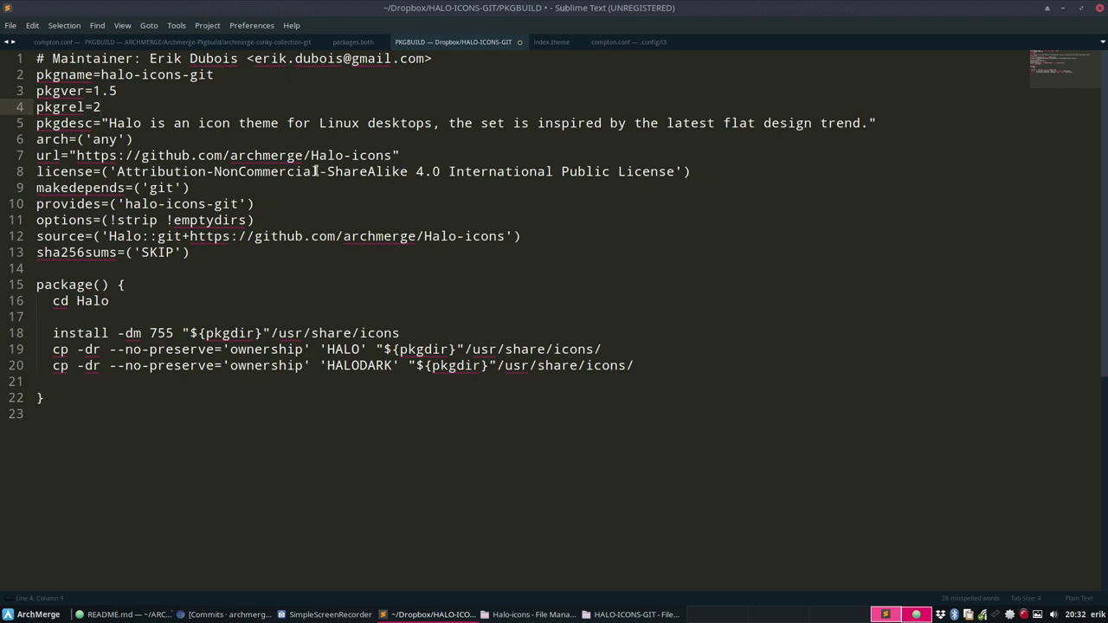
left_click(860, 123)
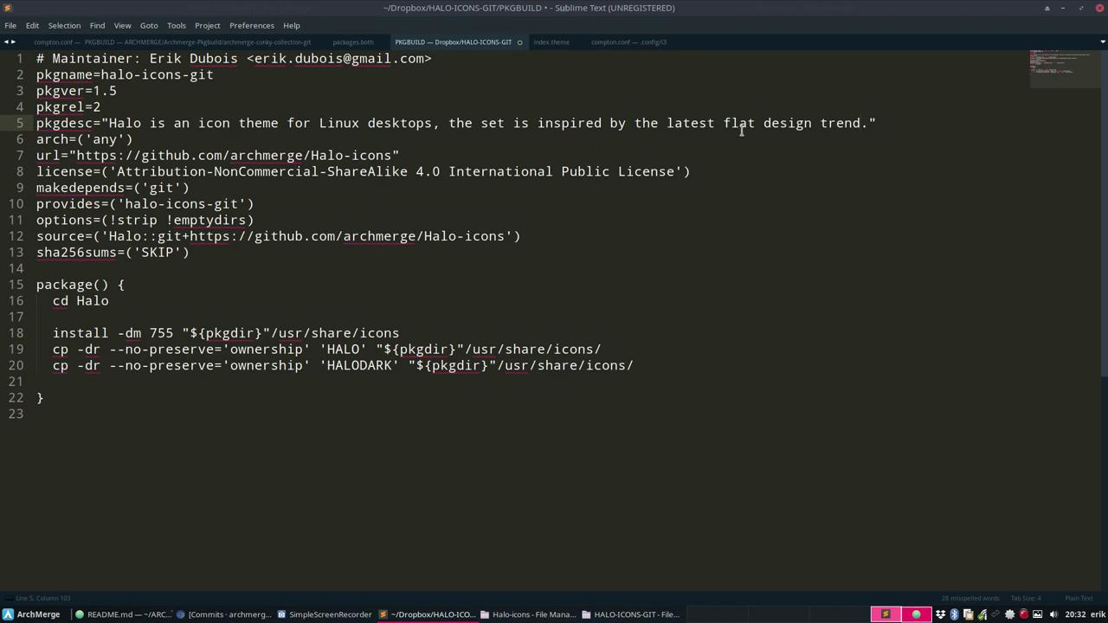
left_click(867, 123)
type("from")
key("BackSpace")
key("BackSpace")
key("BackSpace")
key("BackSpace")
key("BackSpace")
type("from Alejandro Camarena")
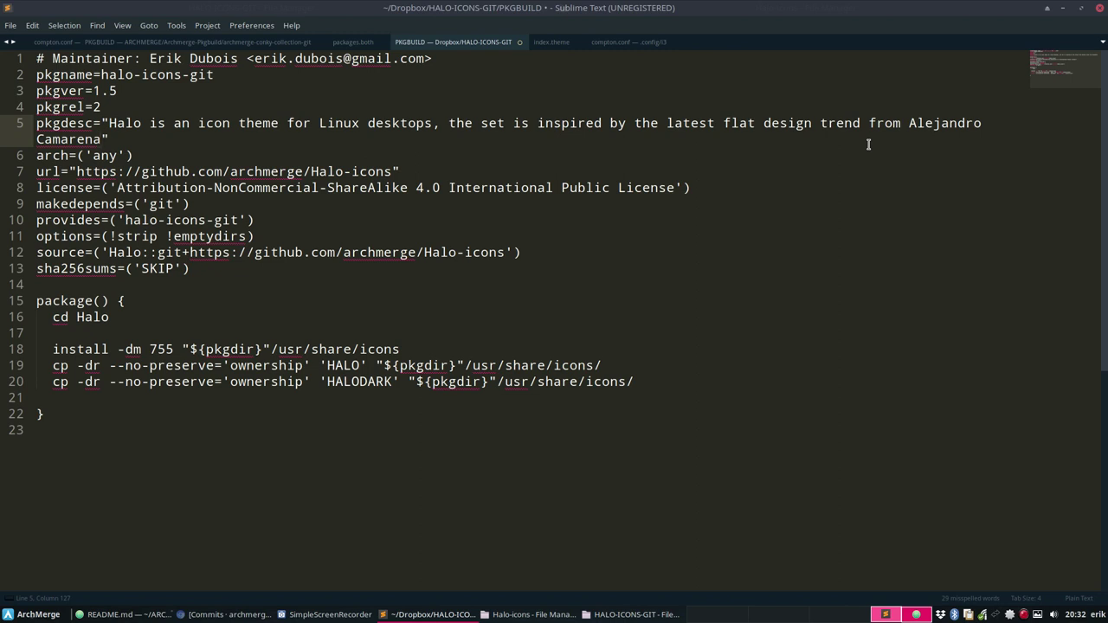
key("ctrl+s")
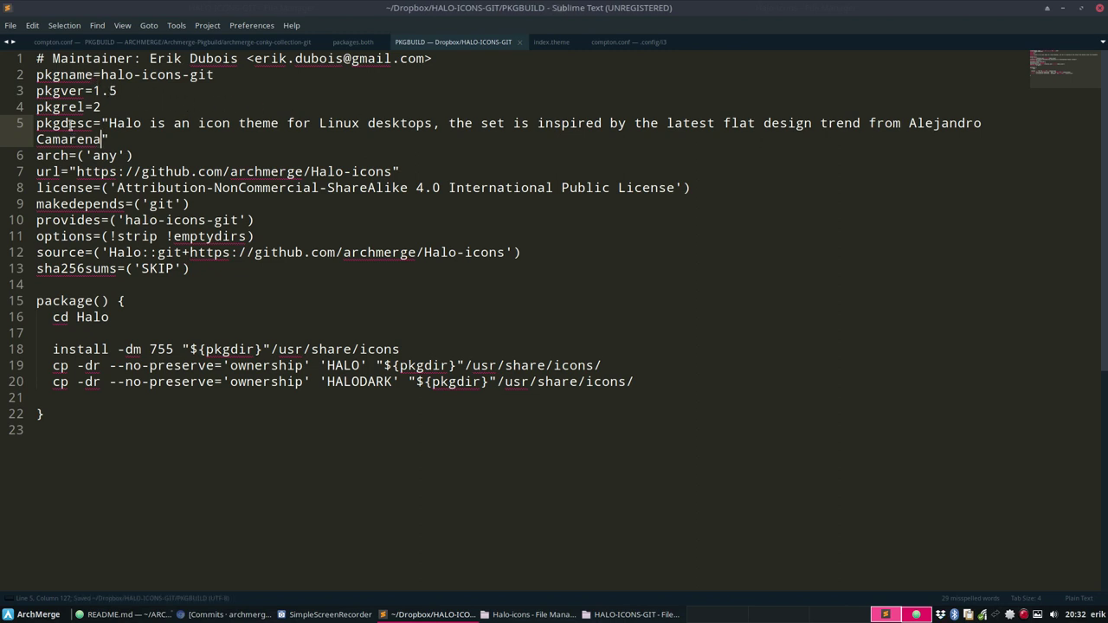
- Check the pkgver, pkgrel and url entries in PKGBUILD and close Sublime Text
left_click(68, 90)
left_click(92, 91)
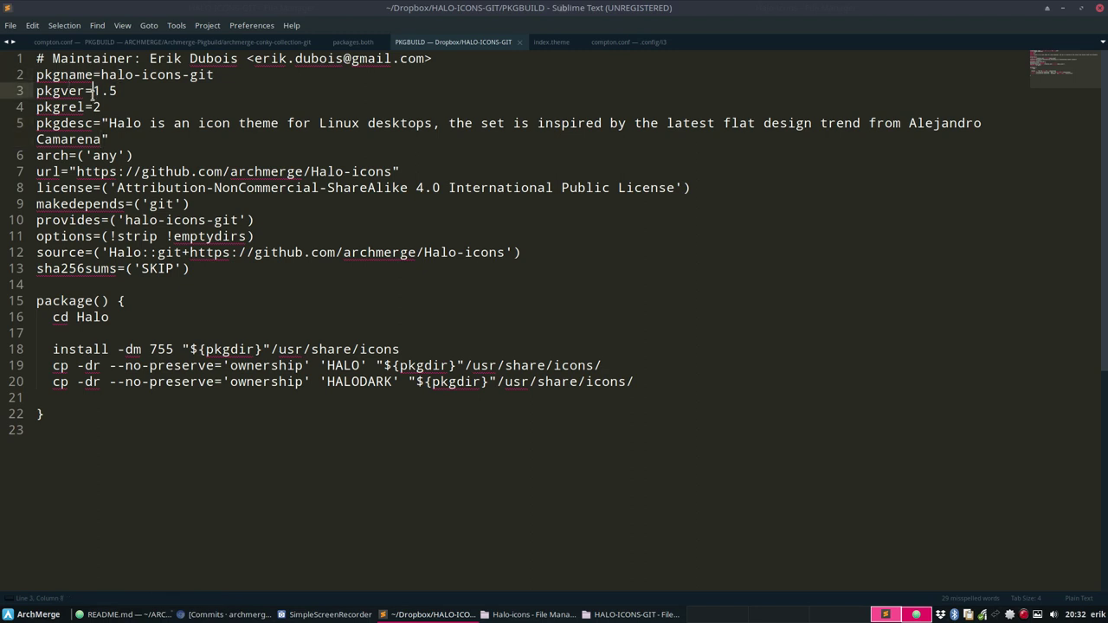
left_click_drag(92, 91, 116, 91)
left_click(97, 106)
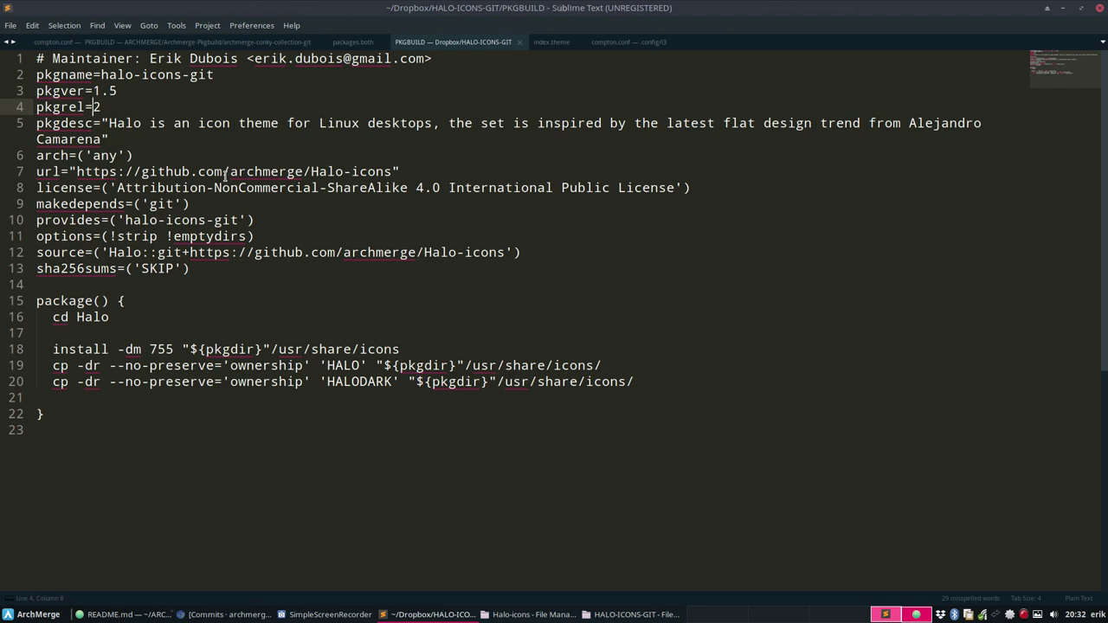
left_click_drag(229, 171, 392, 173)
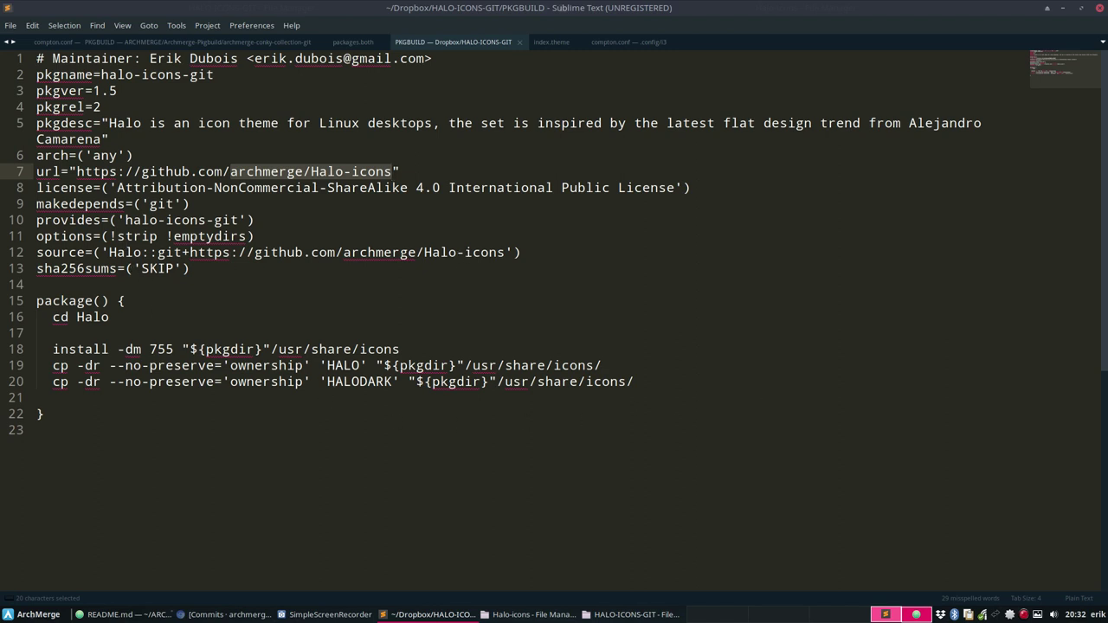
left_click(1096, 7)
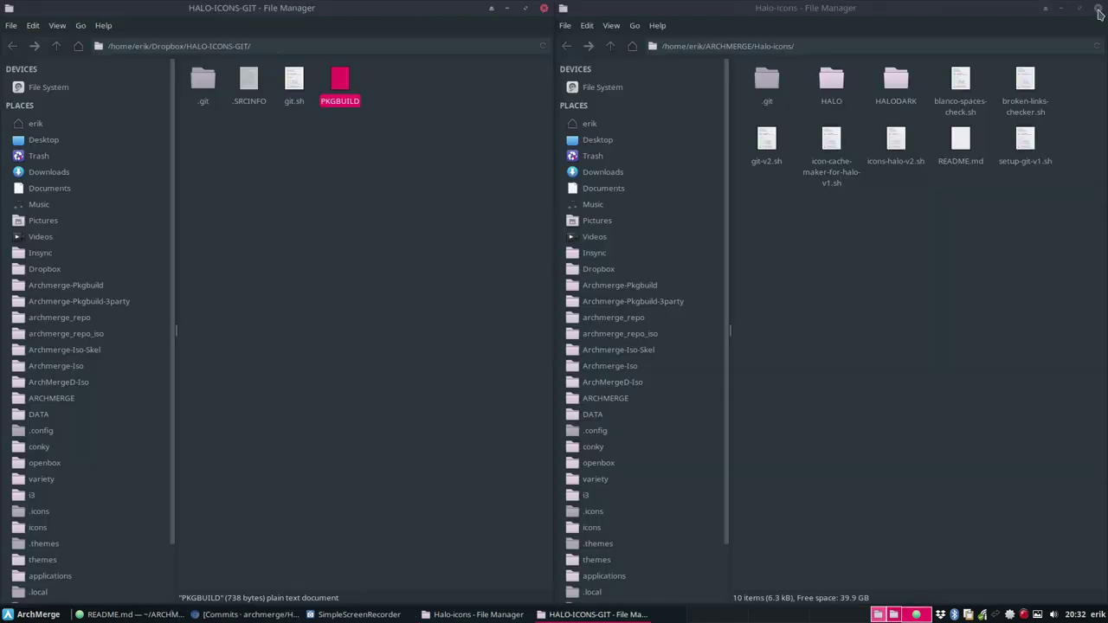
- Open a terminal in the HALO-ICONS-GIT folder and run ./git.sh to commit and push the package changes
right_click(320, 184)
left_click(386, 312)
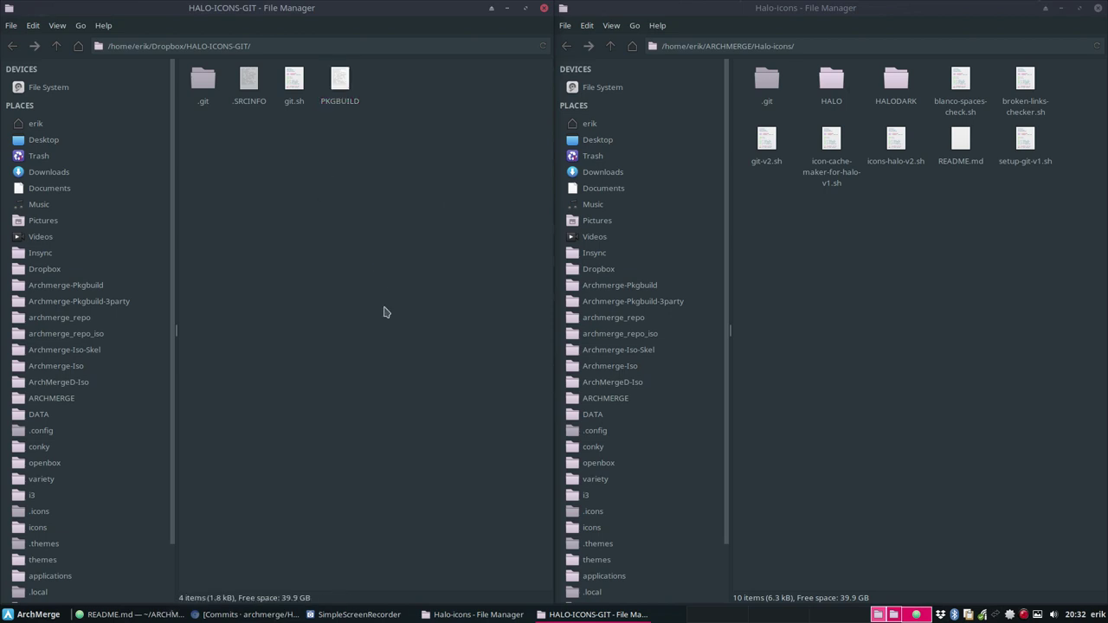
type("./")
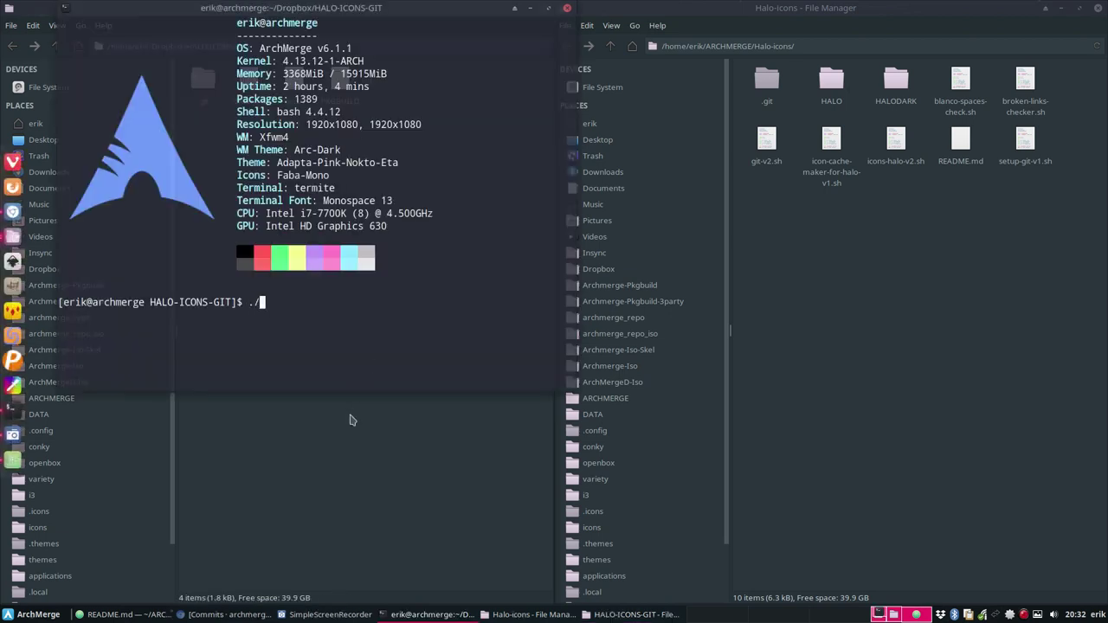
type("git.sh")
key("Return")
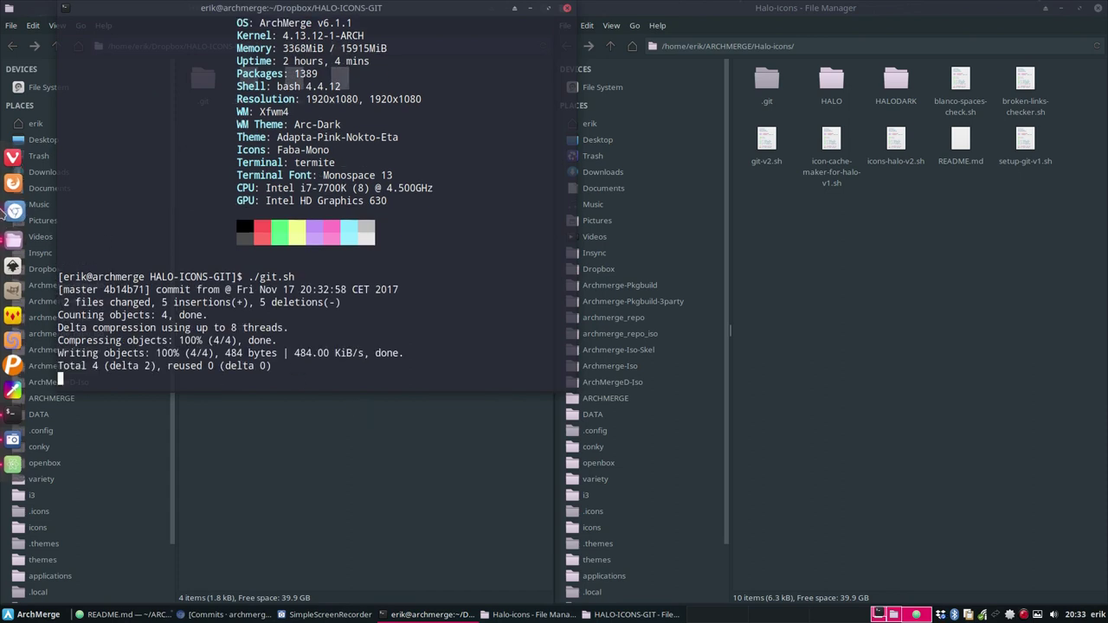
- Switch to the browser, replace the Ampiflow GitHub tab with a search for "aur packages halo", and open the halo-icons-git AUR page
left_click(18, 215)
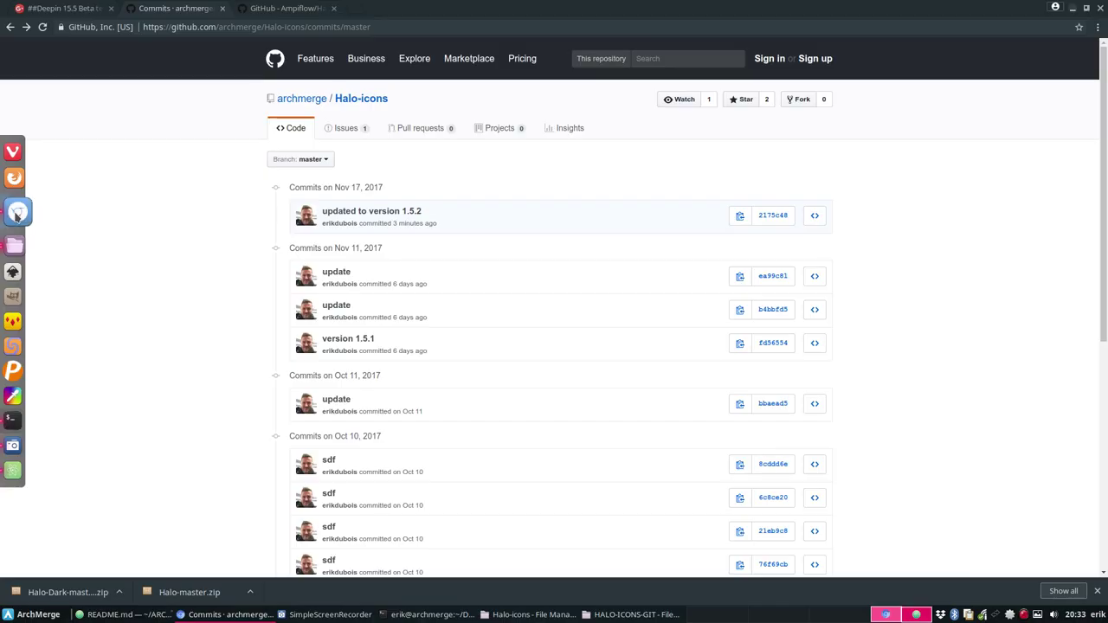
left_click(334, 9)
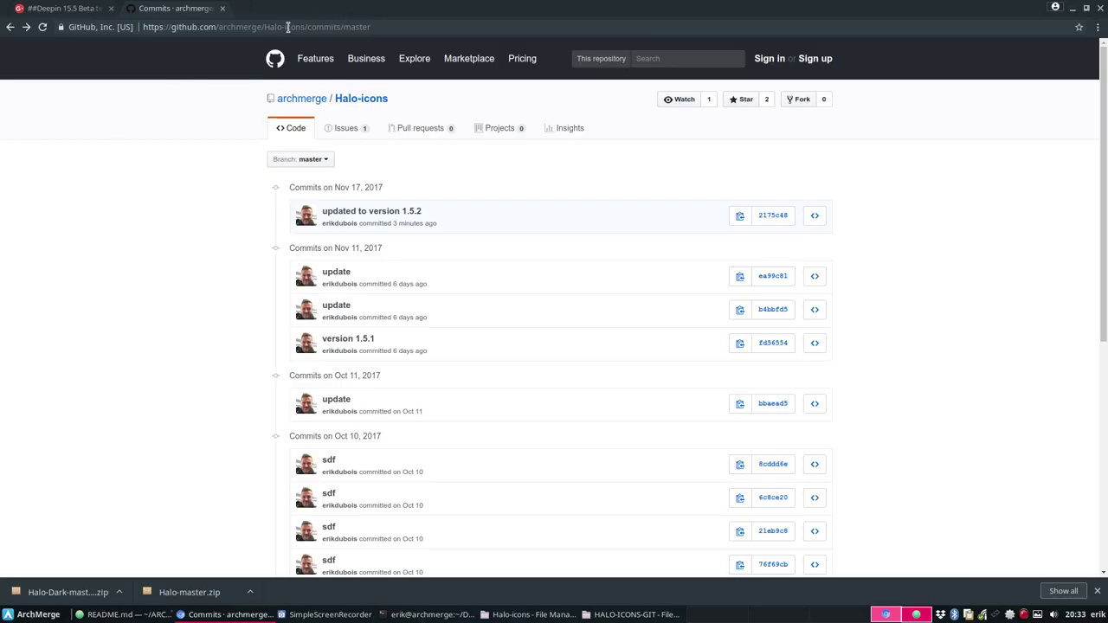
left_click(240, 10)
type("aur ")
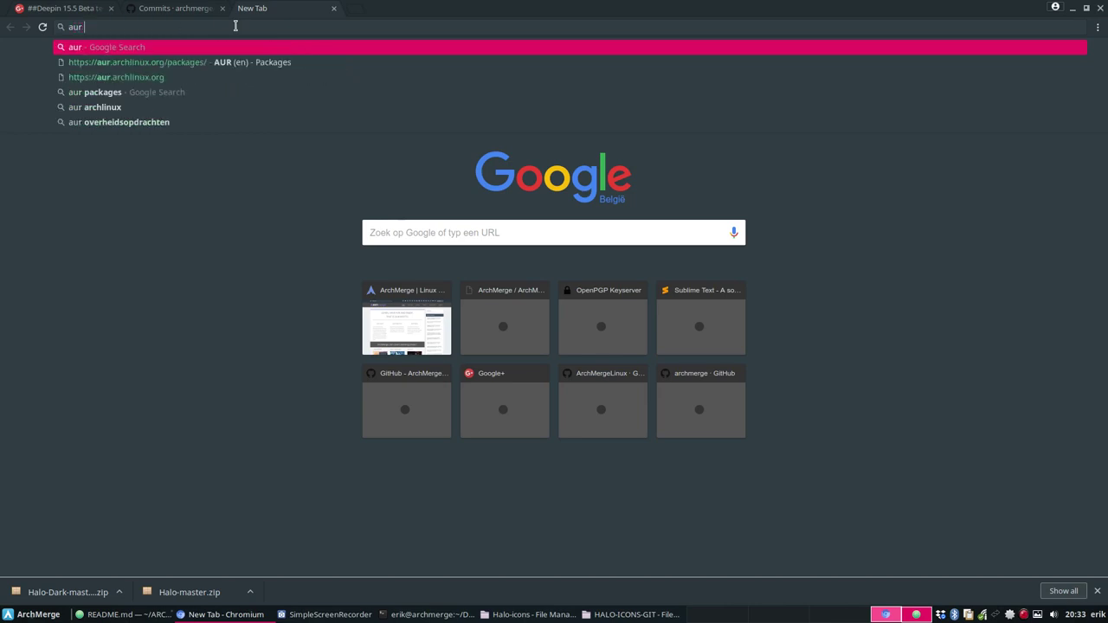
type("packages halo")
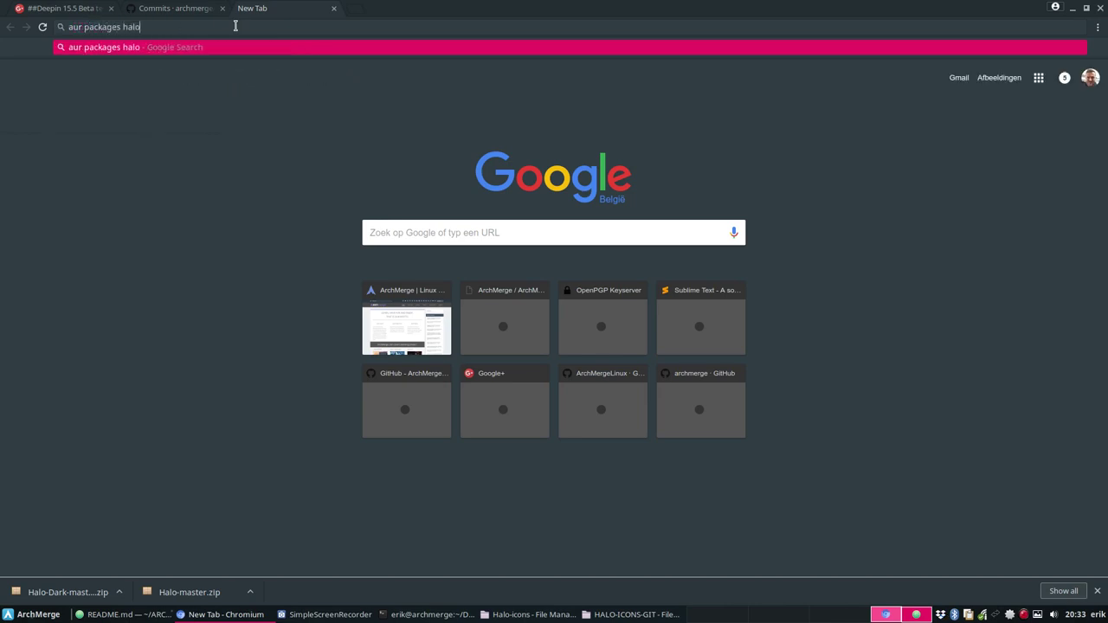
key("Return")
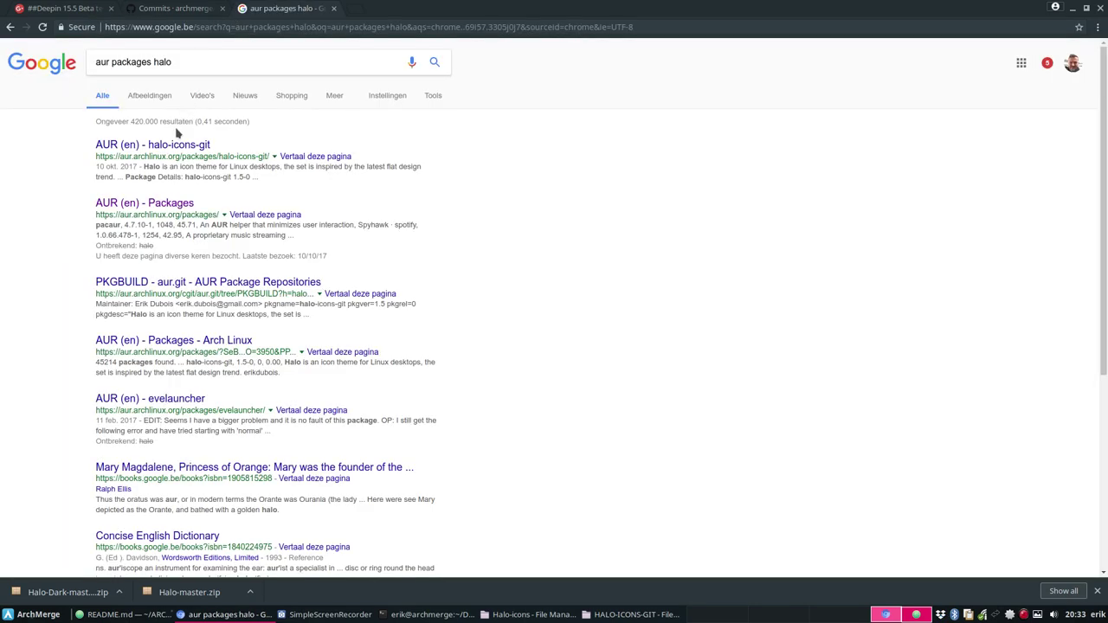
left_click(171, 144)
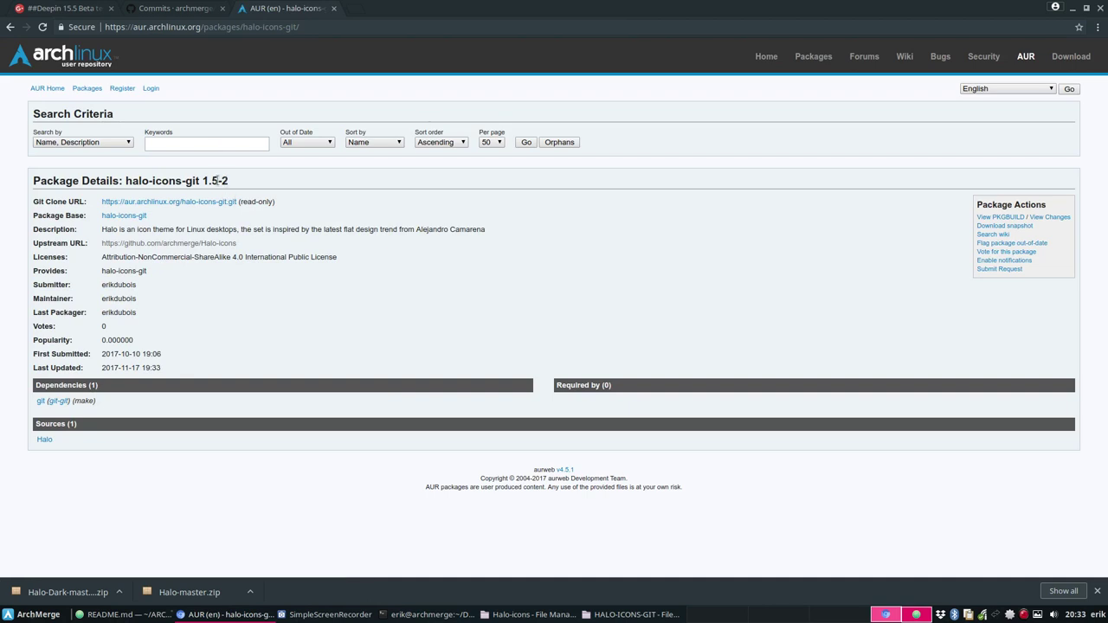
- Check the package version on the AUR page, view its PKGBUILD, and highlight the author's name in pkgdesc
left_click_drag(203, 179, 228, 181)
left_click(215, 179)
left_click(1003, 217)
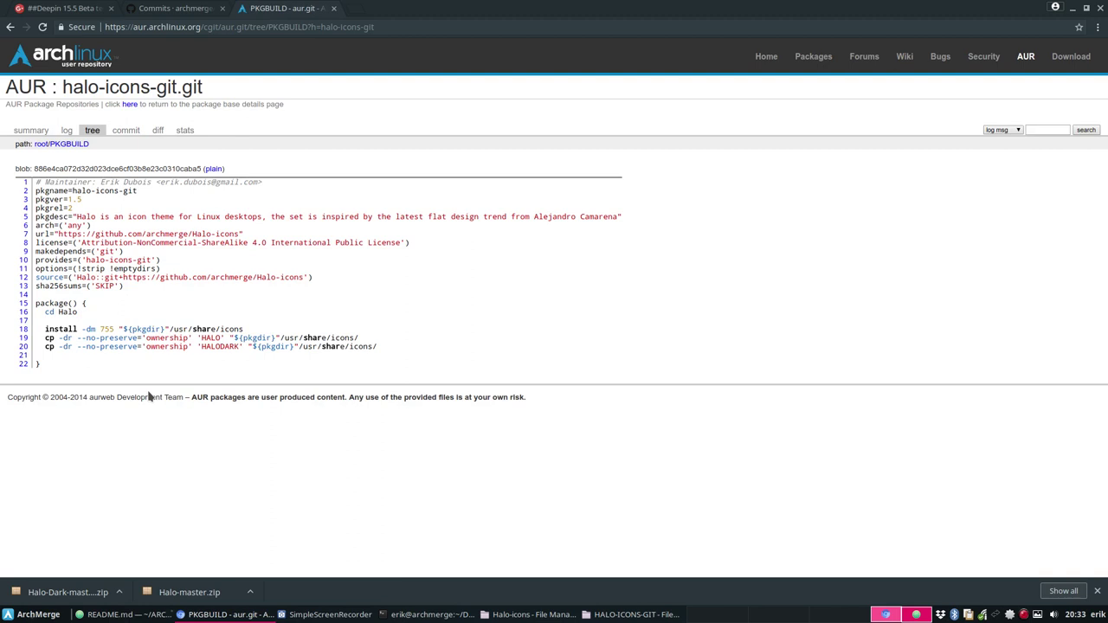
left_click_drag(534, 216, 617, 217)
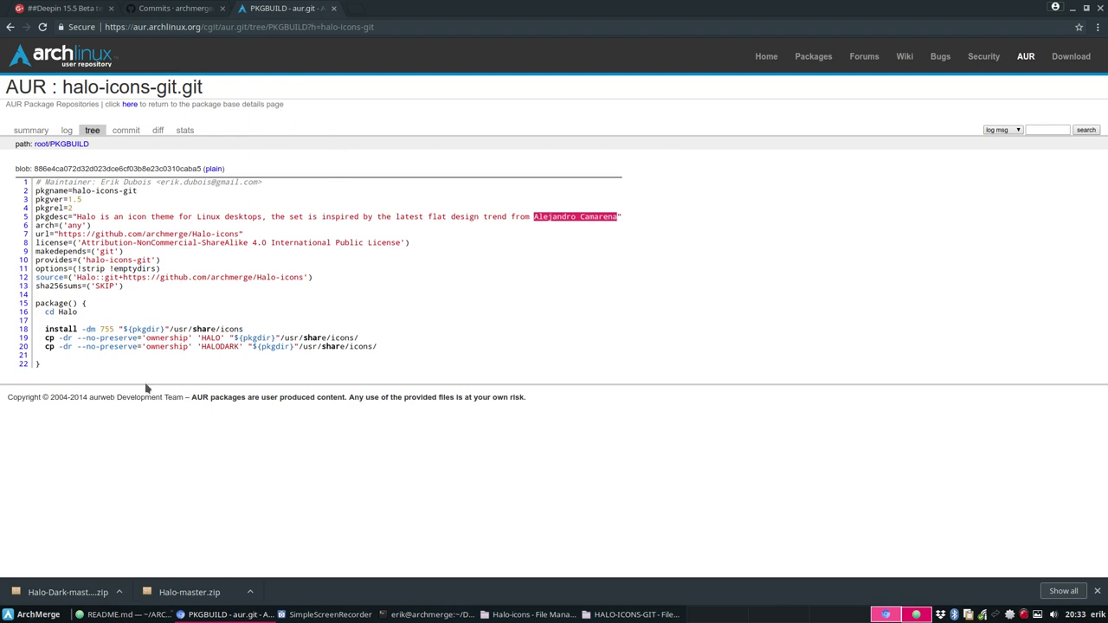
- Open a terminal, run pksyua with the sudo password, and build and install the halo-icons-git update from the AUR
key("ctrl+alt+t")
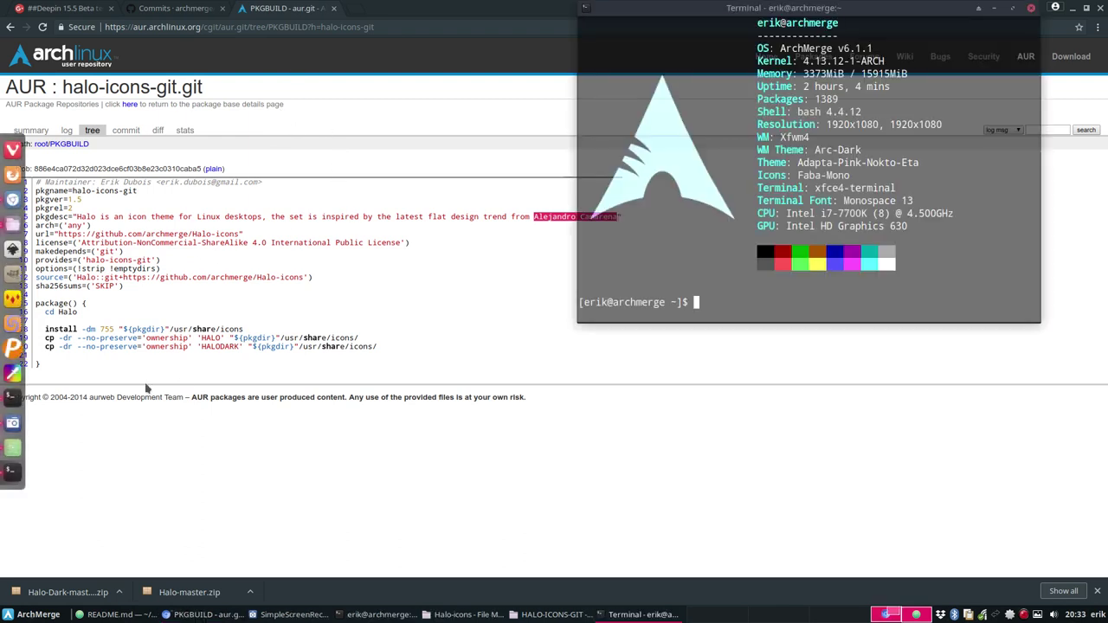
type("p")
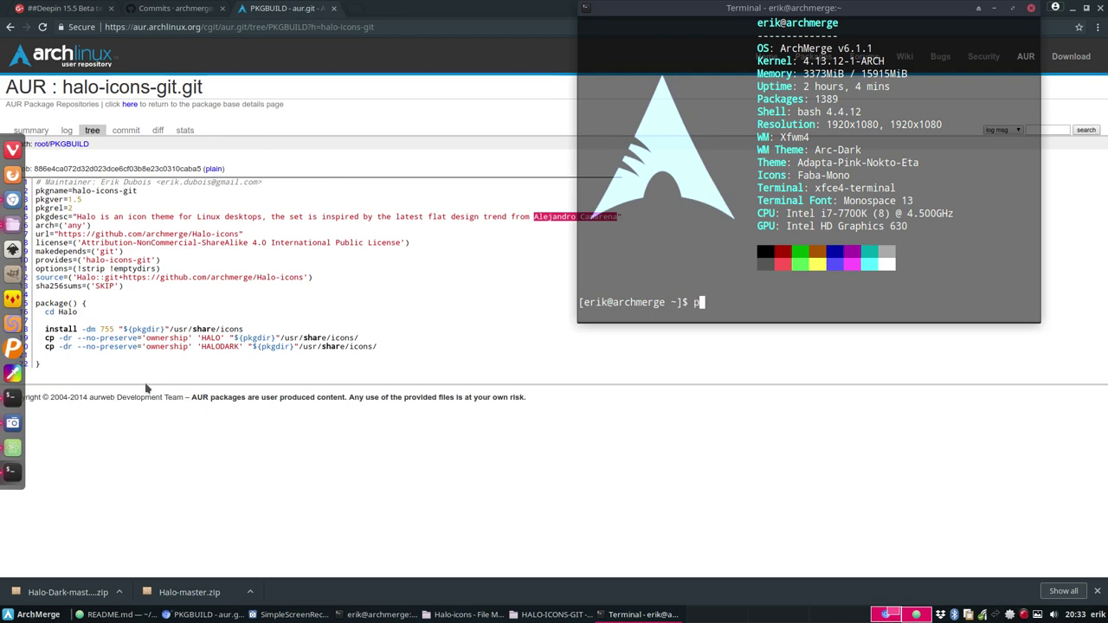
type("s")
type("syua")
key("Return")
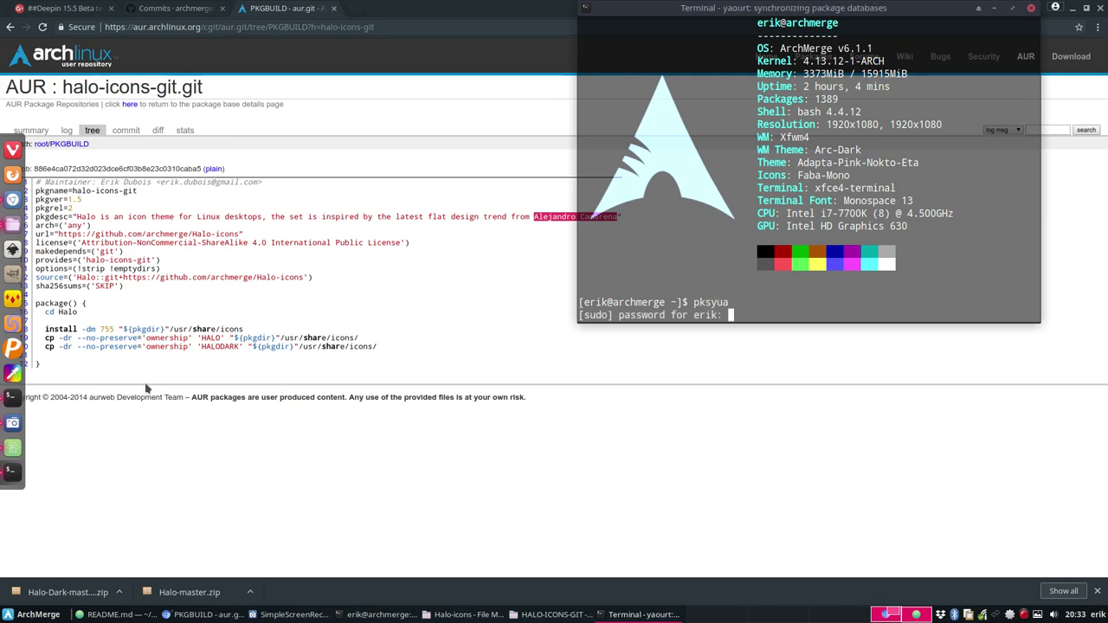
key("Return")
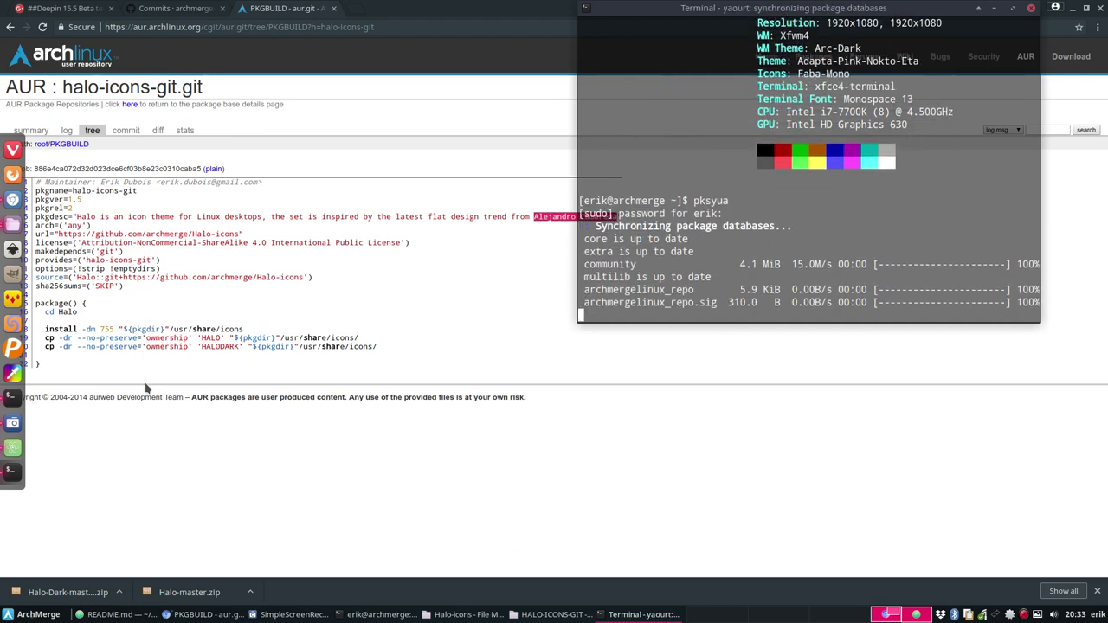
key("Return")
key("Return")
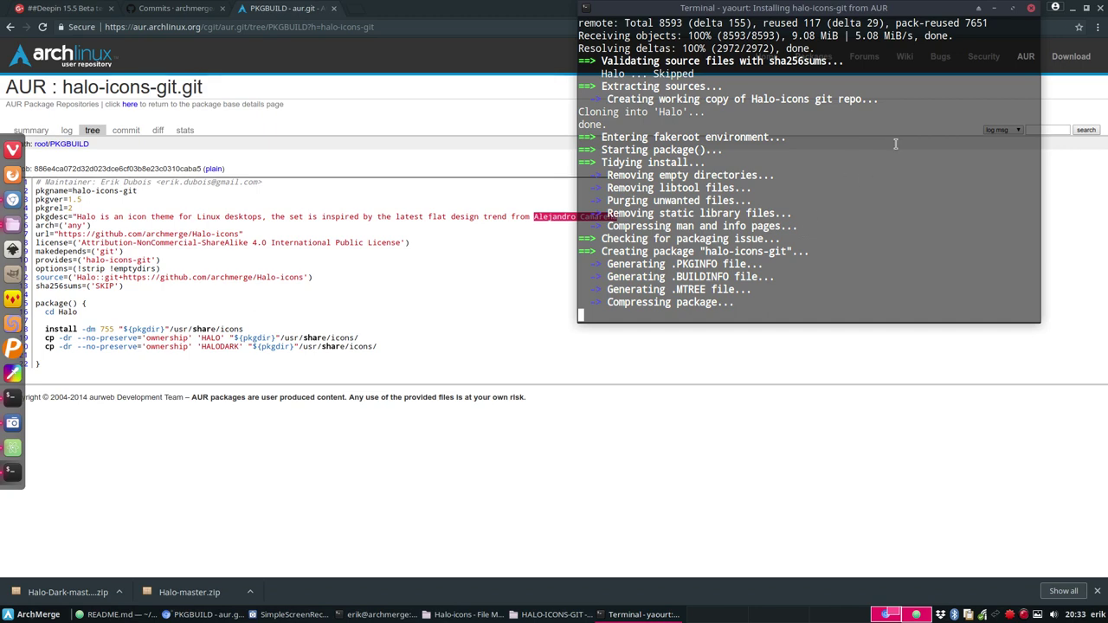
left_click_drag(947, 10, 430, 208)
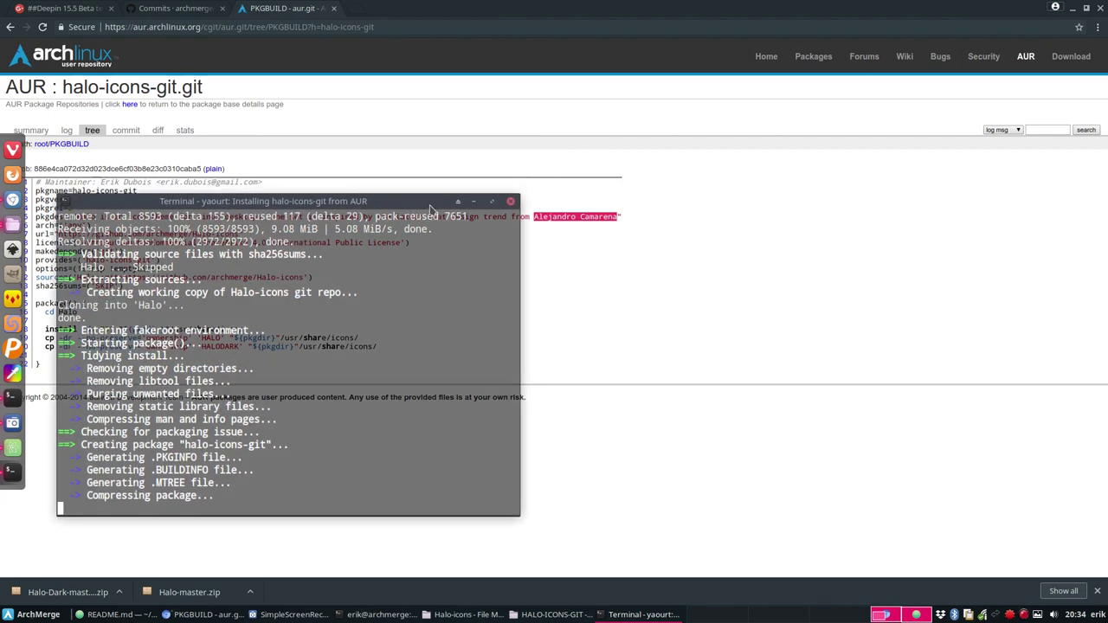
- Minimize the browser and open a terminal in the /home/erik/ARCHMERGE/Halo-icons folder, placed clear of the file list
left_click(1070, 8)
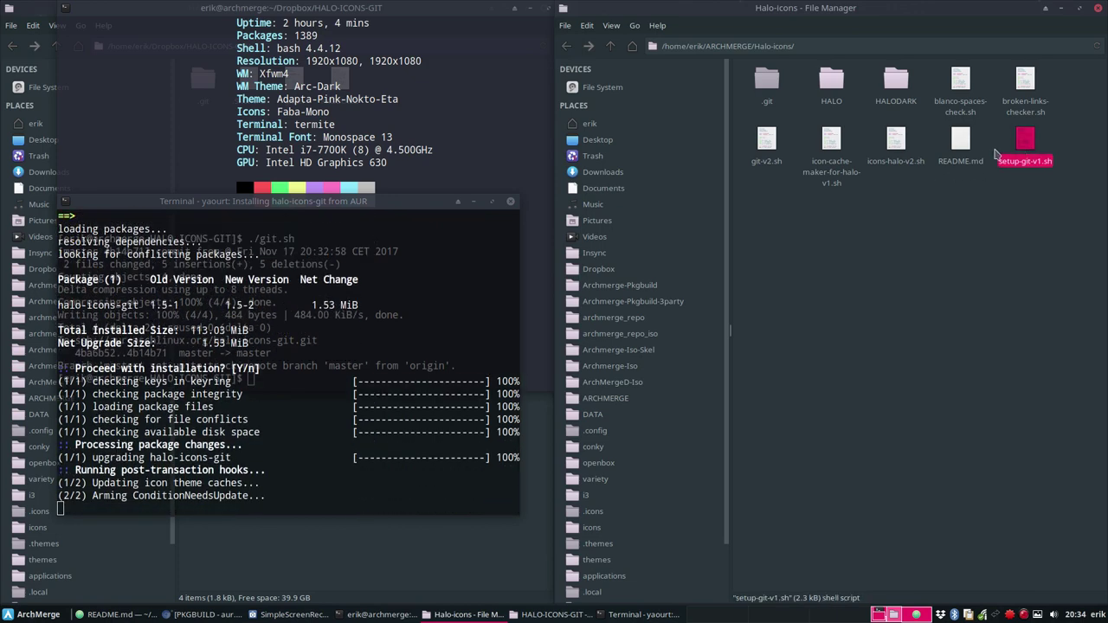
left_click(967, 142)
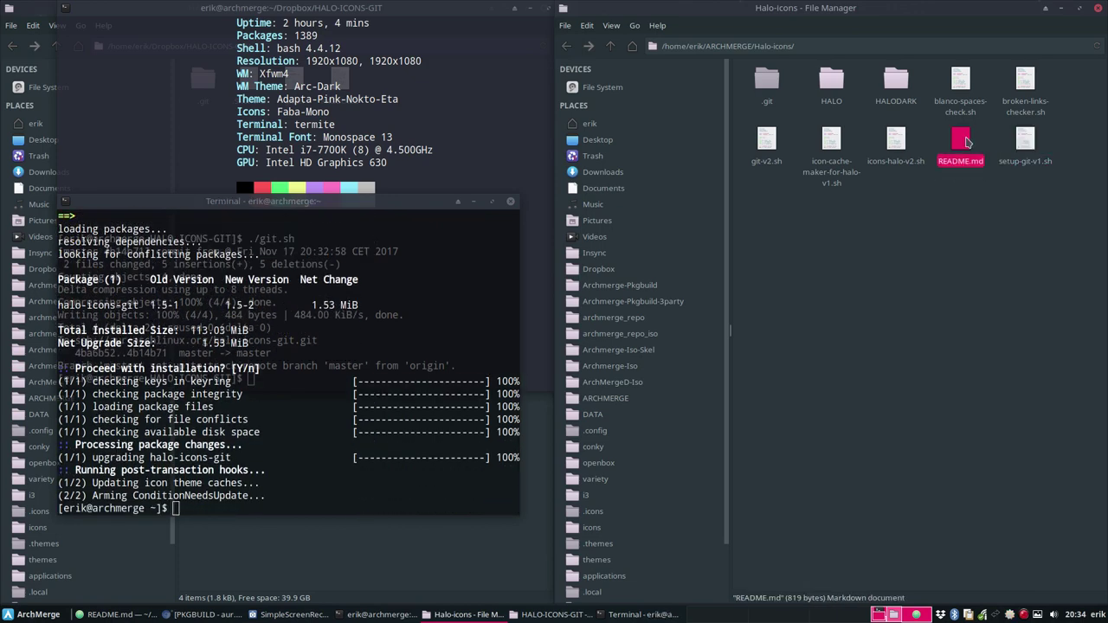
left_click(831, 149)
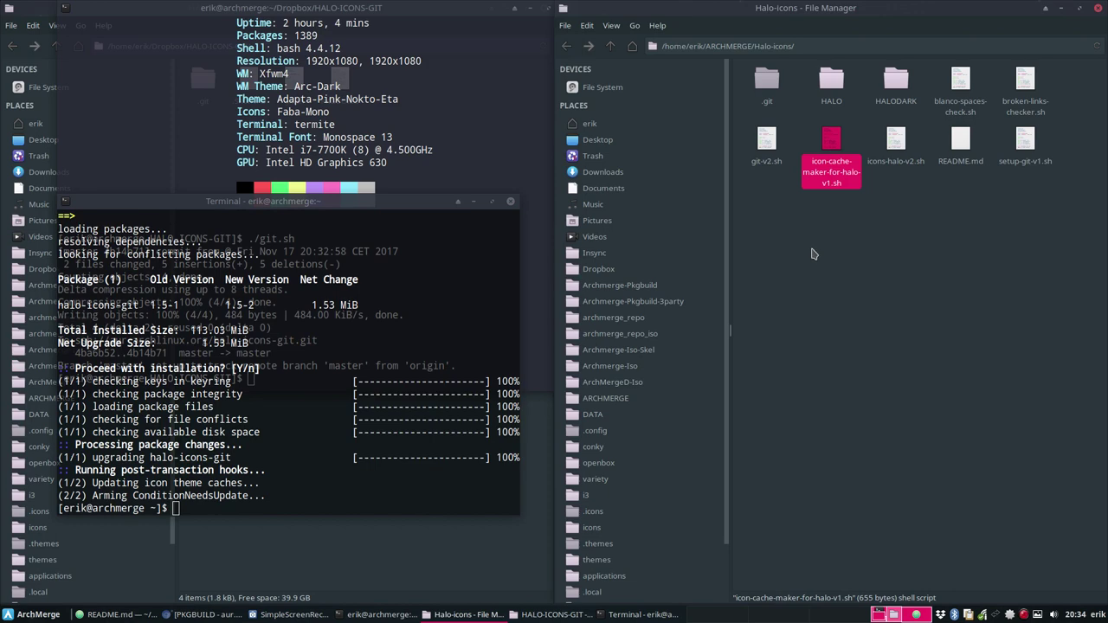
left_click(812, 254)
right_click(812, 251)
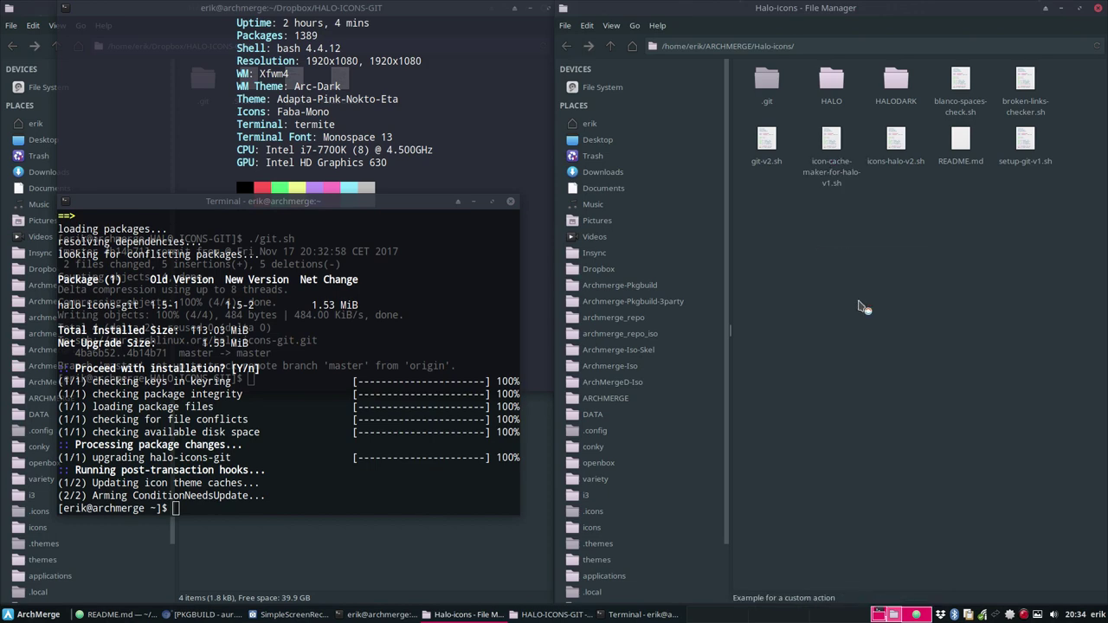
left_click_drag(779, 13, 294, 112)
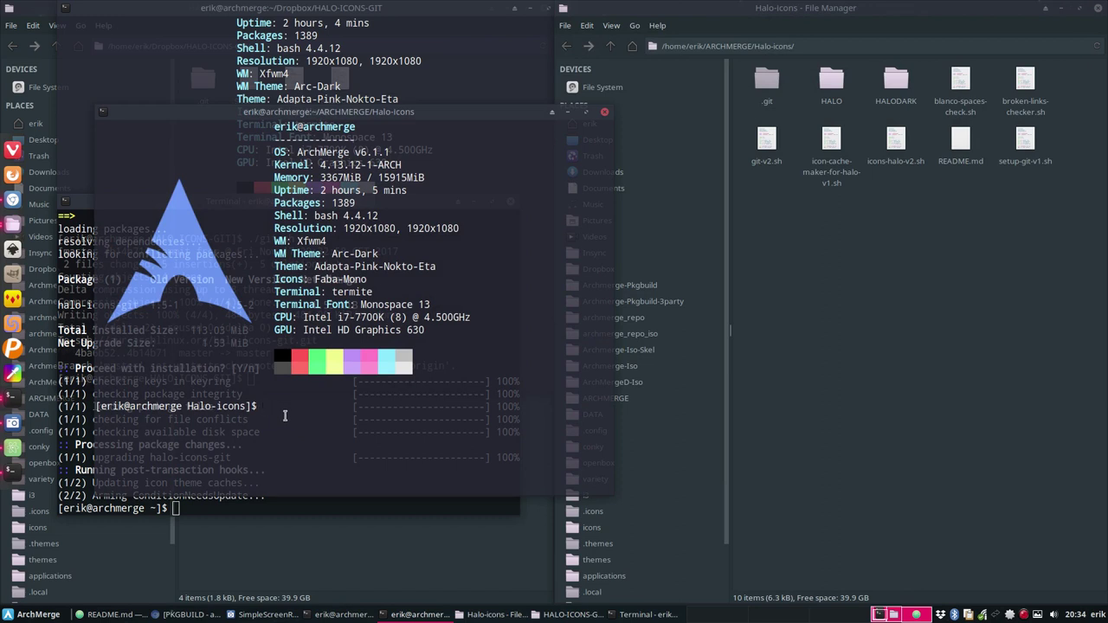
- Run ./blanco-spaces-check.sh in the Halo-icons folder to check the icon files for blank spaces
type("./blanco")
key("Tab")
type("n")
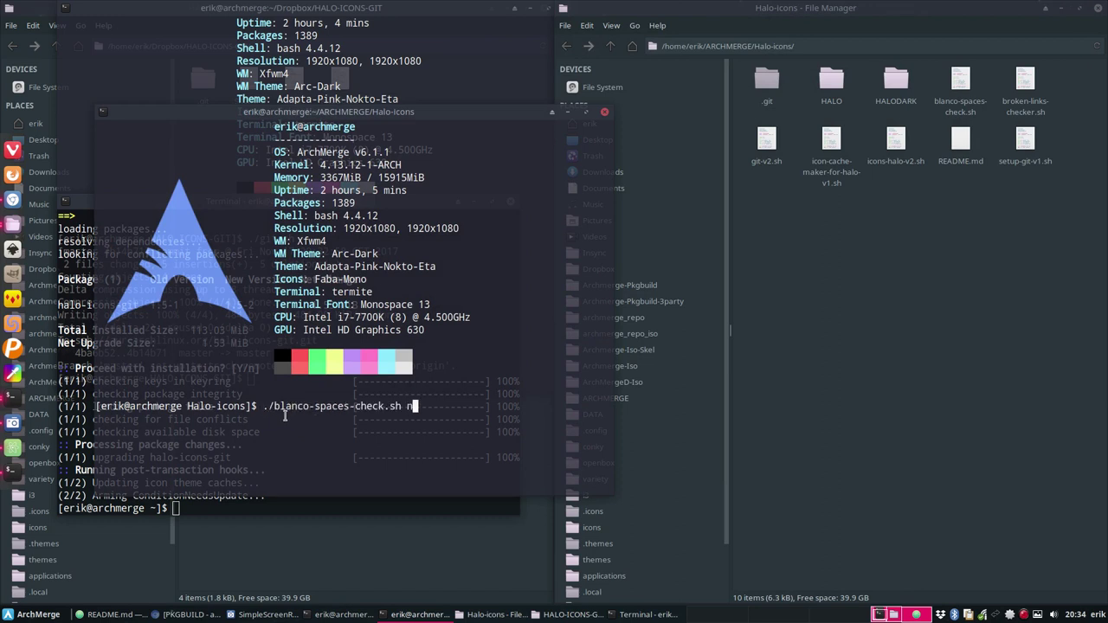
key("BackSpace")
key("BackSpace")
key("Return")
left_click_drag(360, 113, 315, 26)
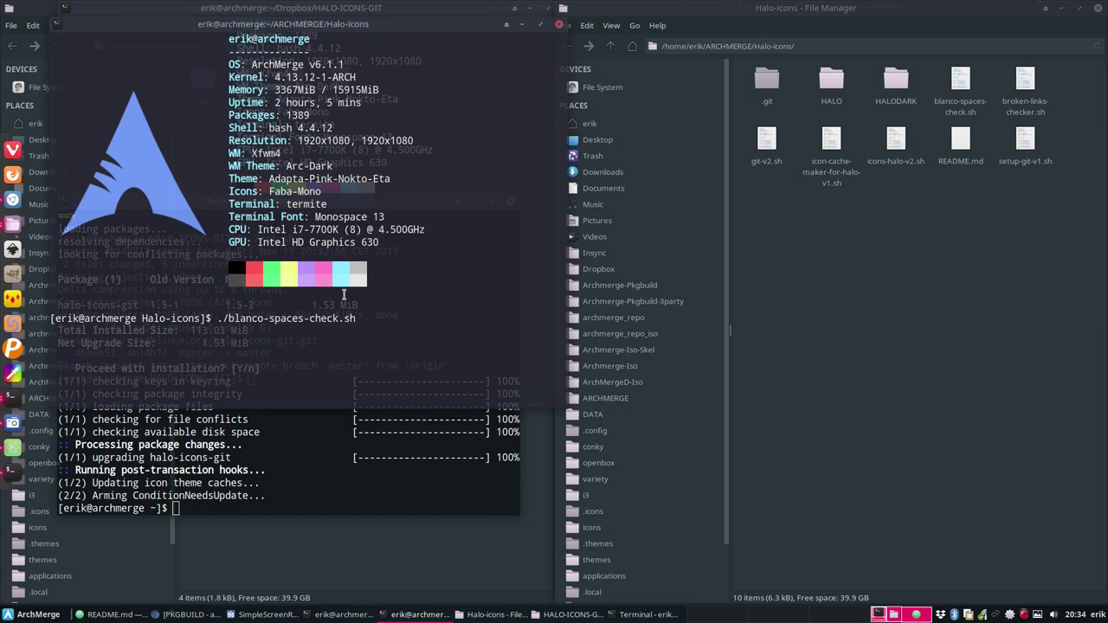
key("Return")
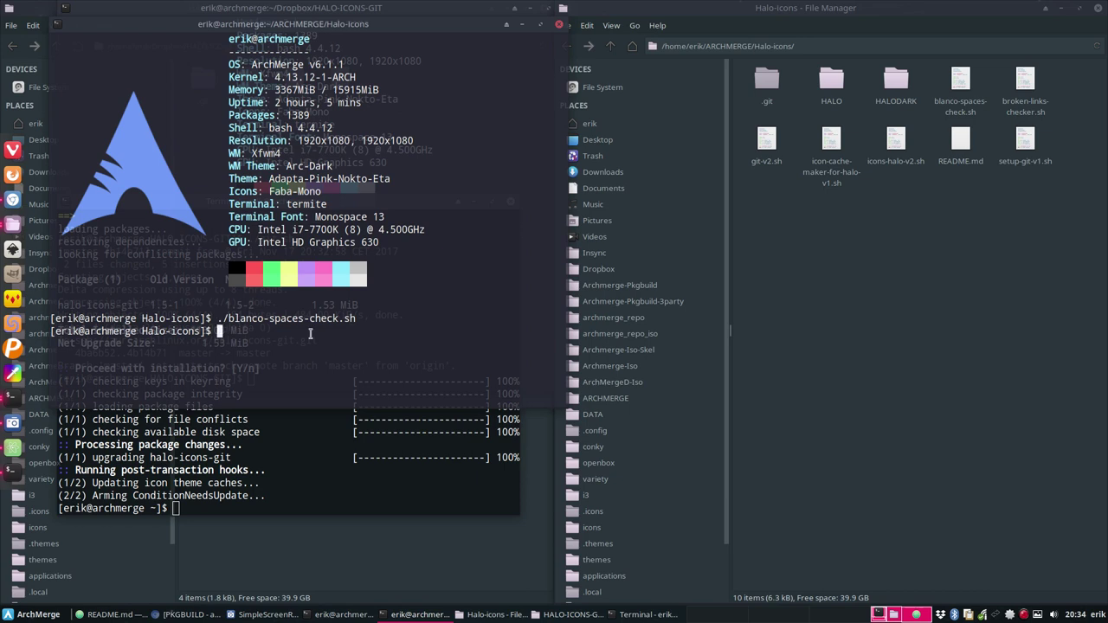
- Run ./broken-links-checker.sh in the Halo-icons folder to check the icons for broken symbolic links
type("./broke")
key("Tab")
key("Return")
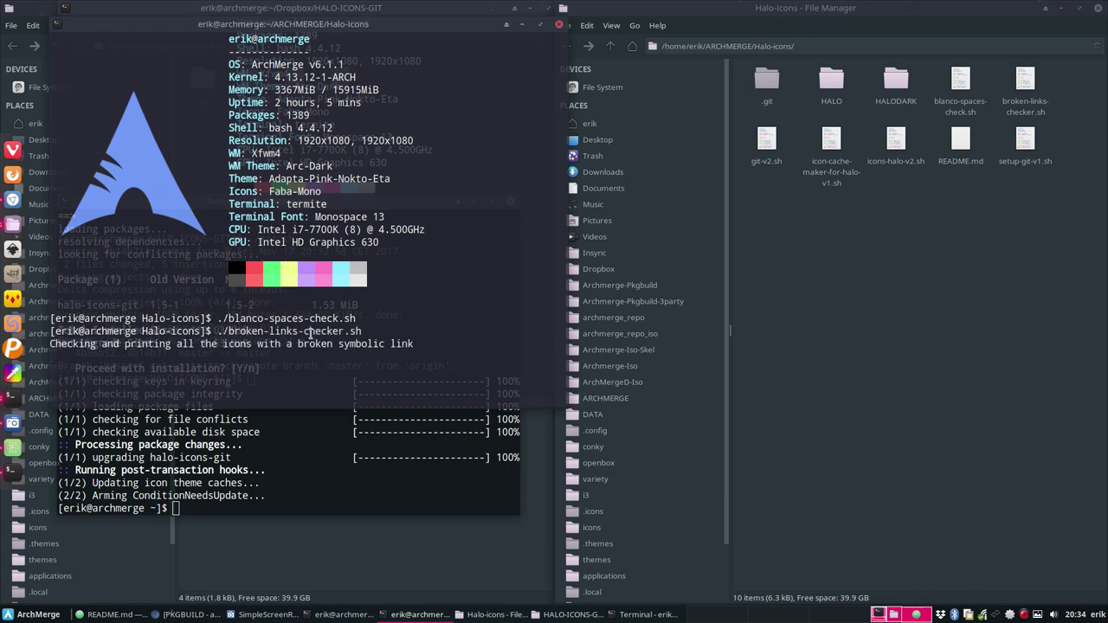